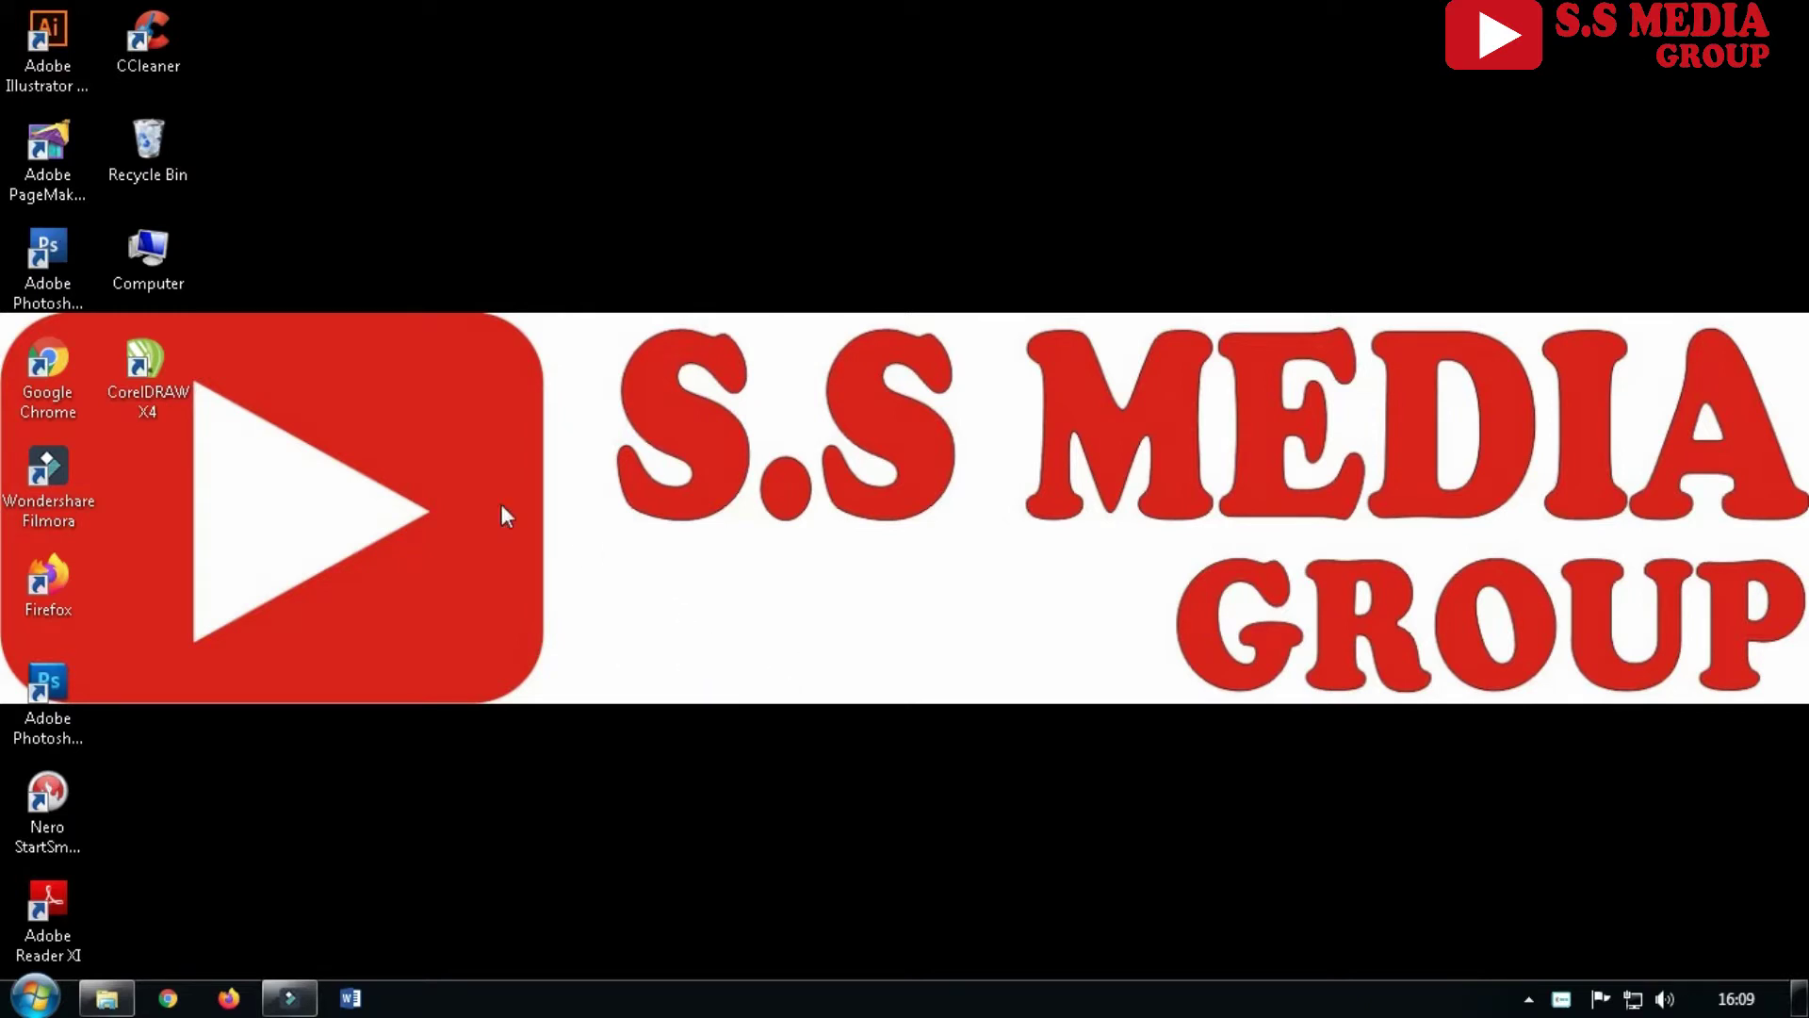
# Launch Microsoft Word from the taskbar so a blank Document1 opens
pyautogui.click(168, 369)
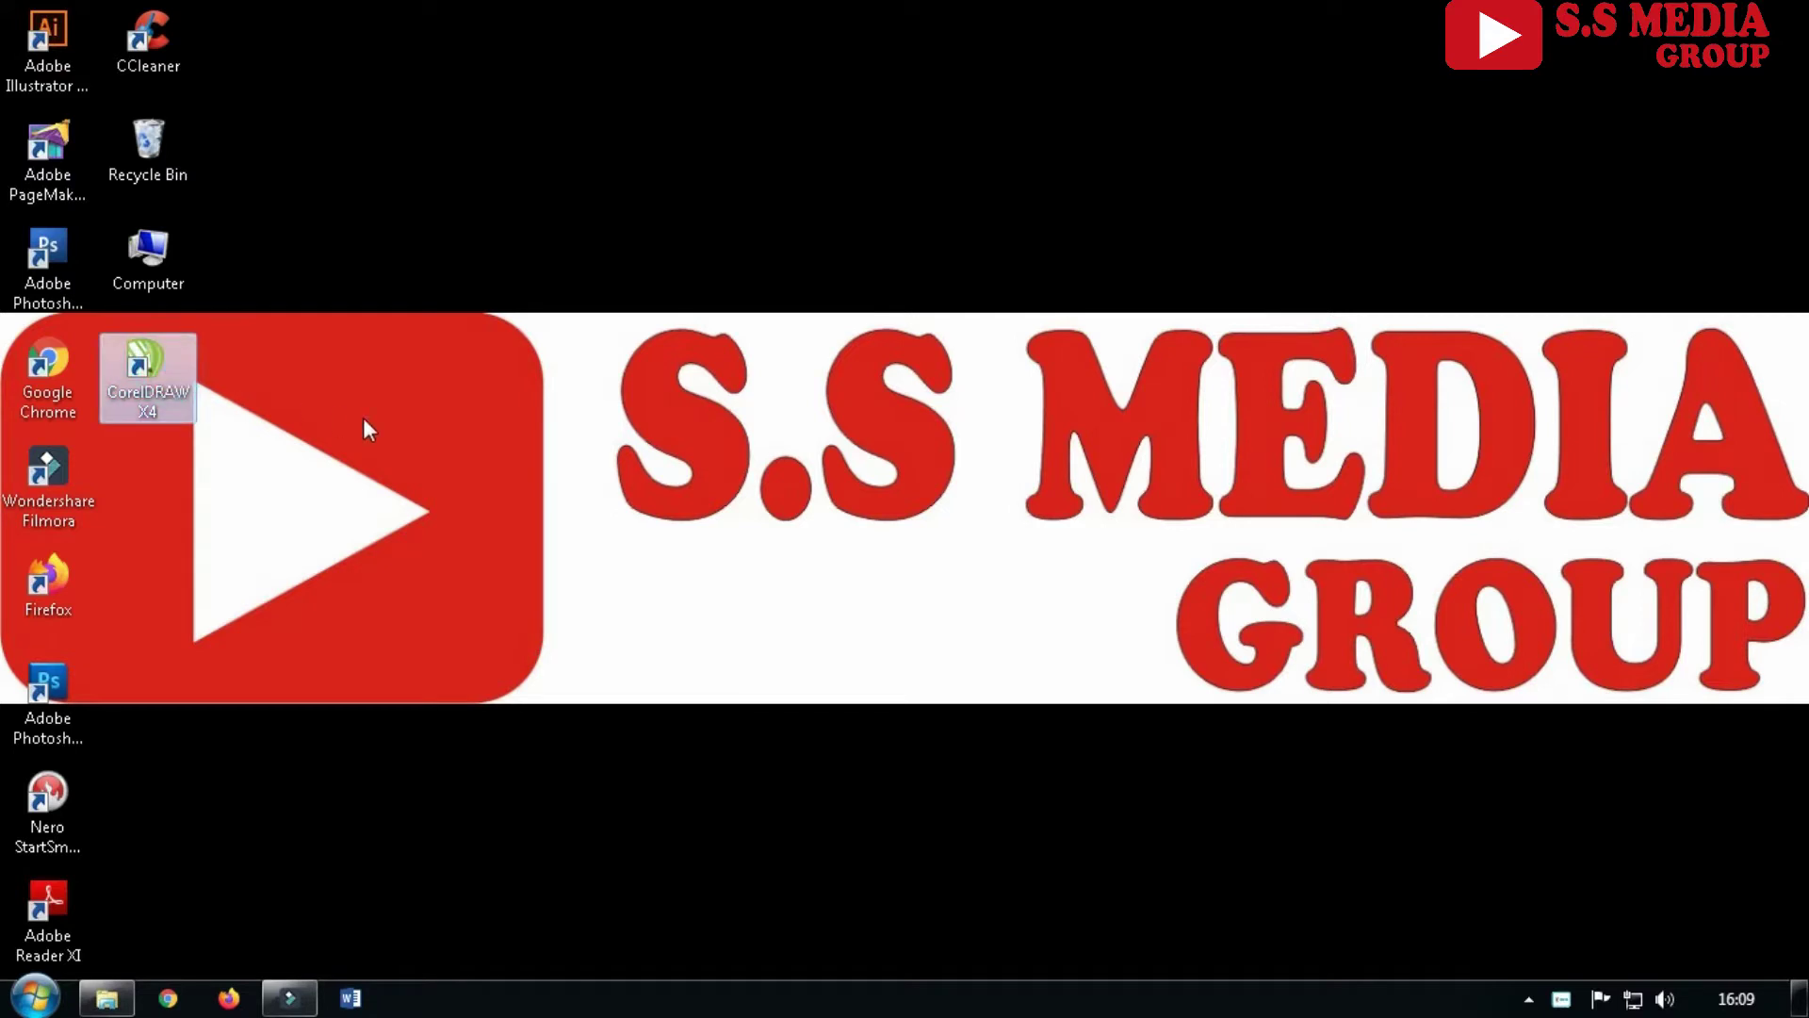
pyautogui.click(53, 715)
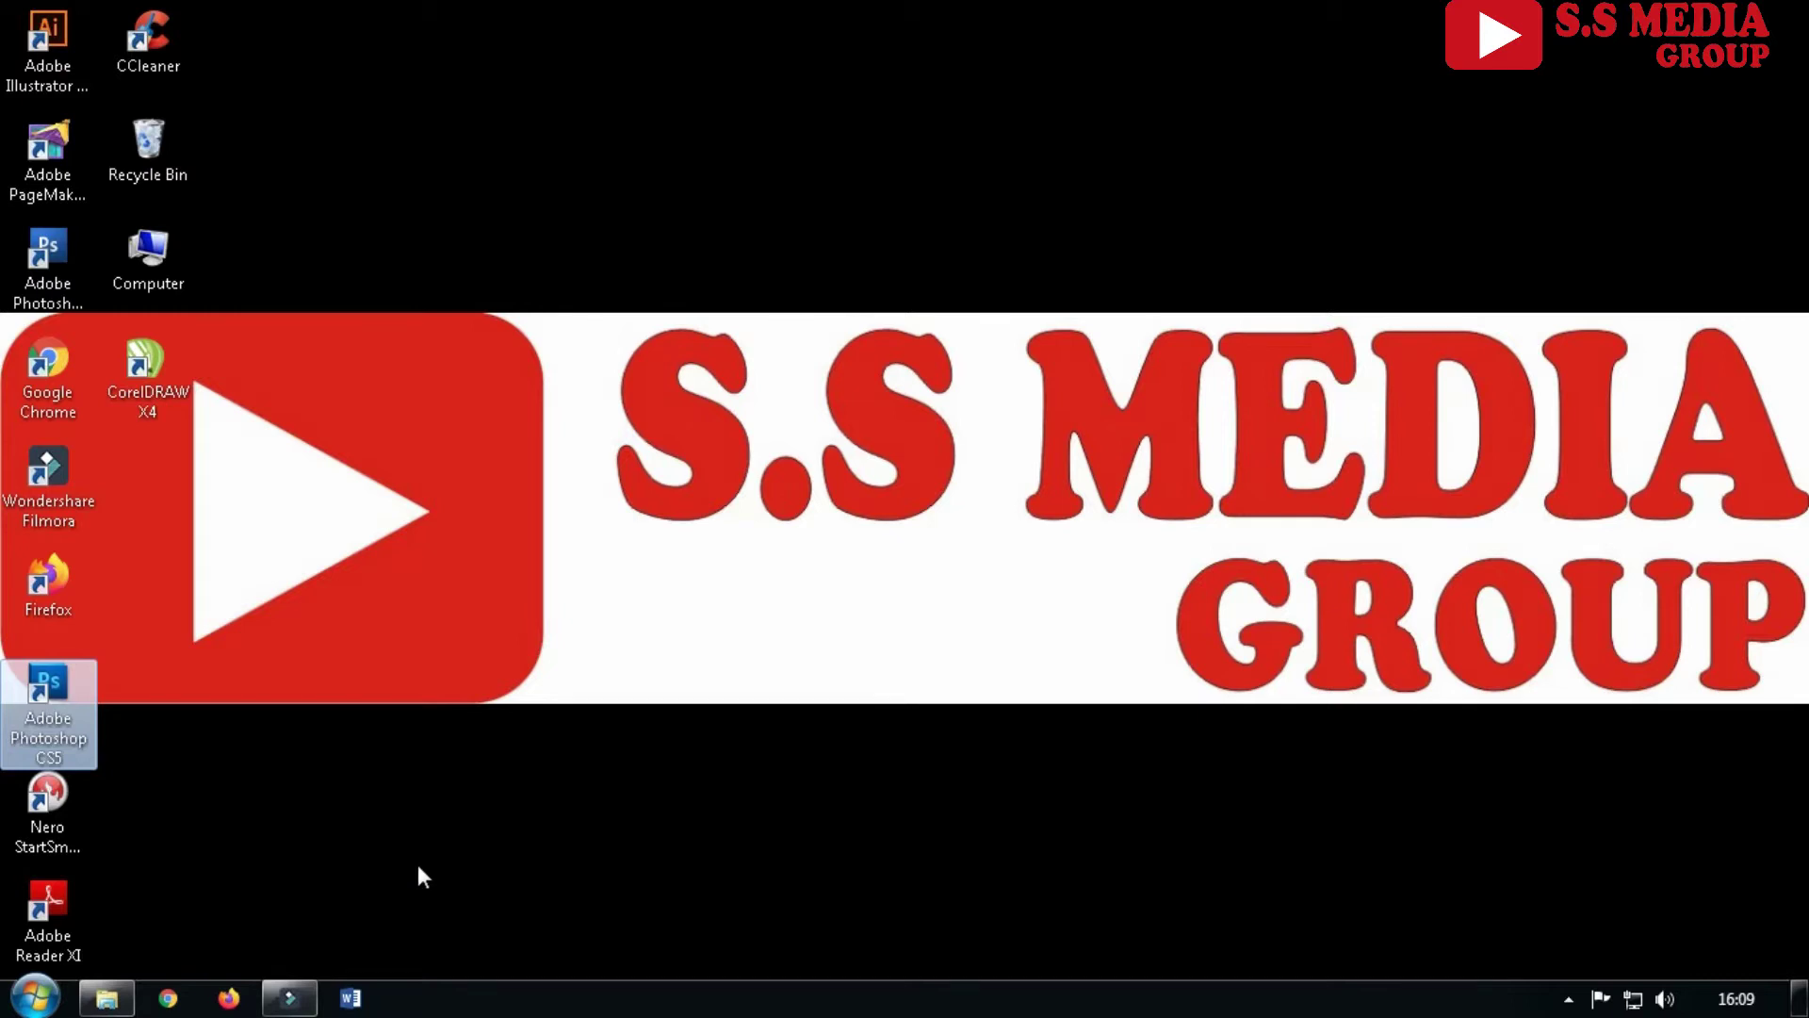
pyautogui.click(359, 1002)
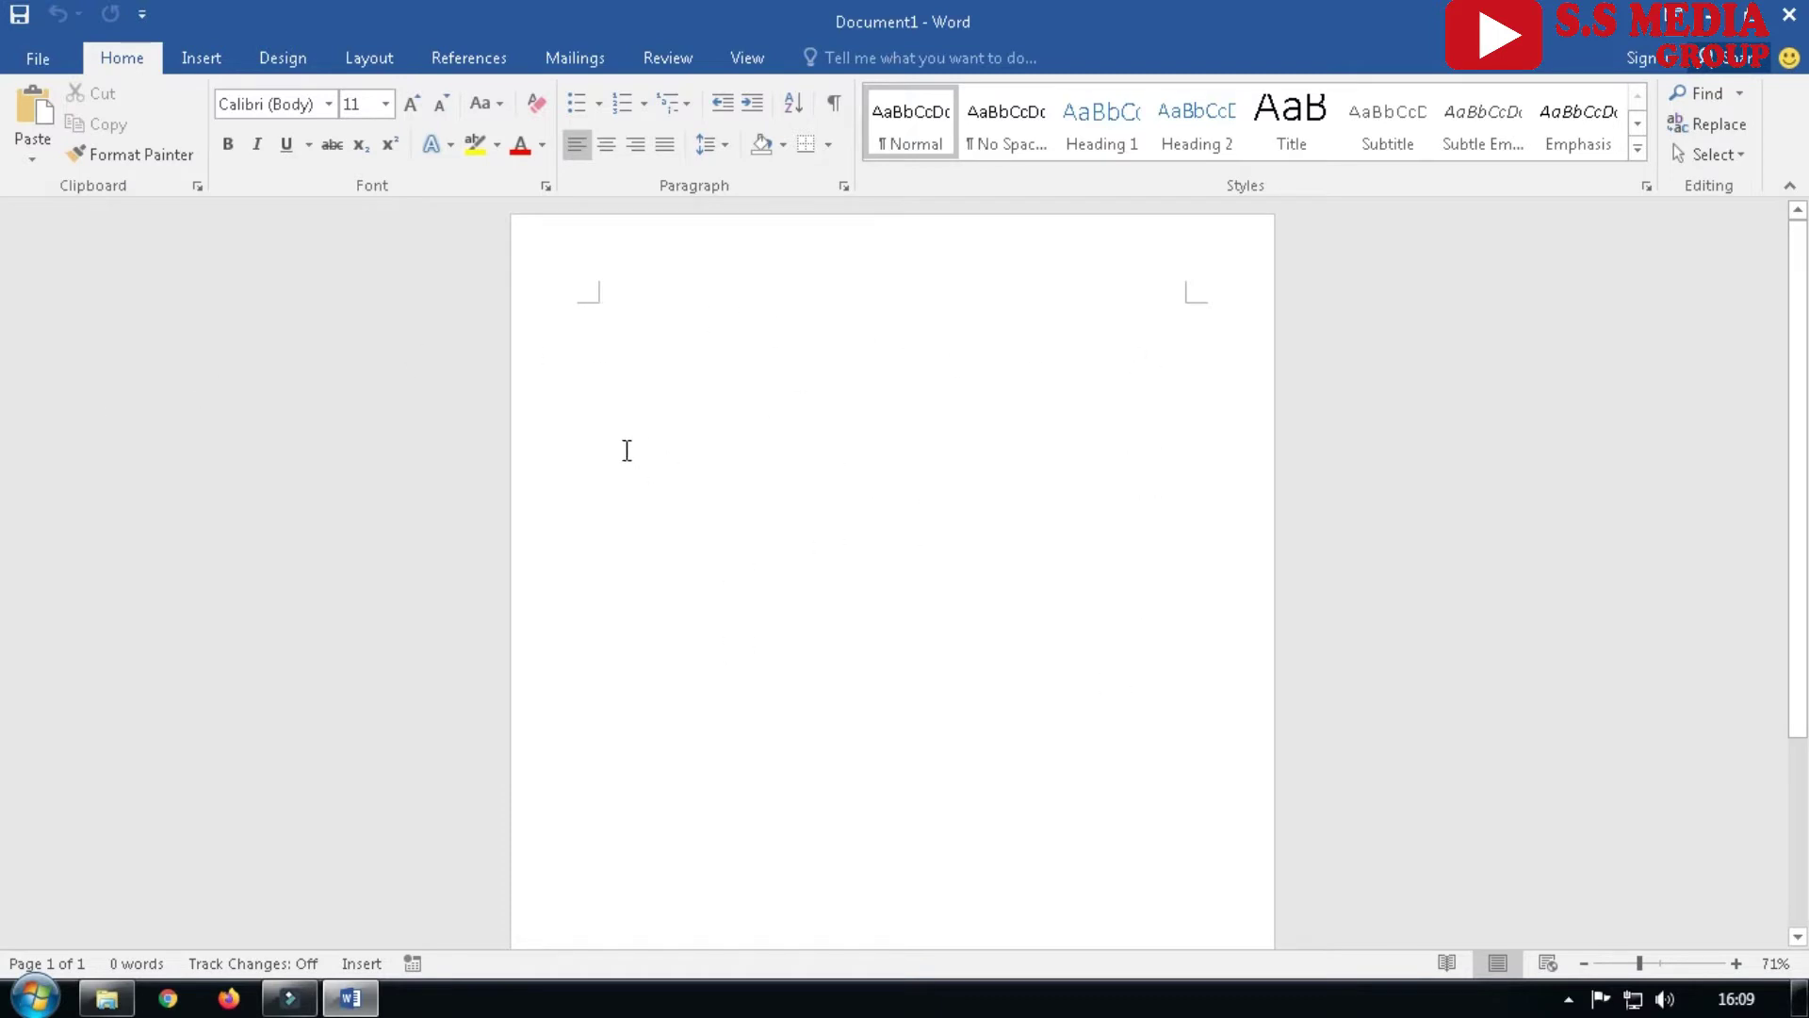
# Insert the photo IMG_20180820_171314 from drive DATA 1 (D:) onto the page
pyautogui.click(202, 61)
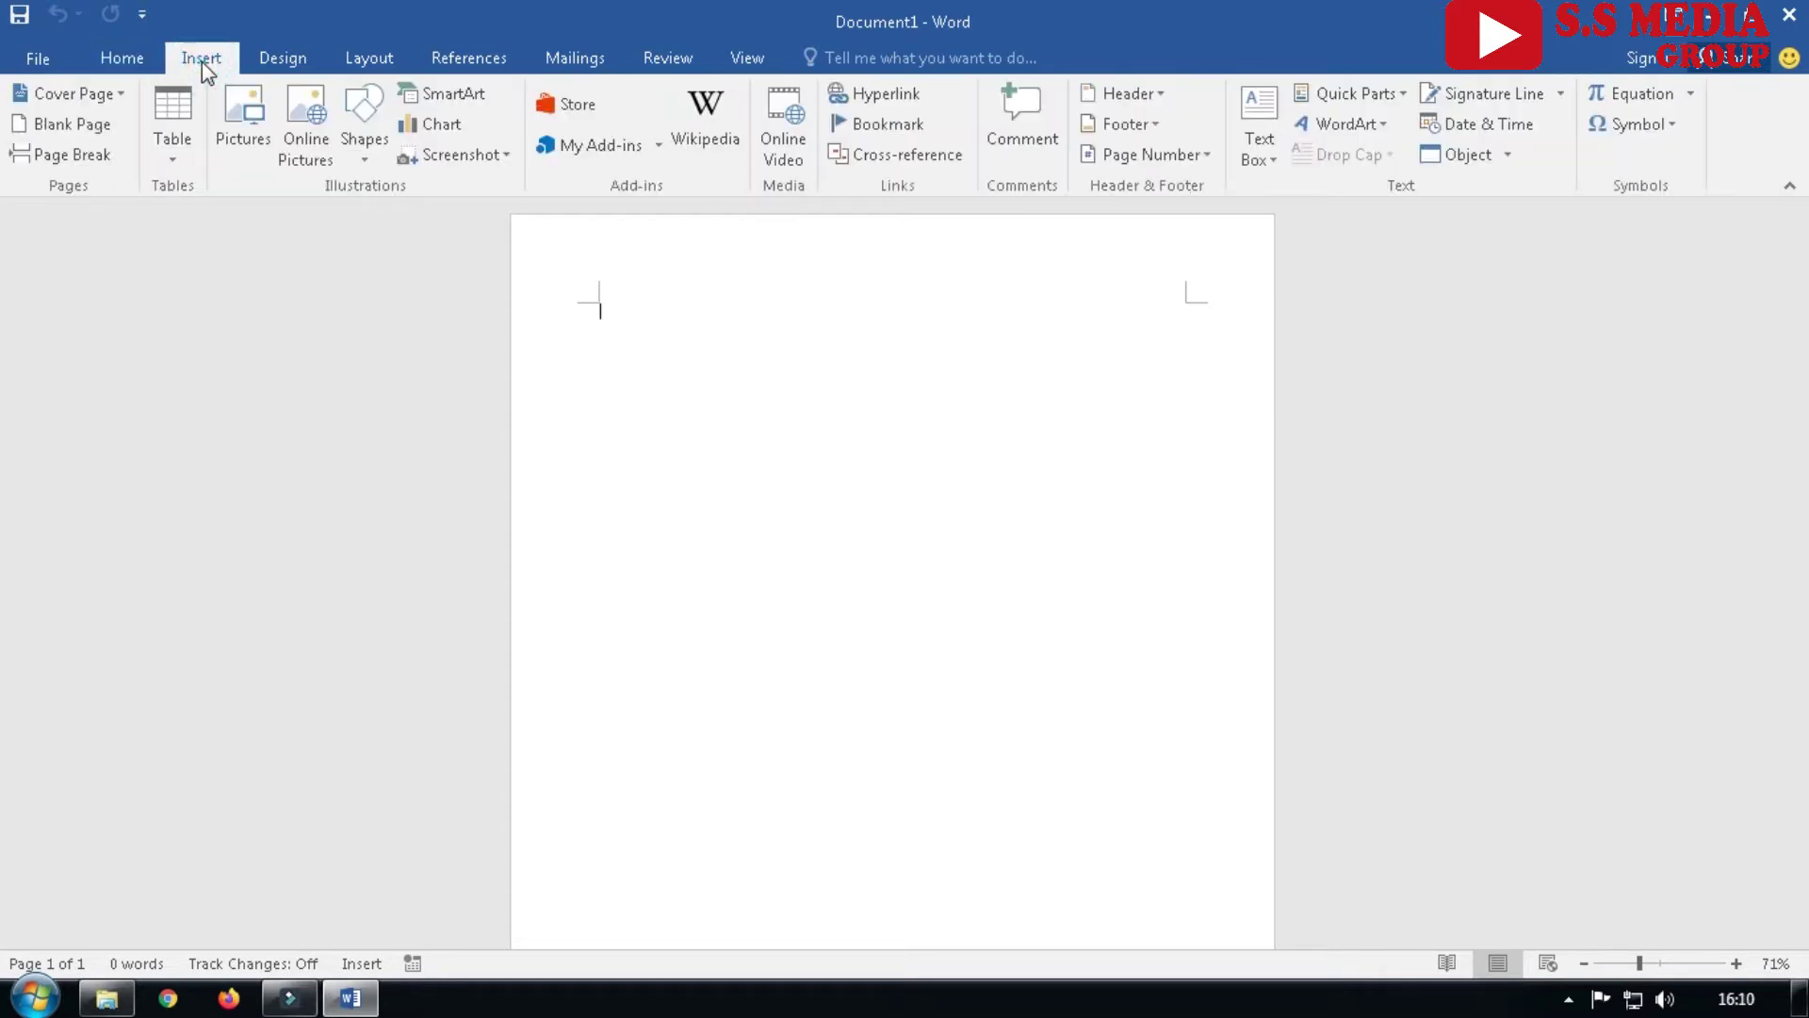
pyautogui.click(247, 118)
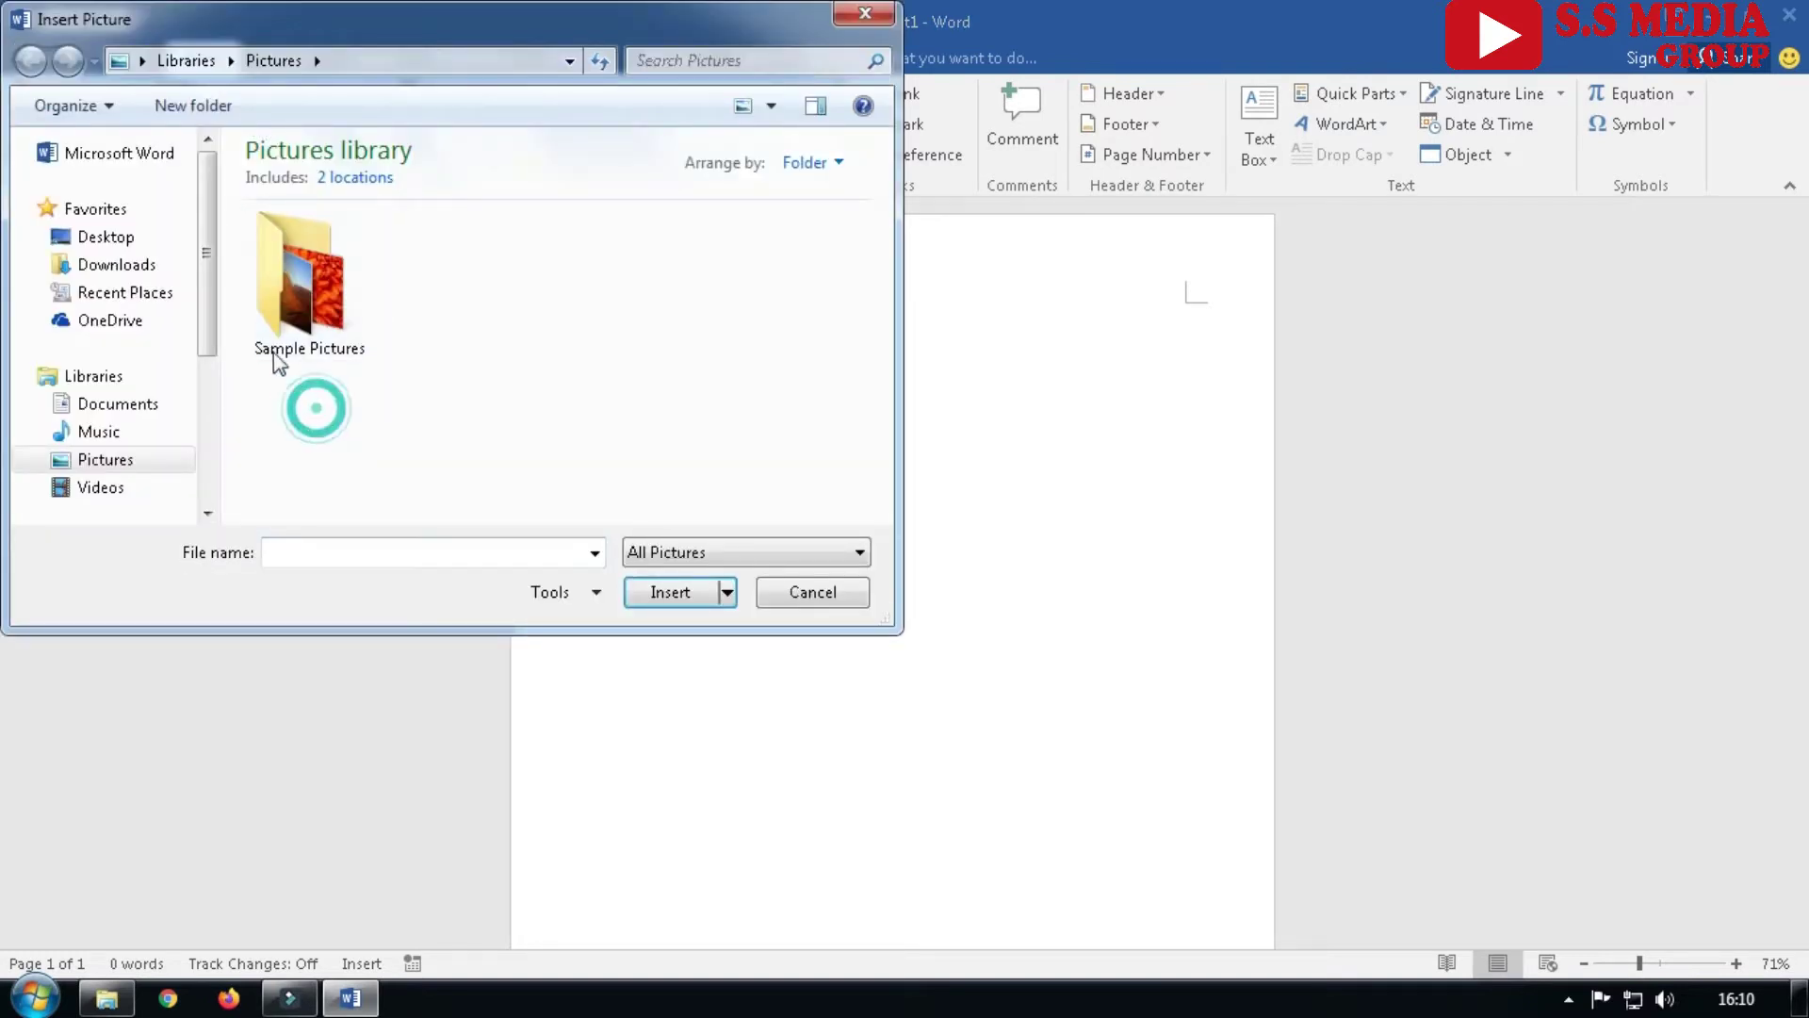
pyautogui.moveTo(208, 283); pyautogui.dragTo(213, 427)
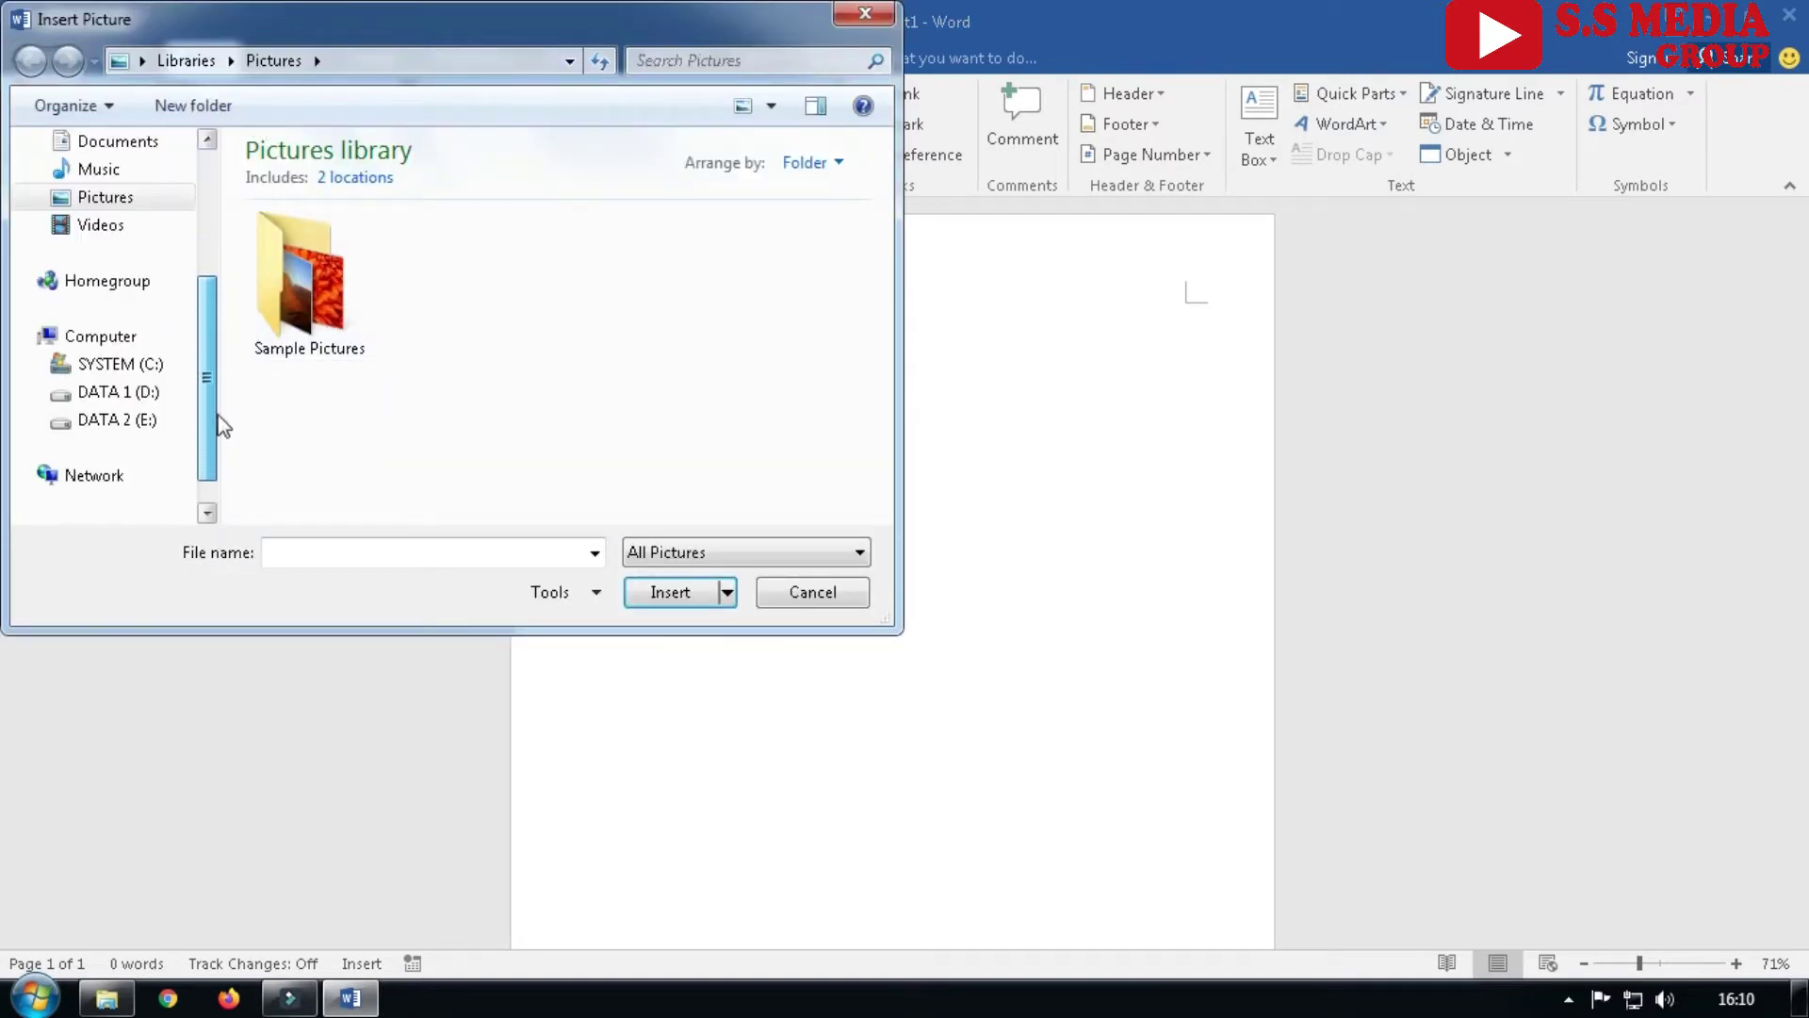
pyautogui.click(143, 394)
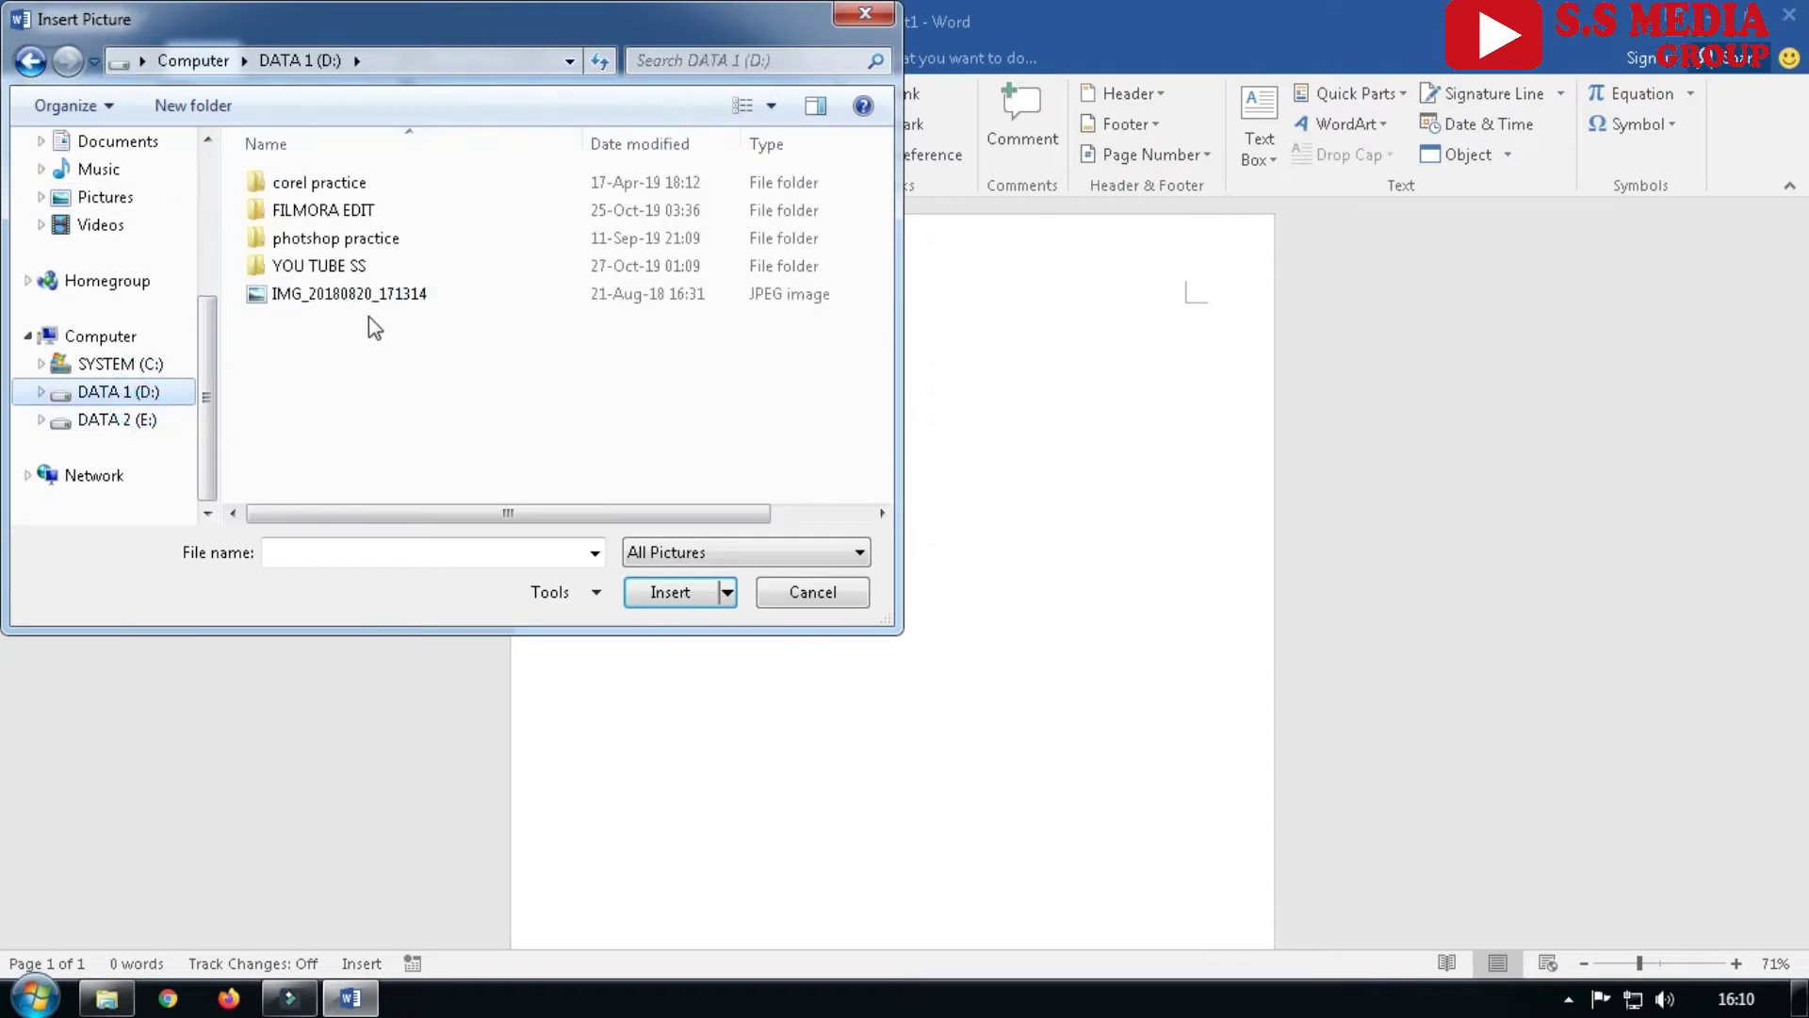
pyautogui.click(350, 298)
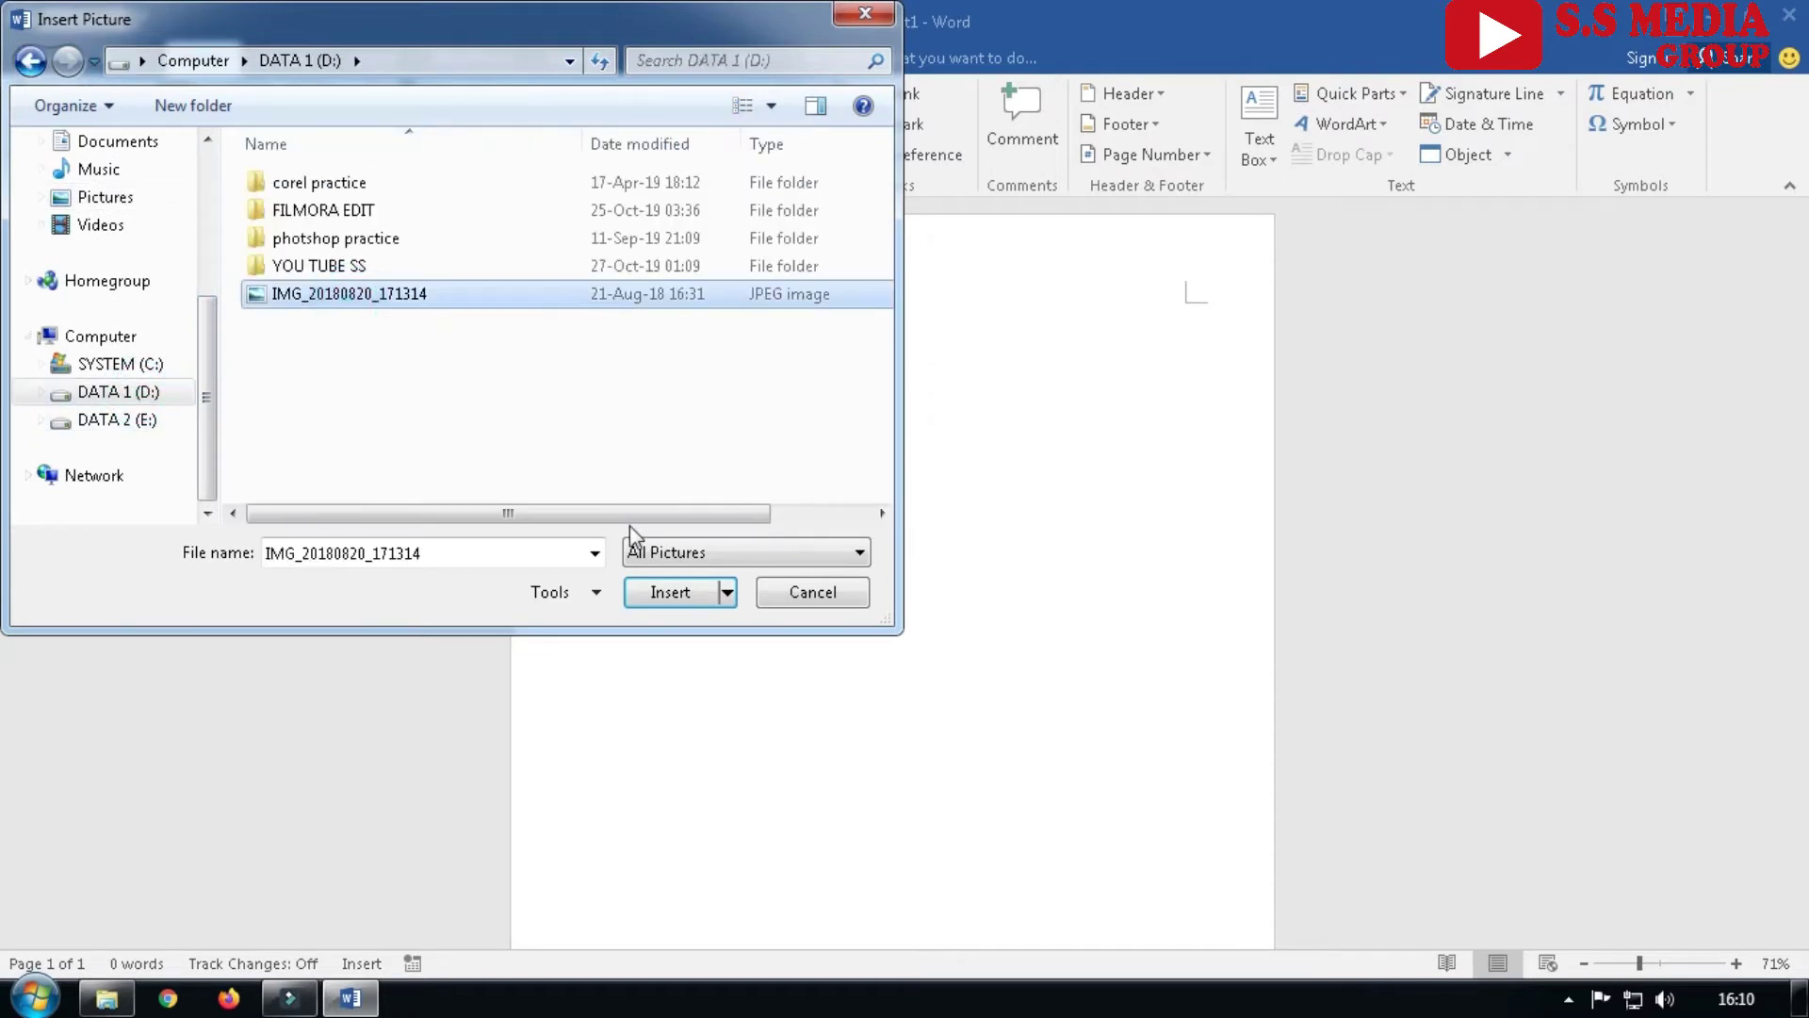
pyautogui.click(675, 592)
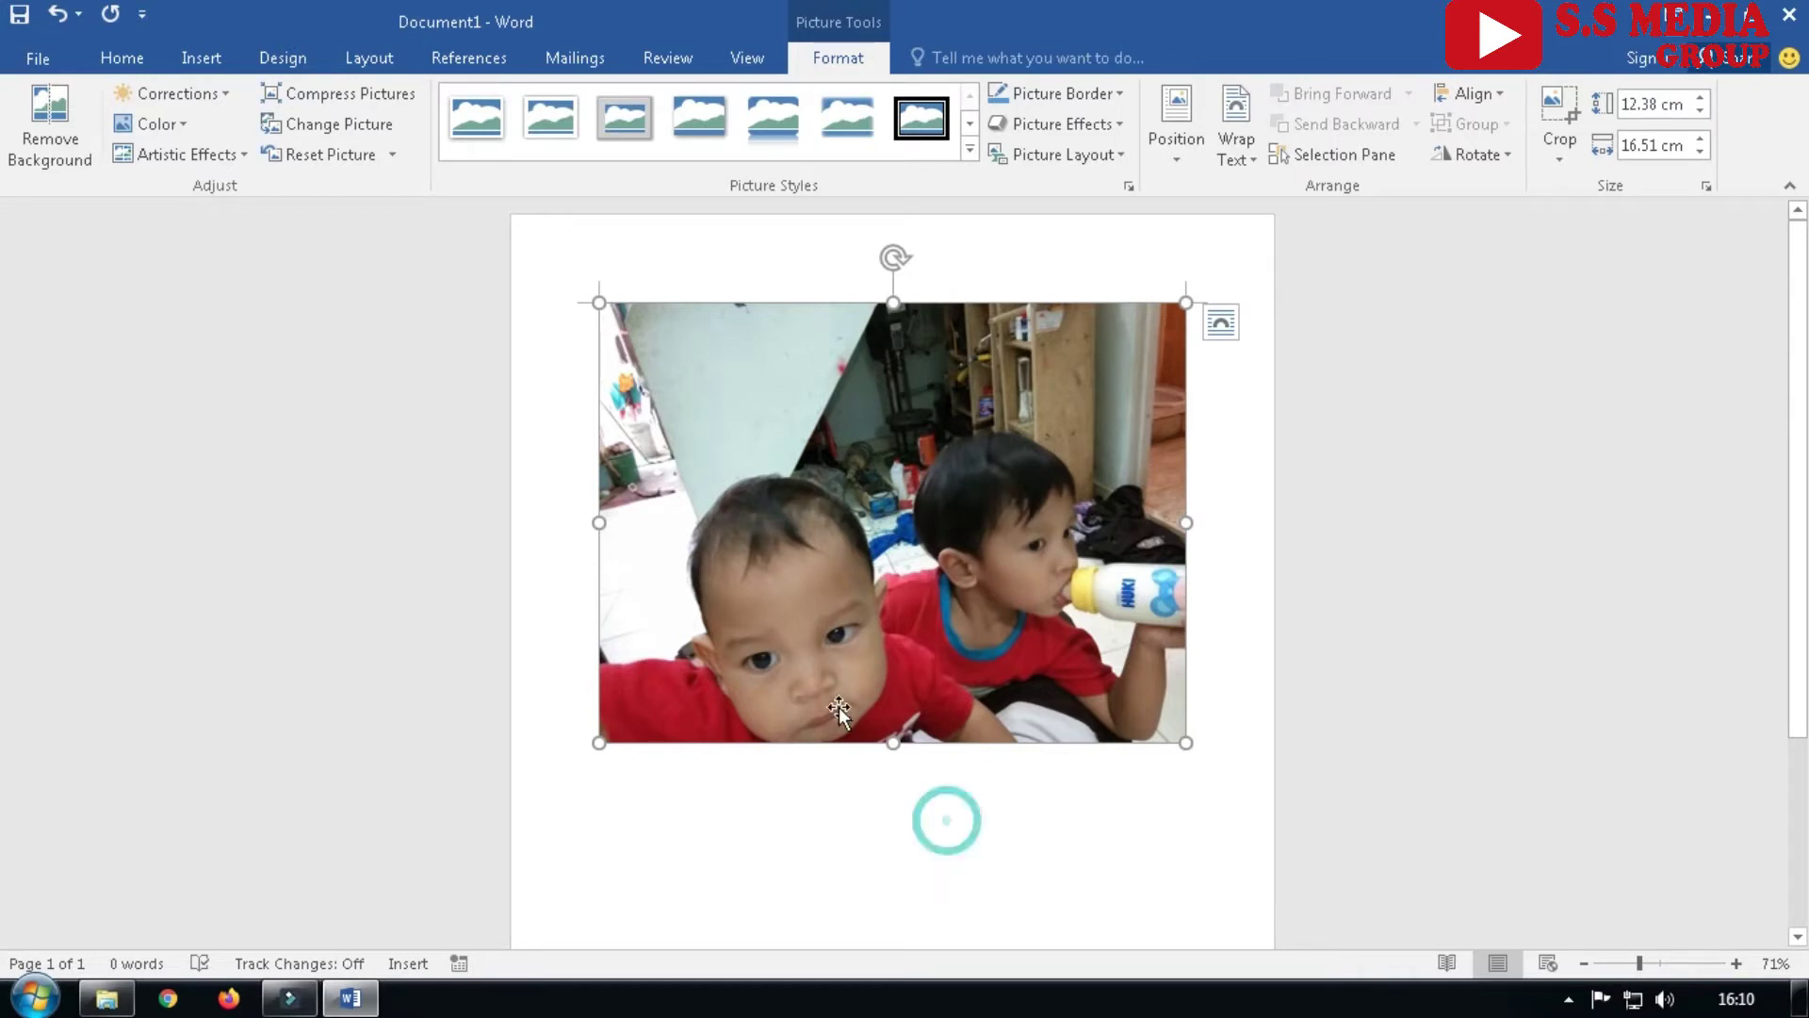
# Set the photo's text wrapping to In Front of Text
pyautogui.click(1223, 325)
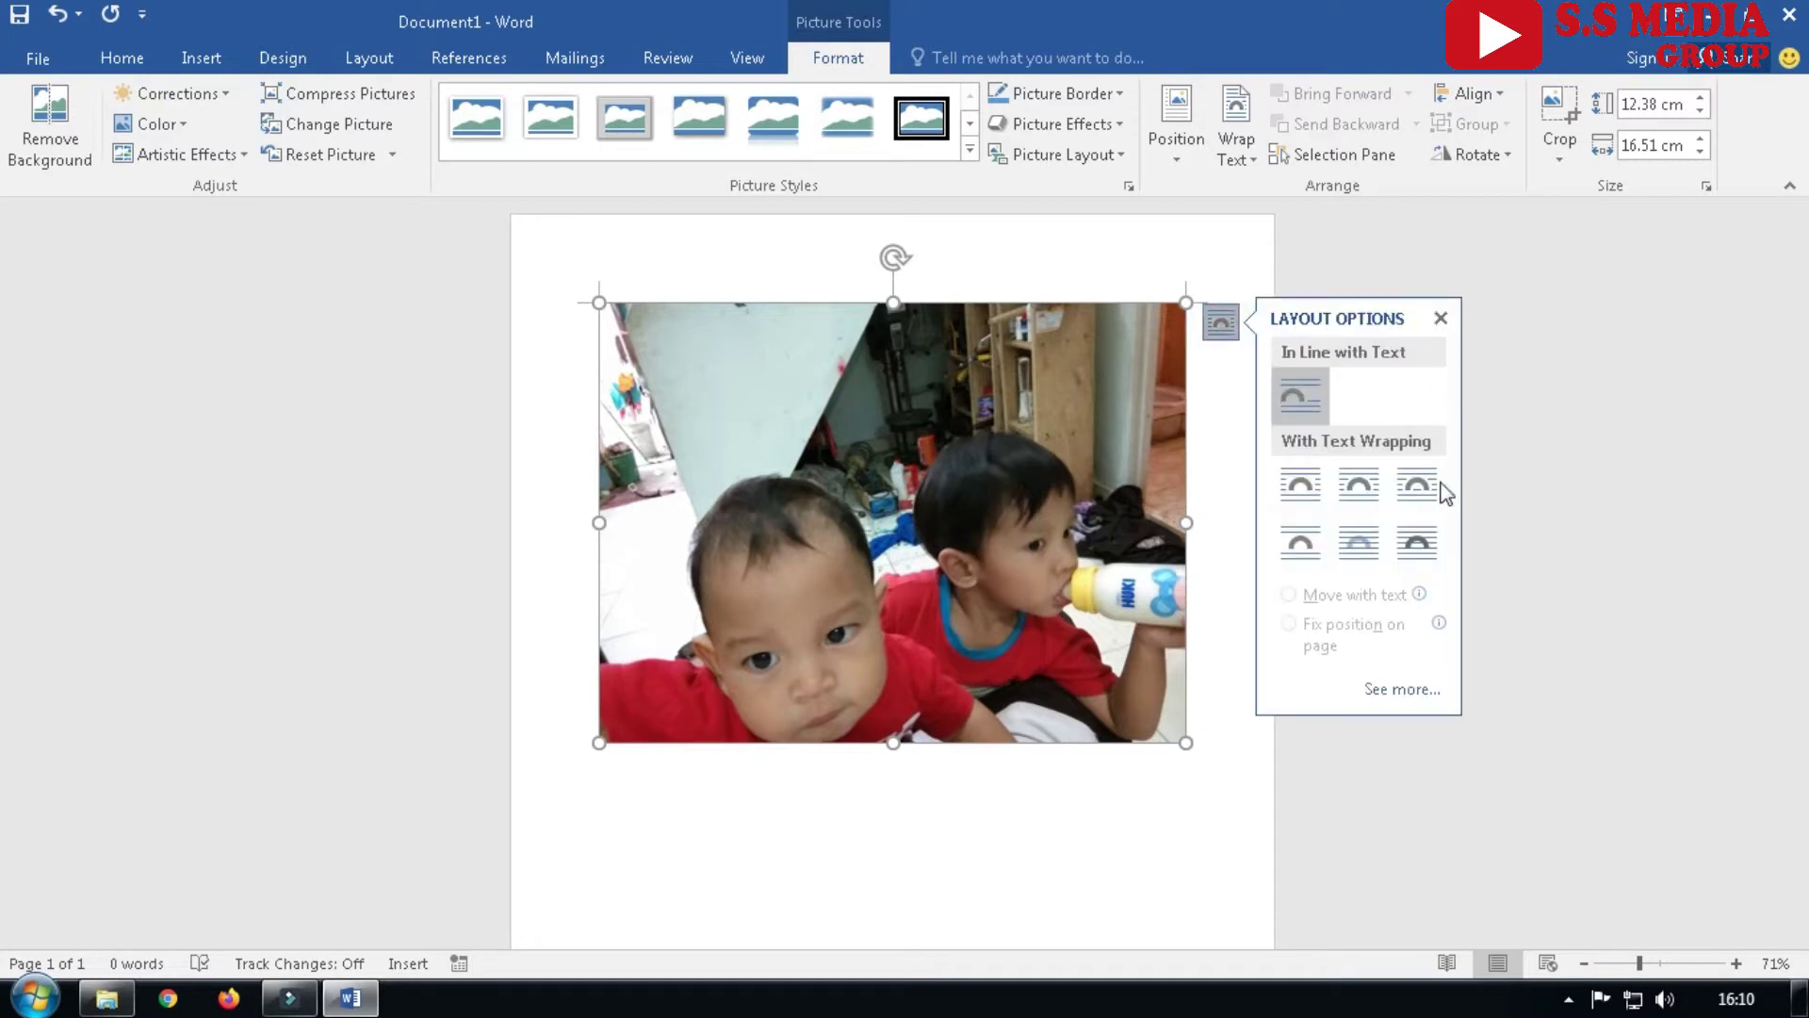
pyautogui.click(1421, 544)
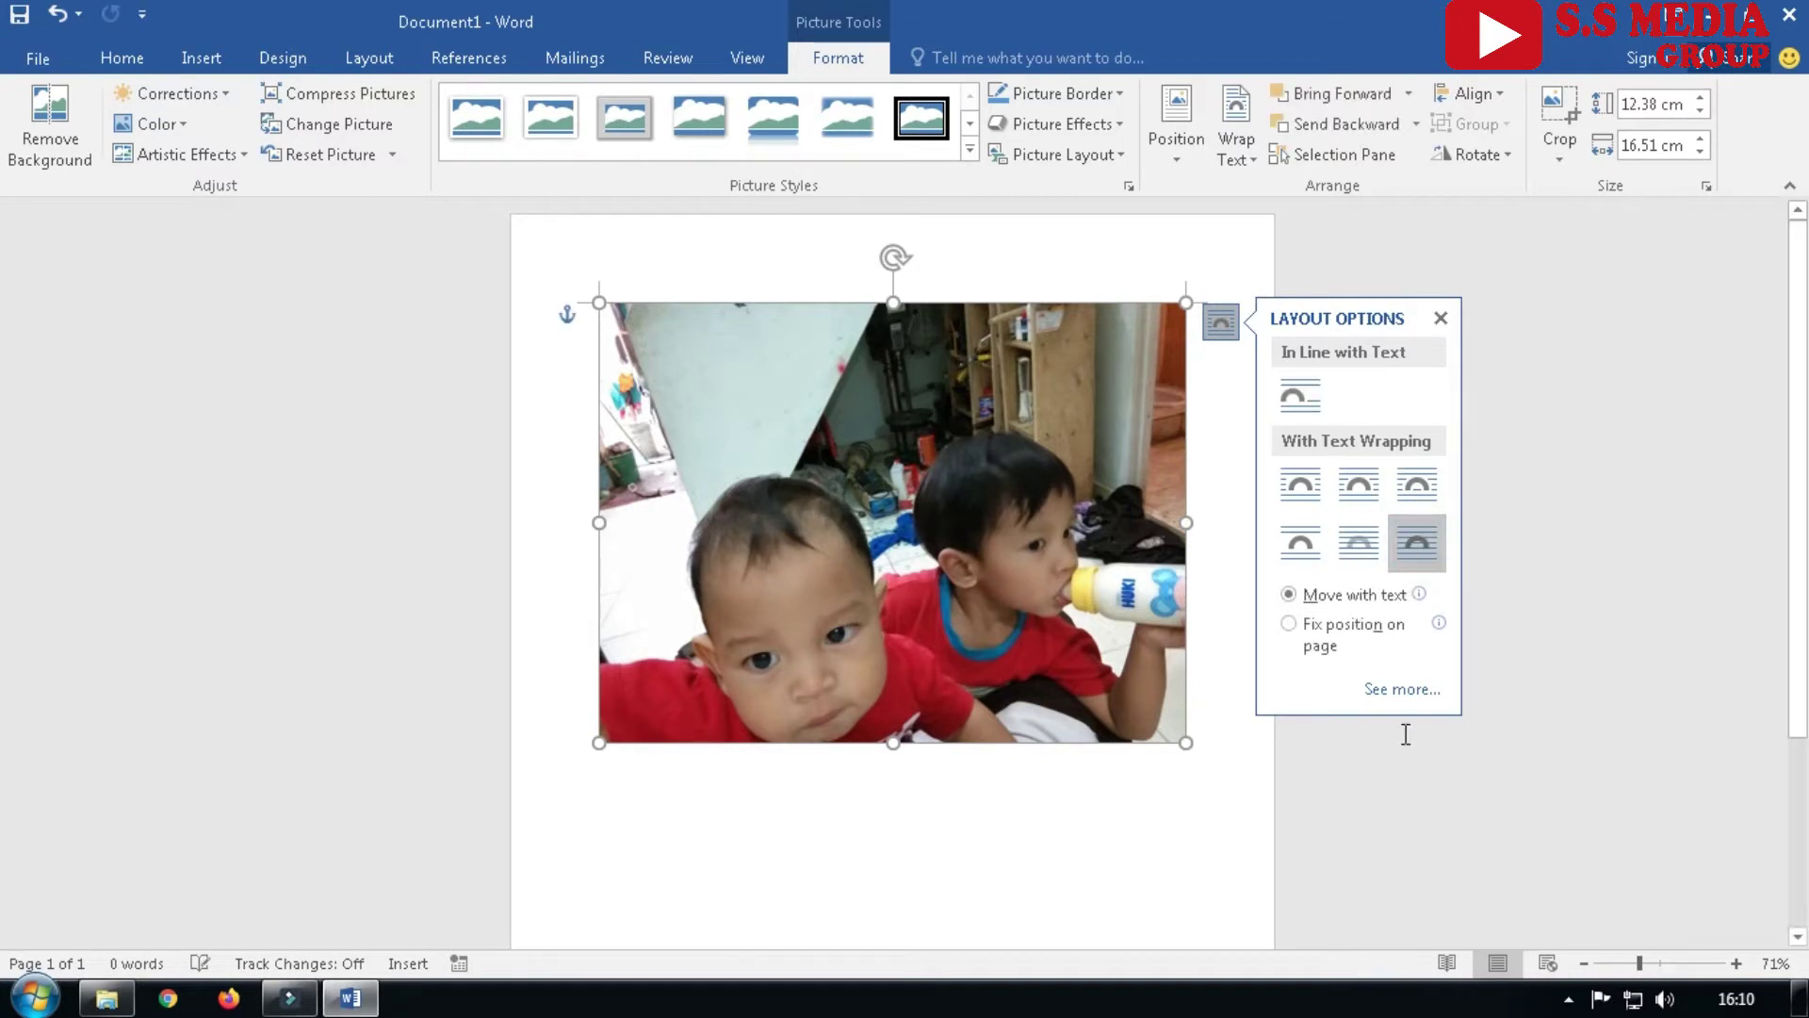
pyautogui.click(1079, 834)
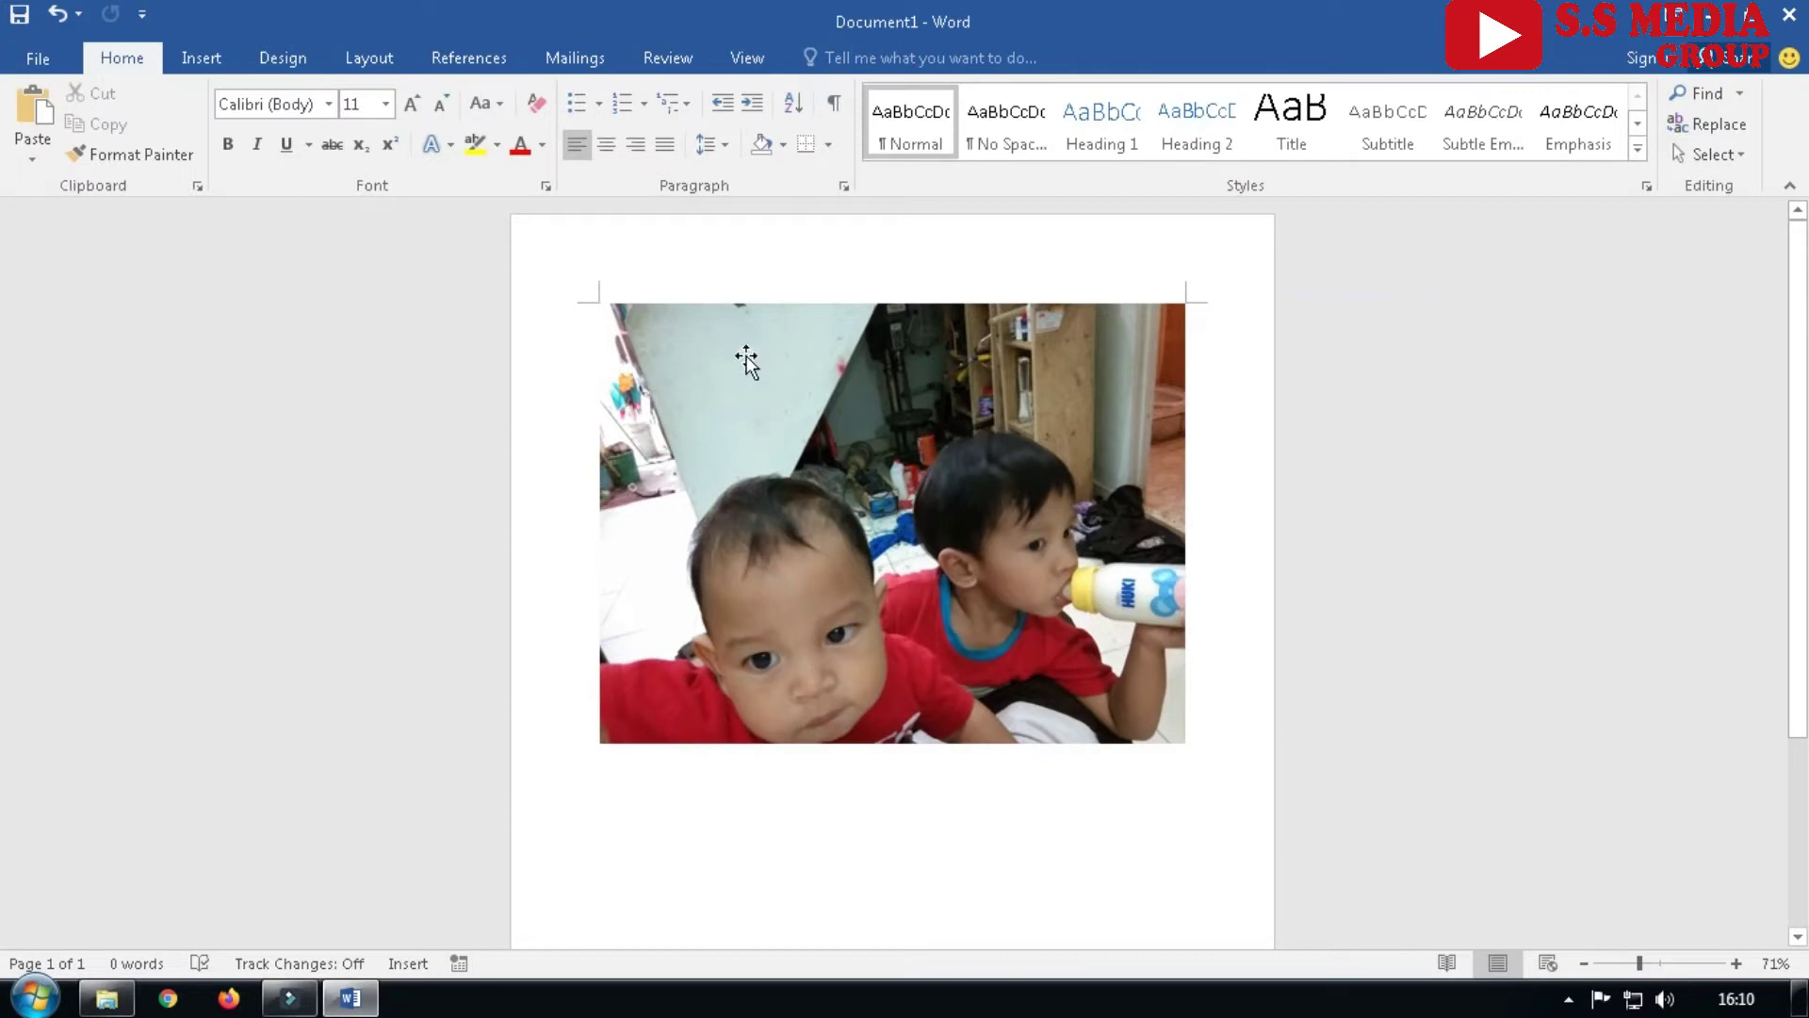
pyautogui.click(1033, 554)
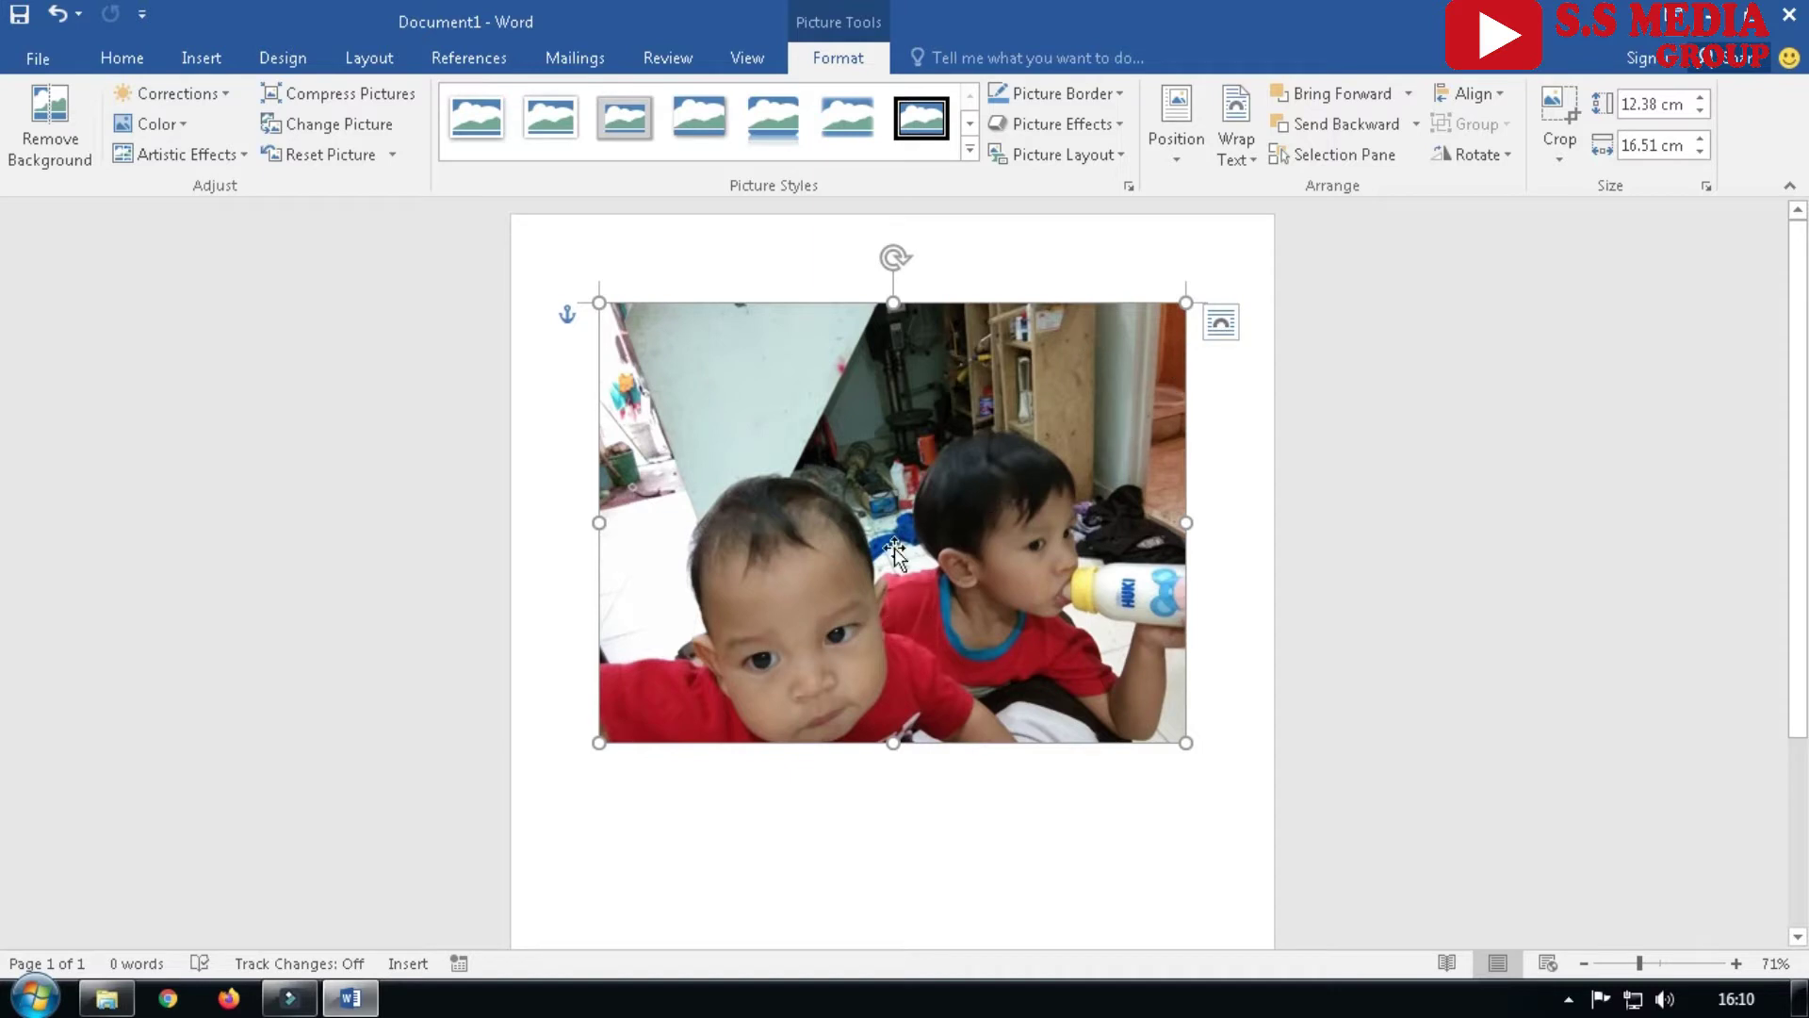
pyautogui.click(1221, 324)
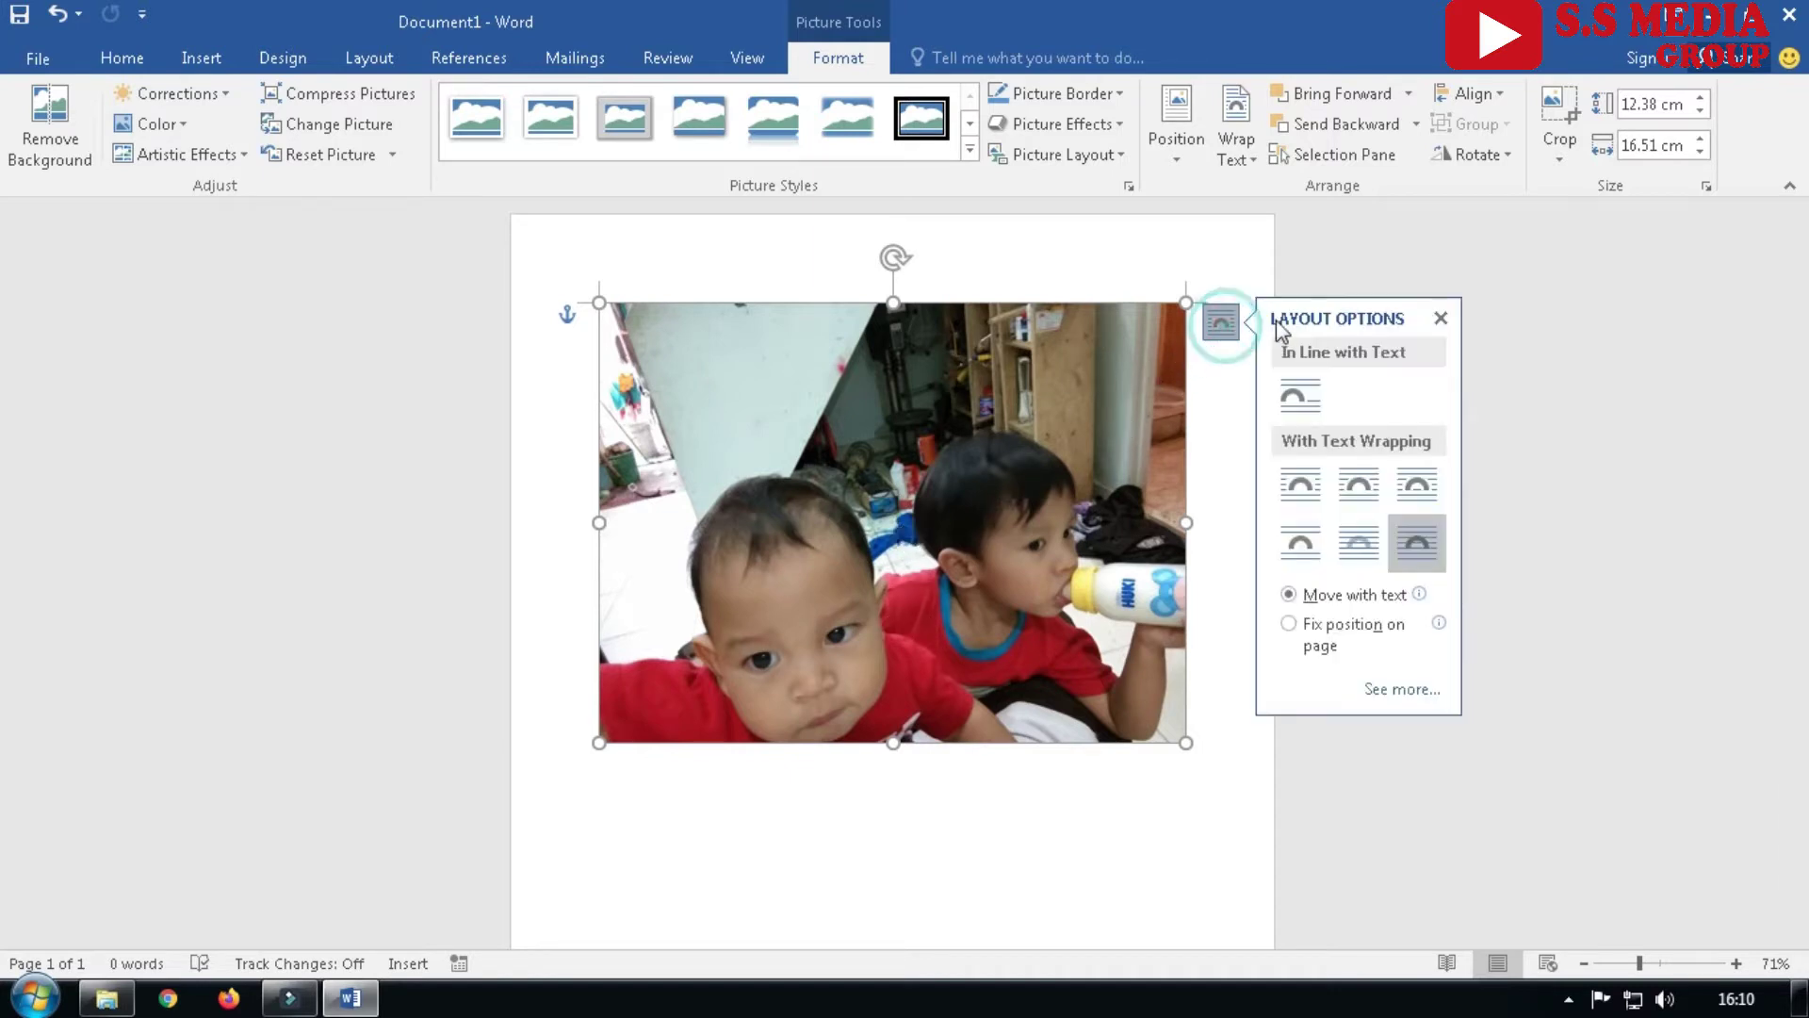
pyautogui.click(1418, 554)
pyautogui.click(1013, 872)
# Drag the photo slightly right and down on the page
pyautogui.moveTo(920, 662)
pyautogui.mouseDown()
pyautogui.moveTo(934, 732)
pyautogui.moveTo(998, 591)
pyautogui.mouseUp()
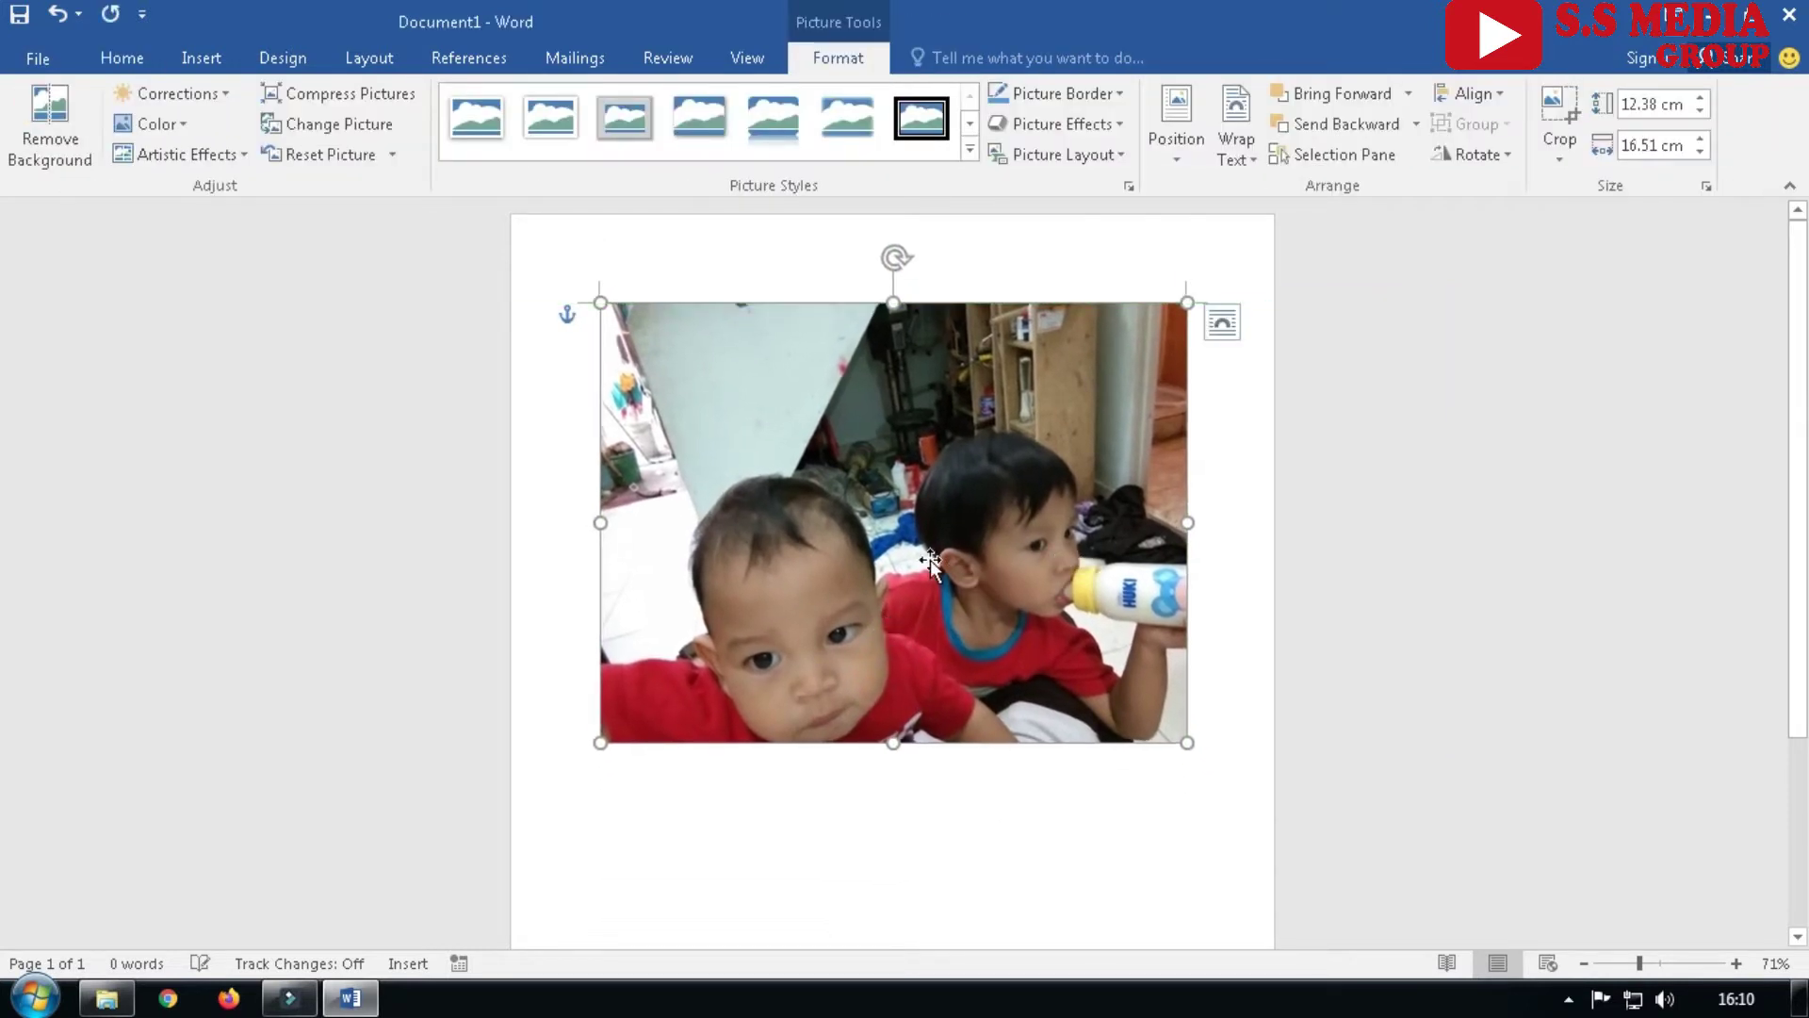
pyautogui.moveTo(935, 562)
pyautogui.mouseDown()
pyautogui.moveTo(973, 575)
pyautogui.moveTo(904, 585)
pyautogui.mouseUp()
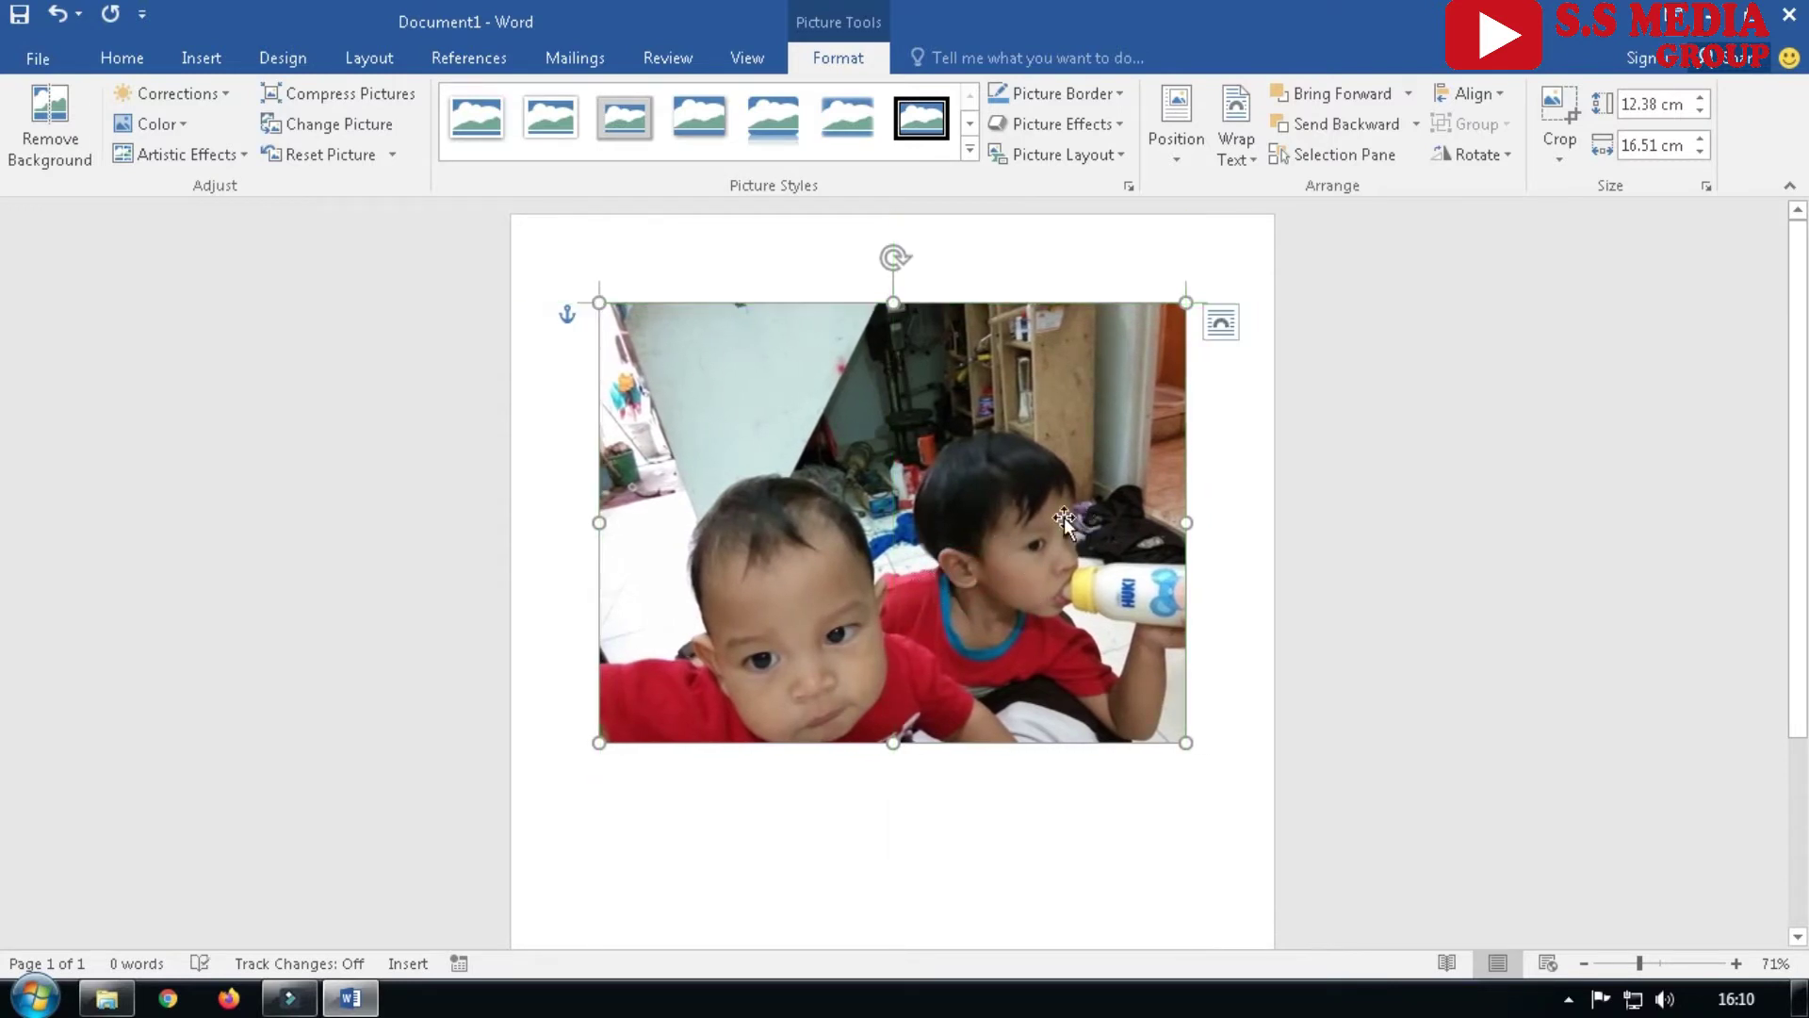
pyautogui.moveTo(1027, 542); pyautogui.dragTo(1008, 534)
pyautogui.click(1225, 330)
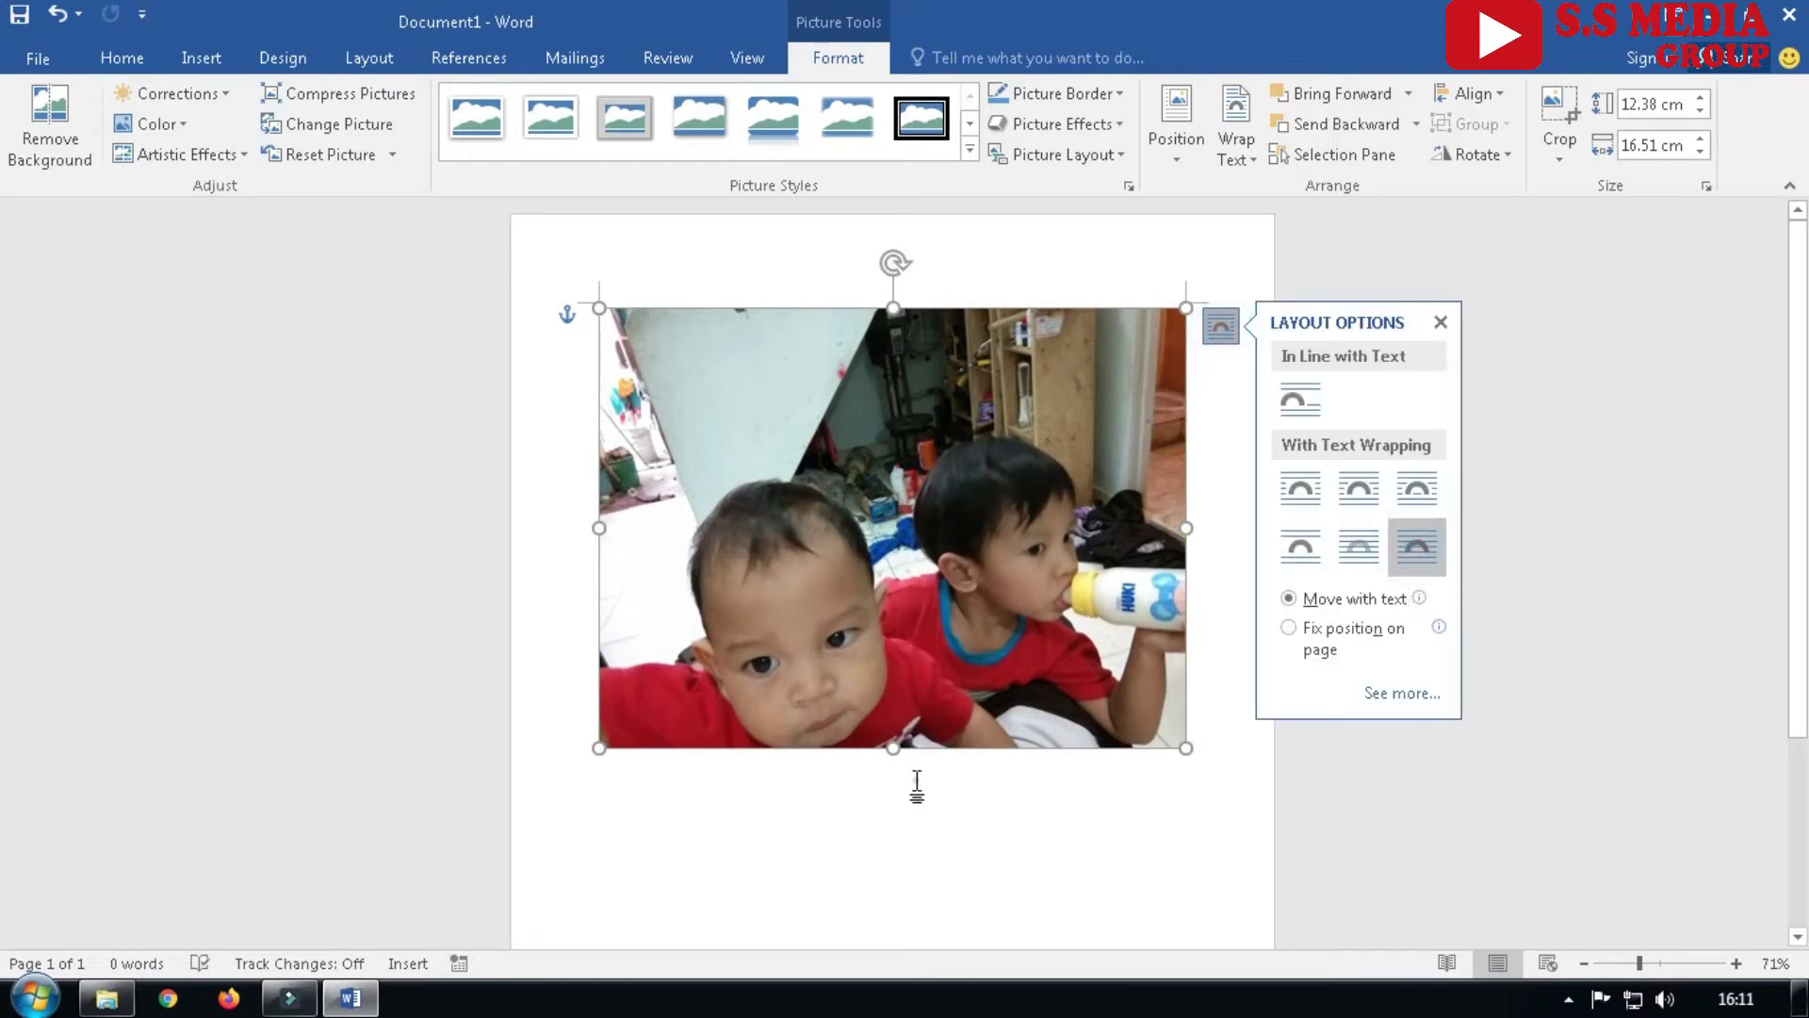
pyautogui.click(913, 773)
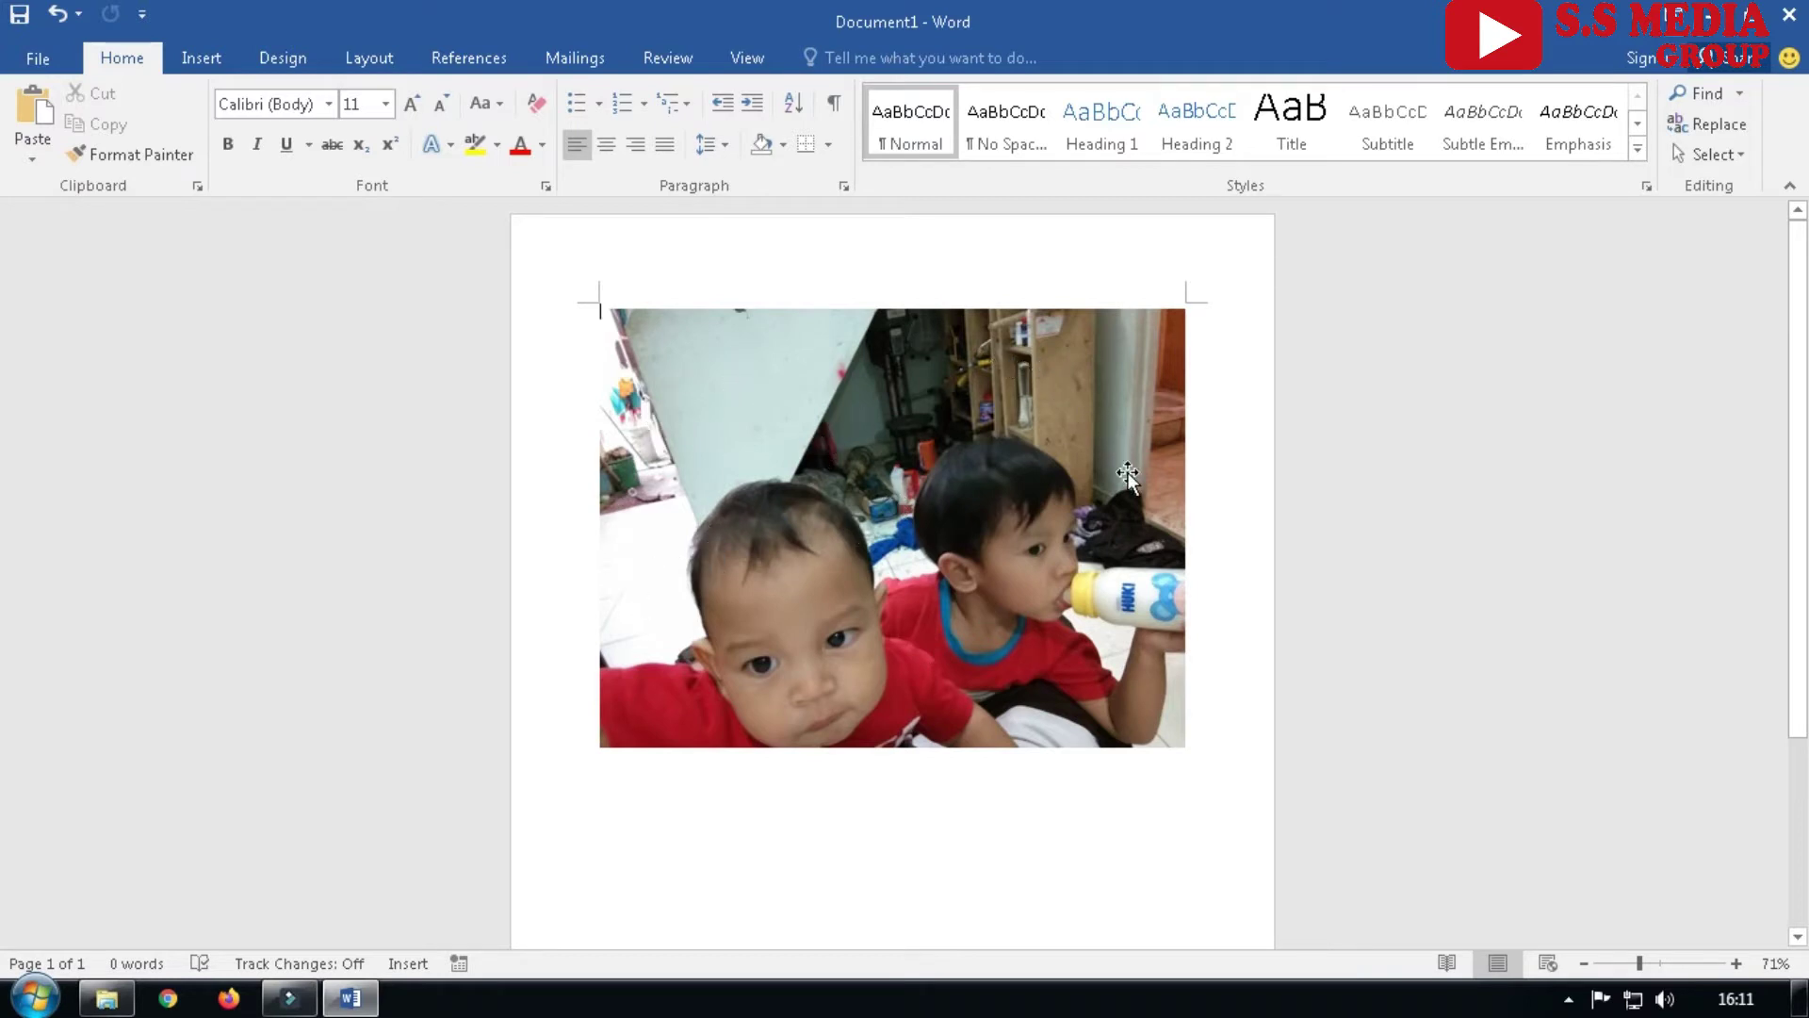
pyautogui.click(1049, 729)
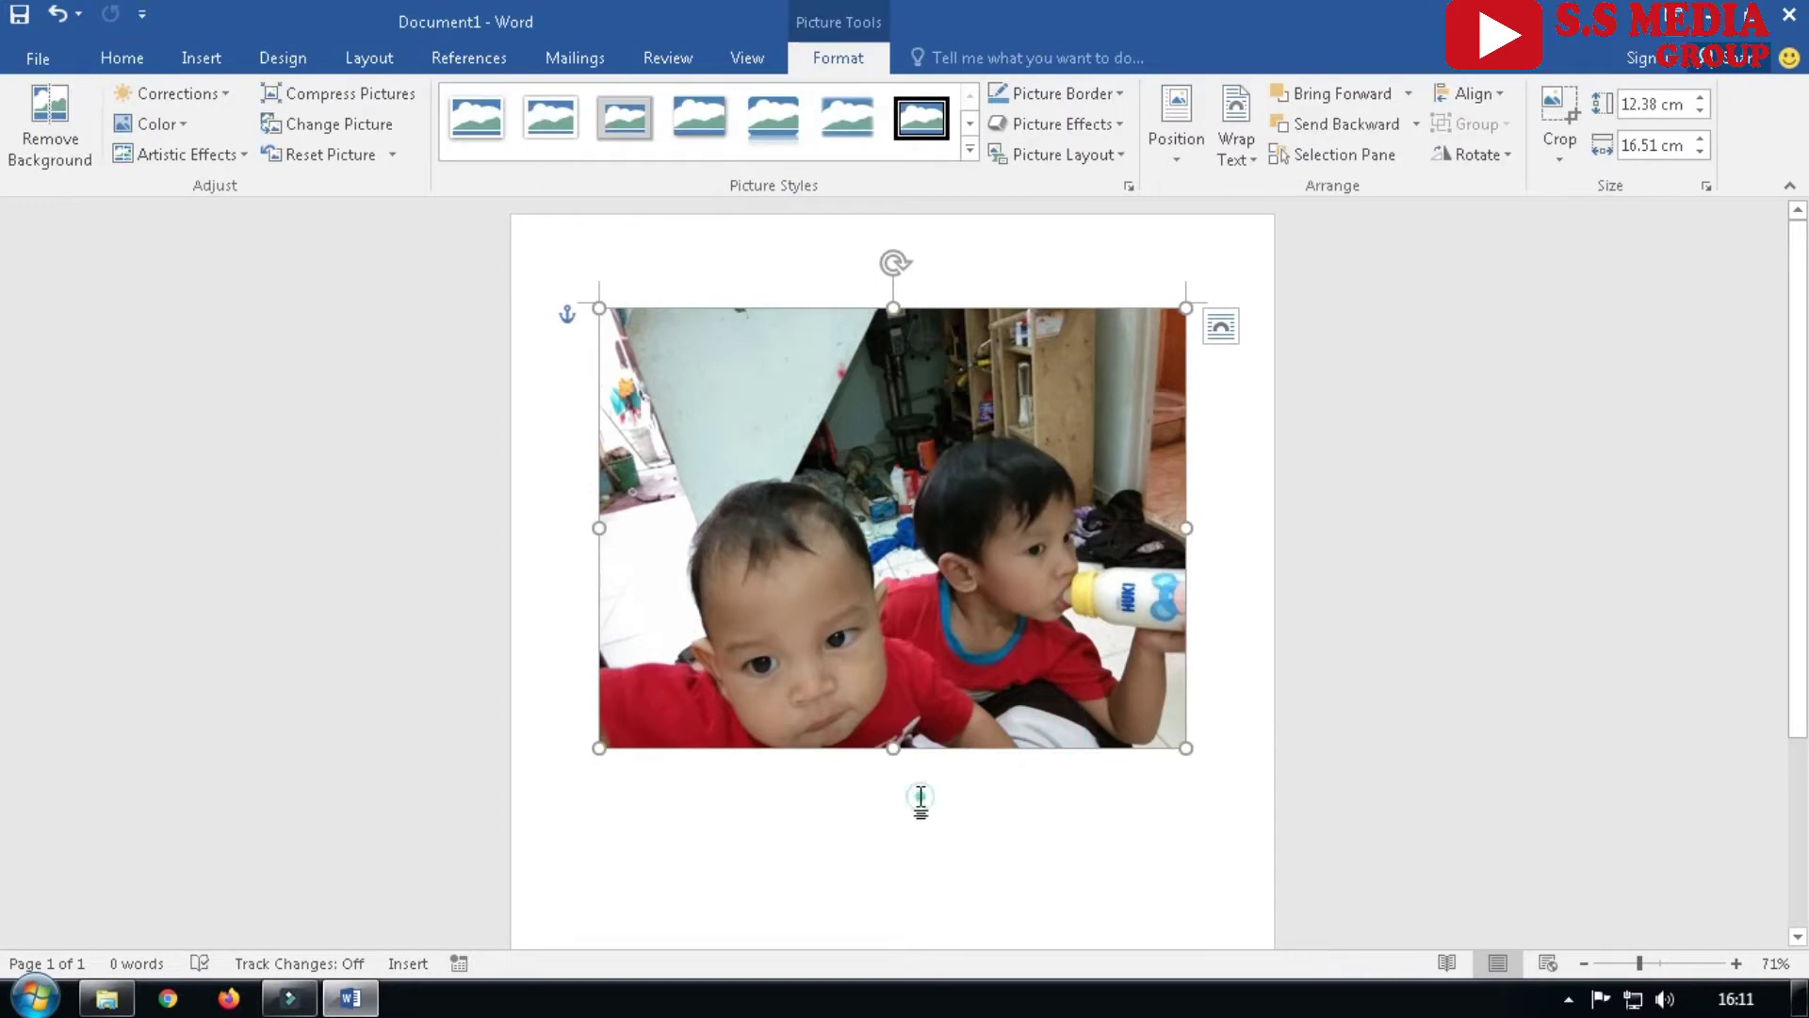
pyautogui.click(920, 796)
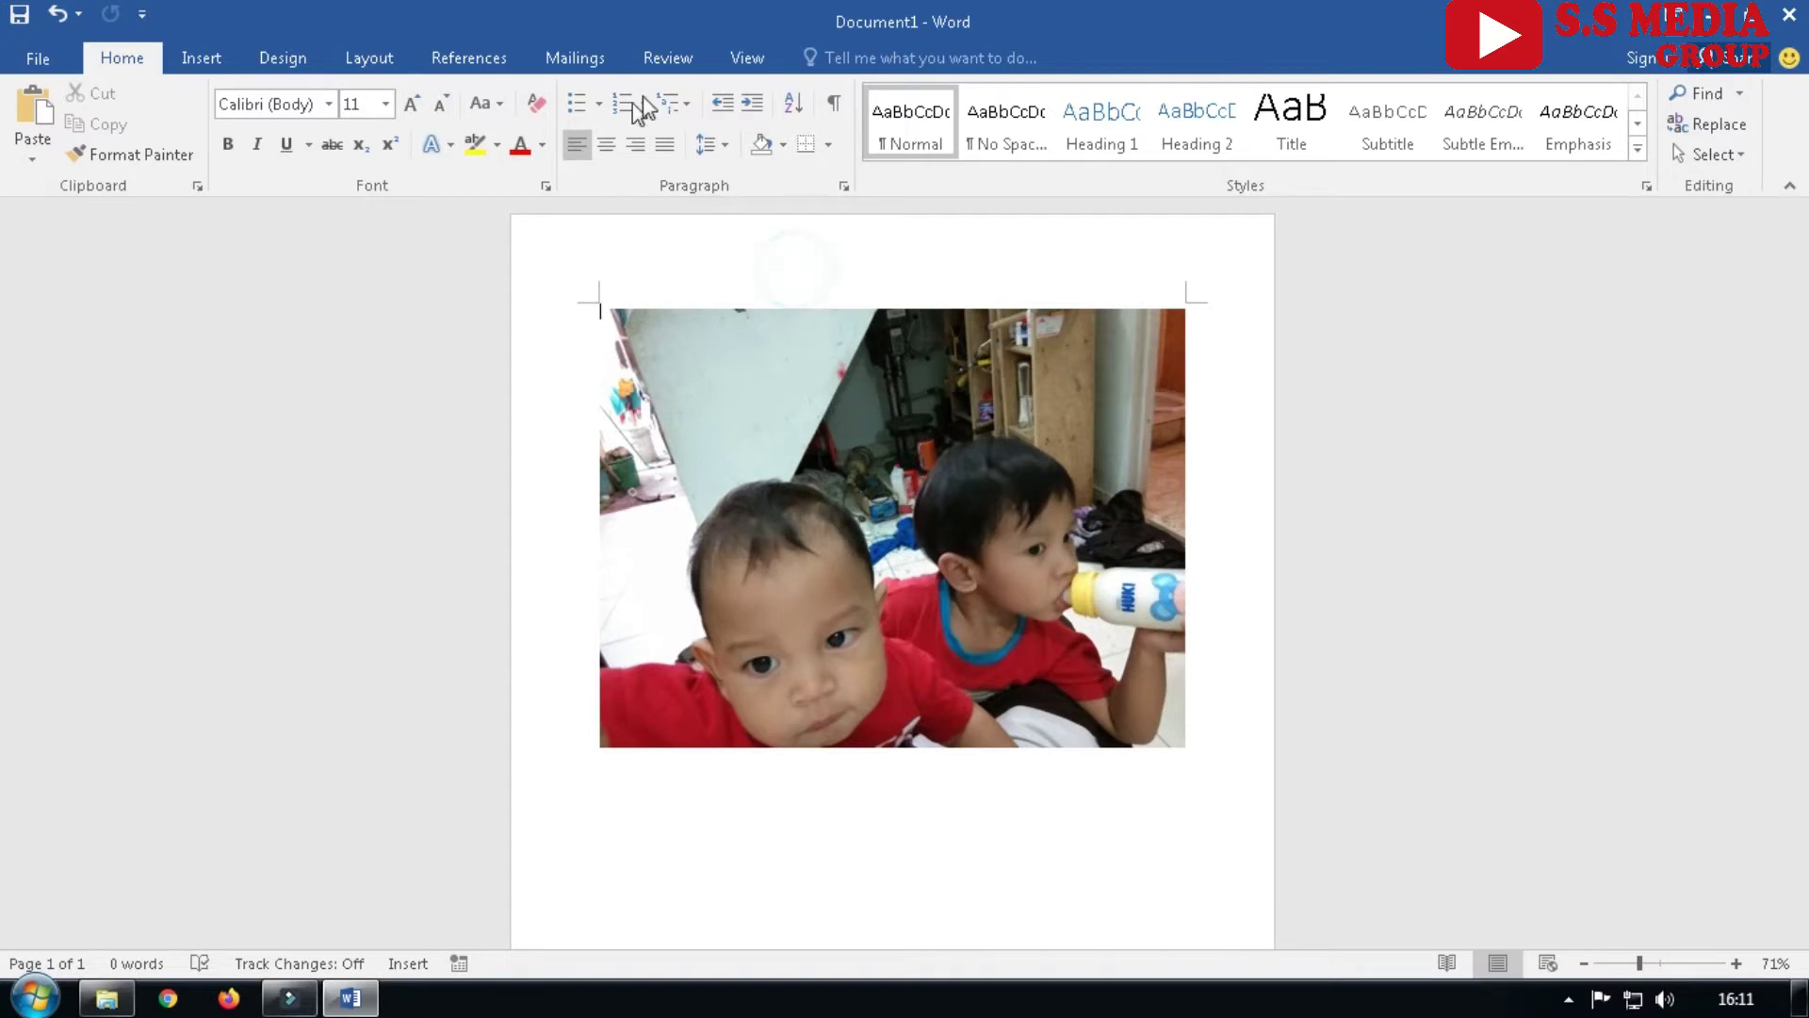
pyautogui.click(201, 58)
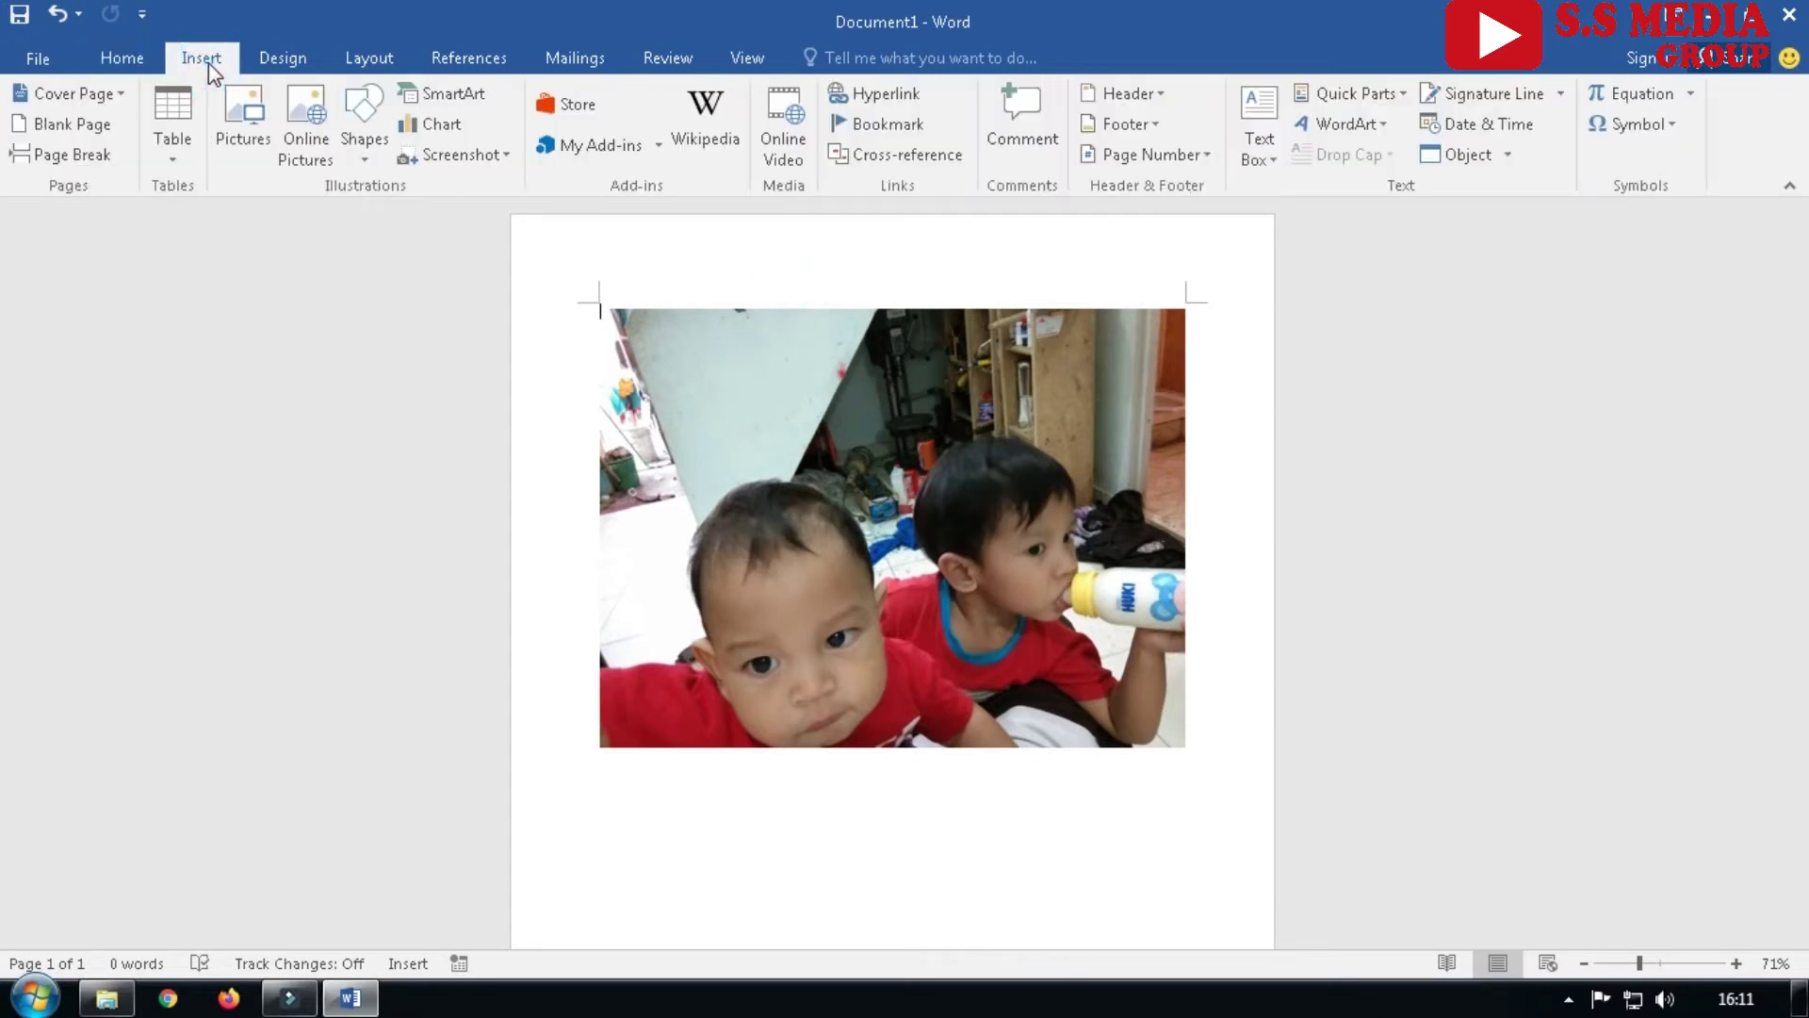
pyautogui.click(801, 528)
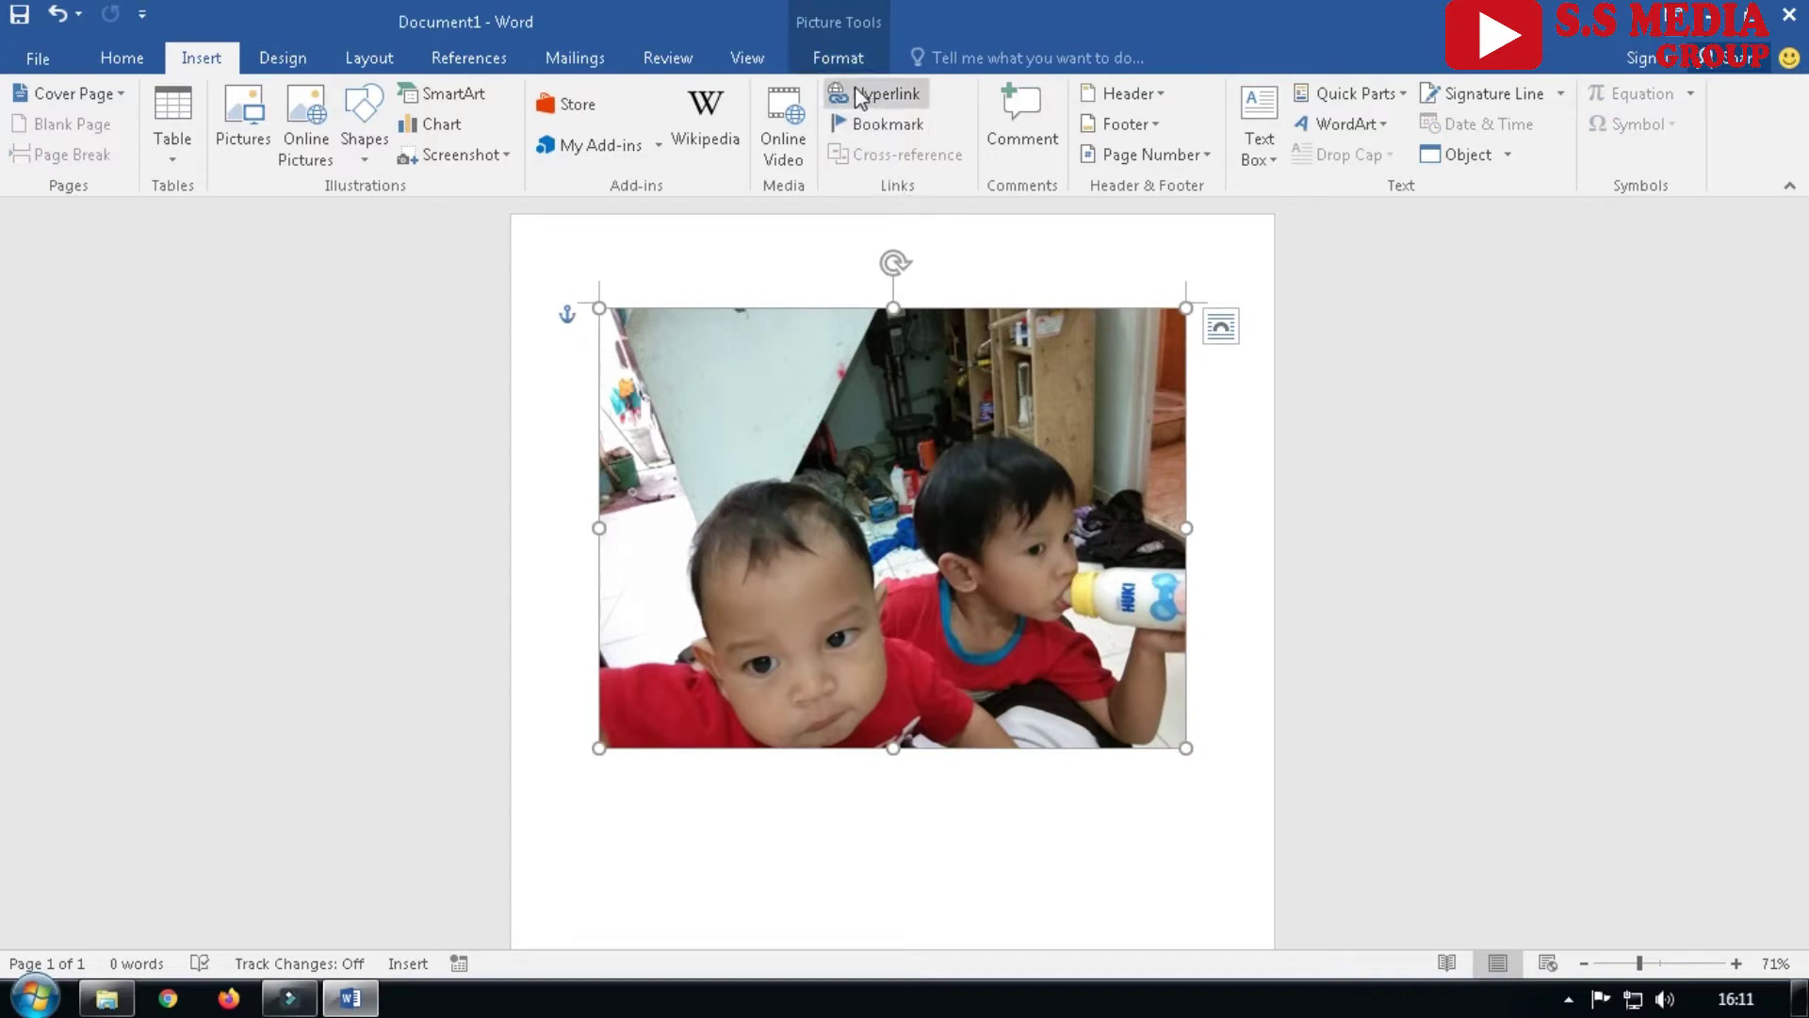
pyautogui.click(782, 274)
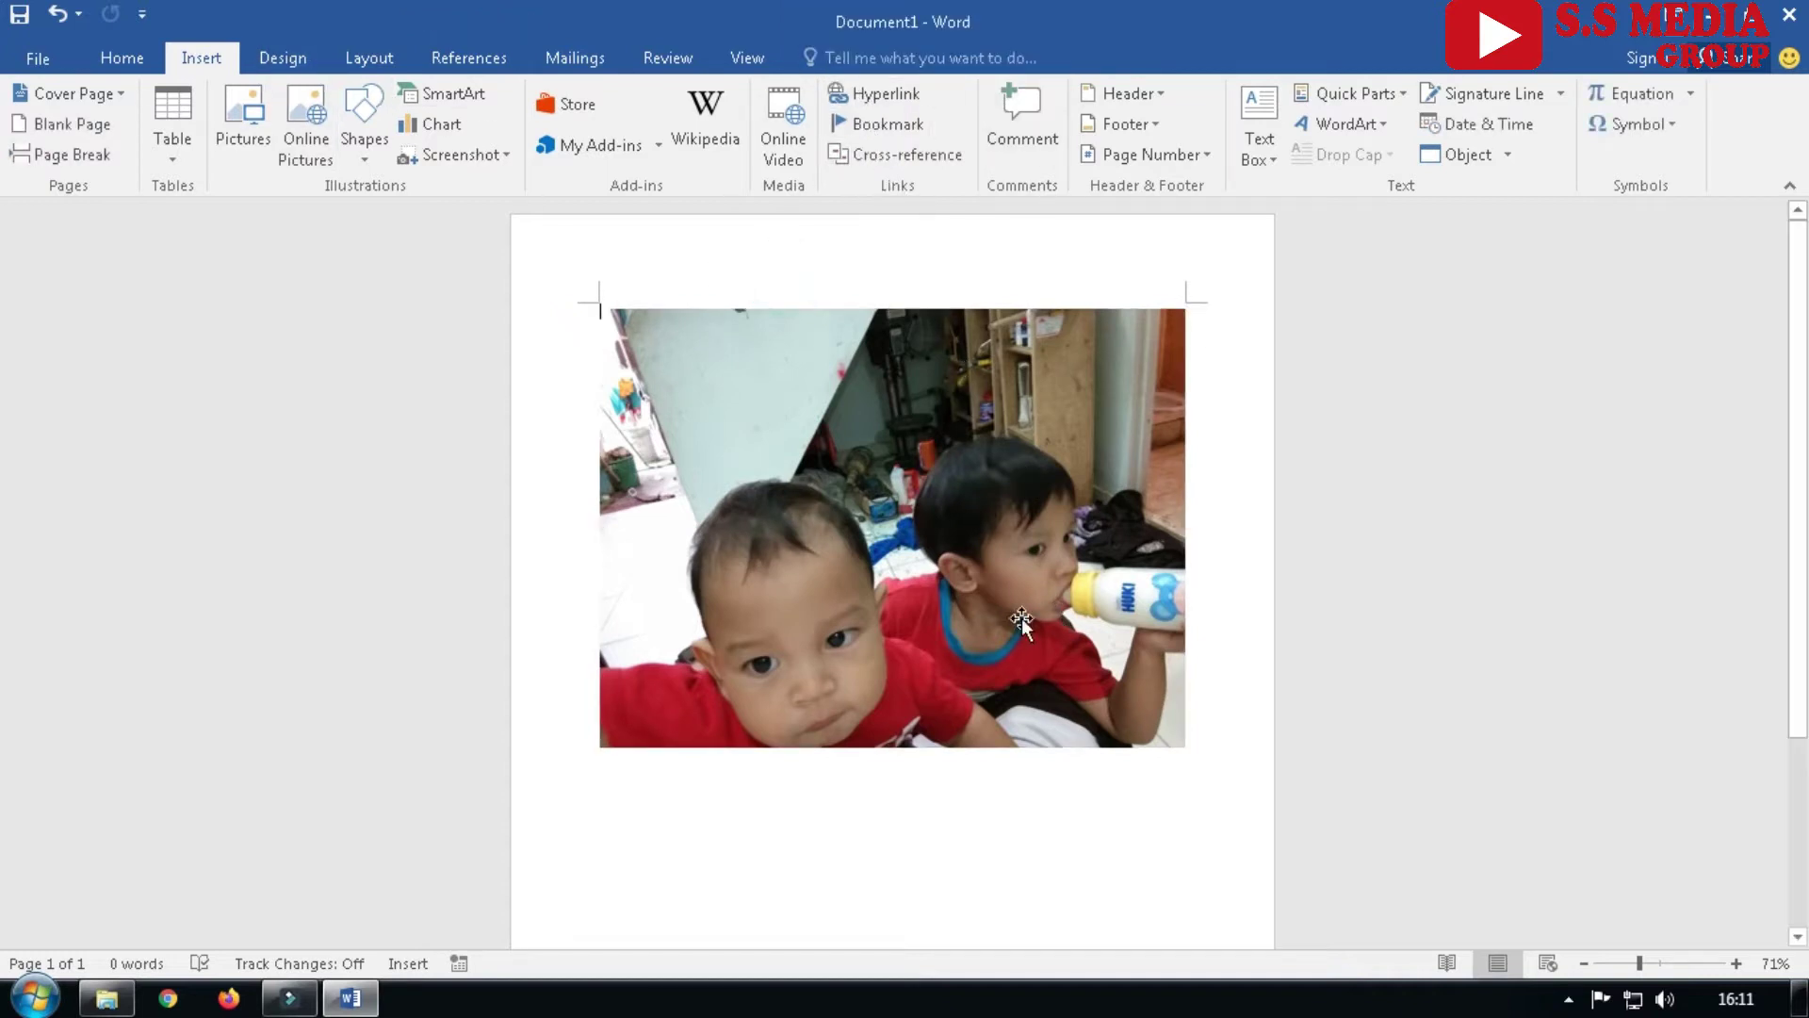
pyautogui.click(891, 591)
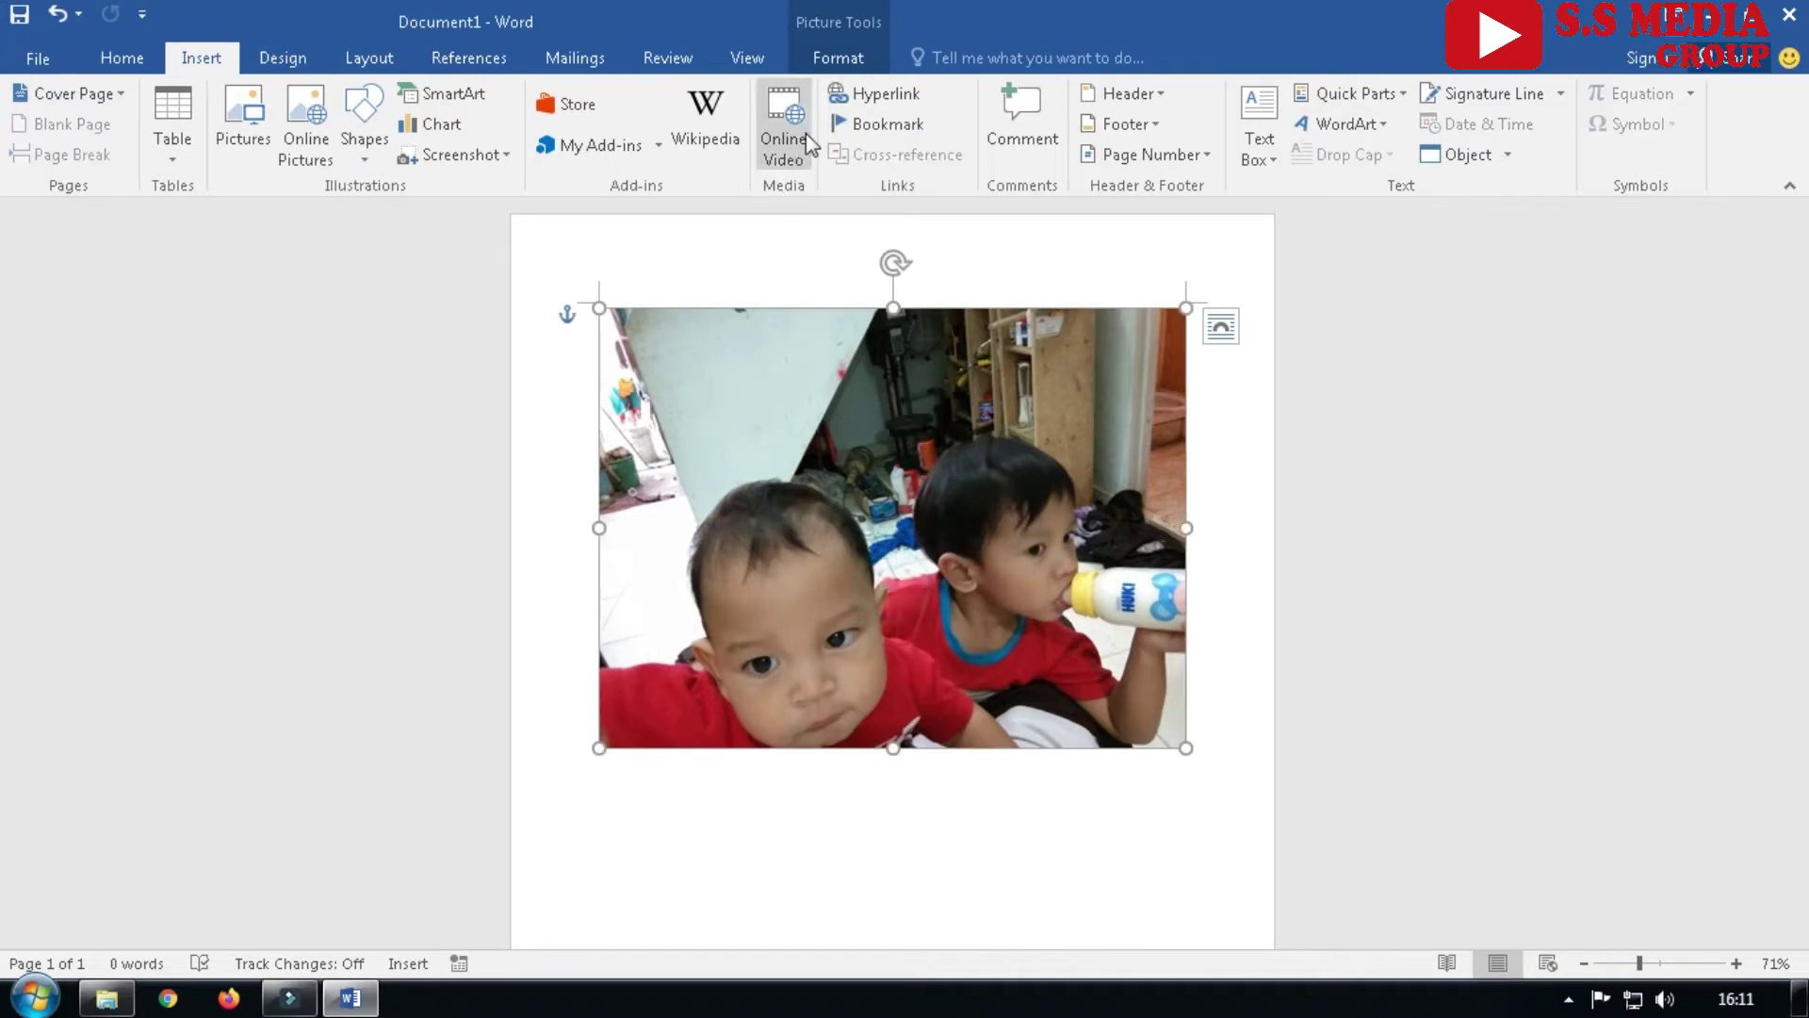
pyautogui.click(841, 58)
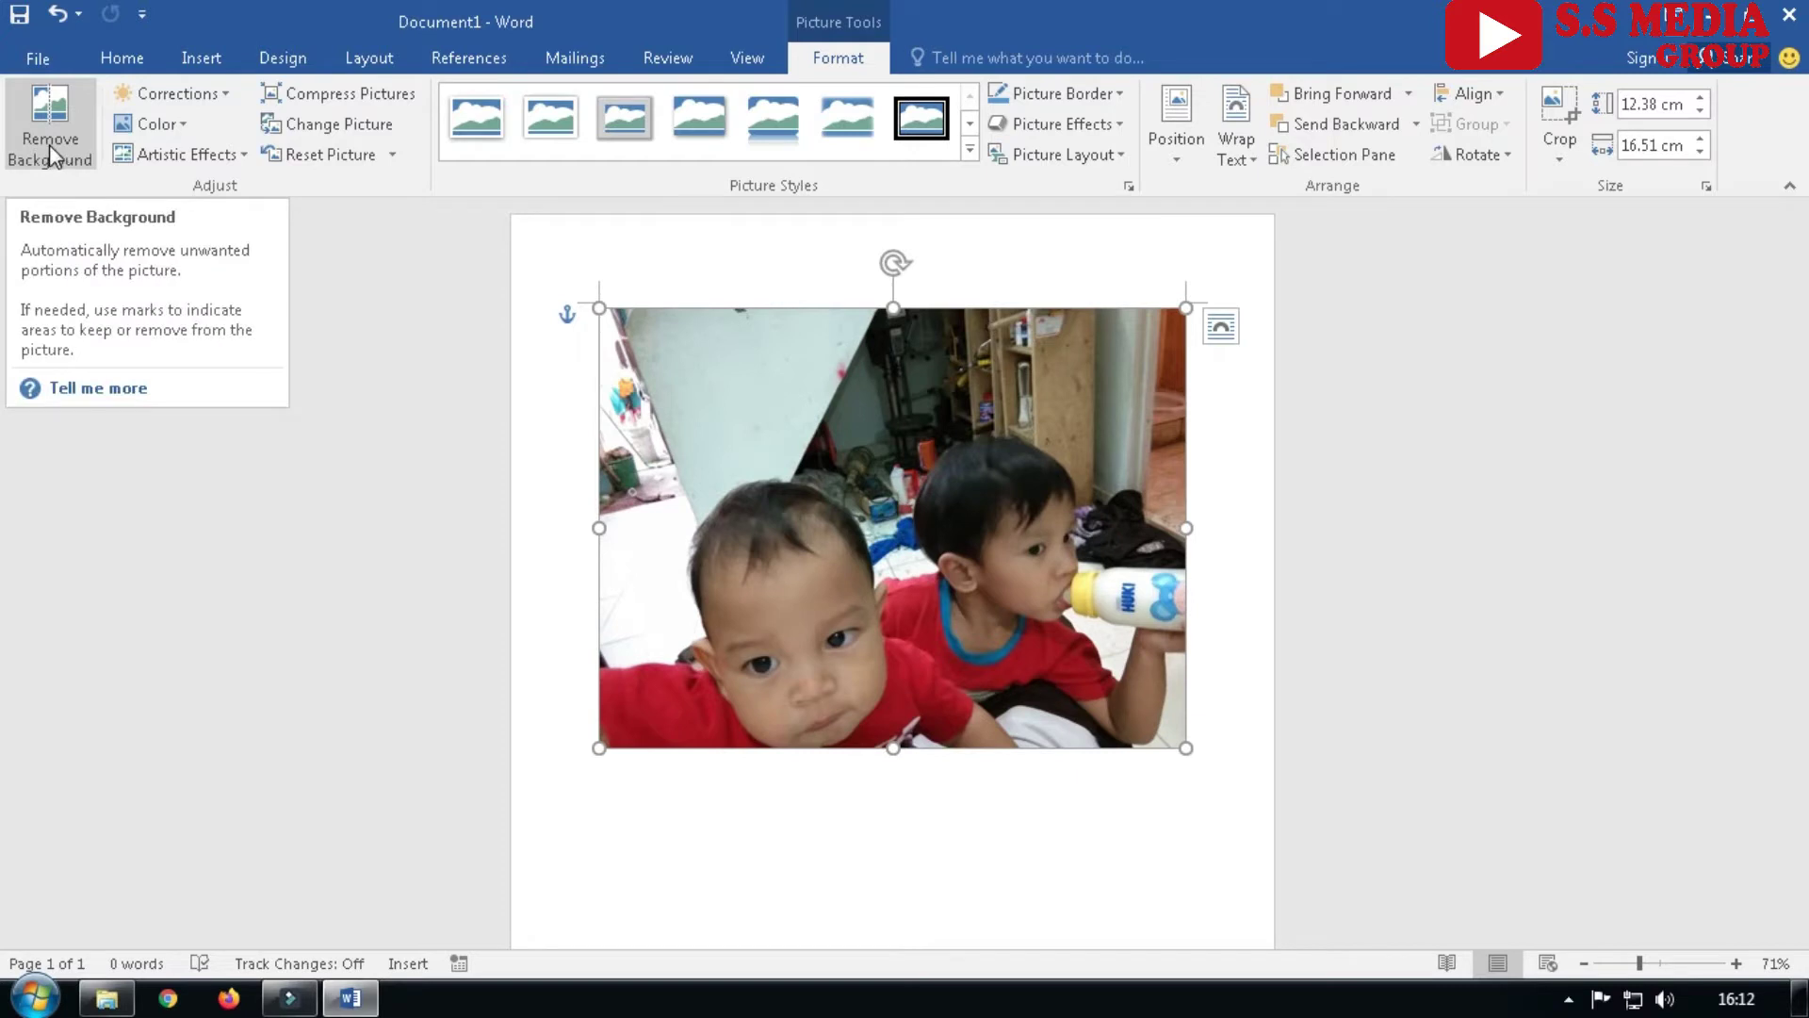
# Start Remove Background and stretch the keep marquee toward the photo's bottom, left and right edges
pyautogui.click(50, 151)
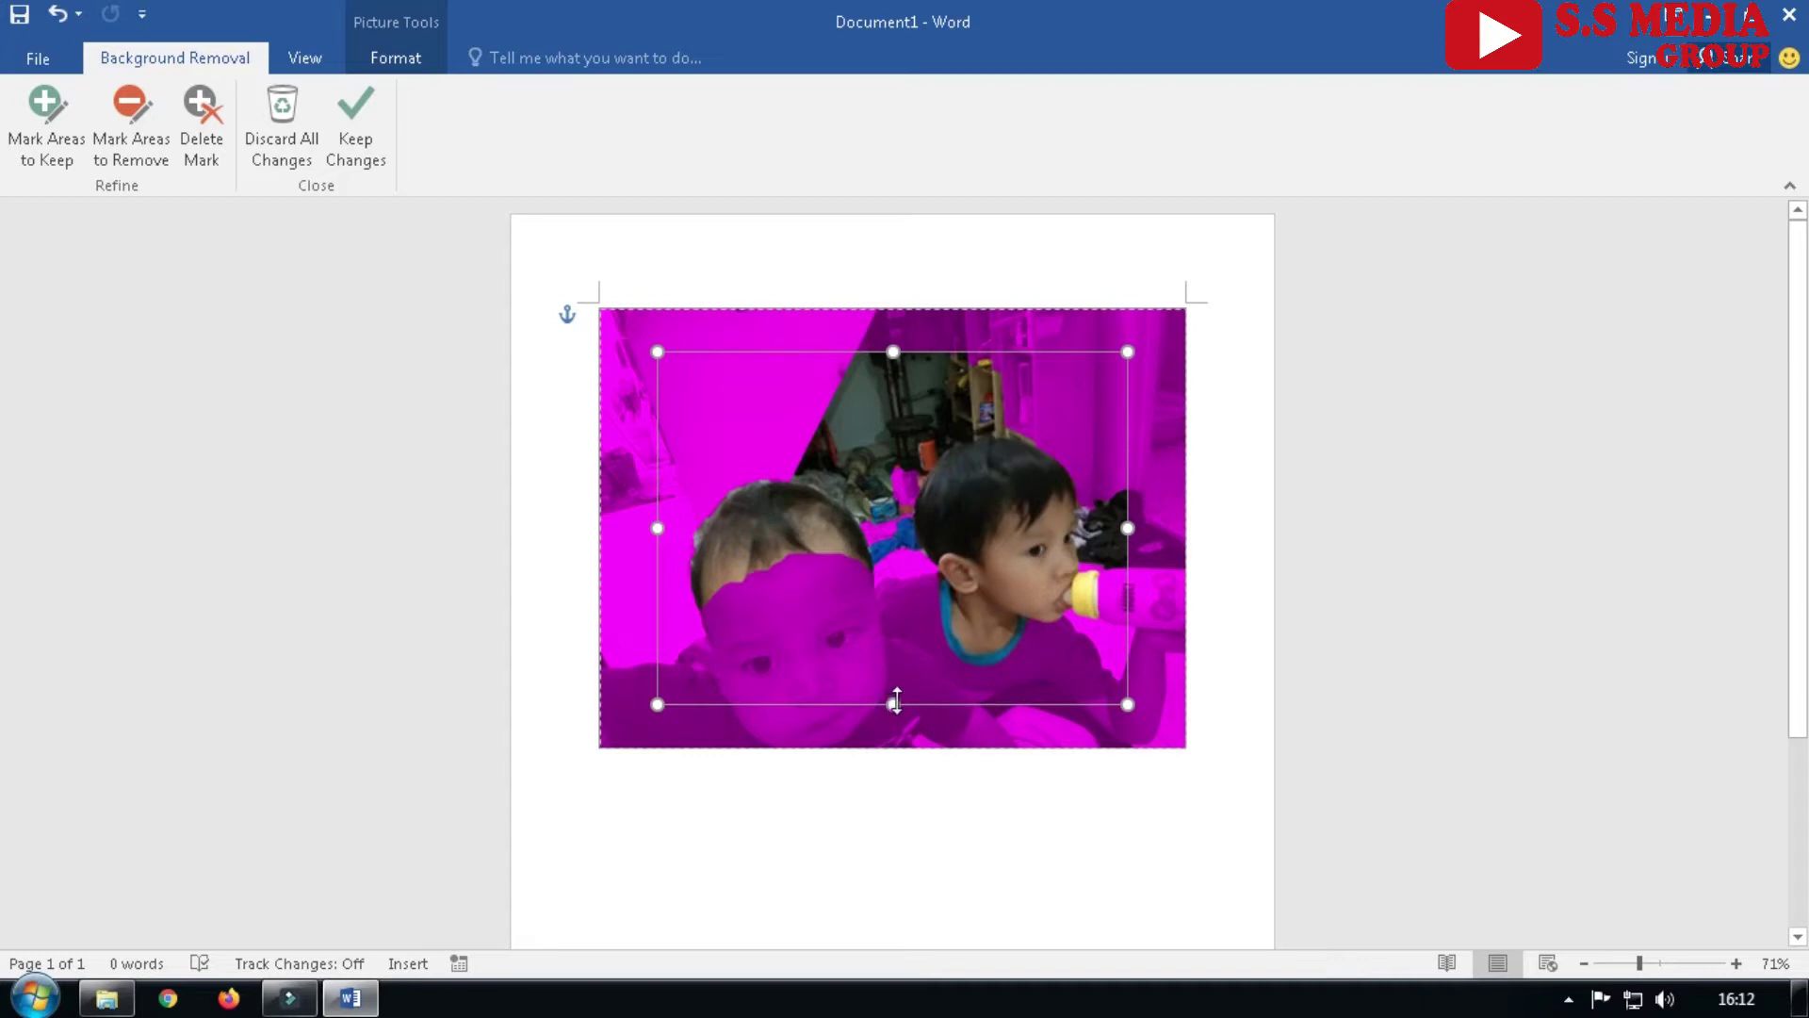
pyautogui.moveTo(893, 704); pyautogui.dragTo(893, 736)
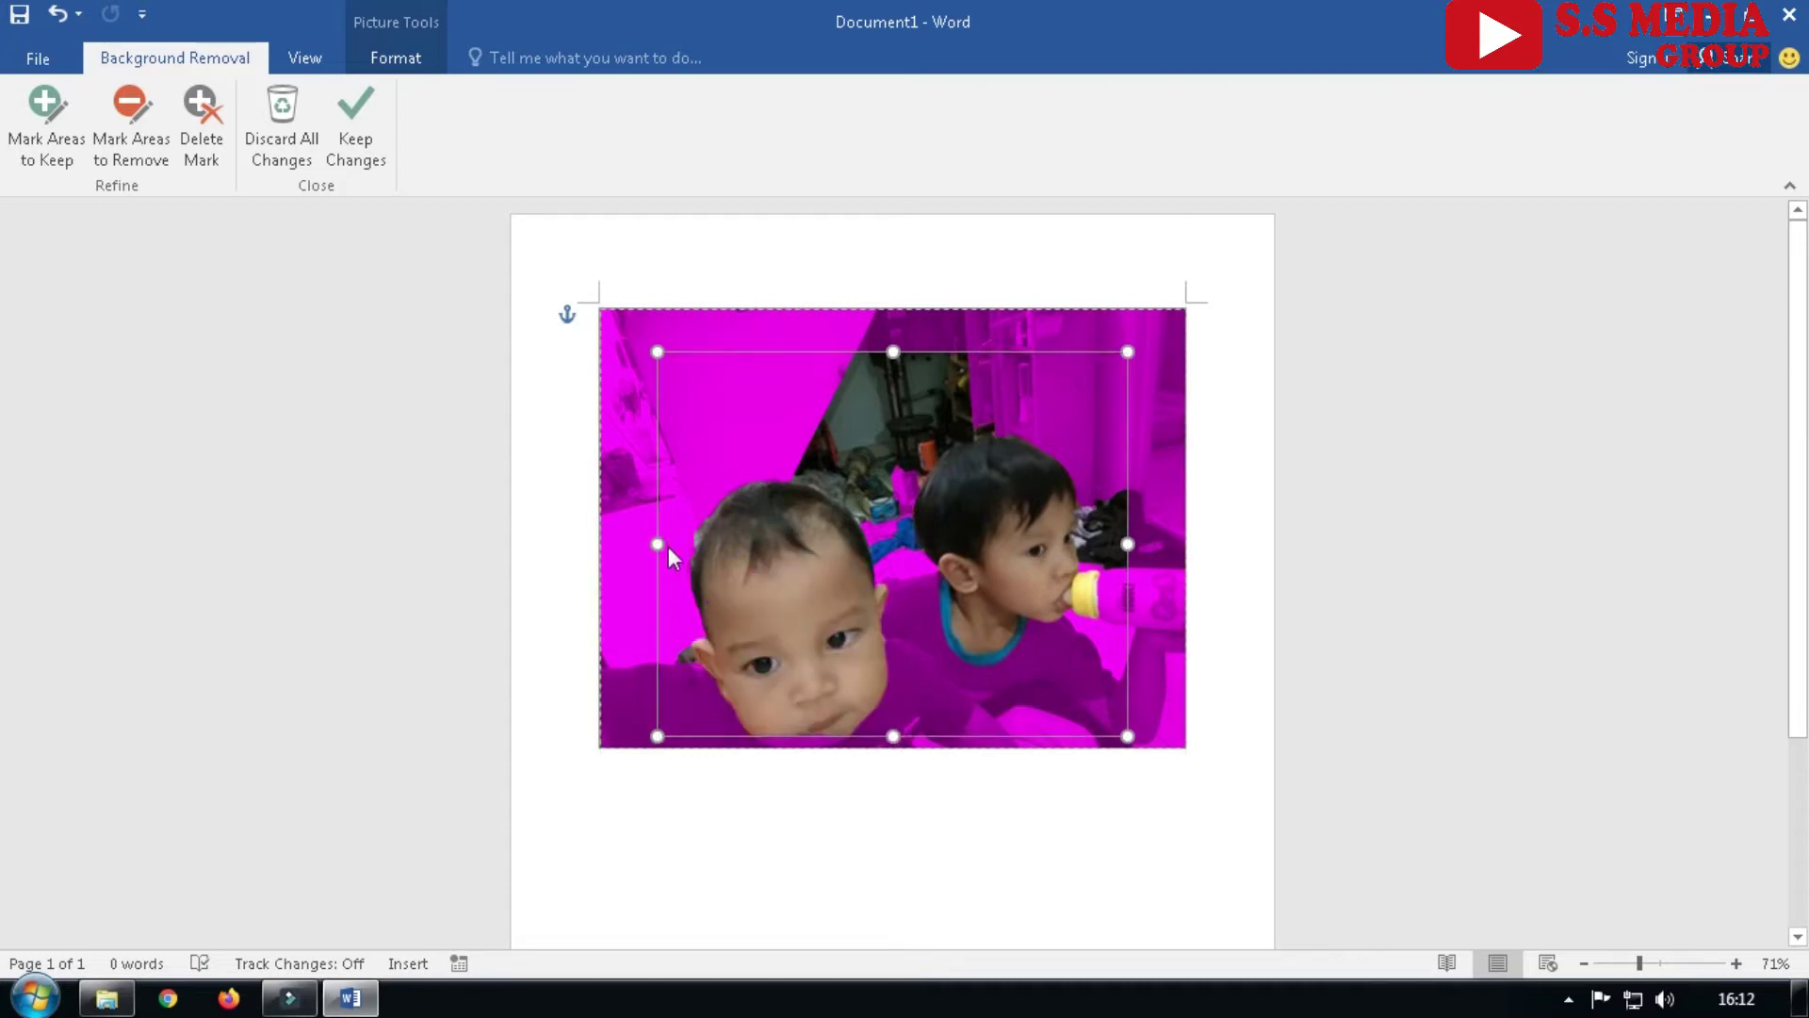
pyautogui.moveTo(657, 543); pyautogui.dragTo(628, 544)
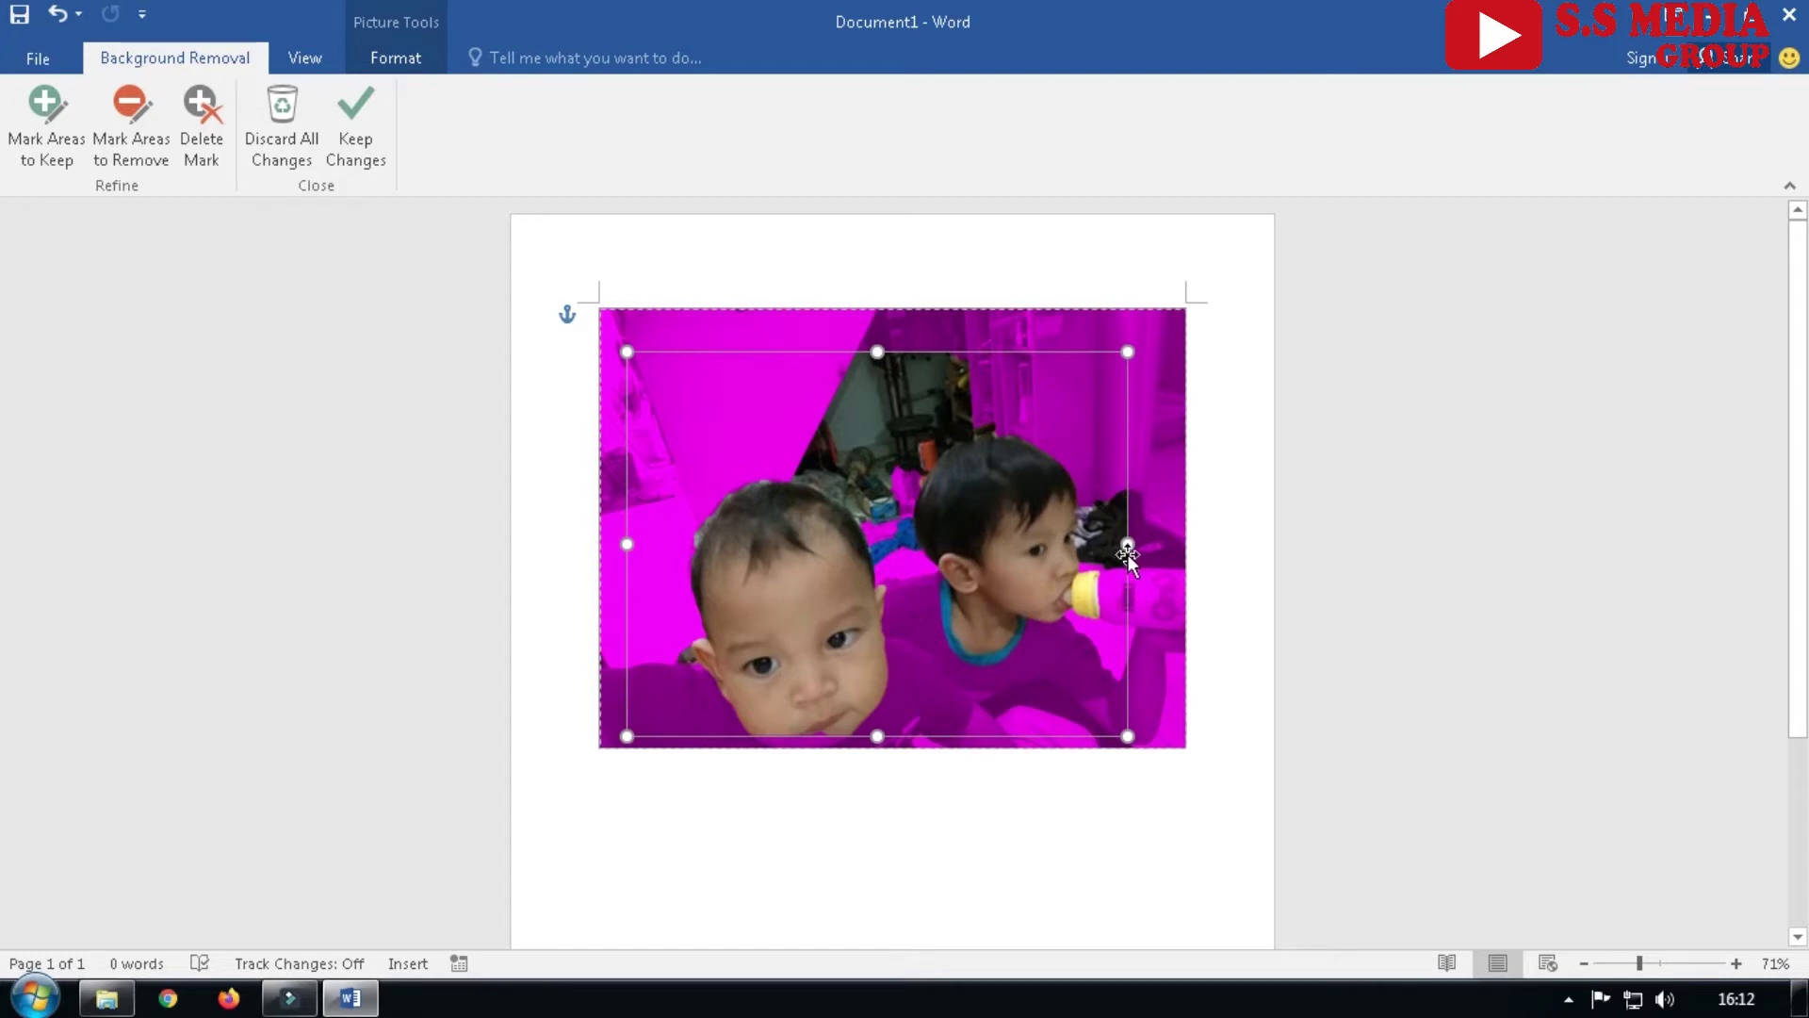
pyautogui.moveTo(1127, 554); pyautogui.dragTo(1167, 554)
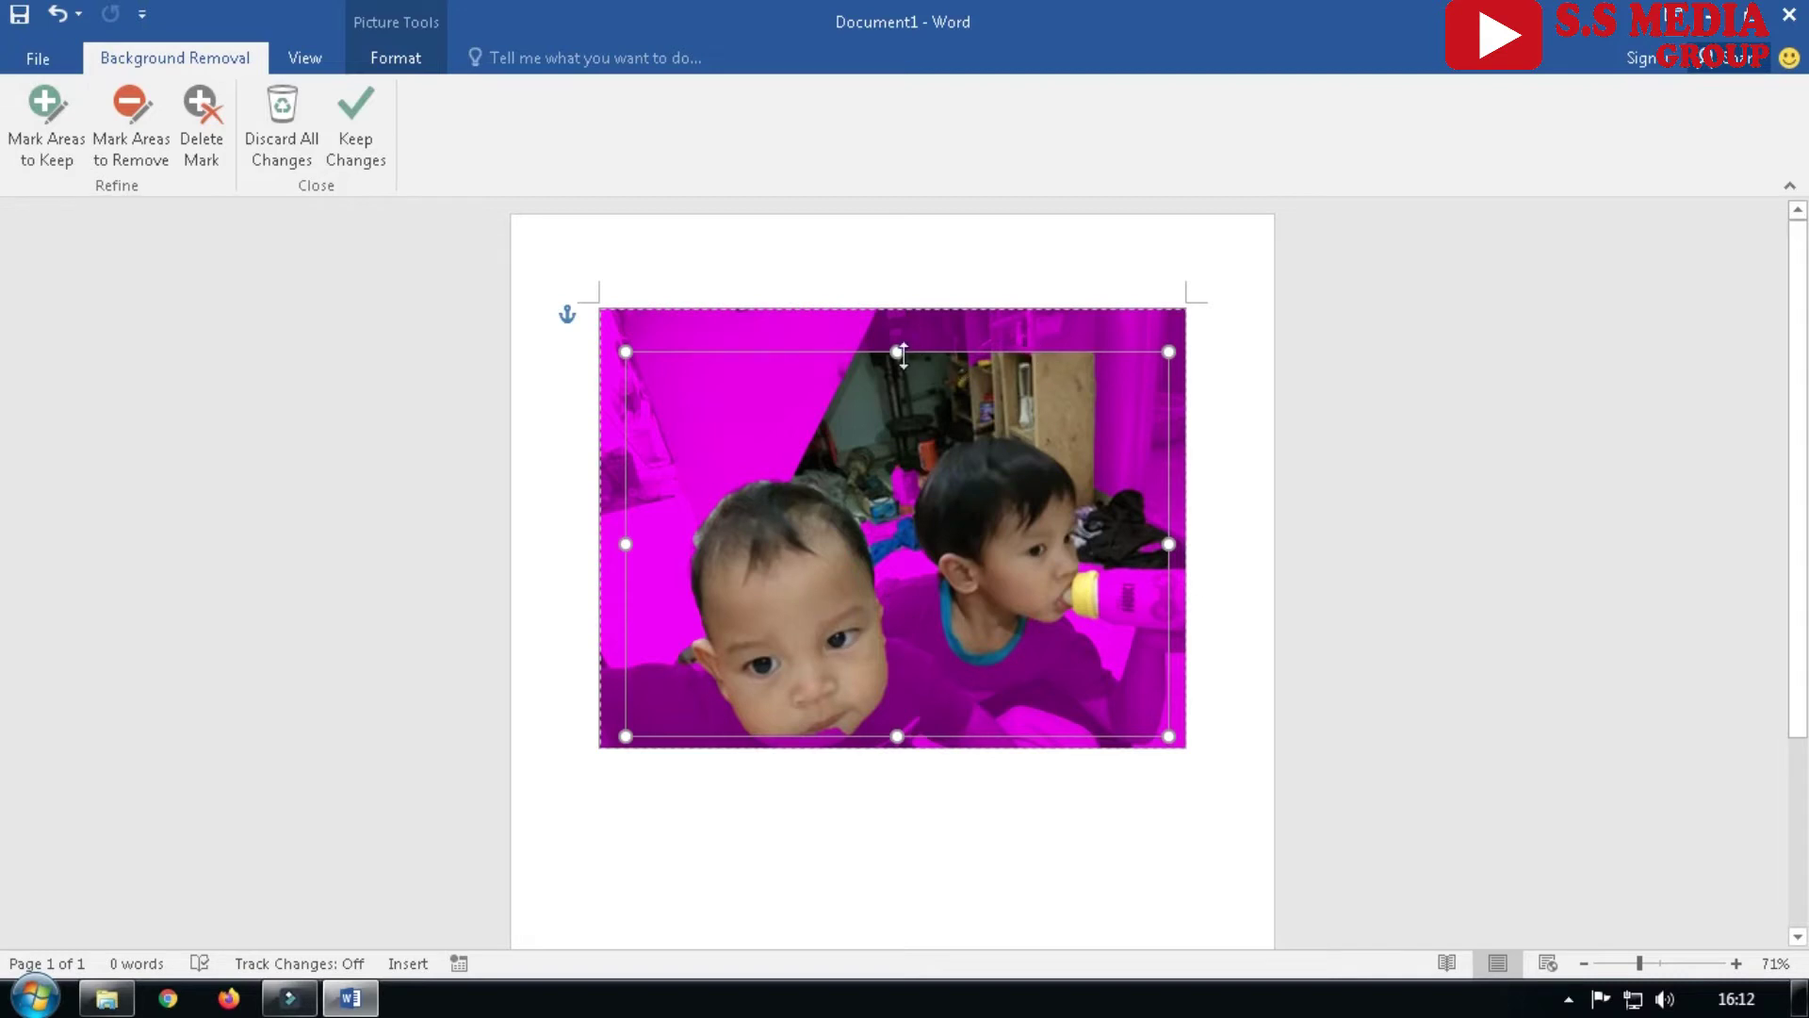
pyautogui.moveTo(897, 352); pyautogui.dragTo(879, 316)
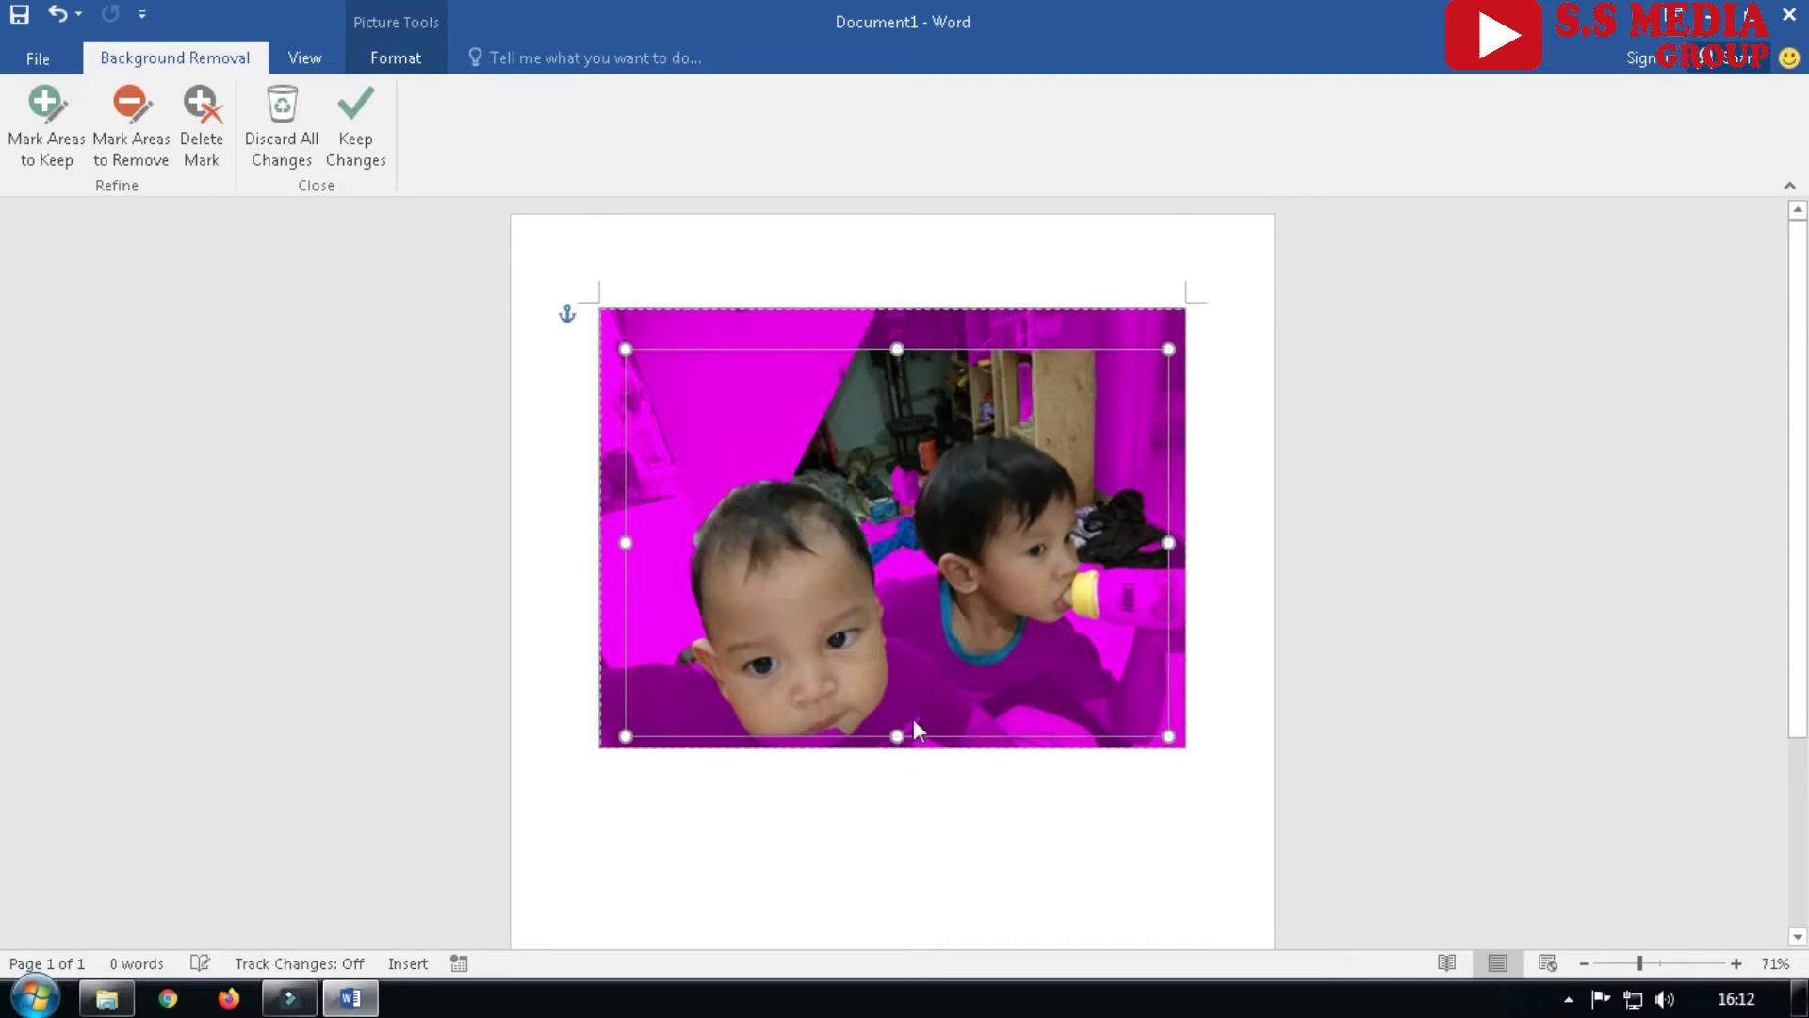
pyautogui.moveTo(618, 751); pyautogui.dragTo(882, 746)
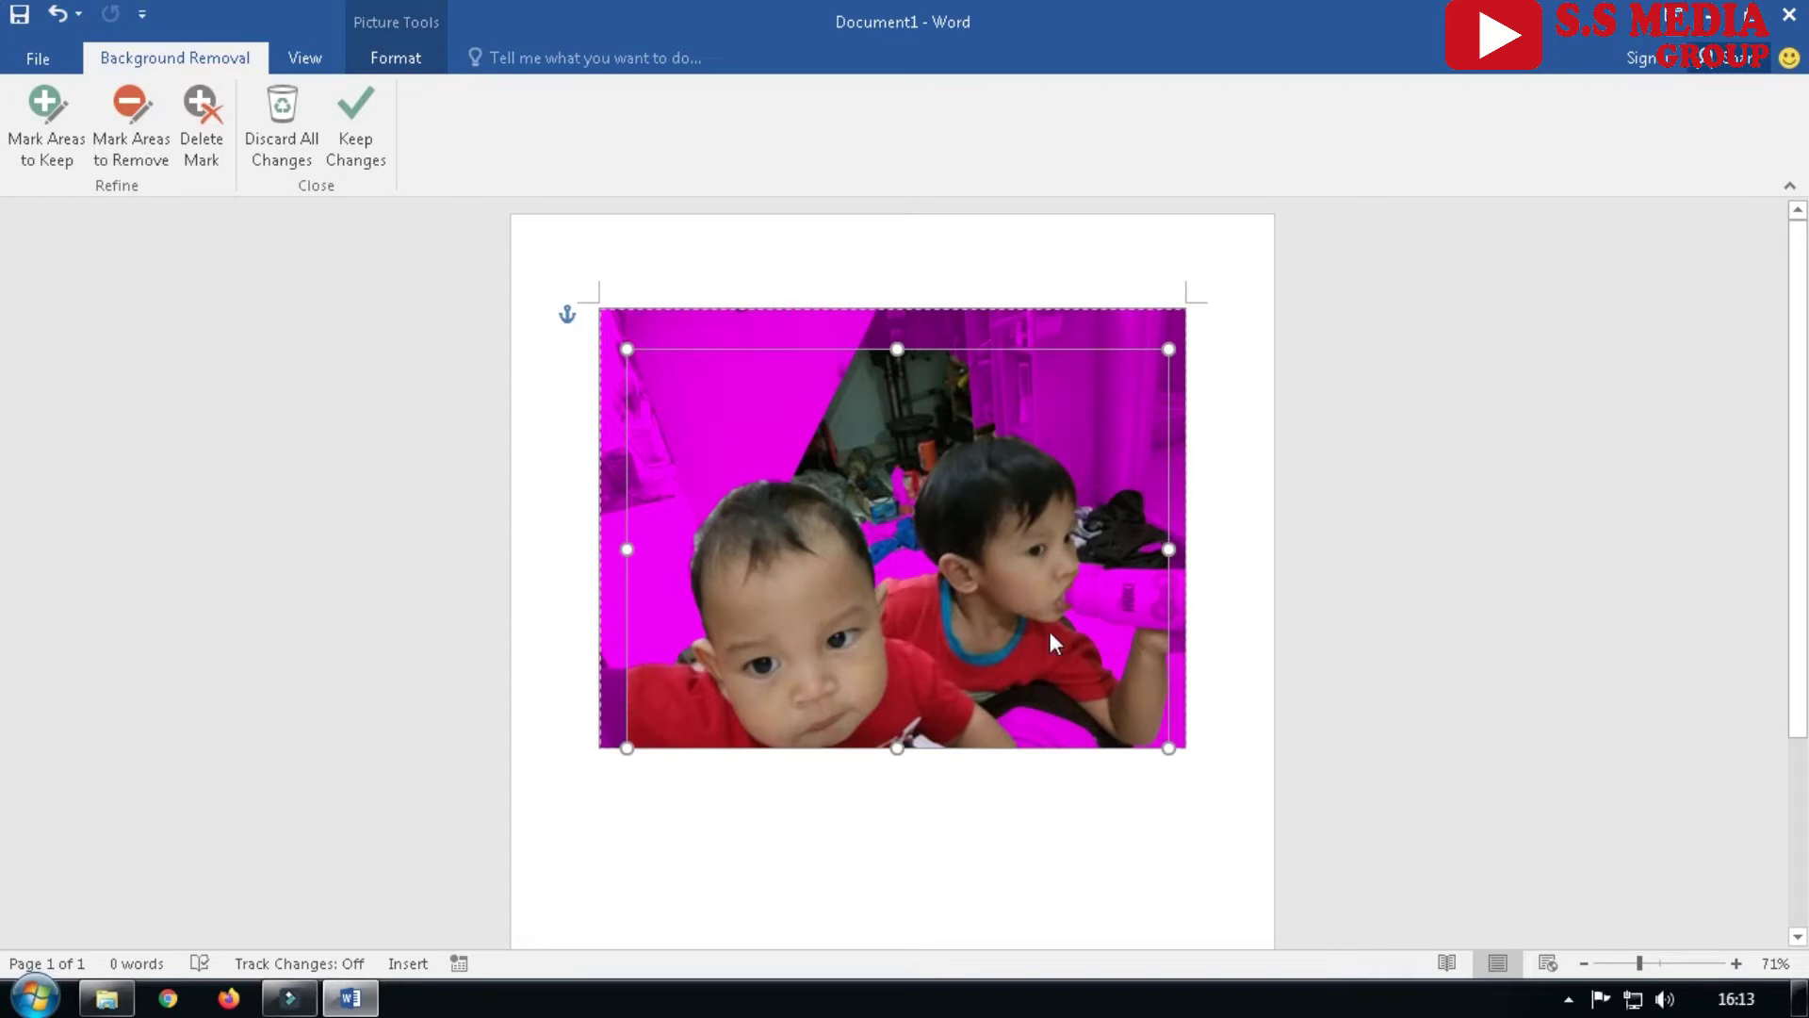
# Push the marquee's left and right edges to the photo edges and adjust its top
pyautogui.click(1171, 547)
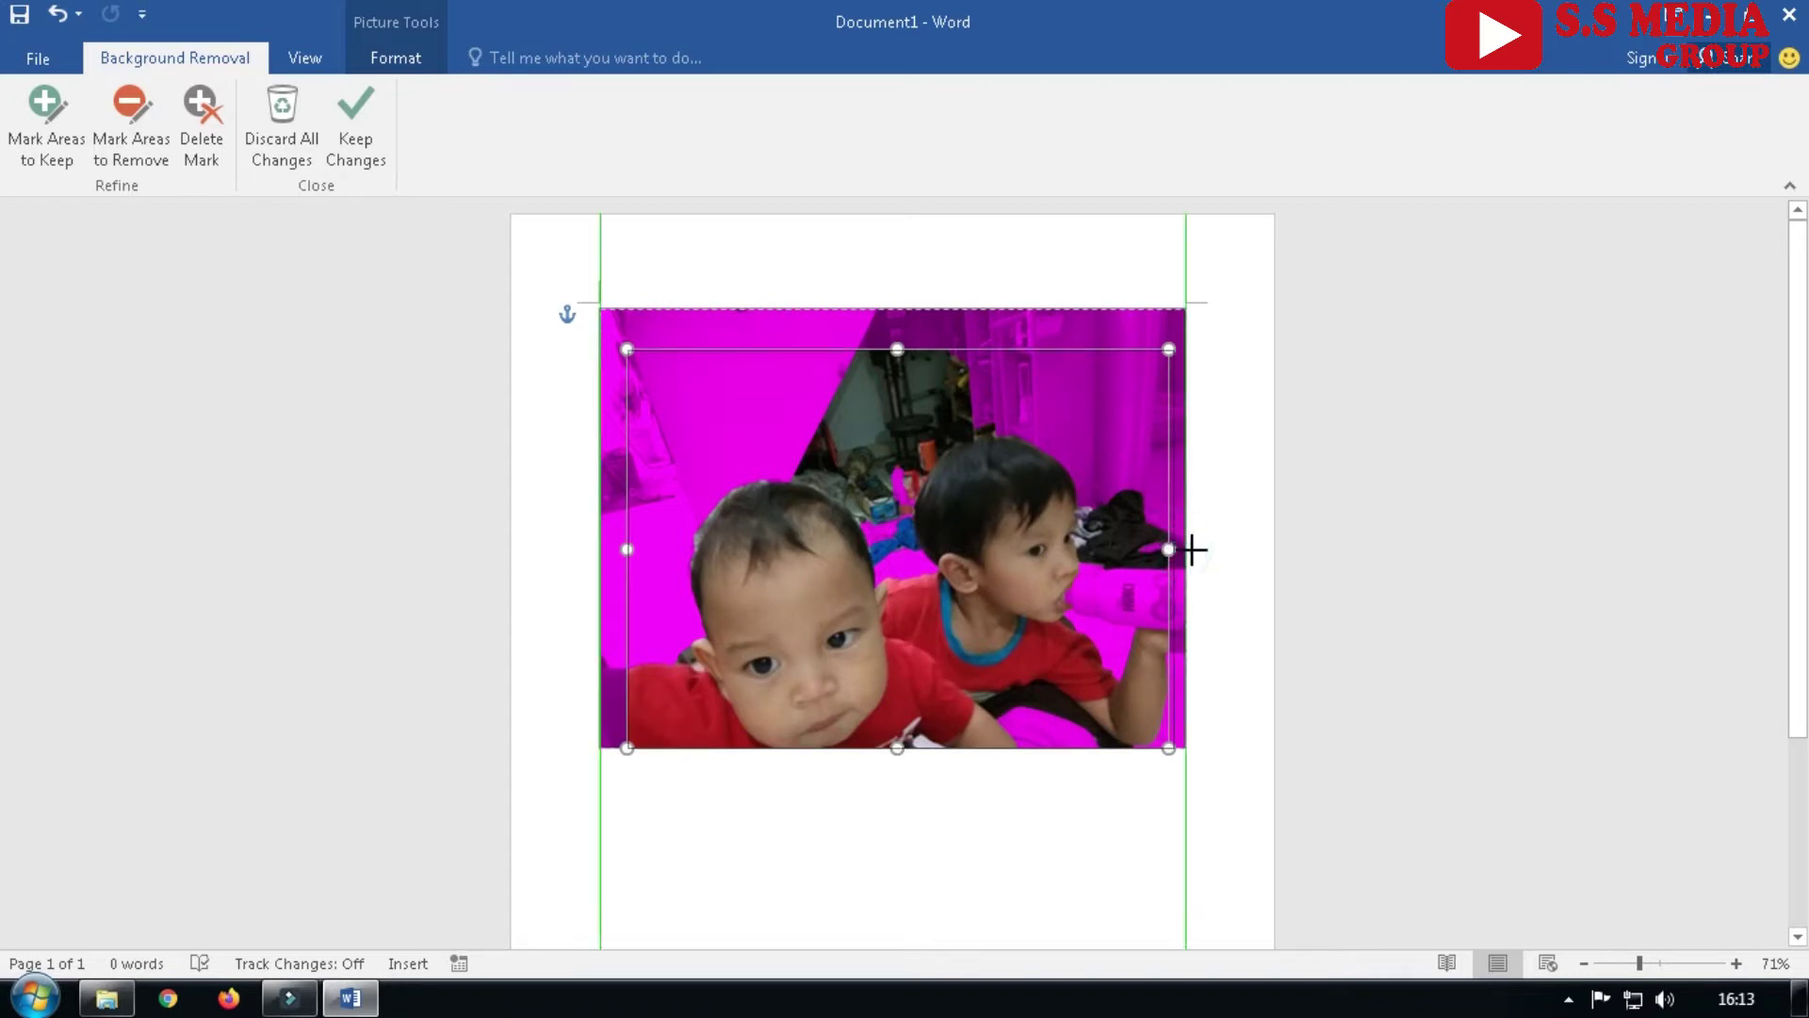
pyautogui.moveTo(1174, 546); pyautogui.dragTo(1171, 546)
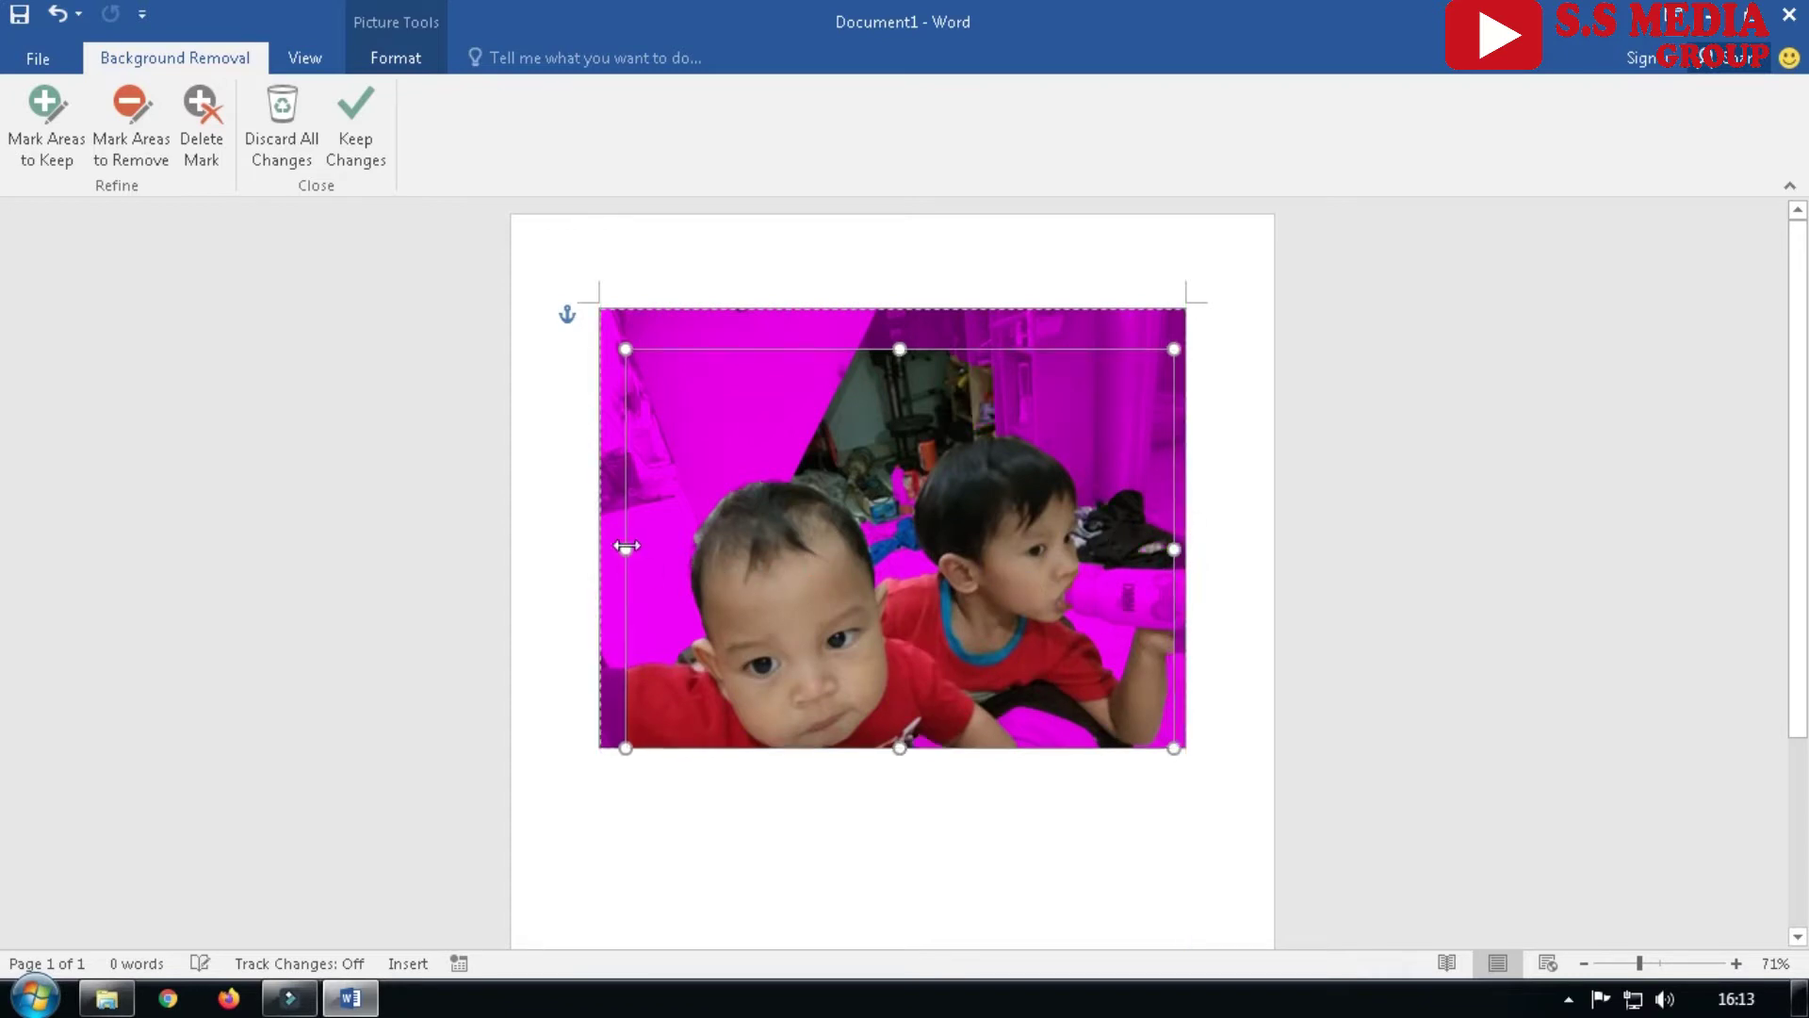
pyautogui.click(629, 550)
pyautogui.moveTo(629, 549); pyautogui.dragTo(626, 550)
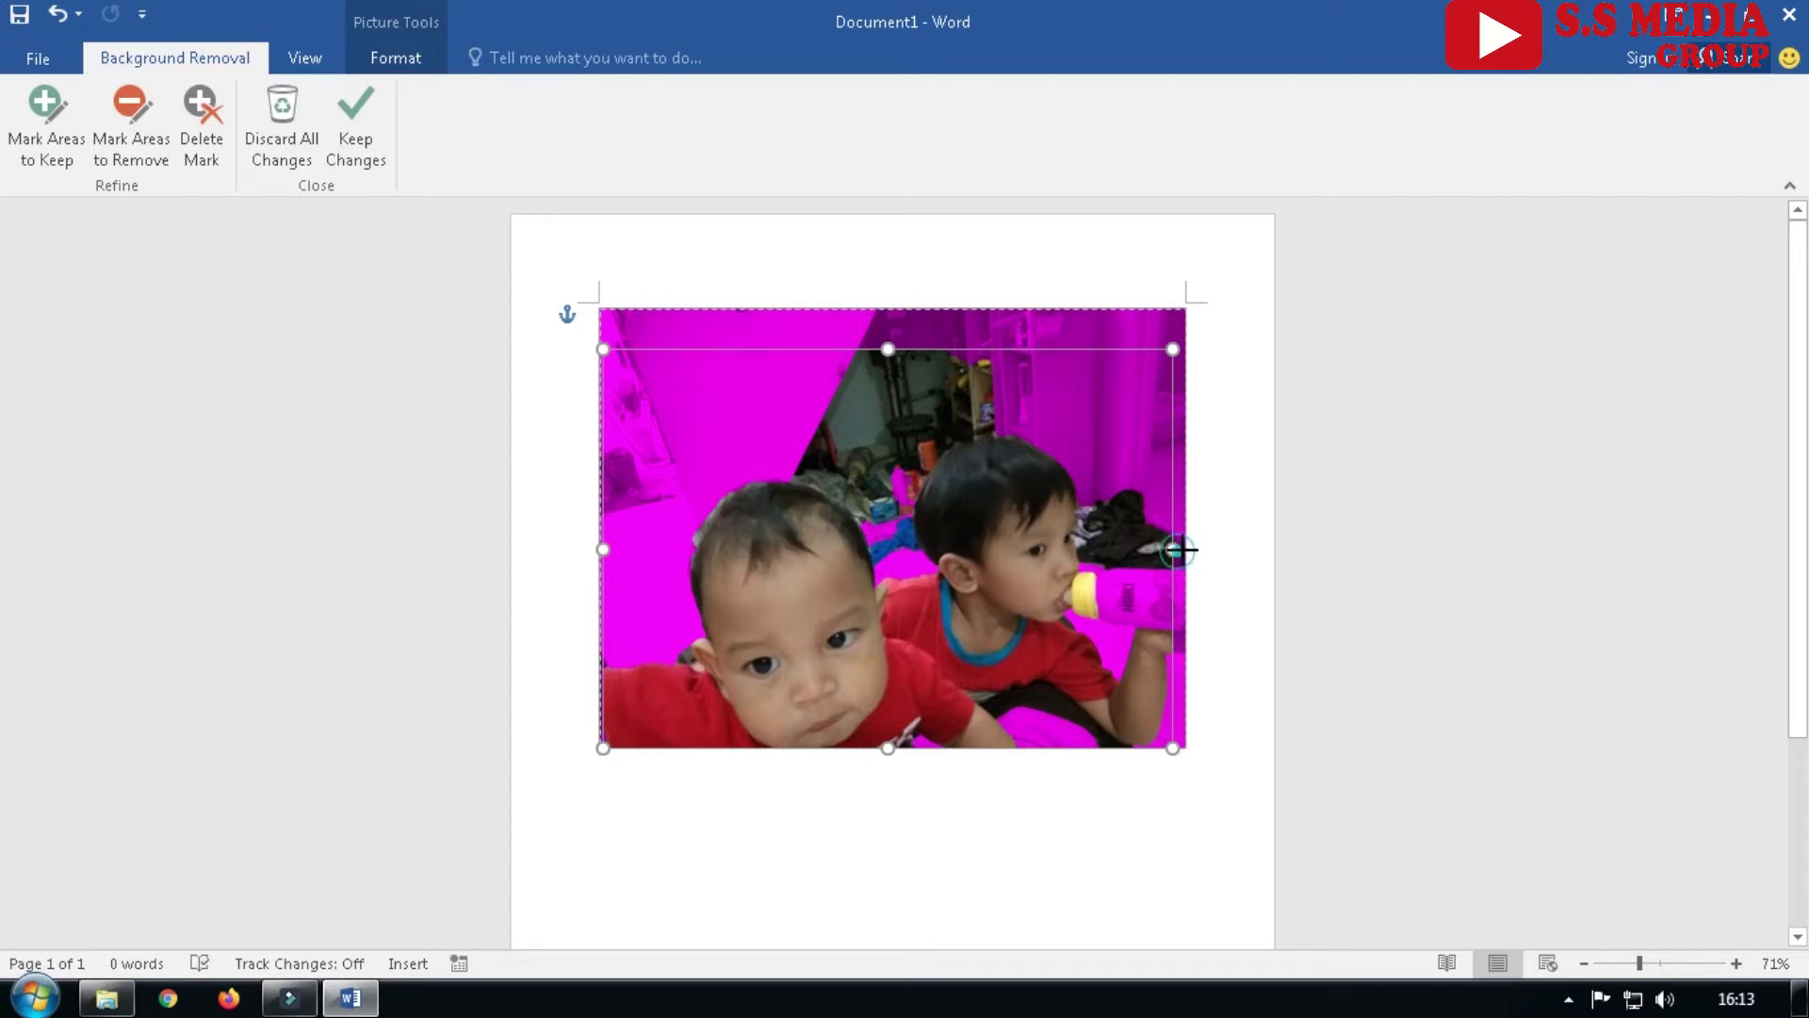
pyautogui.moveTo(1173, 548); pyautogui.dragTo(1180, 548)
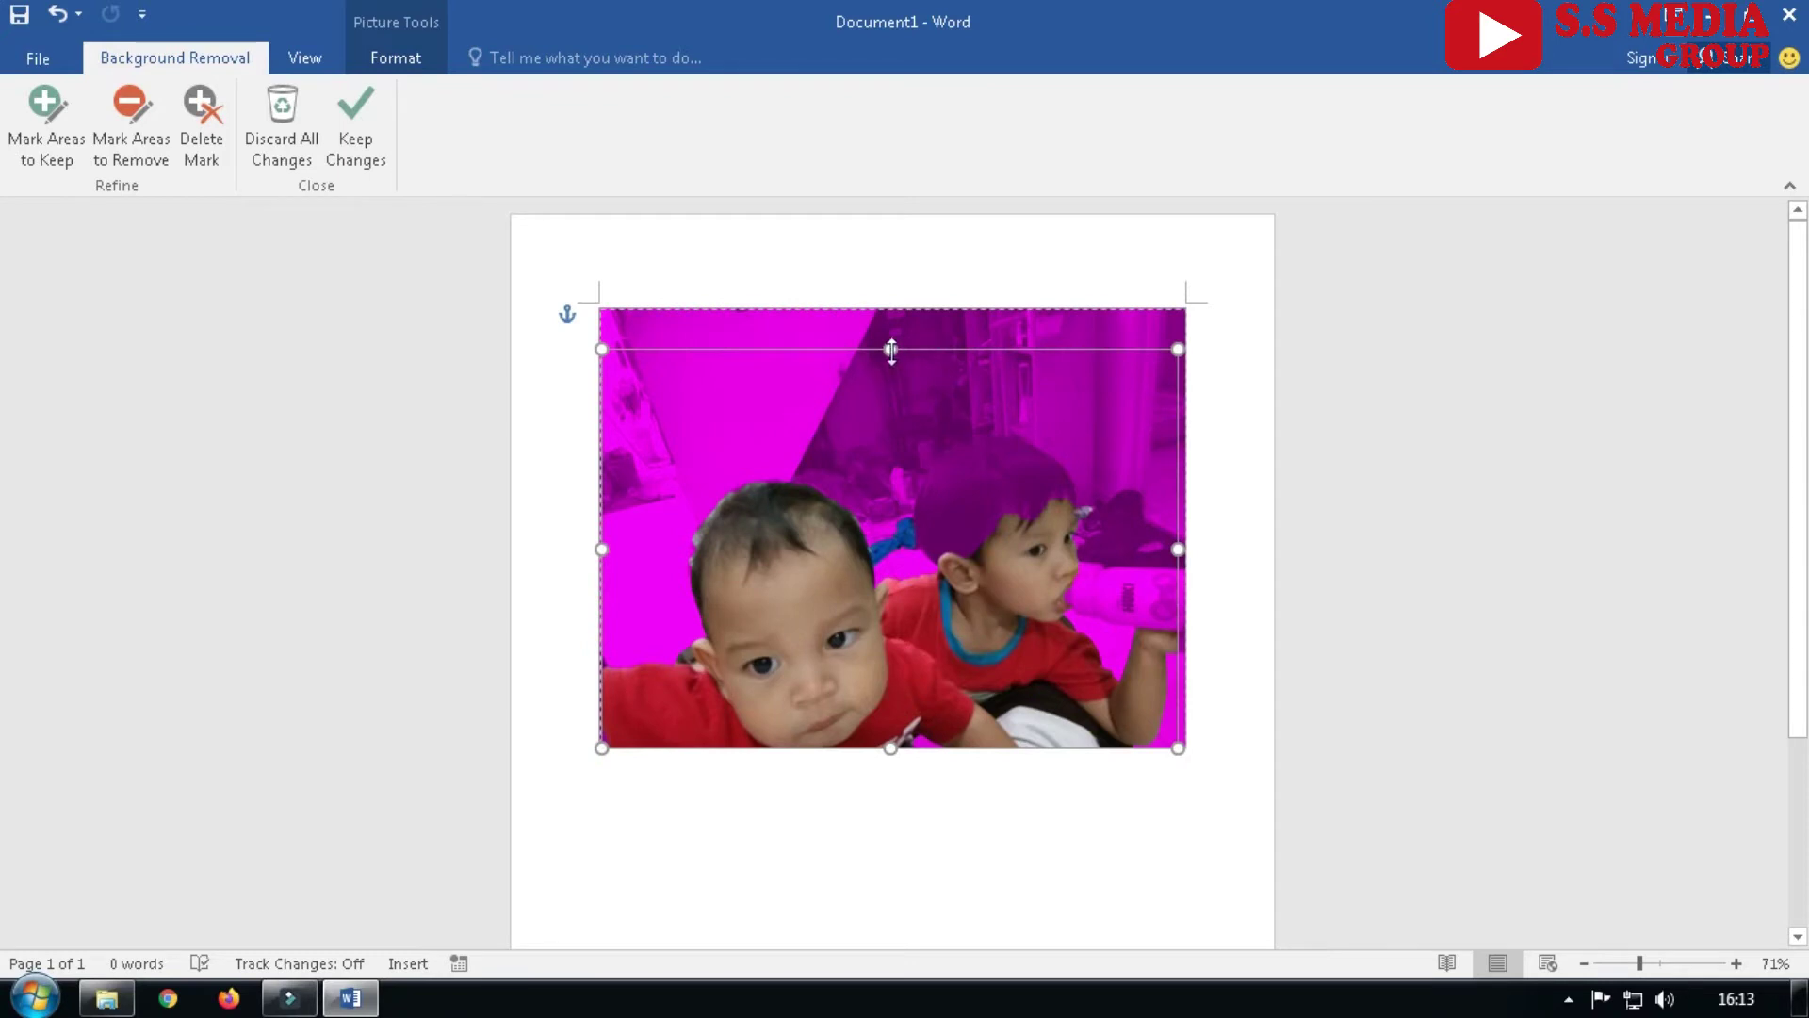
pyautogui.moveTo(890, 349); pyautogui.dragTo(1014, 345)
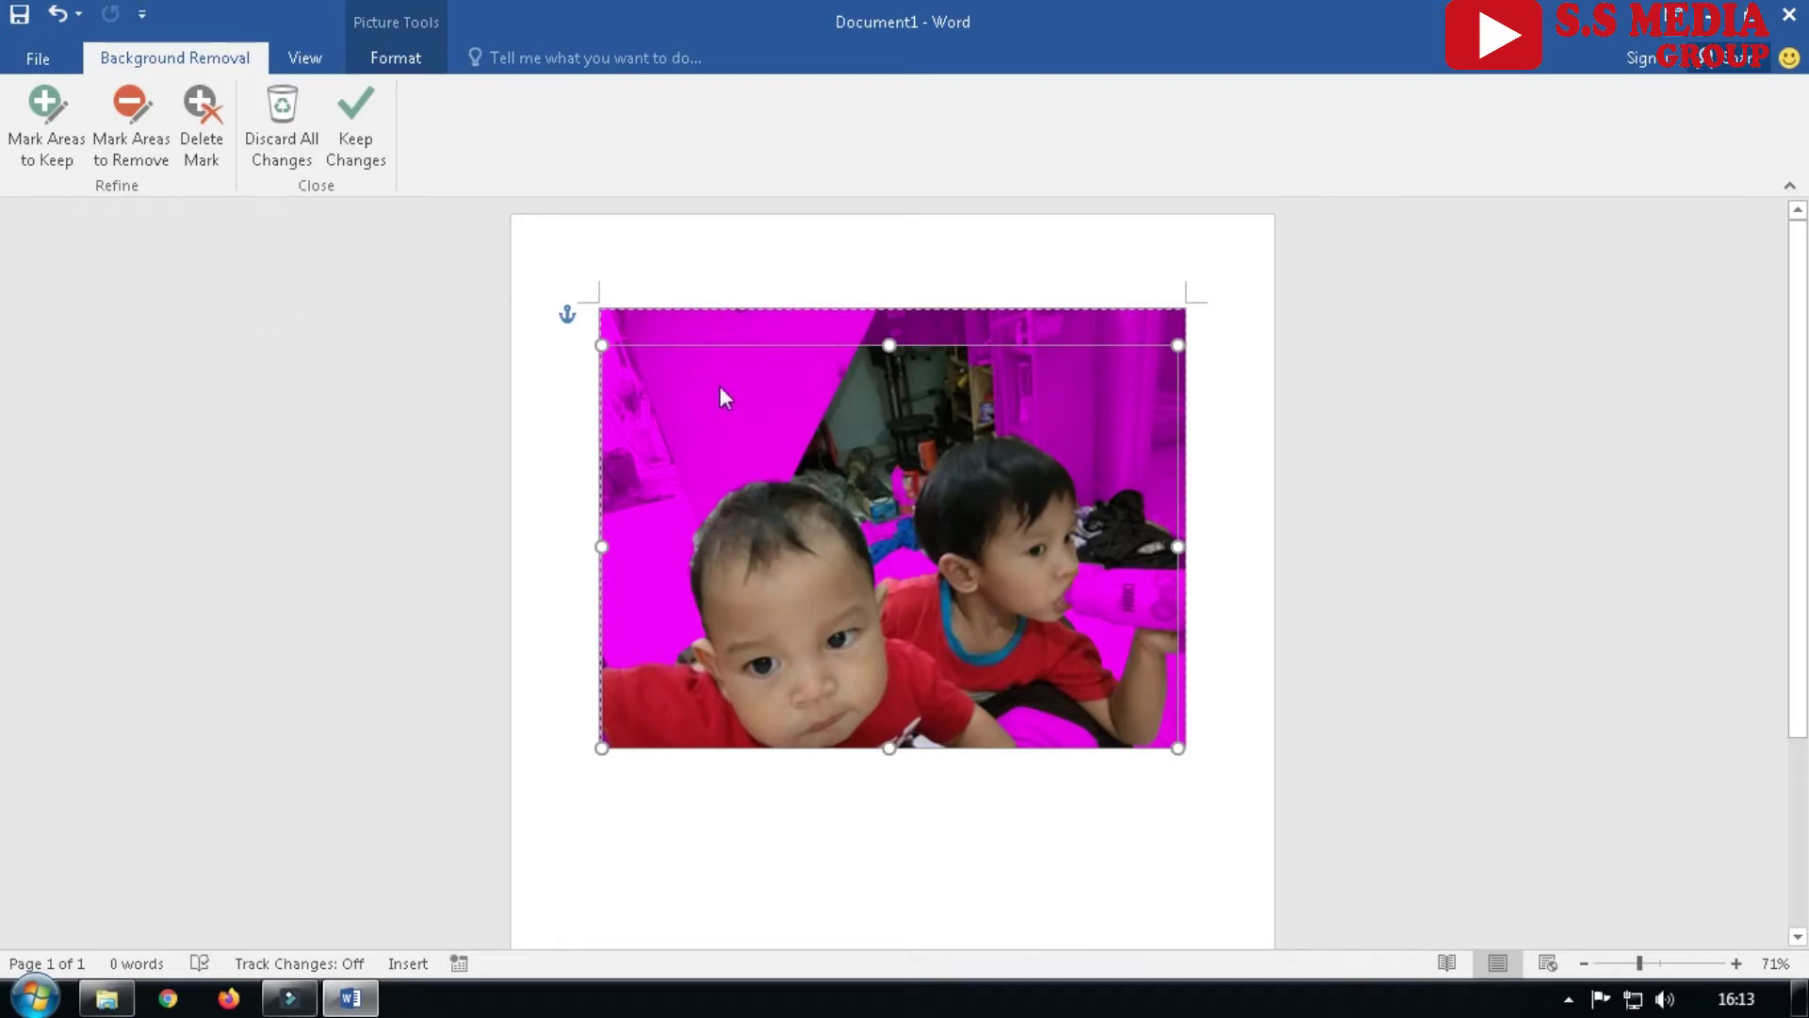
# Mark the baby bottle, including its top, as an area to keep
pyautogui.click(64, 153)
pyautogui.click(47, 156)
pyautogui.click(43, 146)
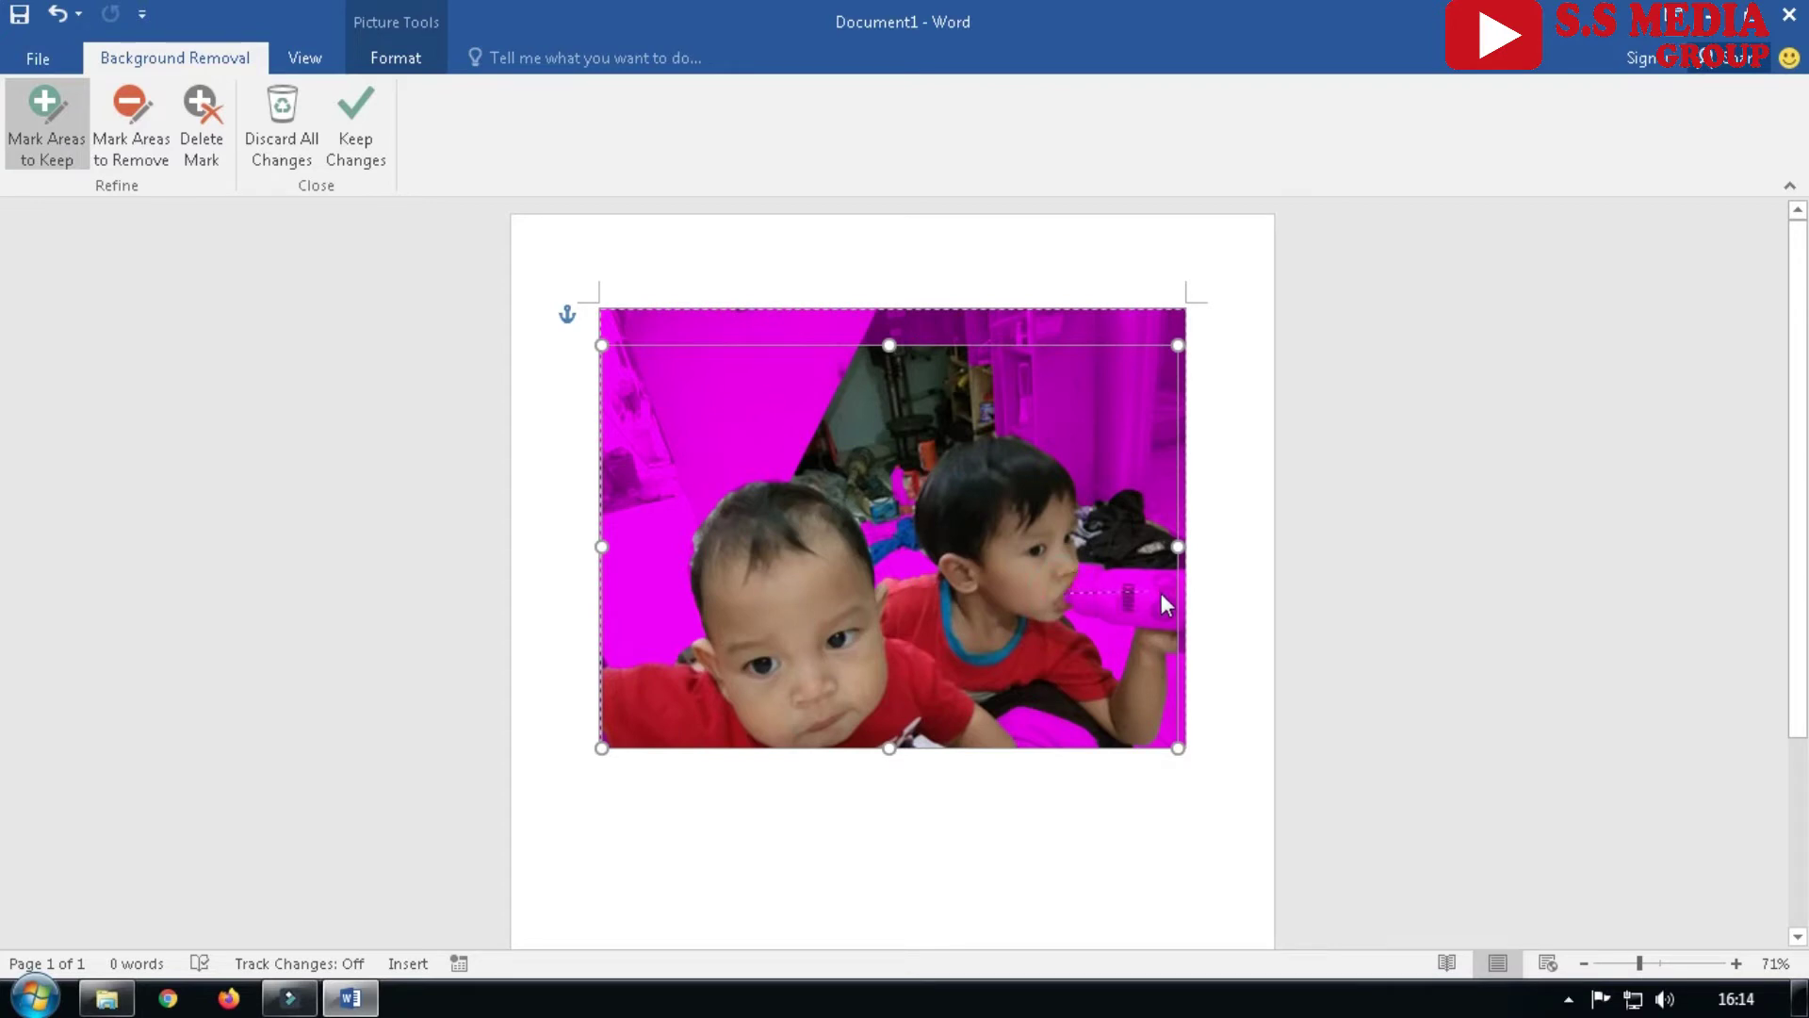
pyautogui.moveTo(1161, 595); pyautogui.dragTo(1182, 599)
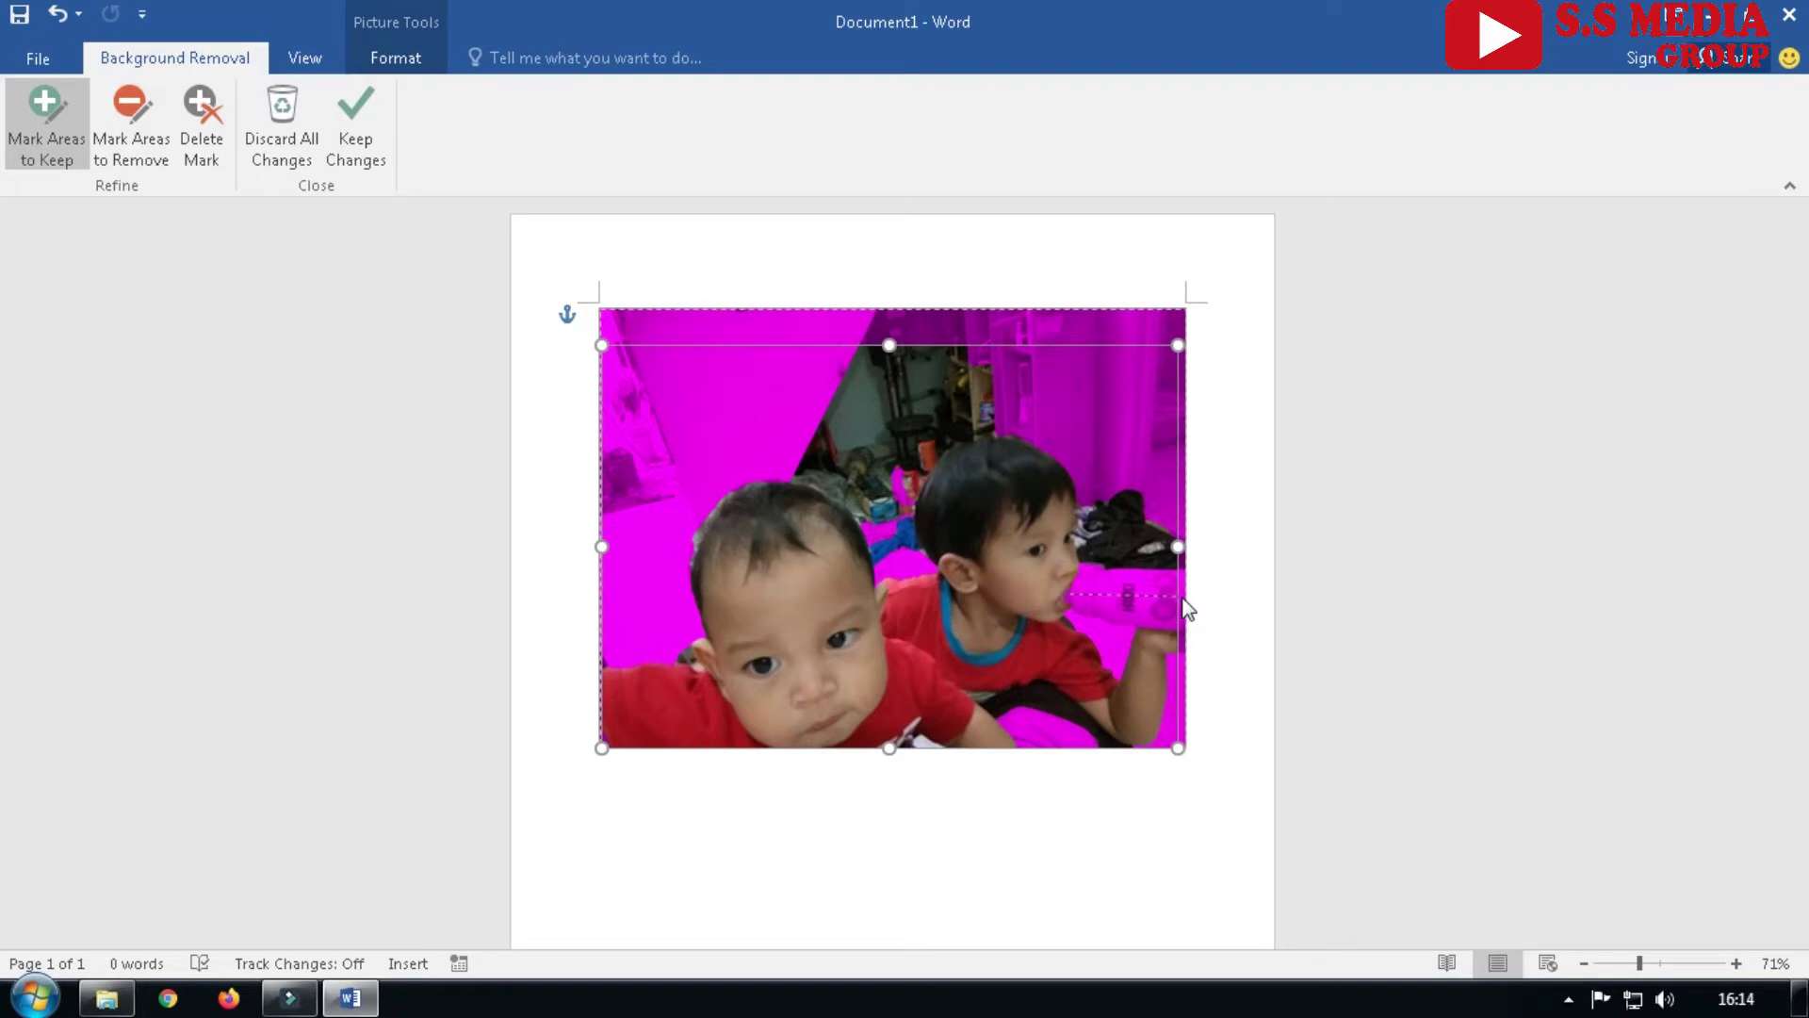
pyautogui.moveTo(1184, 599); pyautogui.dragTo(1183, 599)
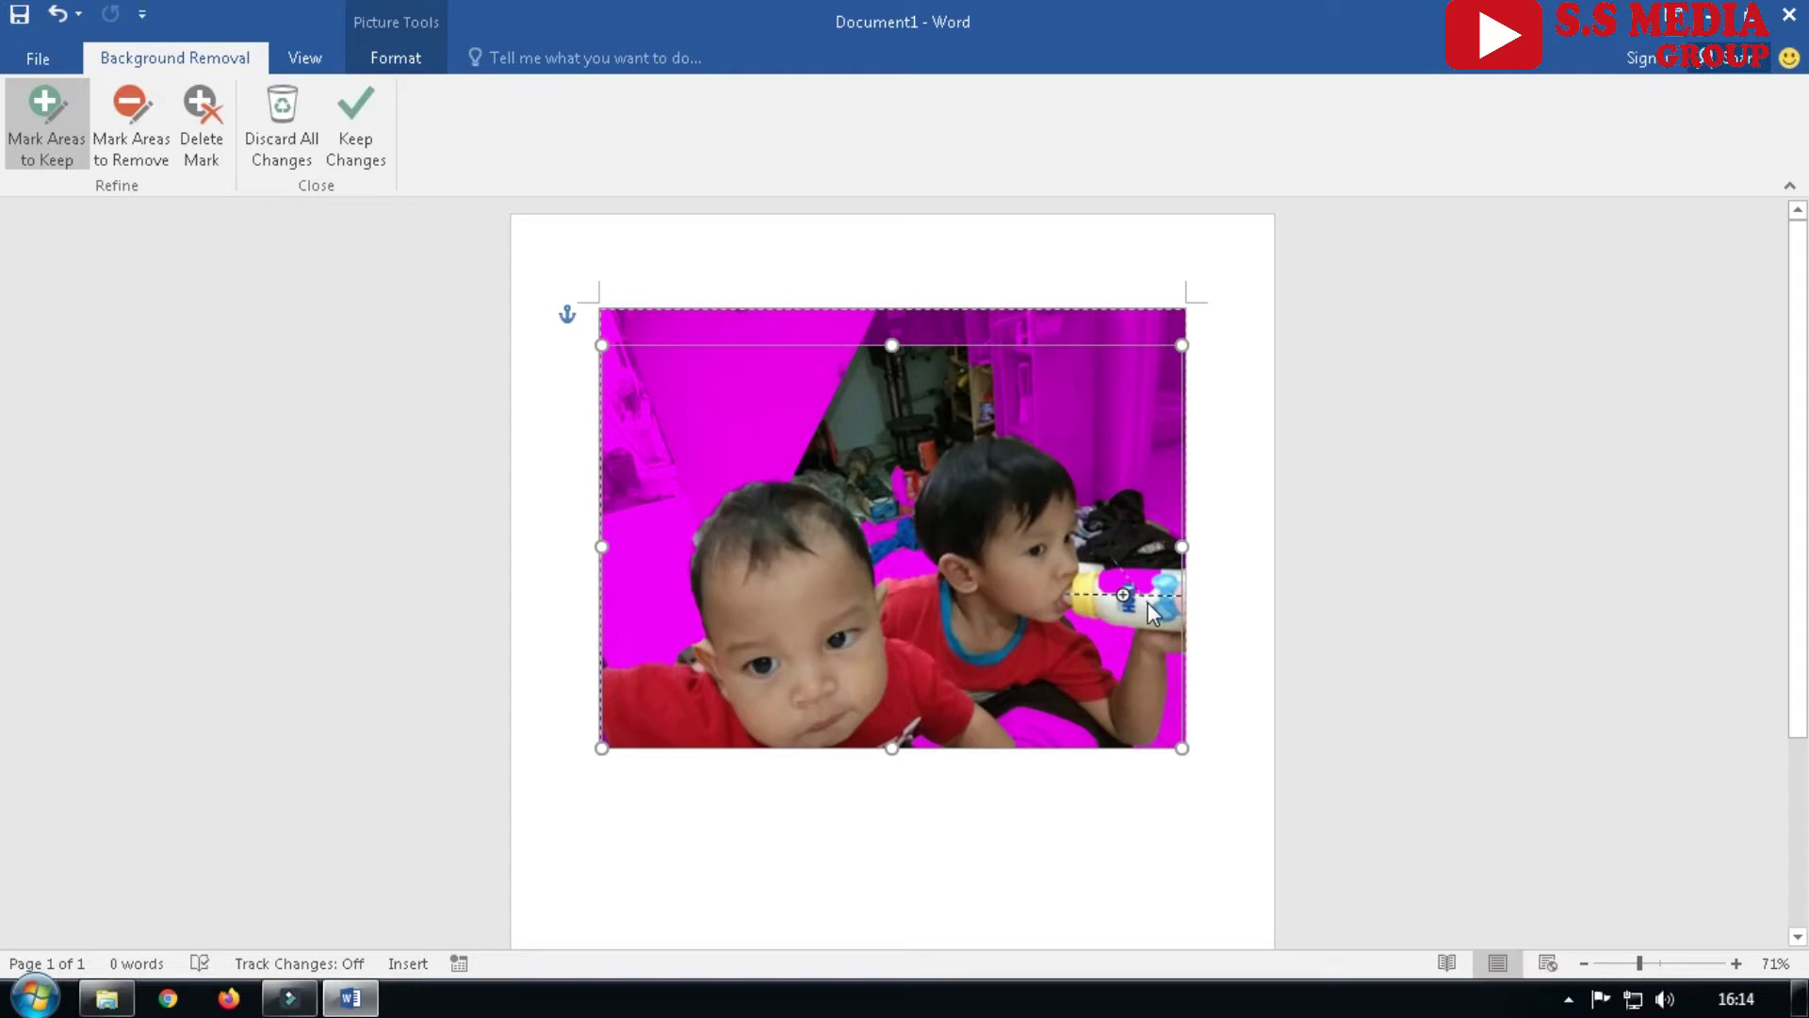
pyautogui.click(1128, 577)
# Mark the room behind and left of the children for removal, undoing one stray mark
pyautogui.click(146, 153)
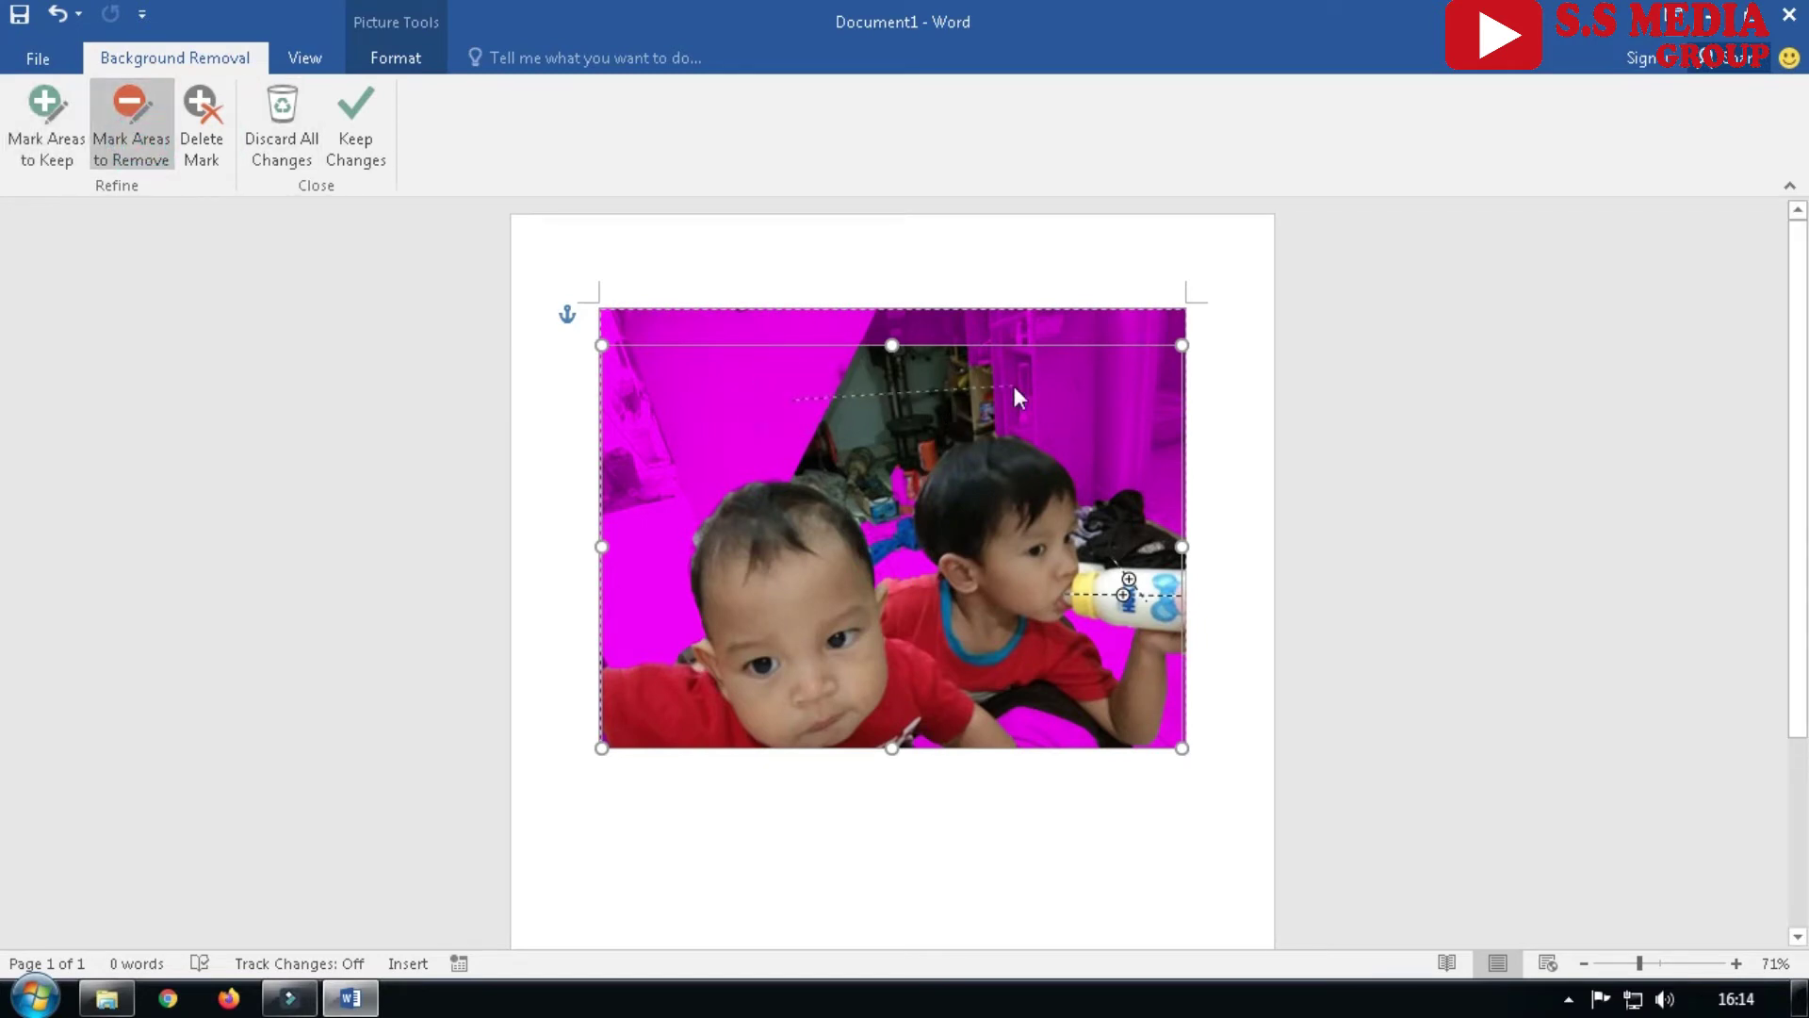
pyautogui.moveTo(1014, 387); pyautogui.dragTo(799, 399)
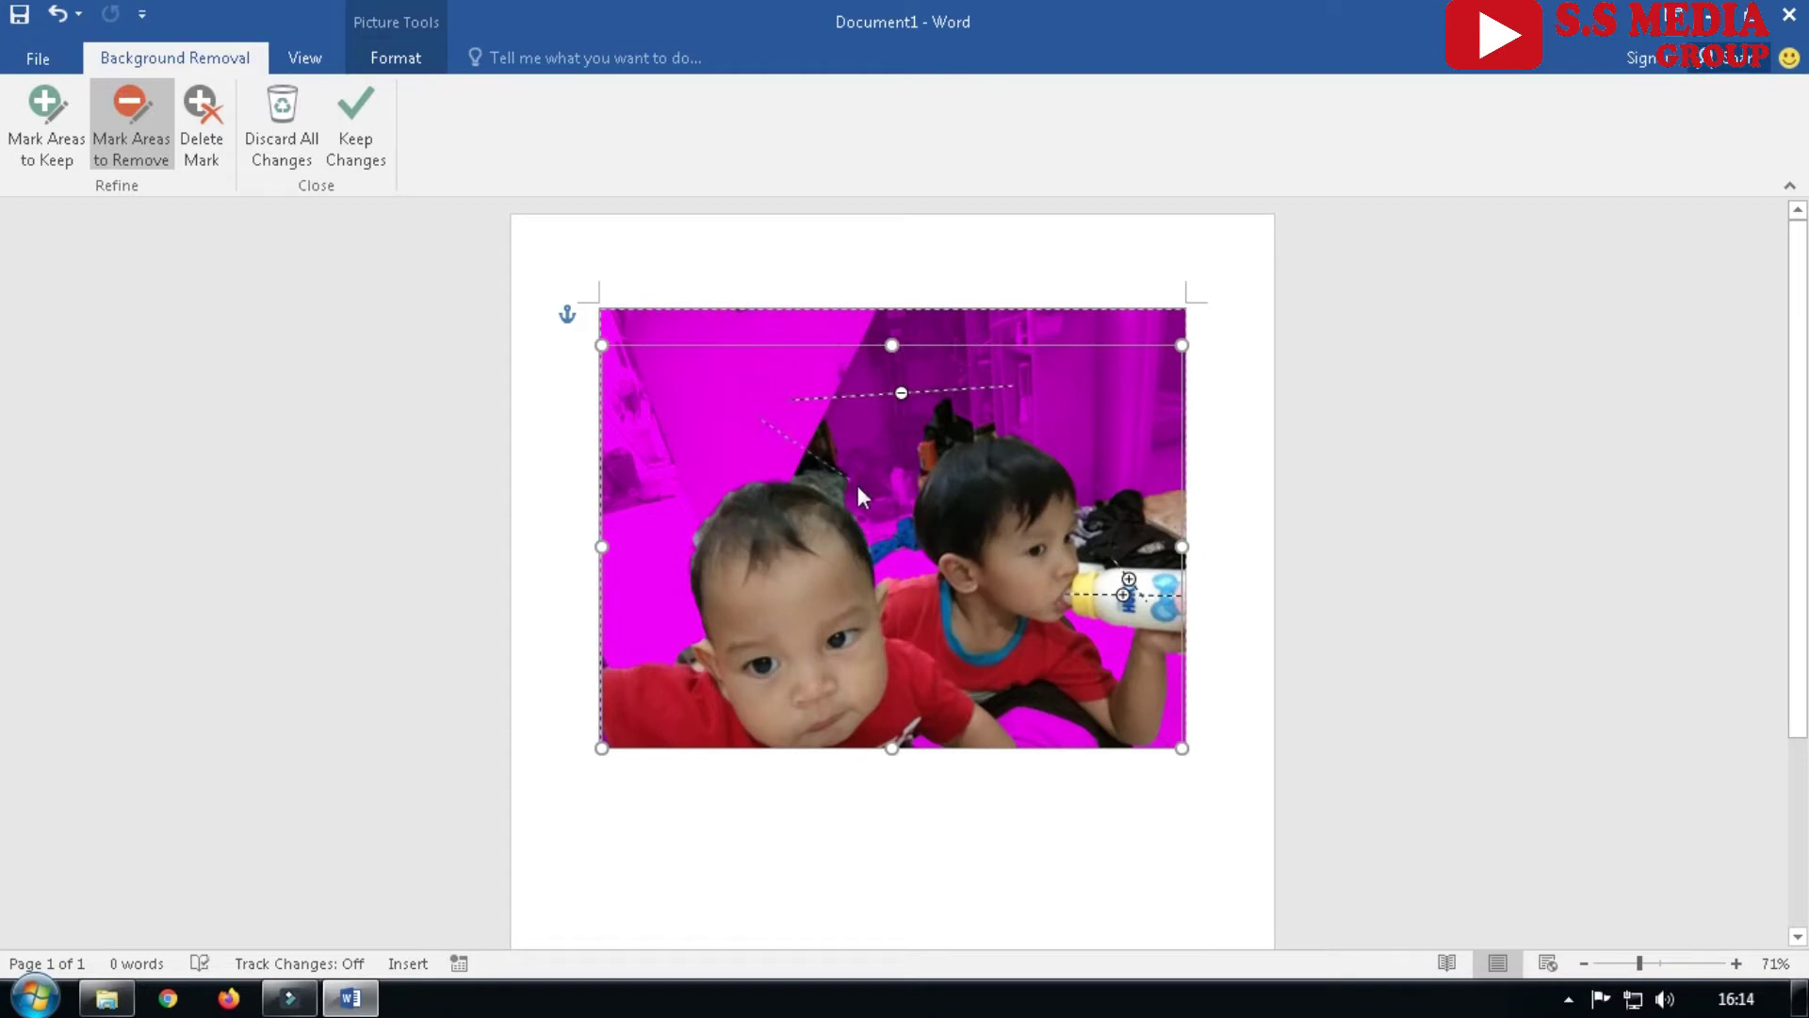
pyautogui.moveTo(874, 505); pyautogui.dragTo(759, 419)
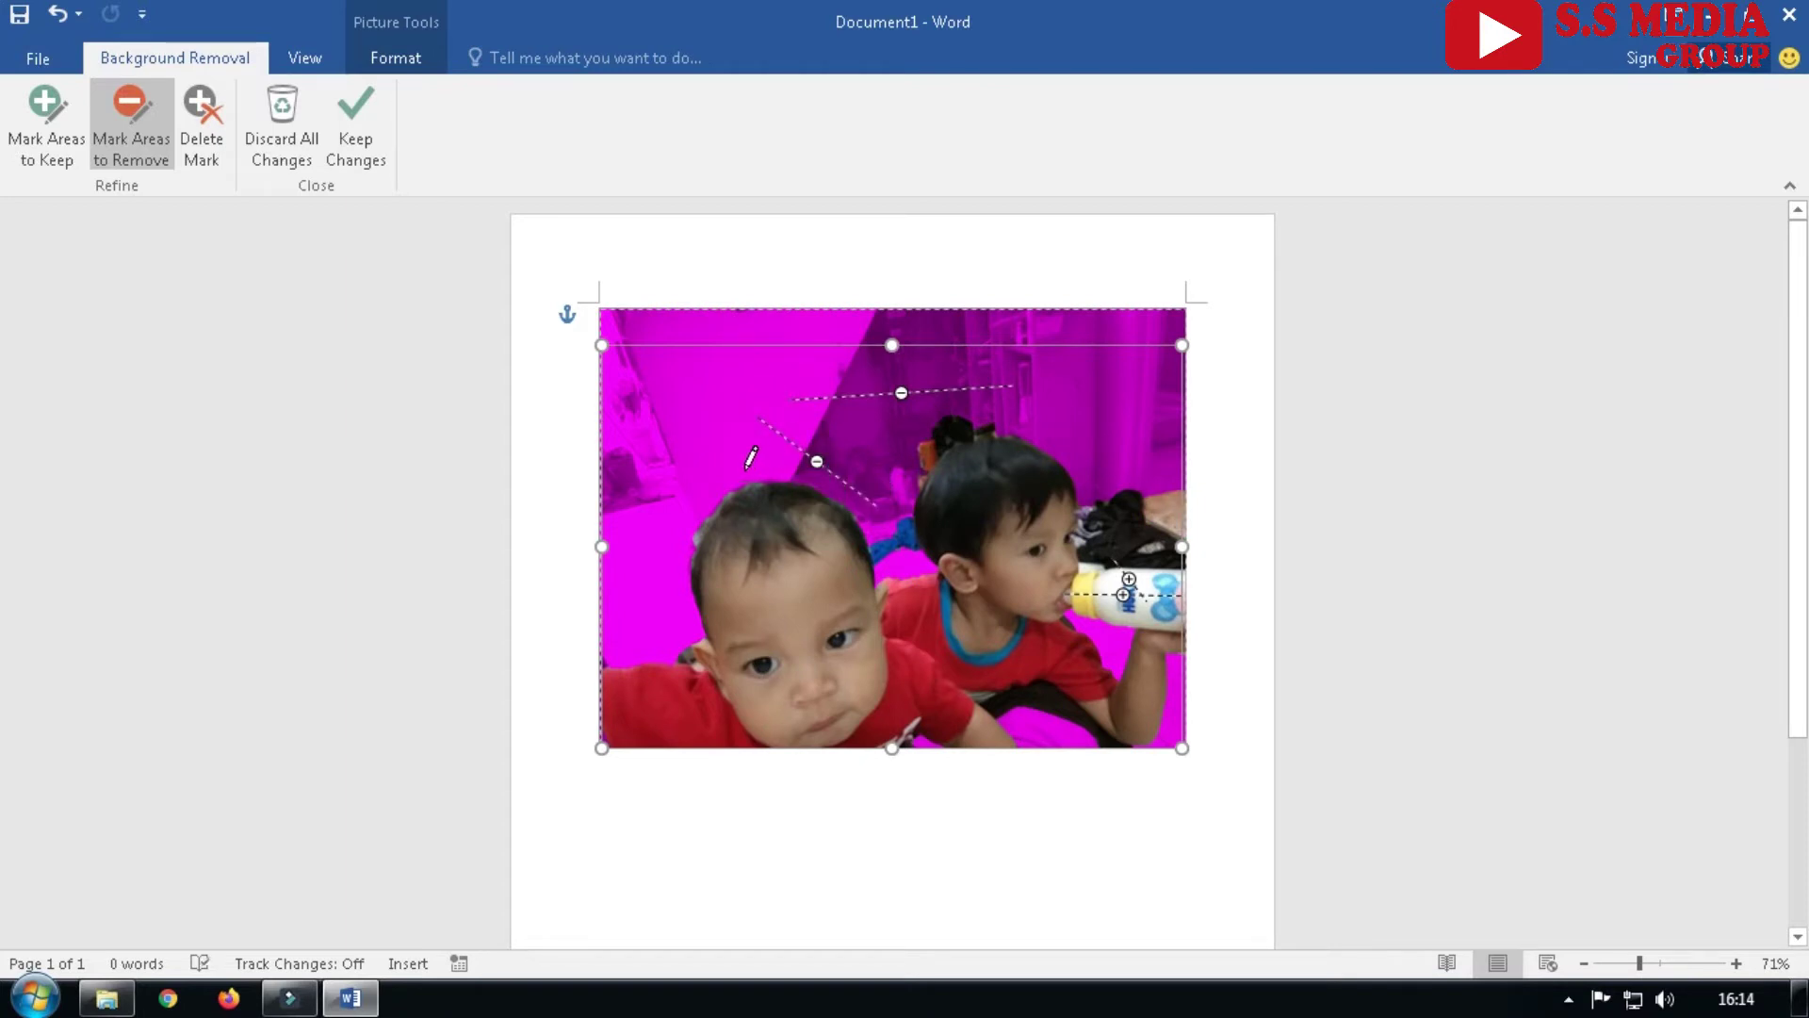
pyautogui.click(761, 471)
pyautogui.moveTo(682, 559); pyautogui.dragTo(680, 558)
pyautogui.hotkey('ctrl', 'z')
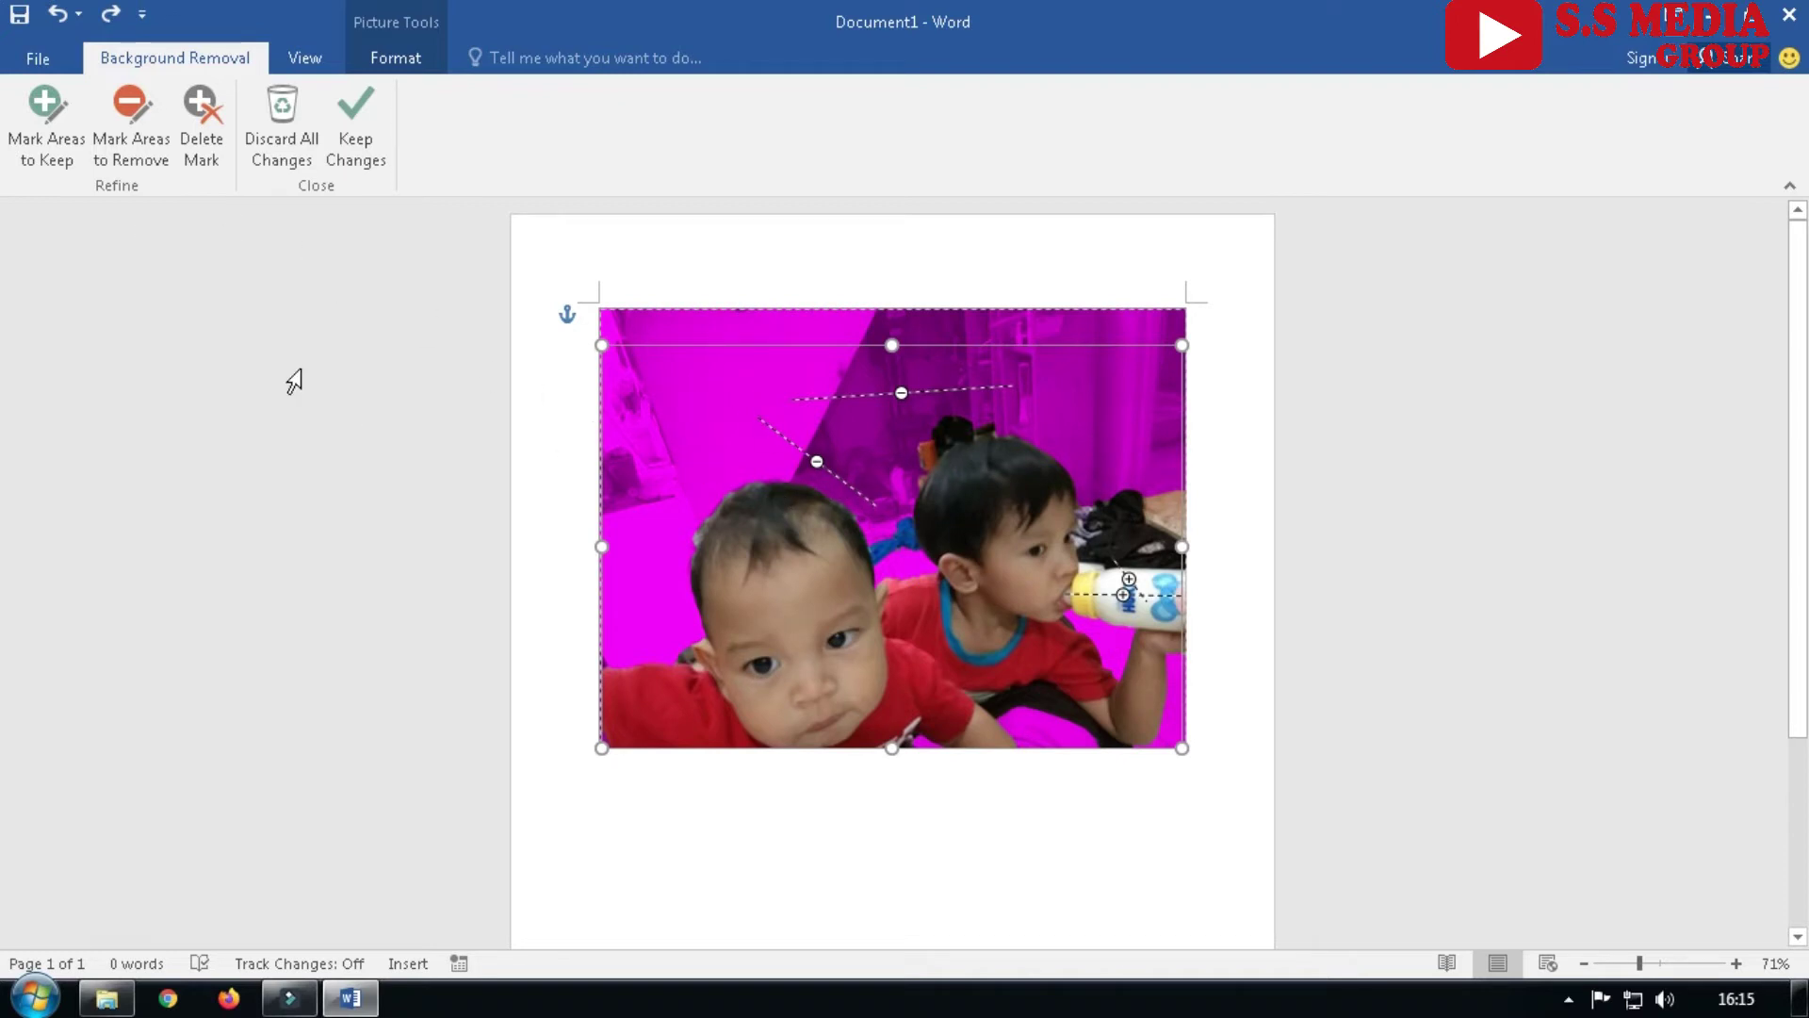
# Mark the gap between the children and the background beside the older child for removal
pyautogui.click(143, 117)
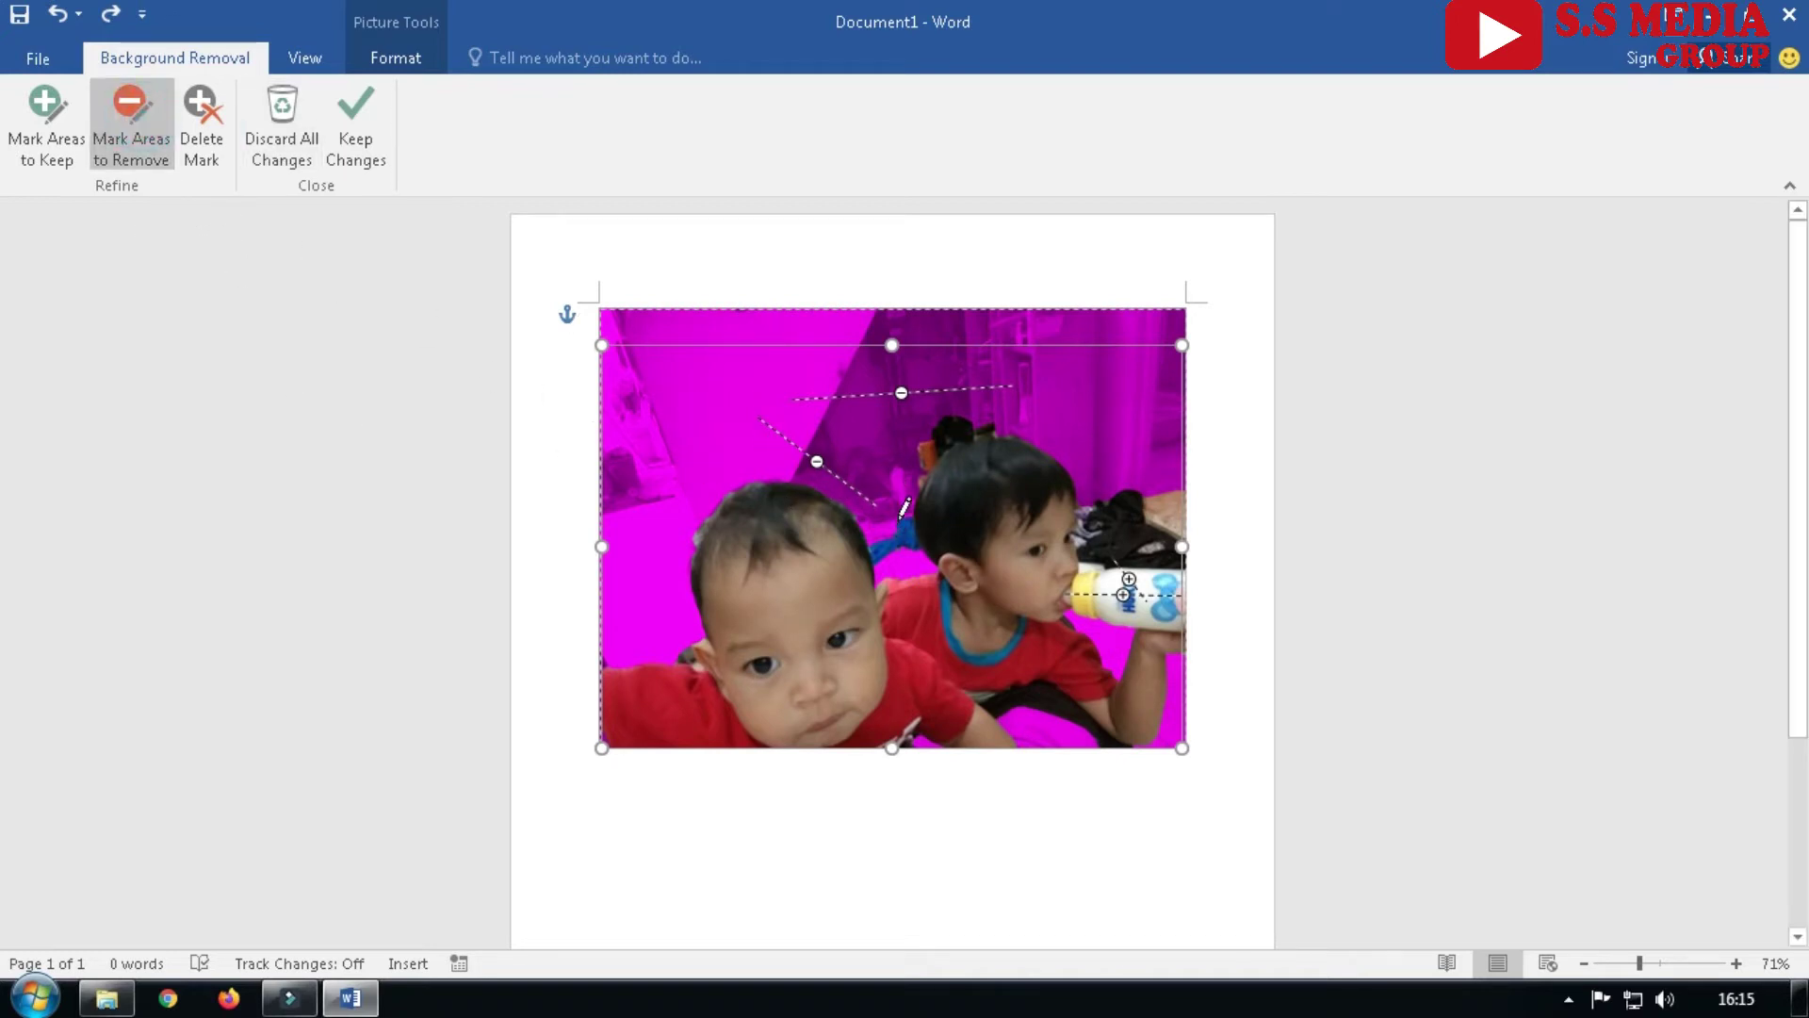
pyautogui.click(851, 538)
pyautogui.moveTo(894, 511); pyautogui.dragTo(918, 562)
pyautogui.moveTo(1103, 480); pyautogui.dragTo(1174, 573)
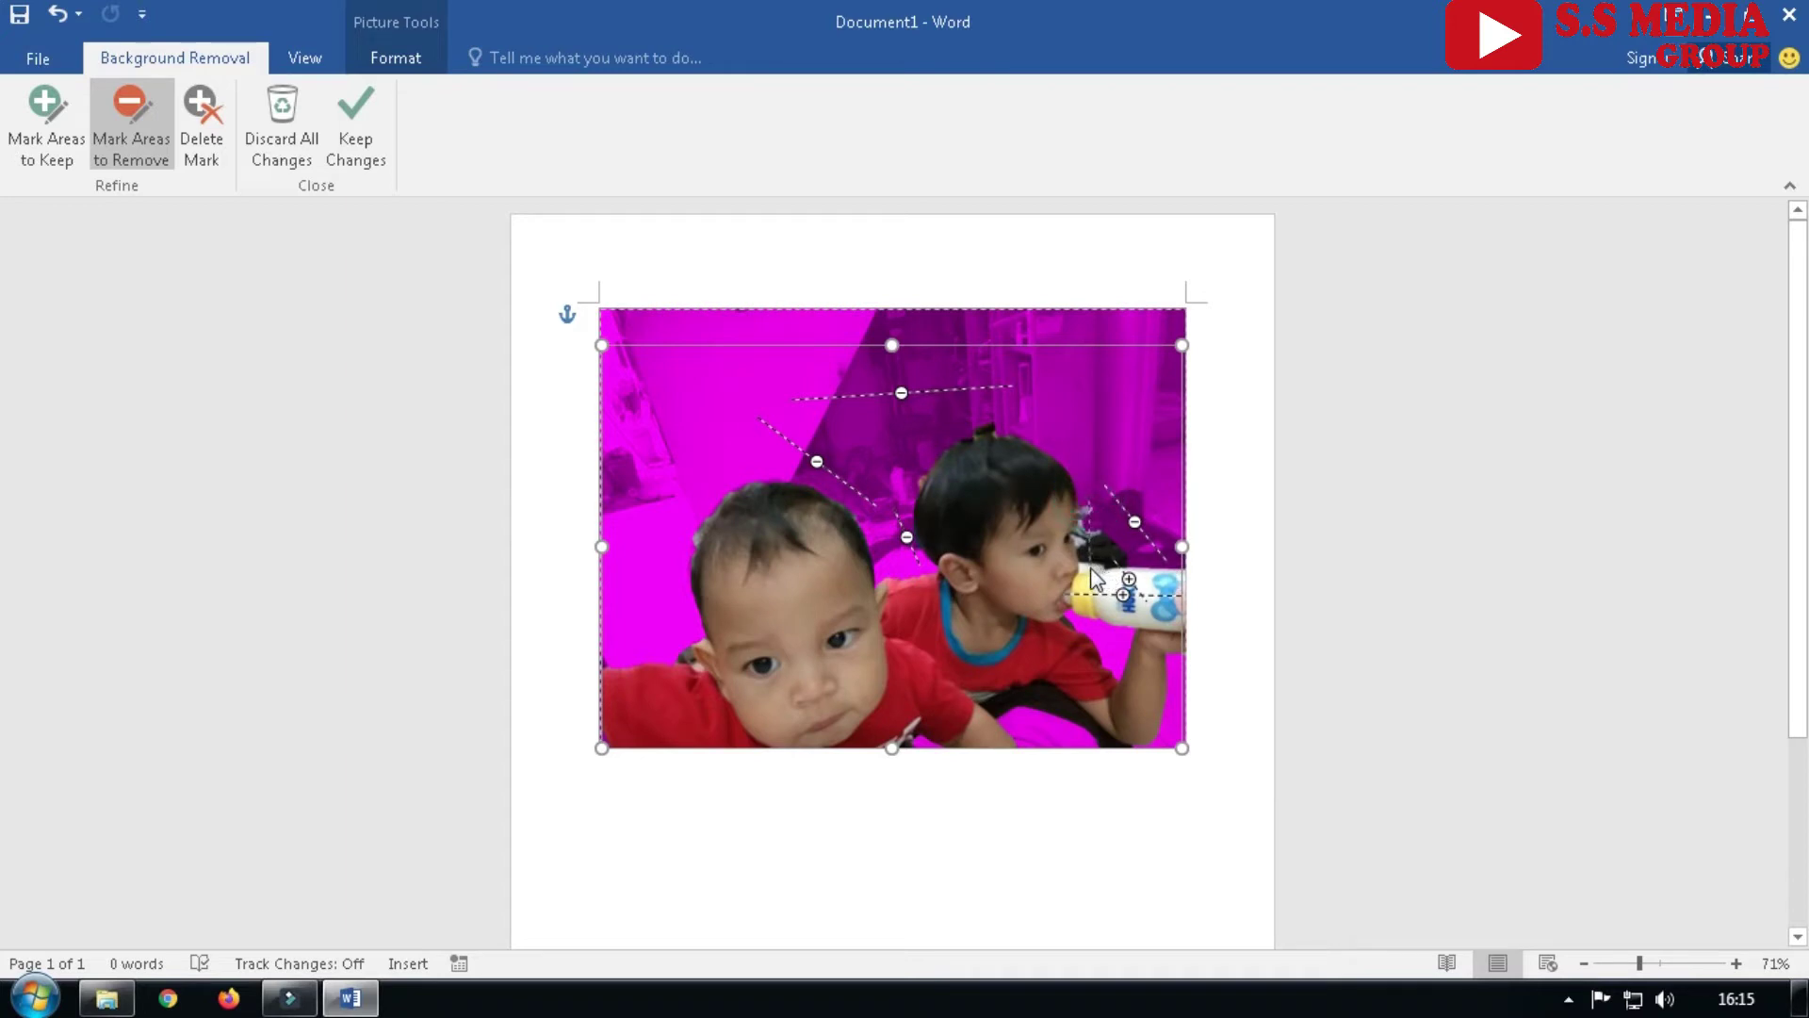
pyautogui.moveTo(1093, 566); pyautogui.dragTo(1089, 499)
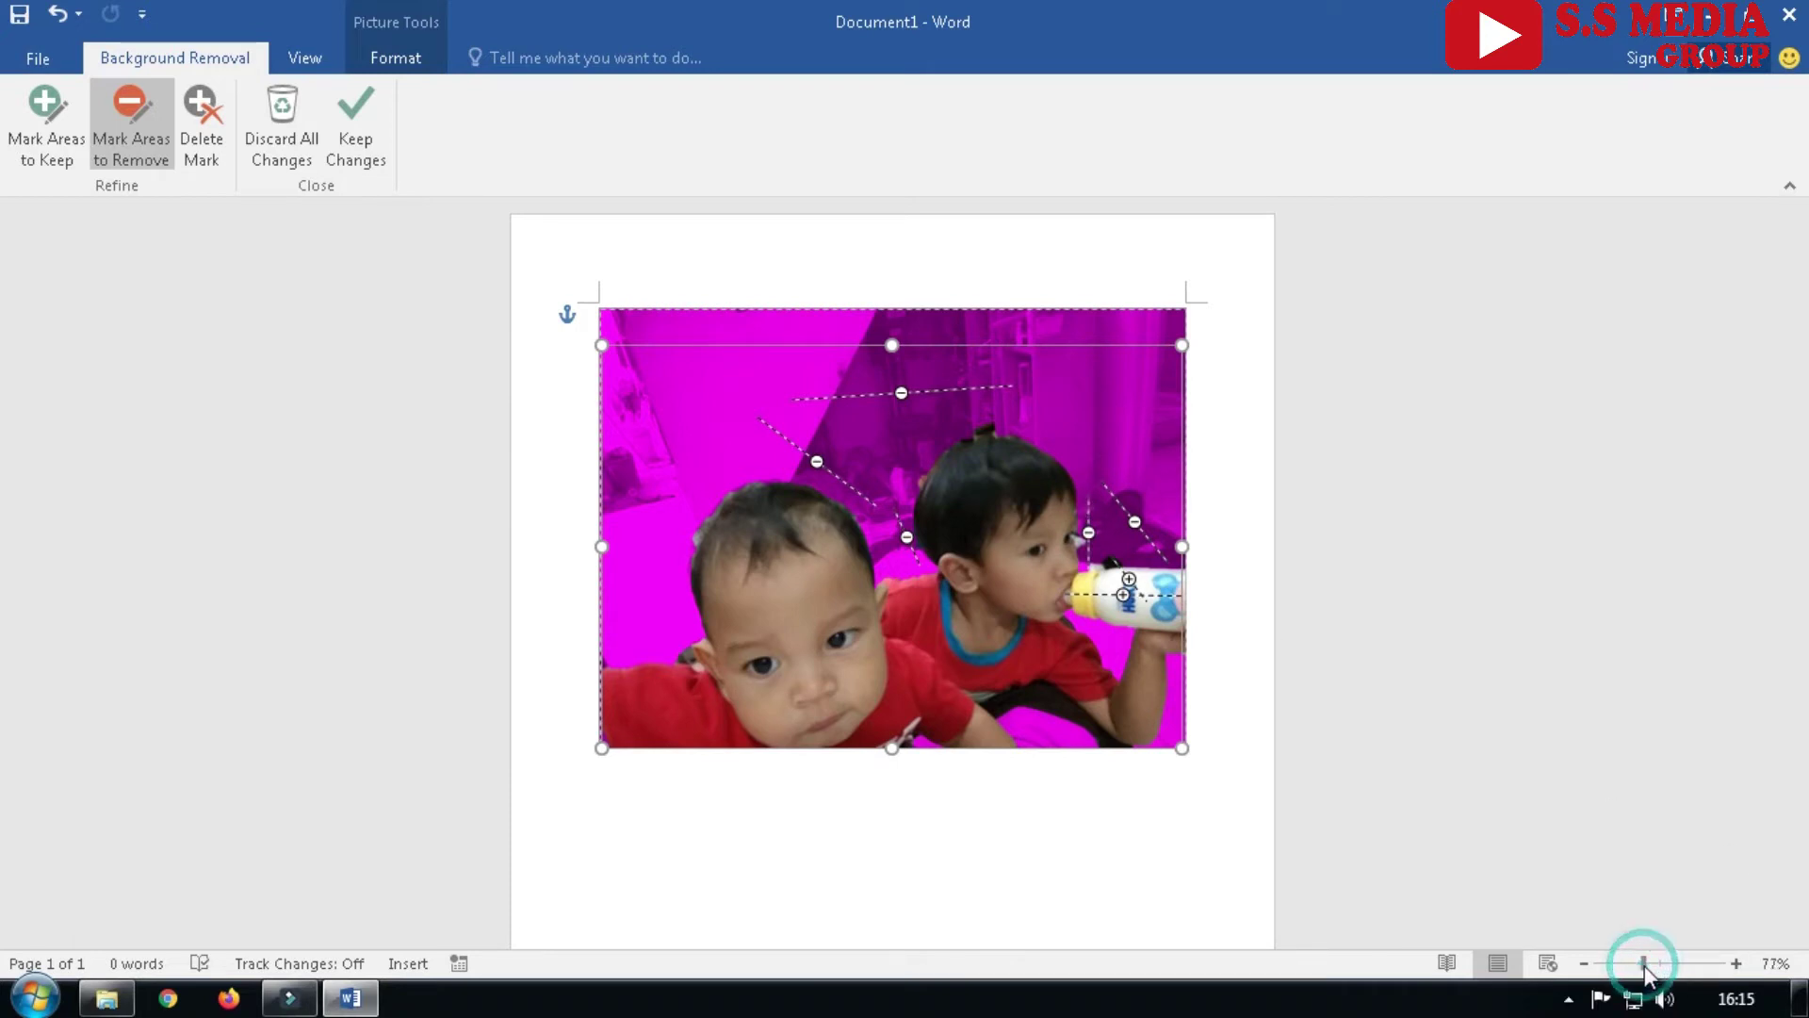
# Zoom in on the photo and mark the area above the bottle for removal
pyautogui.moveTo(1641, 963); pyautogui.dragTo(1647, 963)
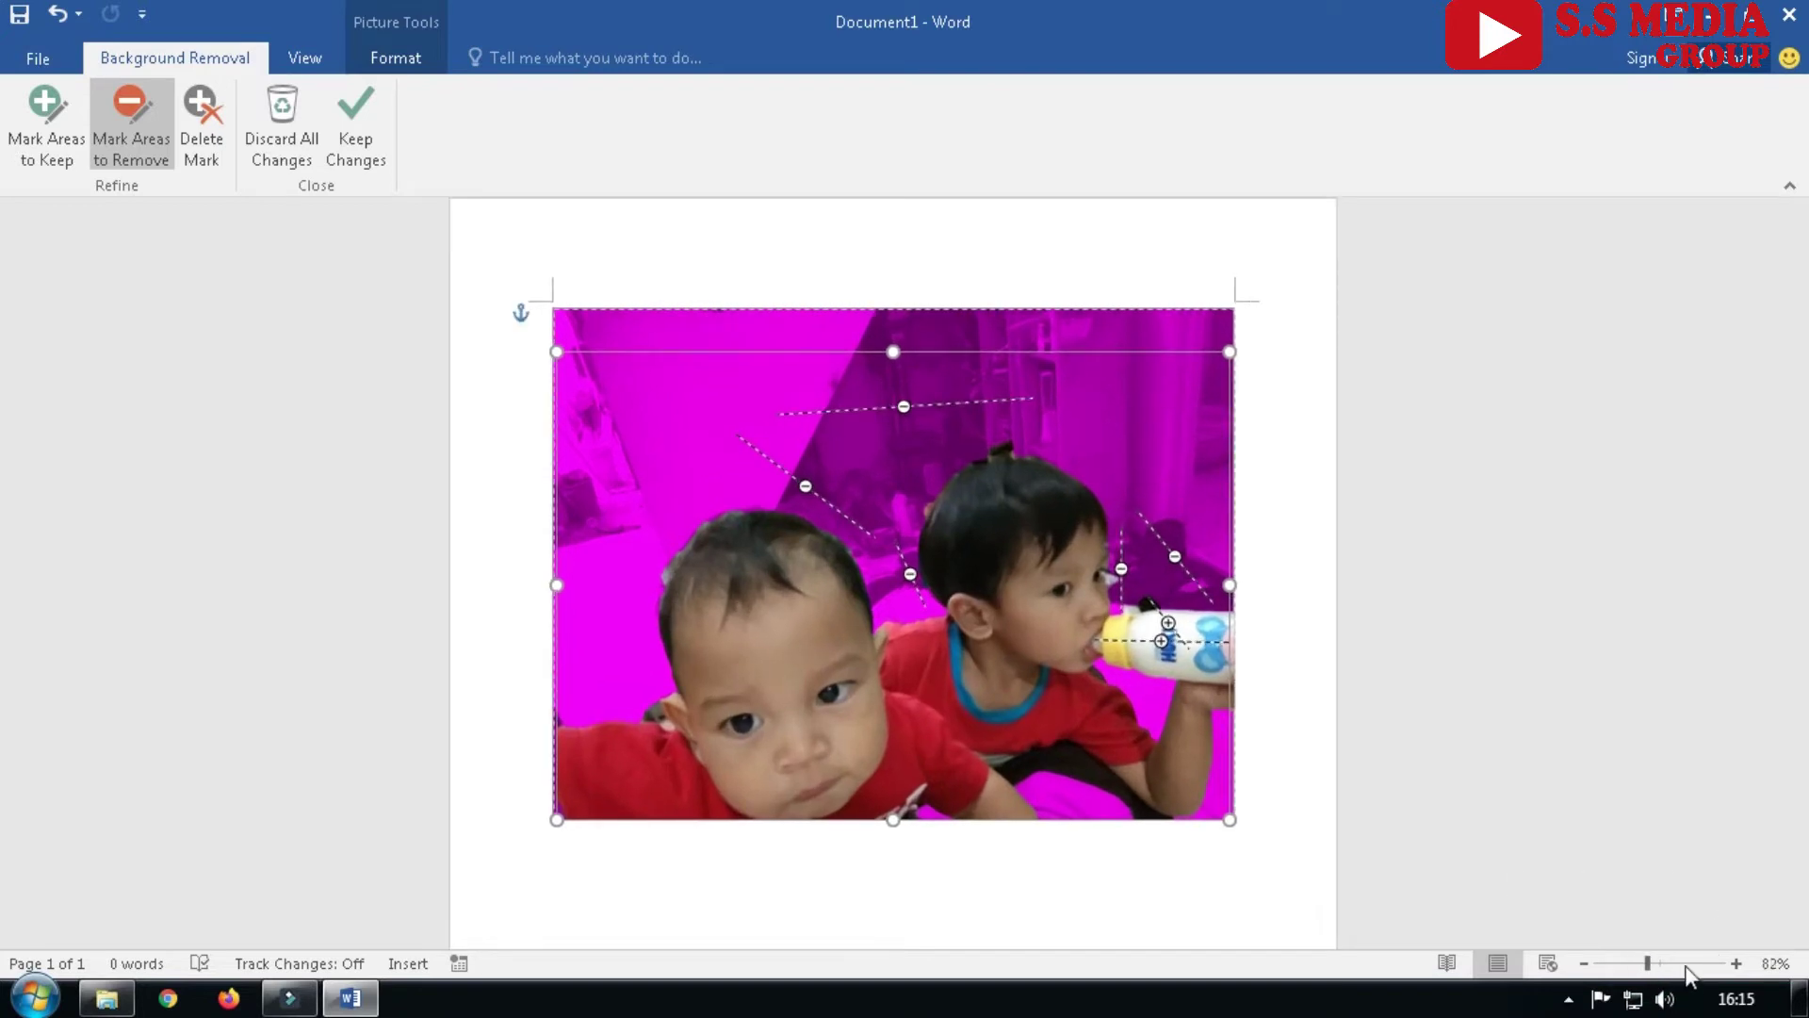
pyautogui.click(1649, 963)
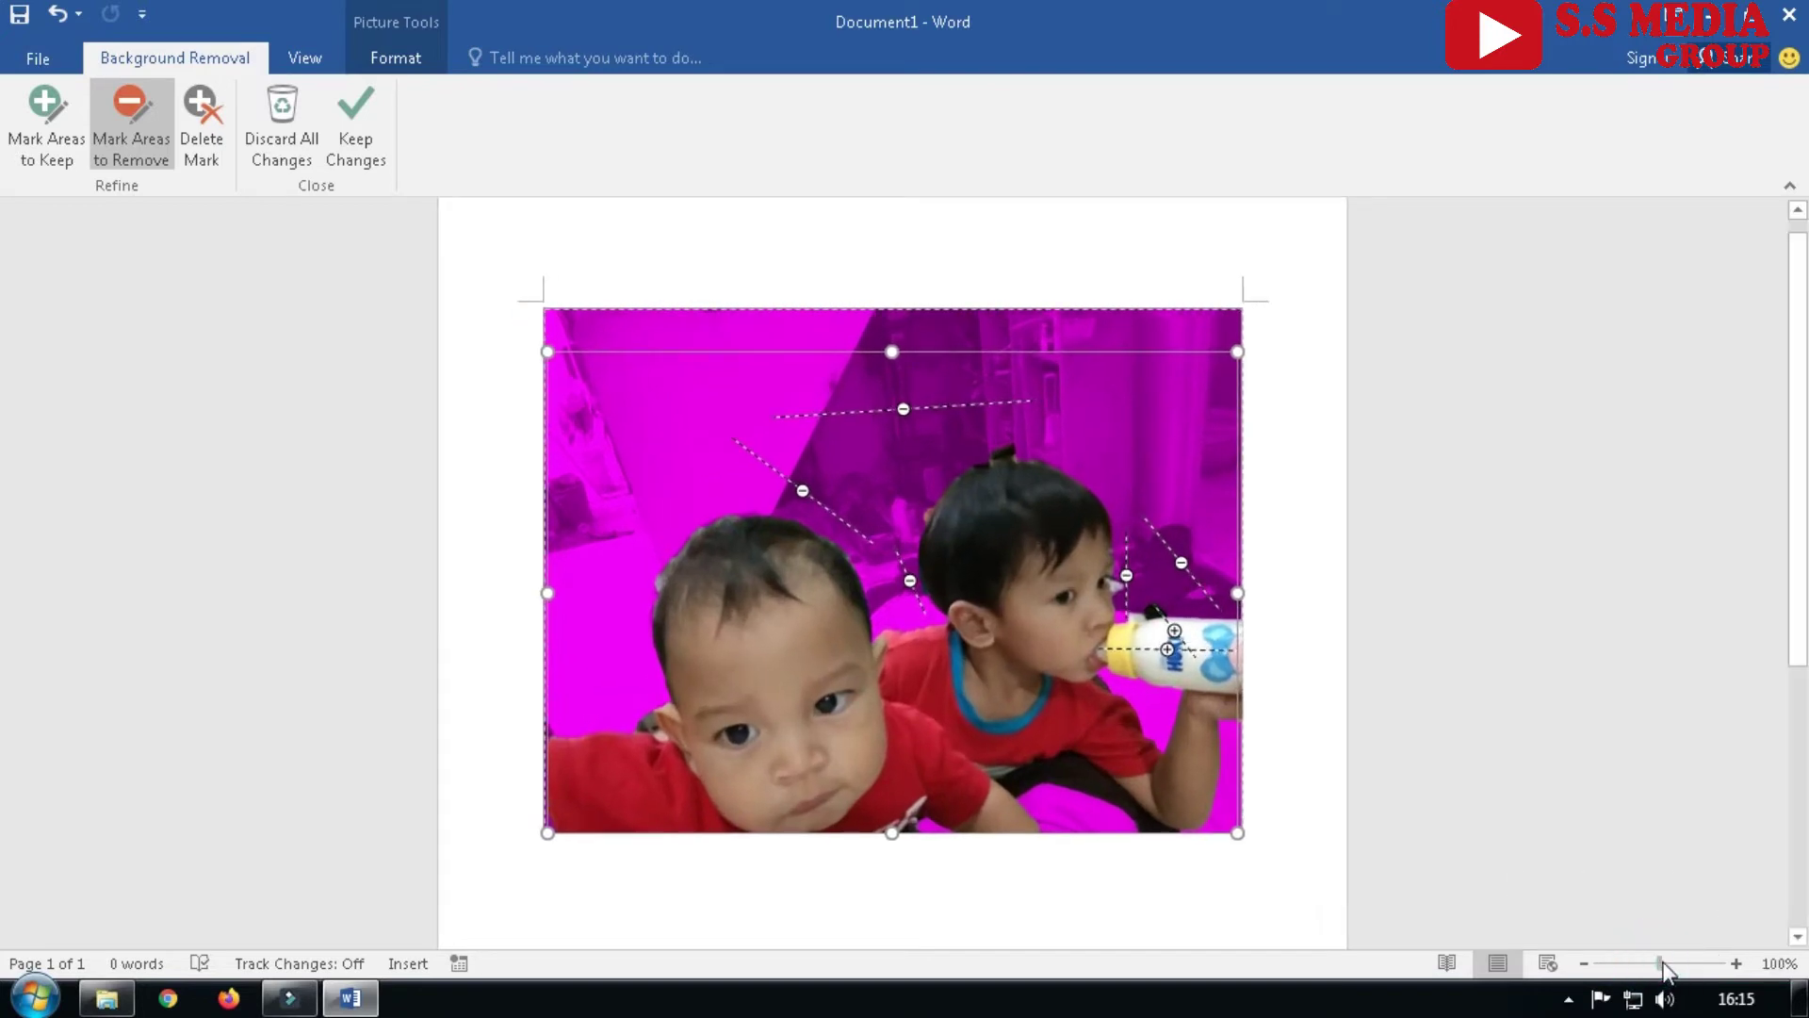
pyautogui.moveTo(1649, 963); pyautogui.dragTo(1668, 963)
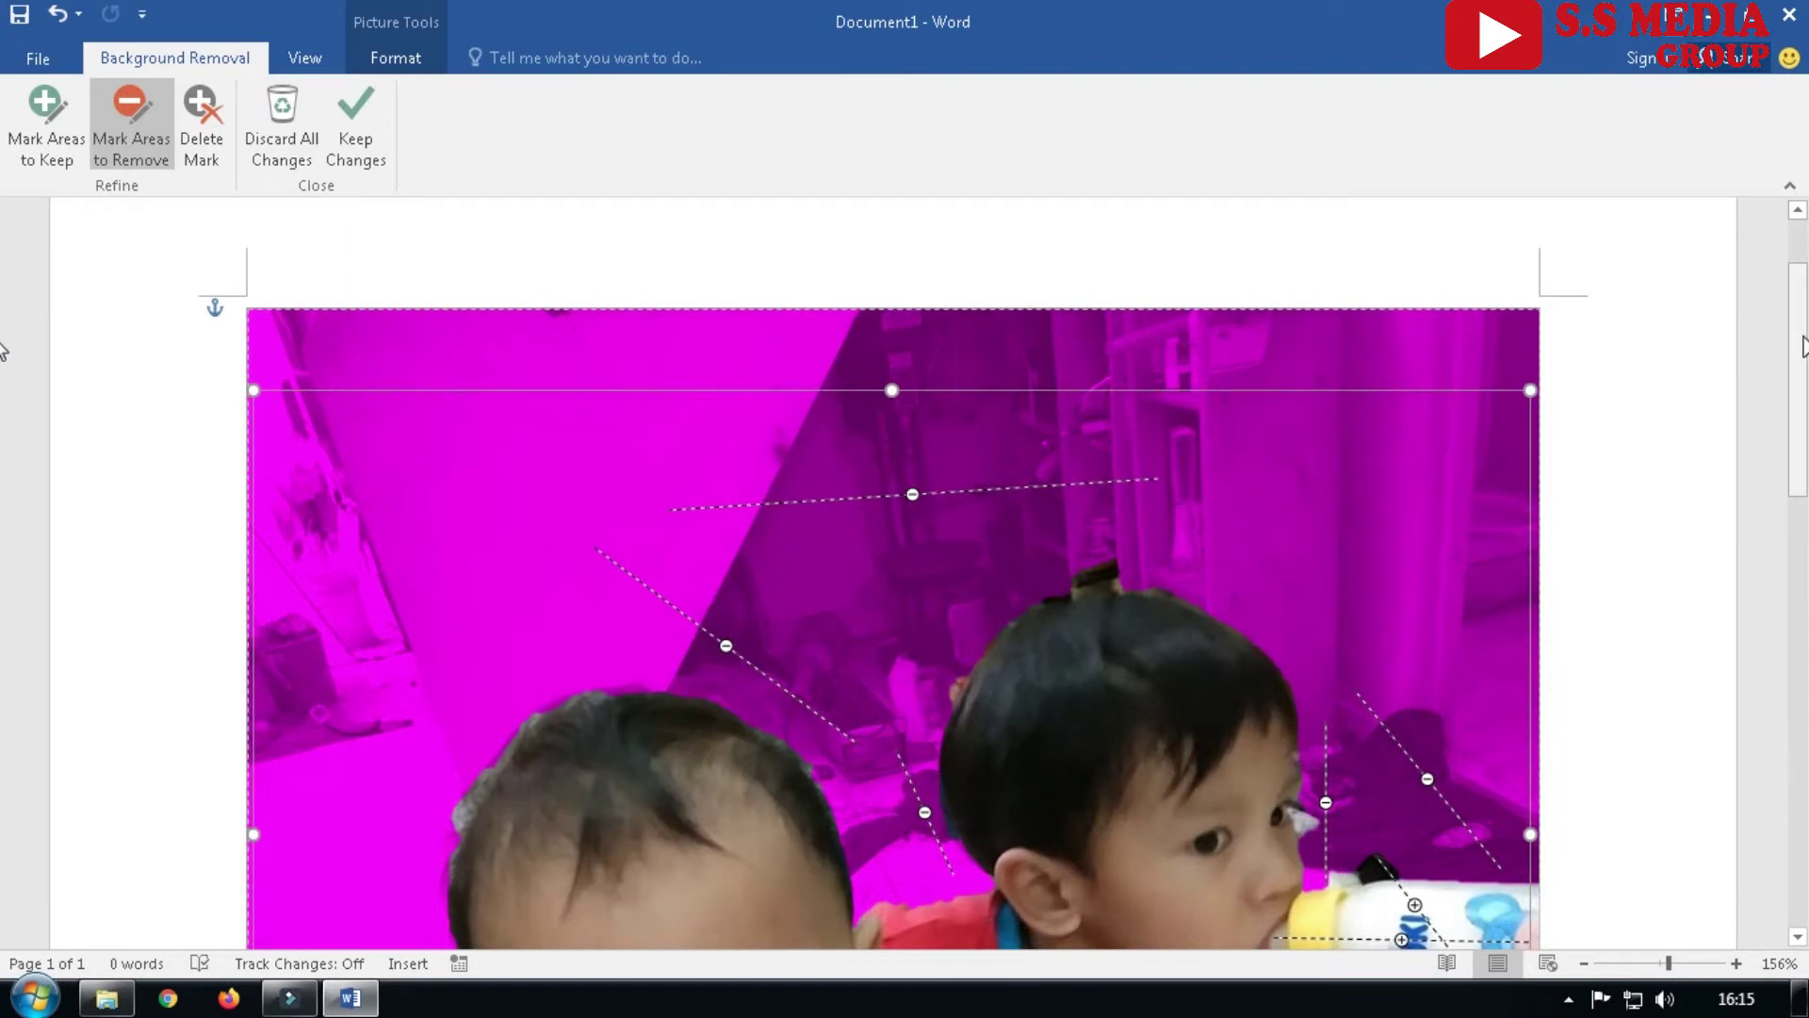
pyautogui.moveTo(1799, 343)
pyautogui.mouseDown()
pyautogui.moveTo(1800, 453)
pyautogui.moveTo(1800, 436)
pyautogui.mouseUp()
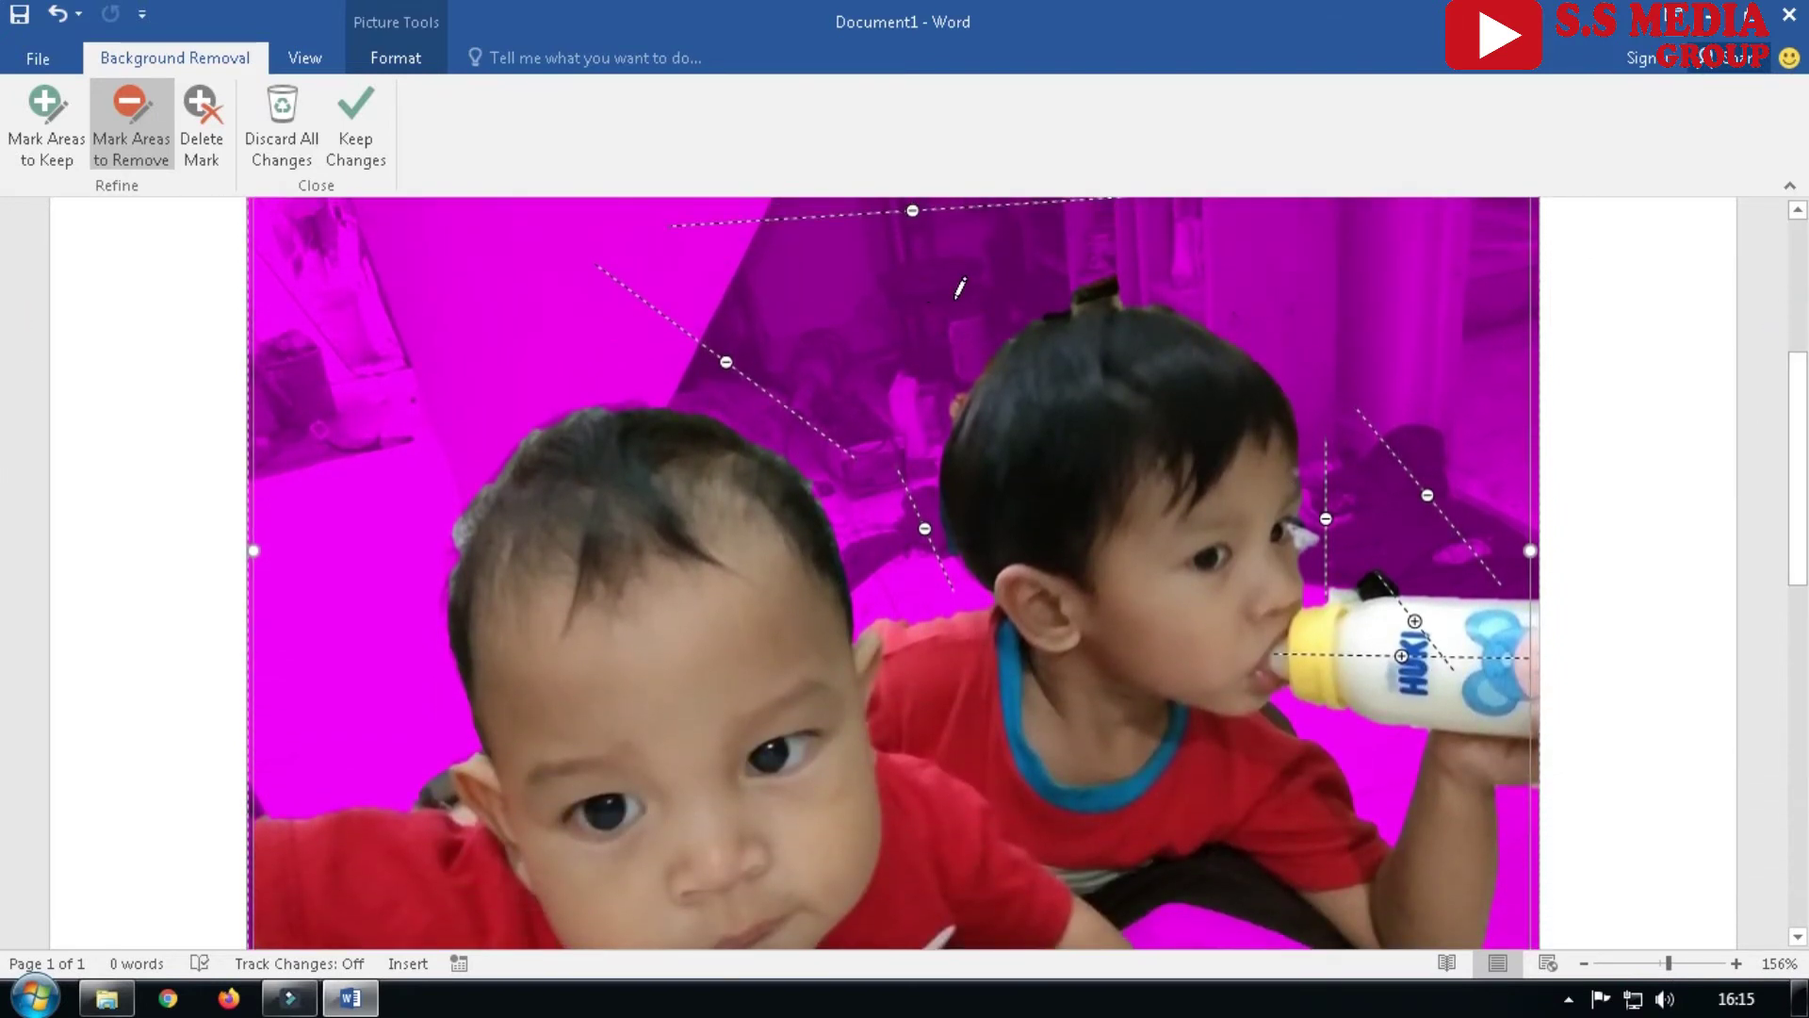
pyautogui.click(1045, 294)
pyautogui.moveTo(1316, 603); pyautogui.dragTo(1388, 586)
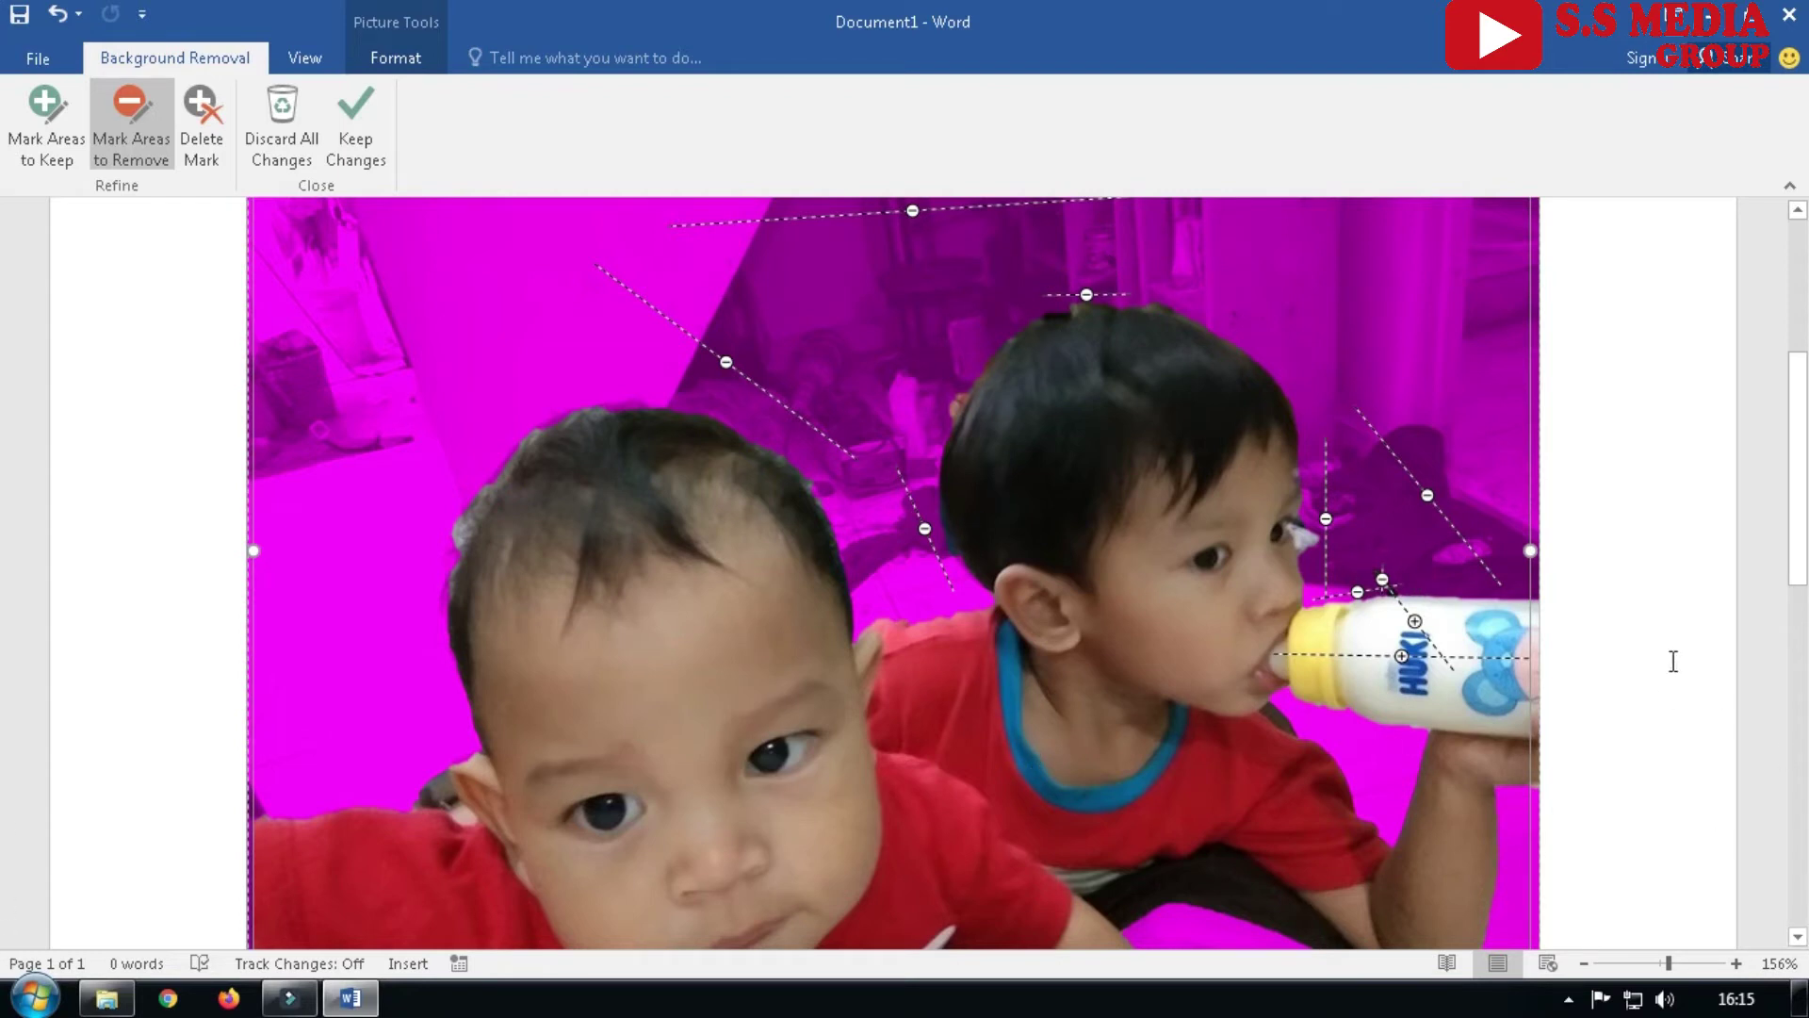
# Mark the floor and the dark patch under the older child for removal
pyautogui.scroll(-3, 3, 563)
pyautogui.scroll(-7, 5, 570)
pyautogui.scroll(1, 3, 606)
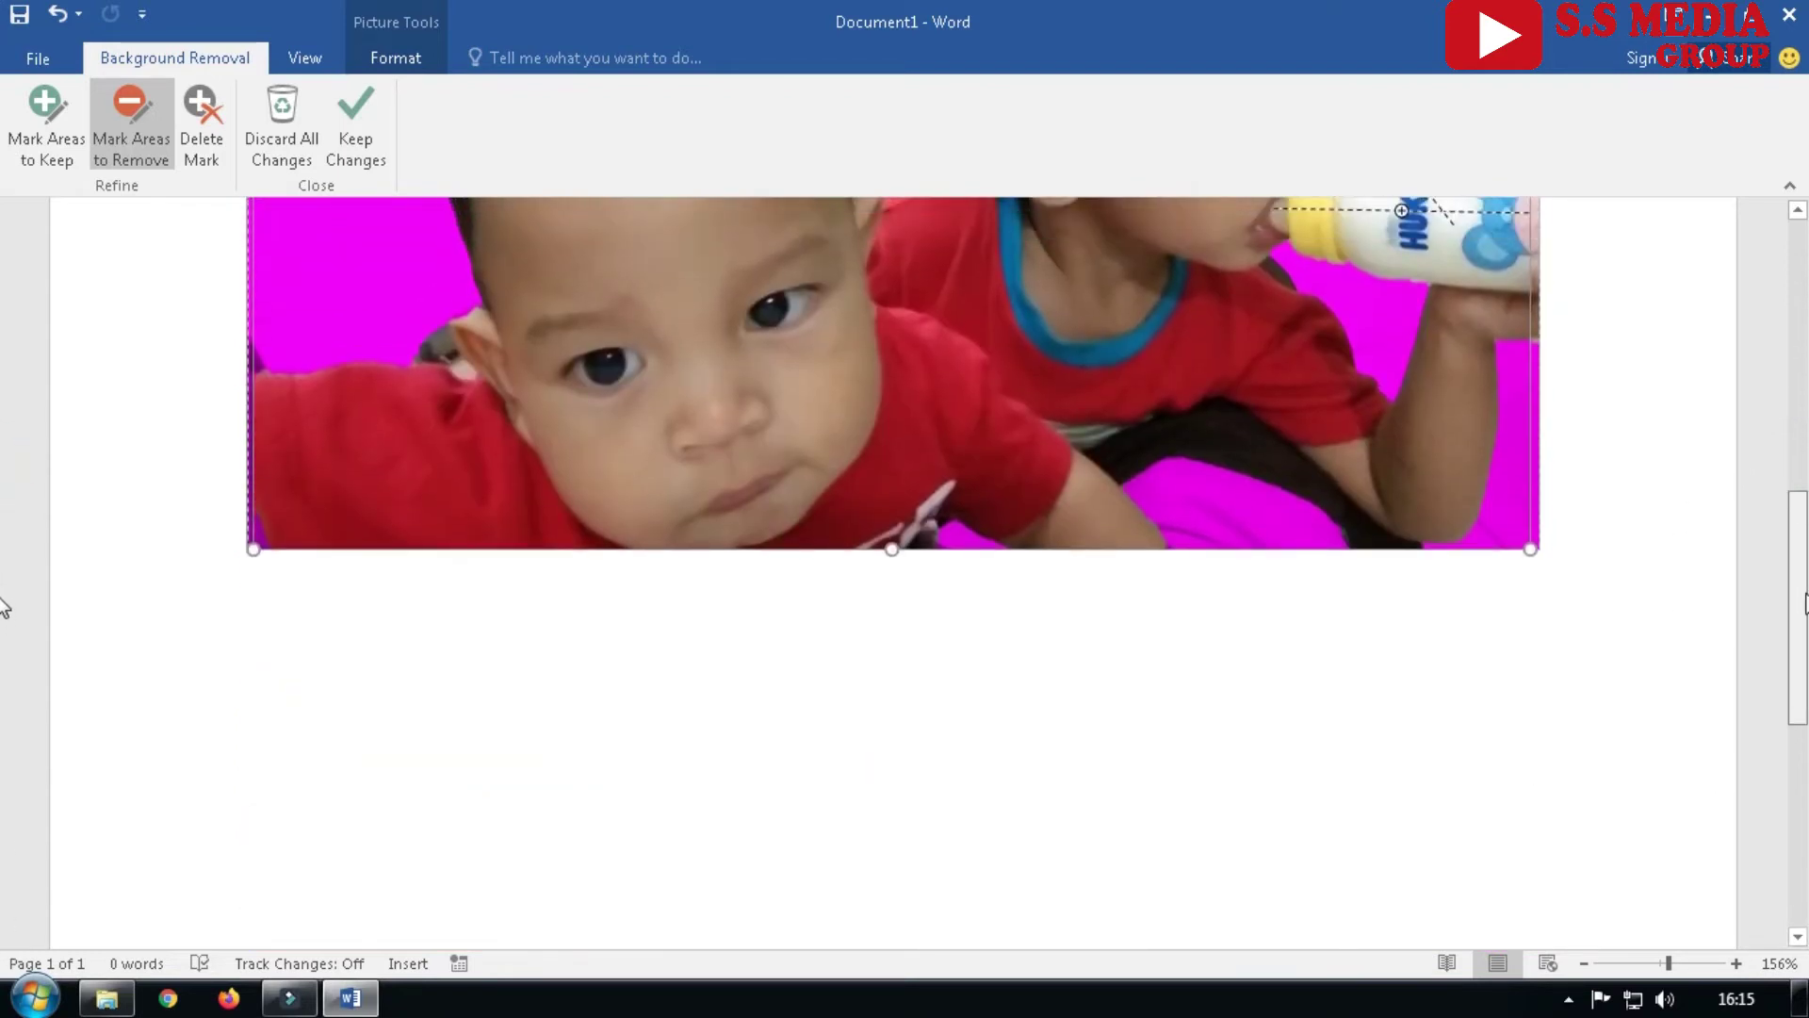
pyautogui.scroll(1, 3, 606)
pyautogui.moveTo(1240, 548); pyautogui.dragTo(1251, 436)
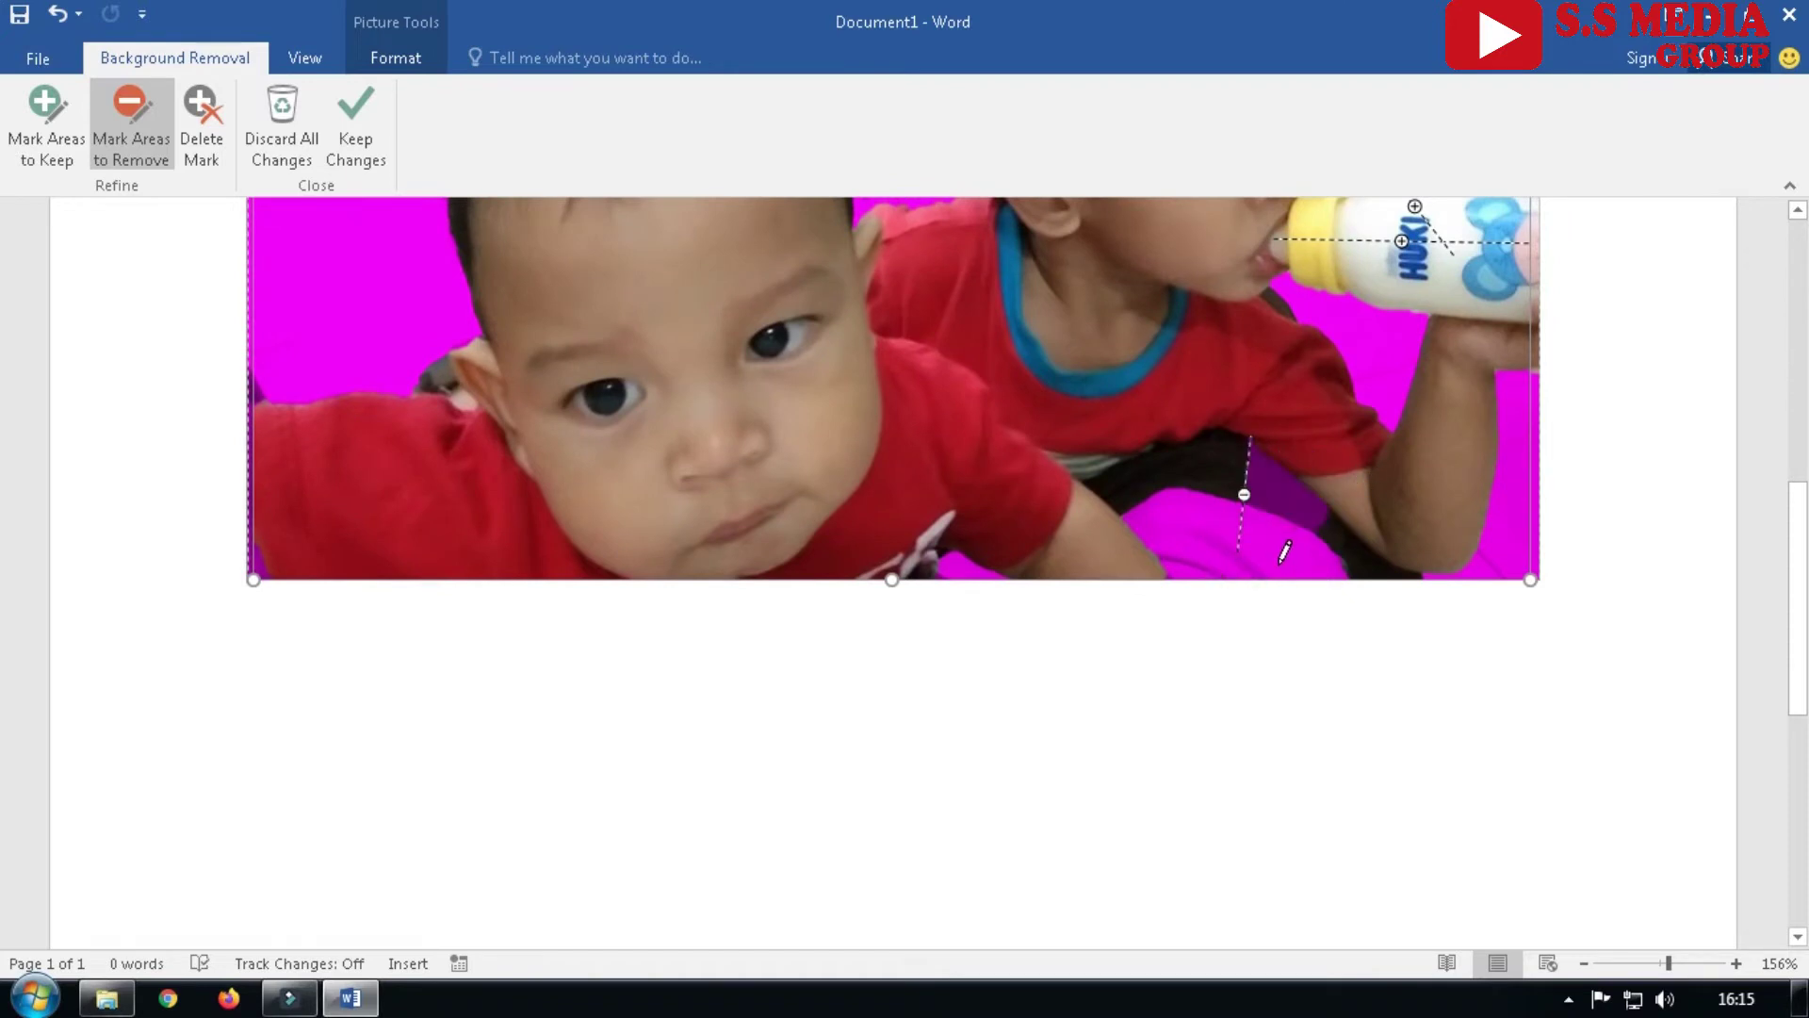
pyautogui.moveTo(1280, 562); pyautogui.dragTo(1379, 558)
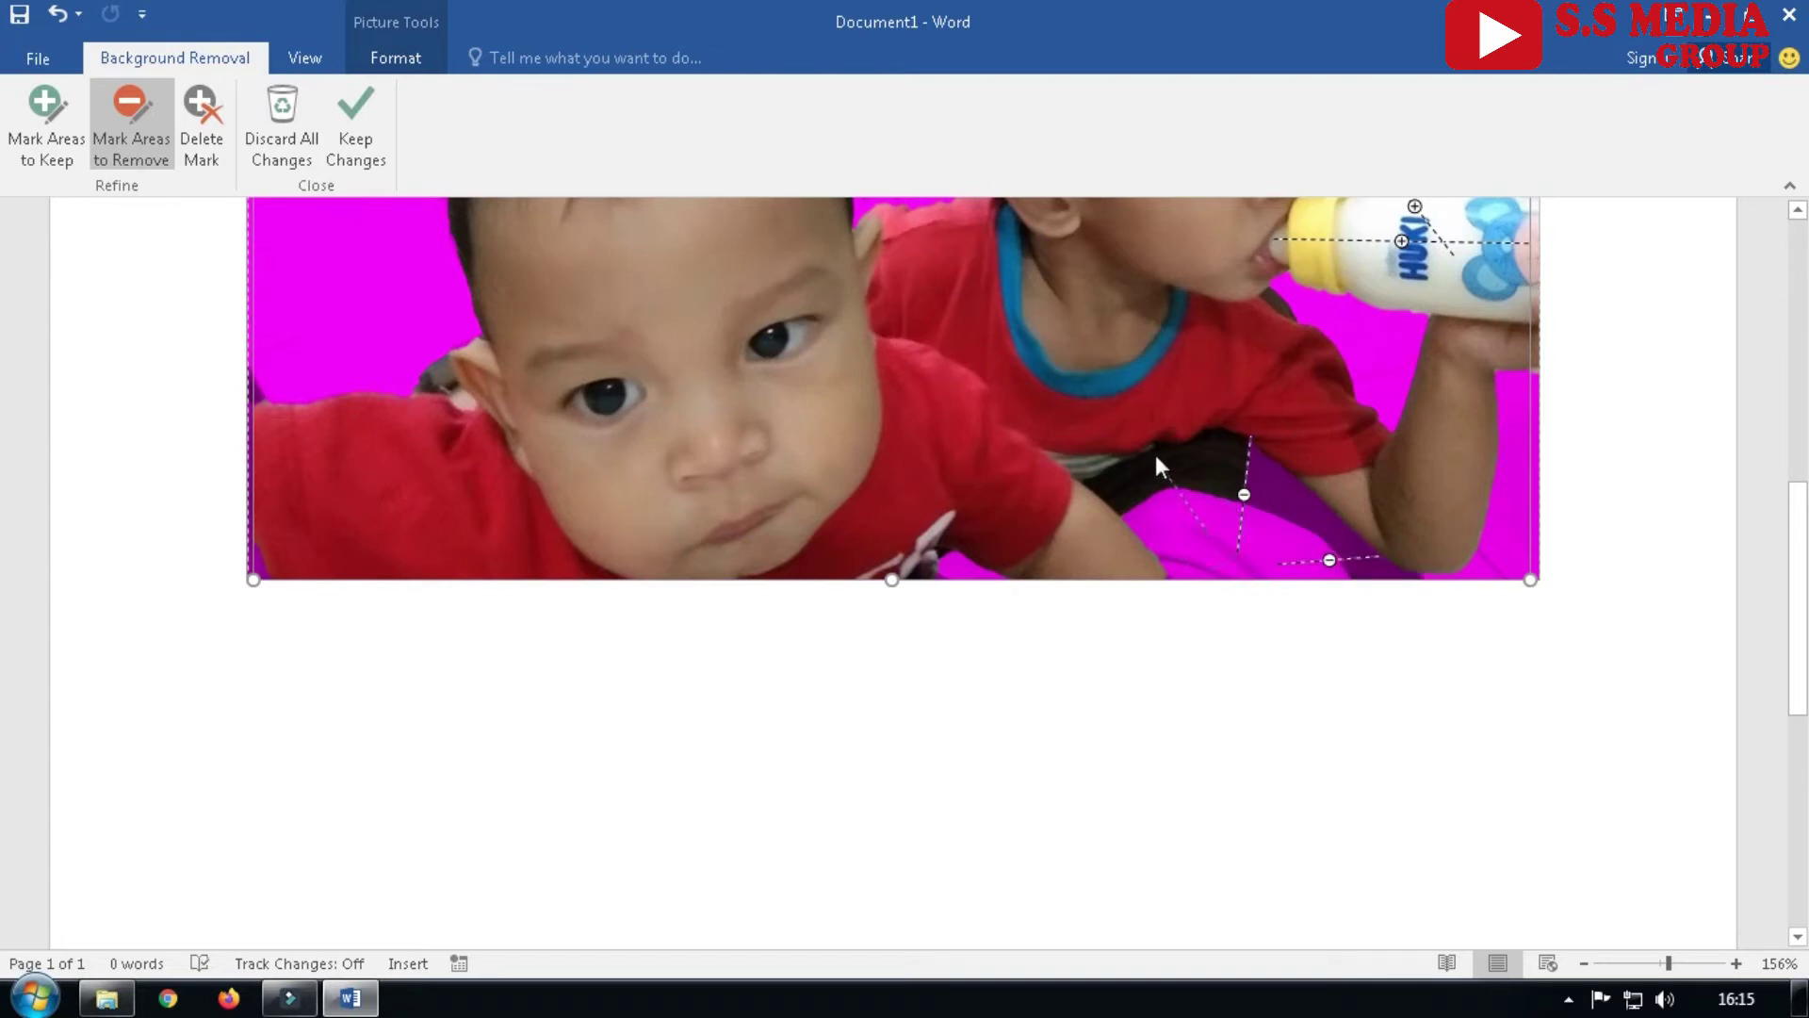
pyautogui.moveTo(1146, 438); pyautogui.dragTo(1206, 530)
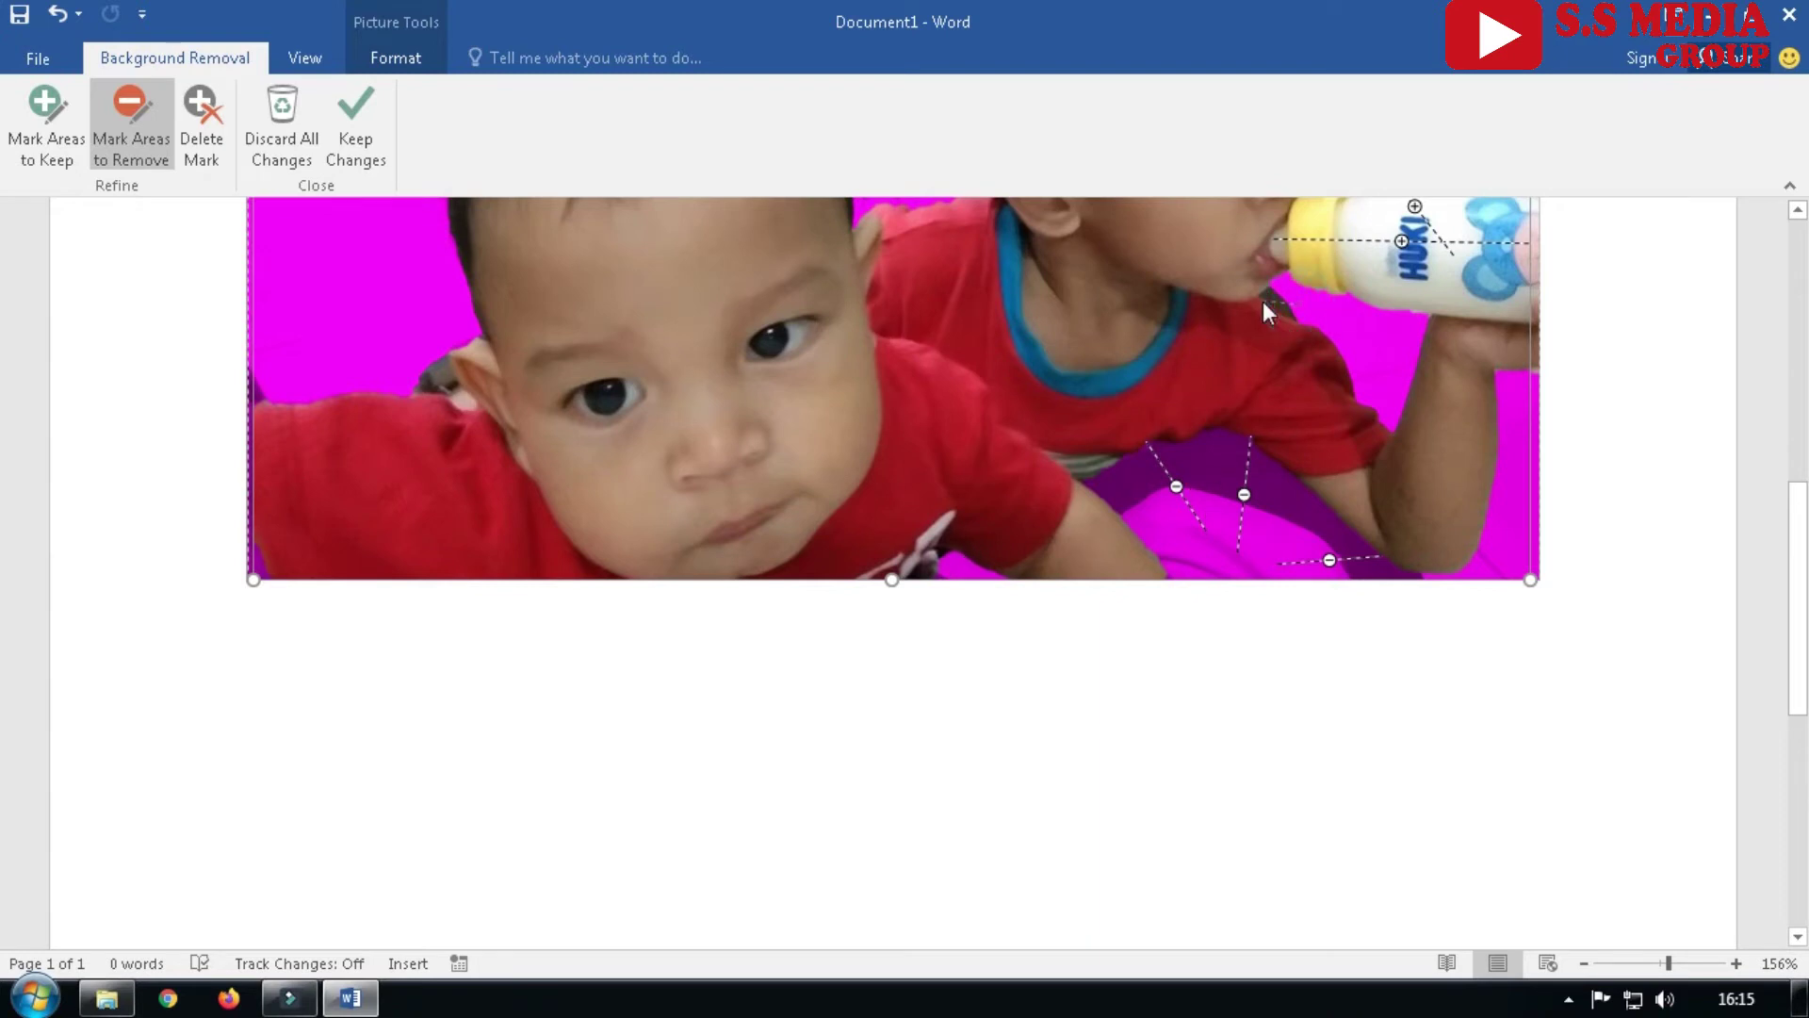
pyautogui.moveTo(1263, 302); pyautogui.dragTo(1292, 303)
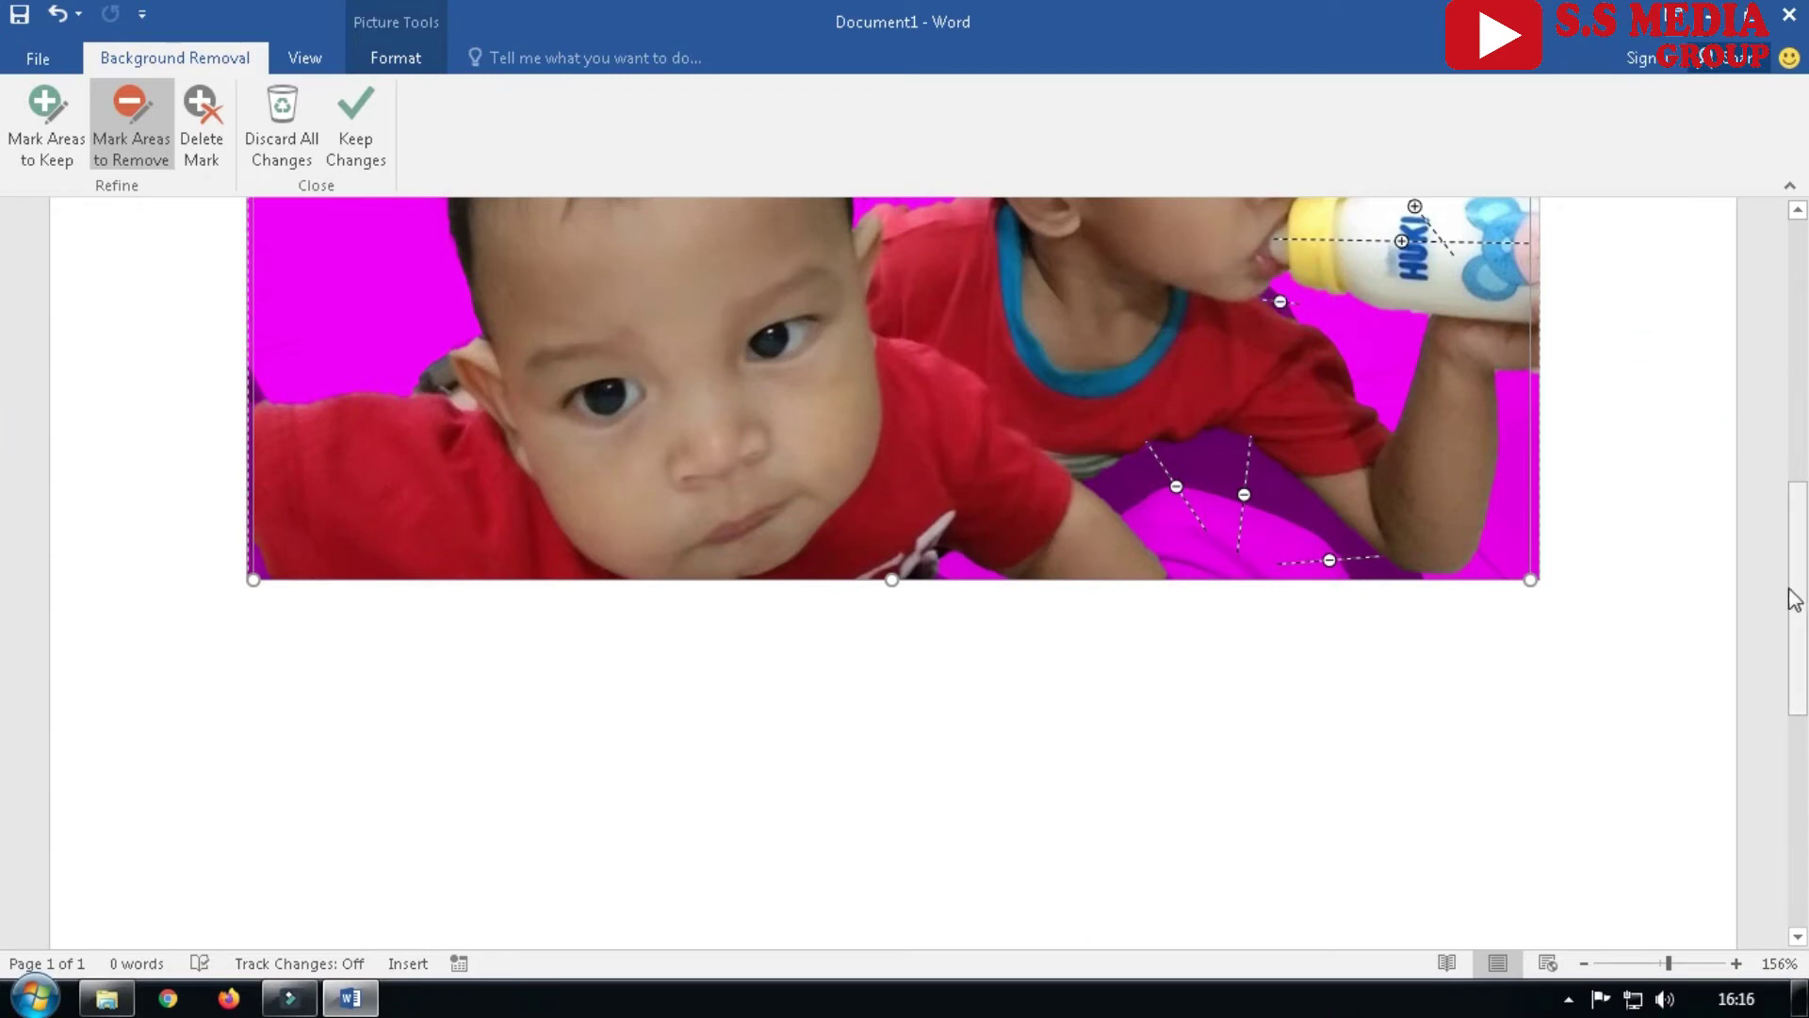
# Mark the background beside the baby's ear and along the hair edge for removal
pyautogui.scroll(3, 1797, 600)
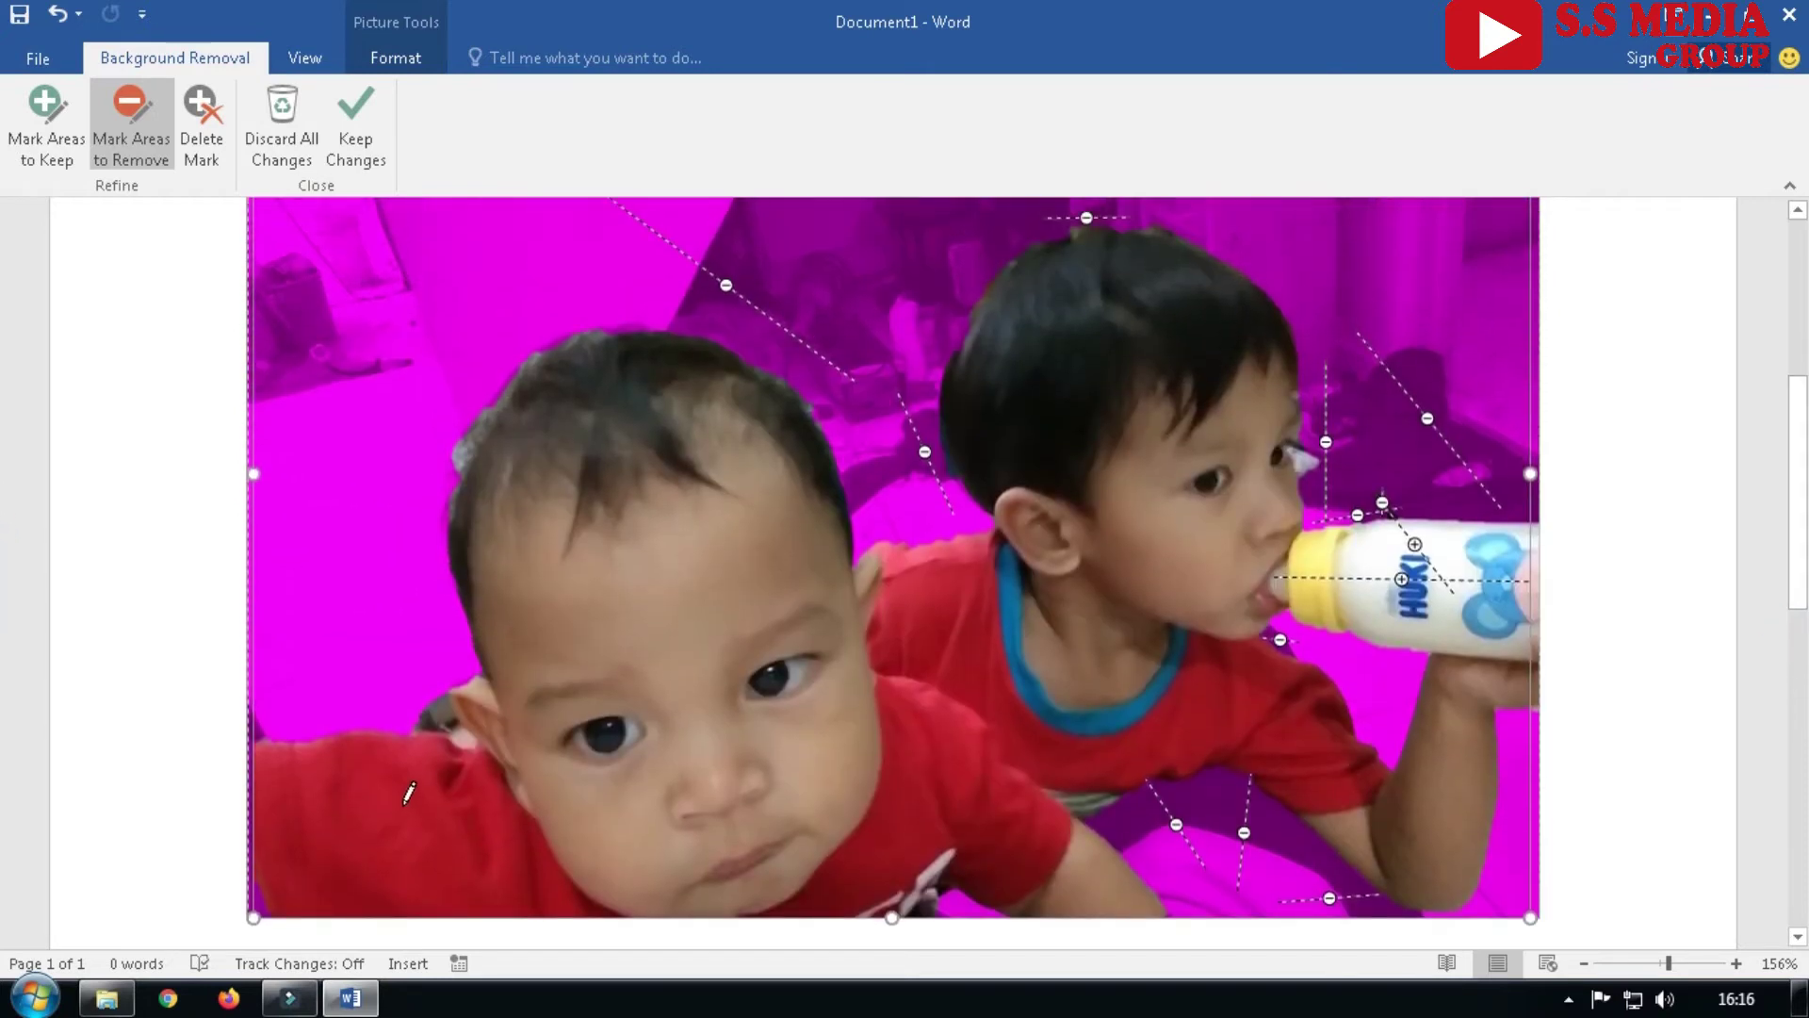
pyautogui.moveTo(415, 692); pyautogui.dragTo(435, 711)
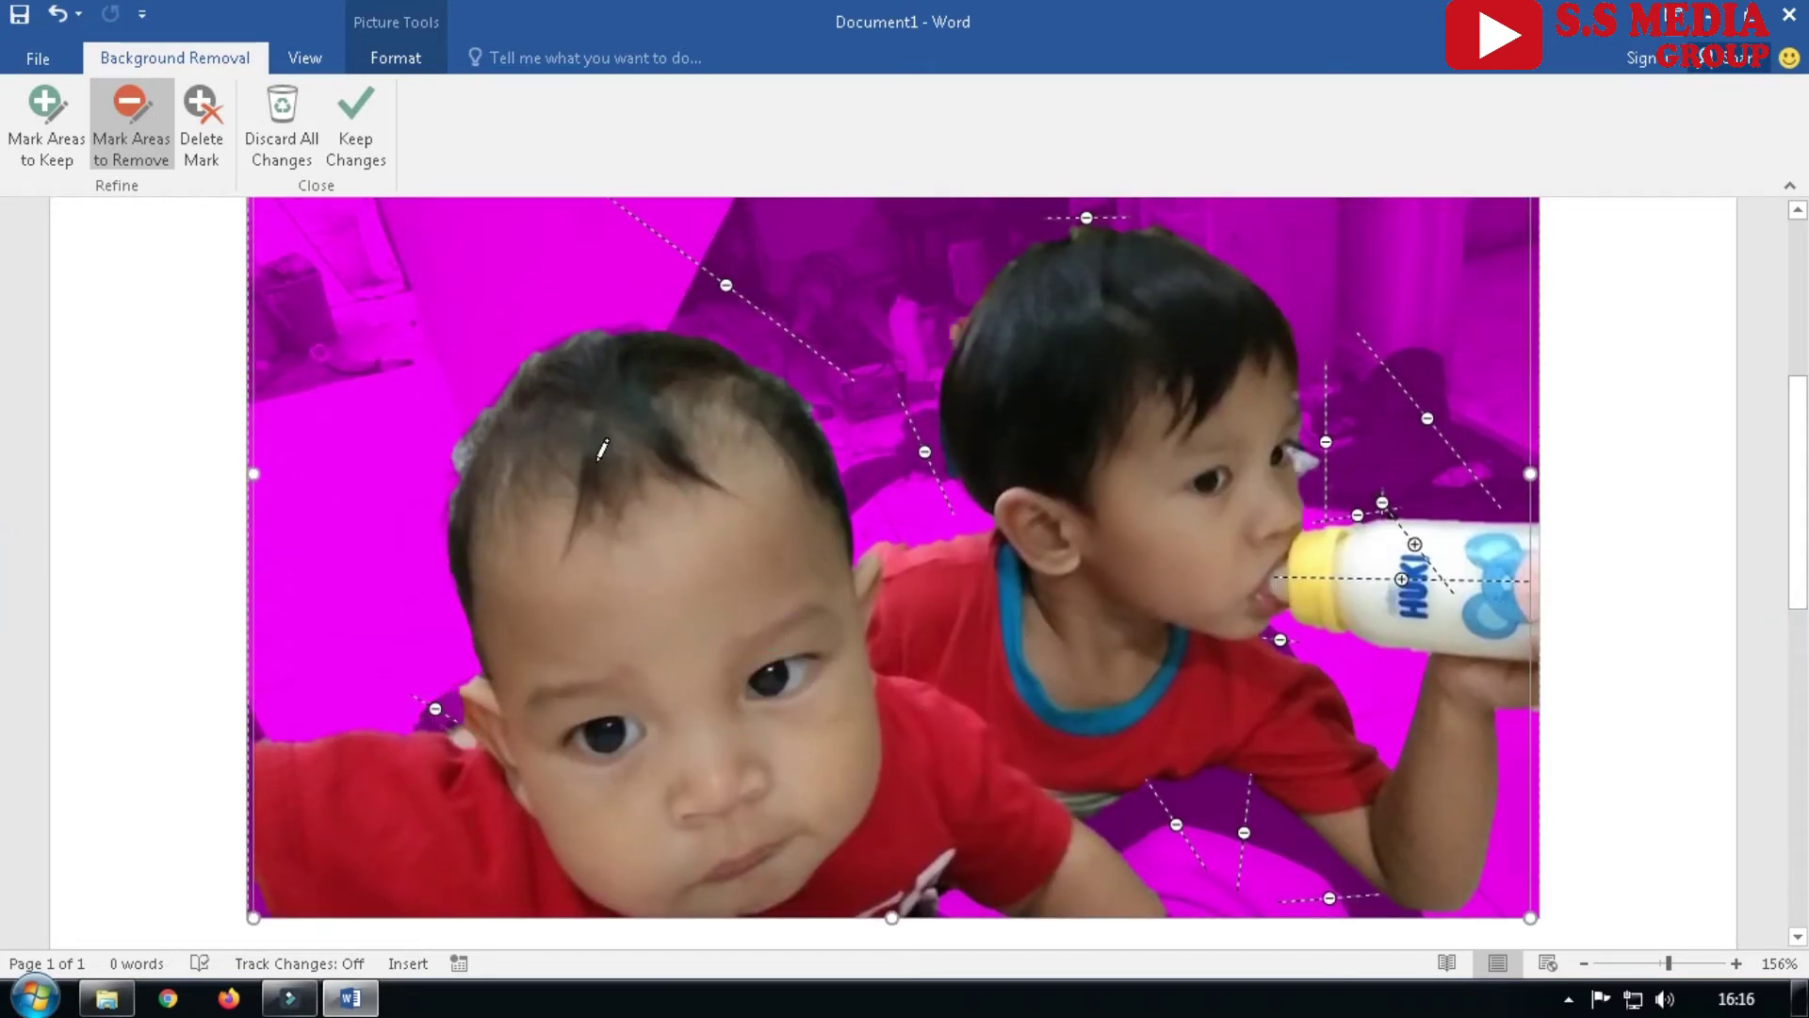
pyautogui.moveTo(460, 404); pyautogui.dragTo(468, 419)
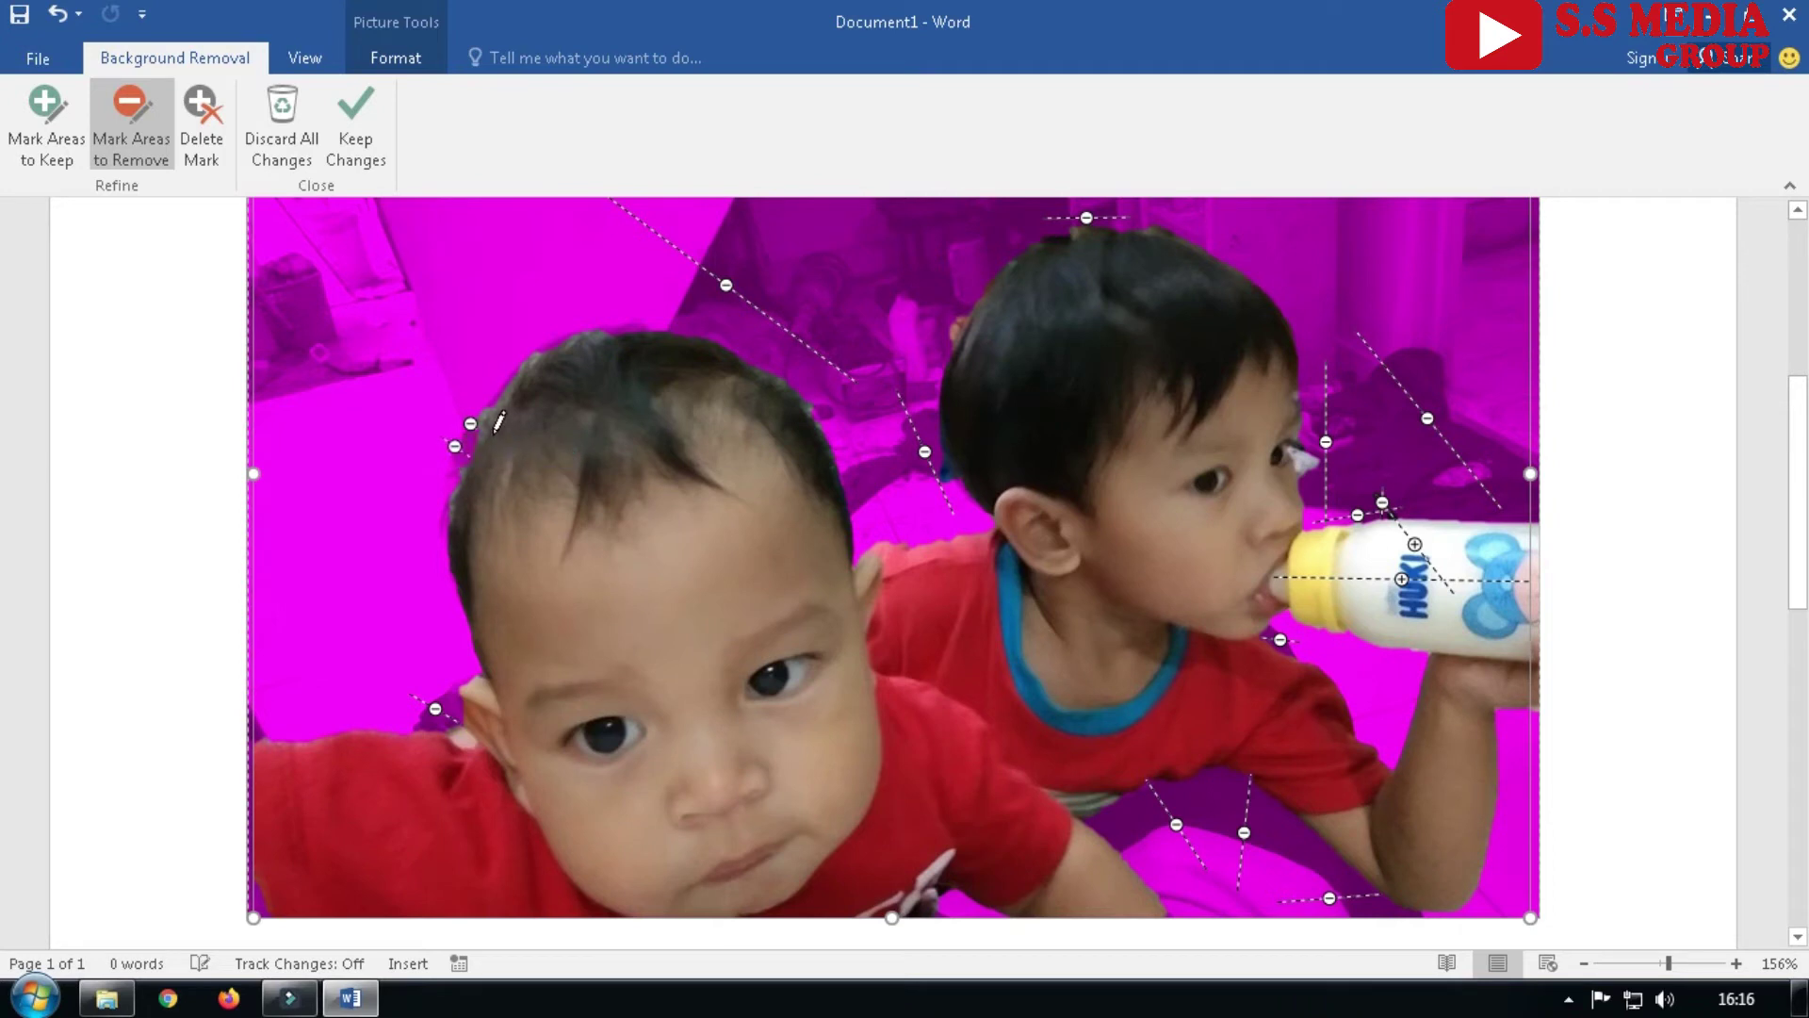
pyautogui.click(501, 387)
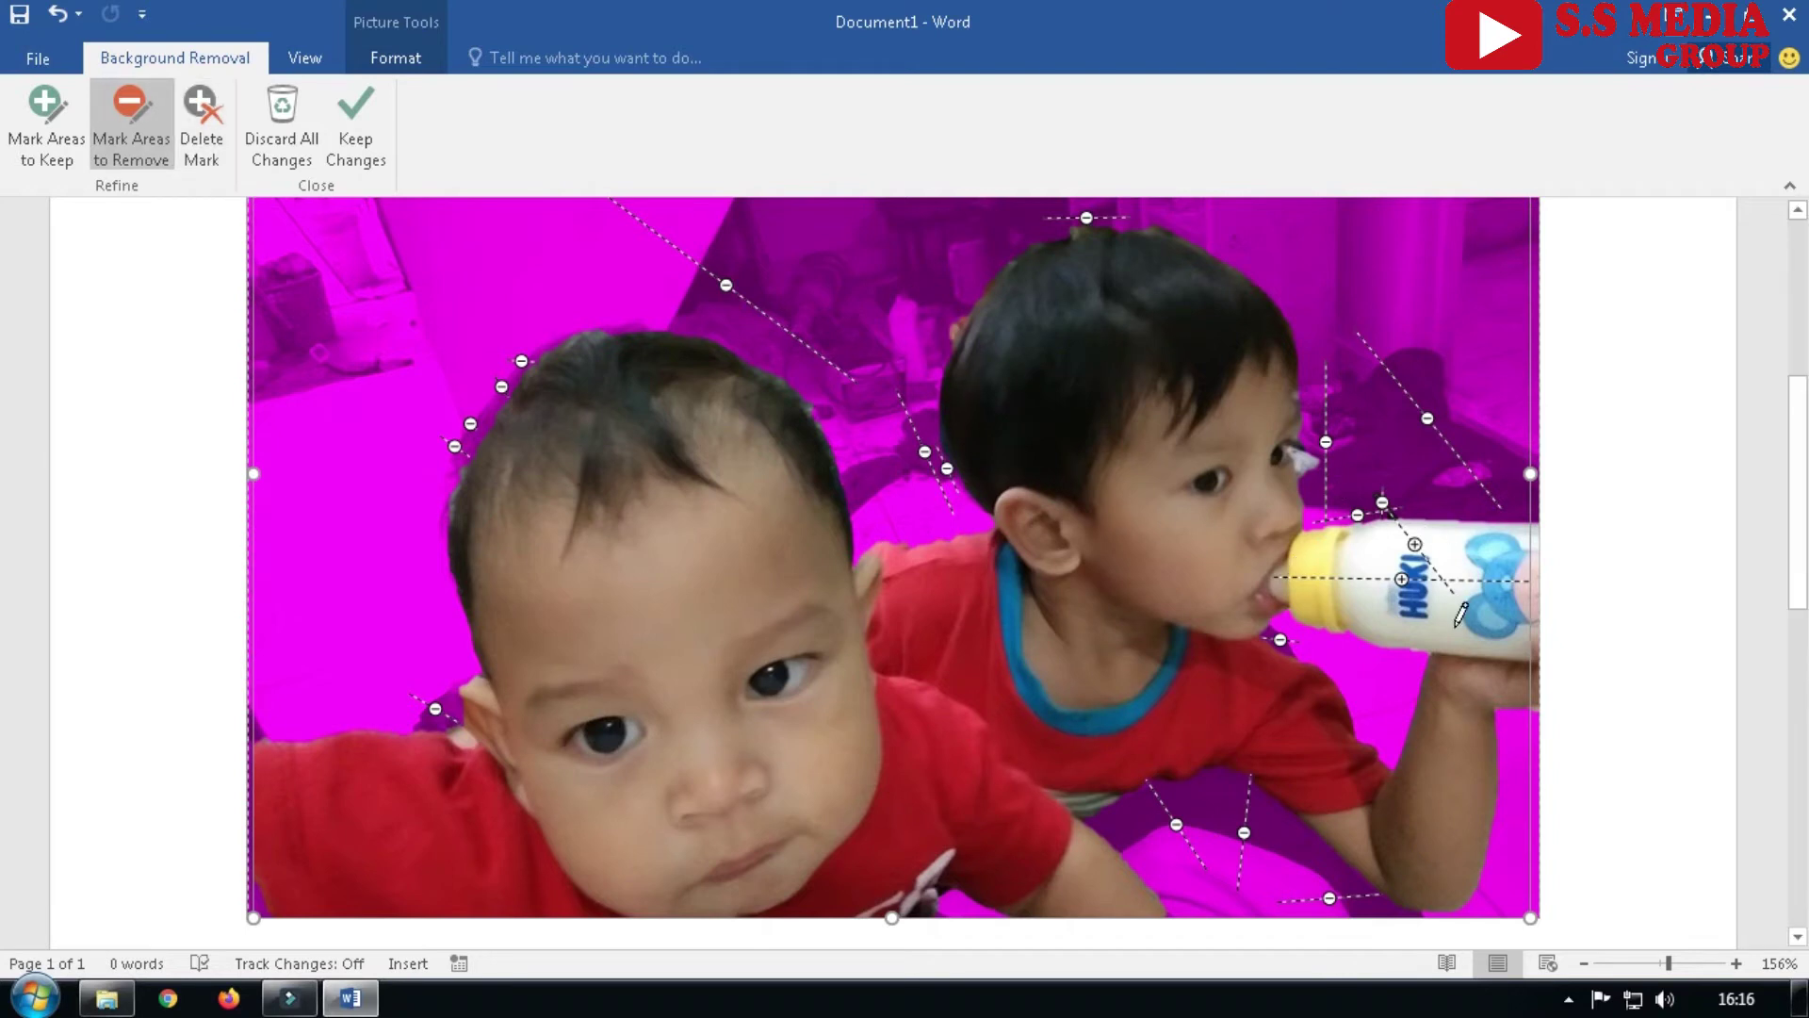
pyautogui.click(1306, 438)
# Undo the stray removal mark on the bottle and zoom out to 77% to see the page
pyautogui.moveTo(1803, 569); pyautogui.dragTo(1802, 495)
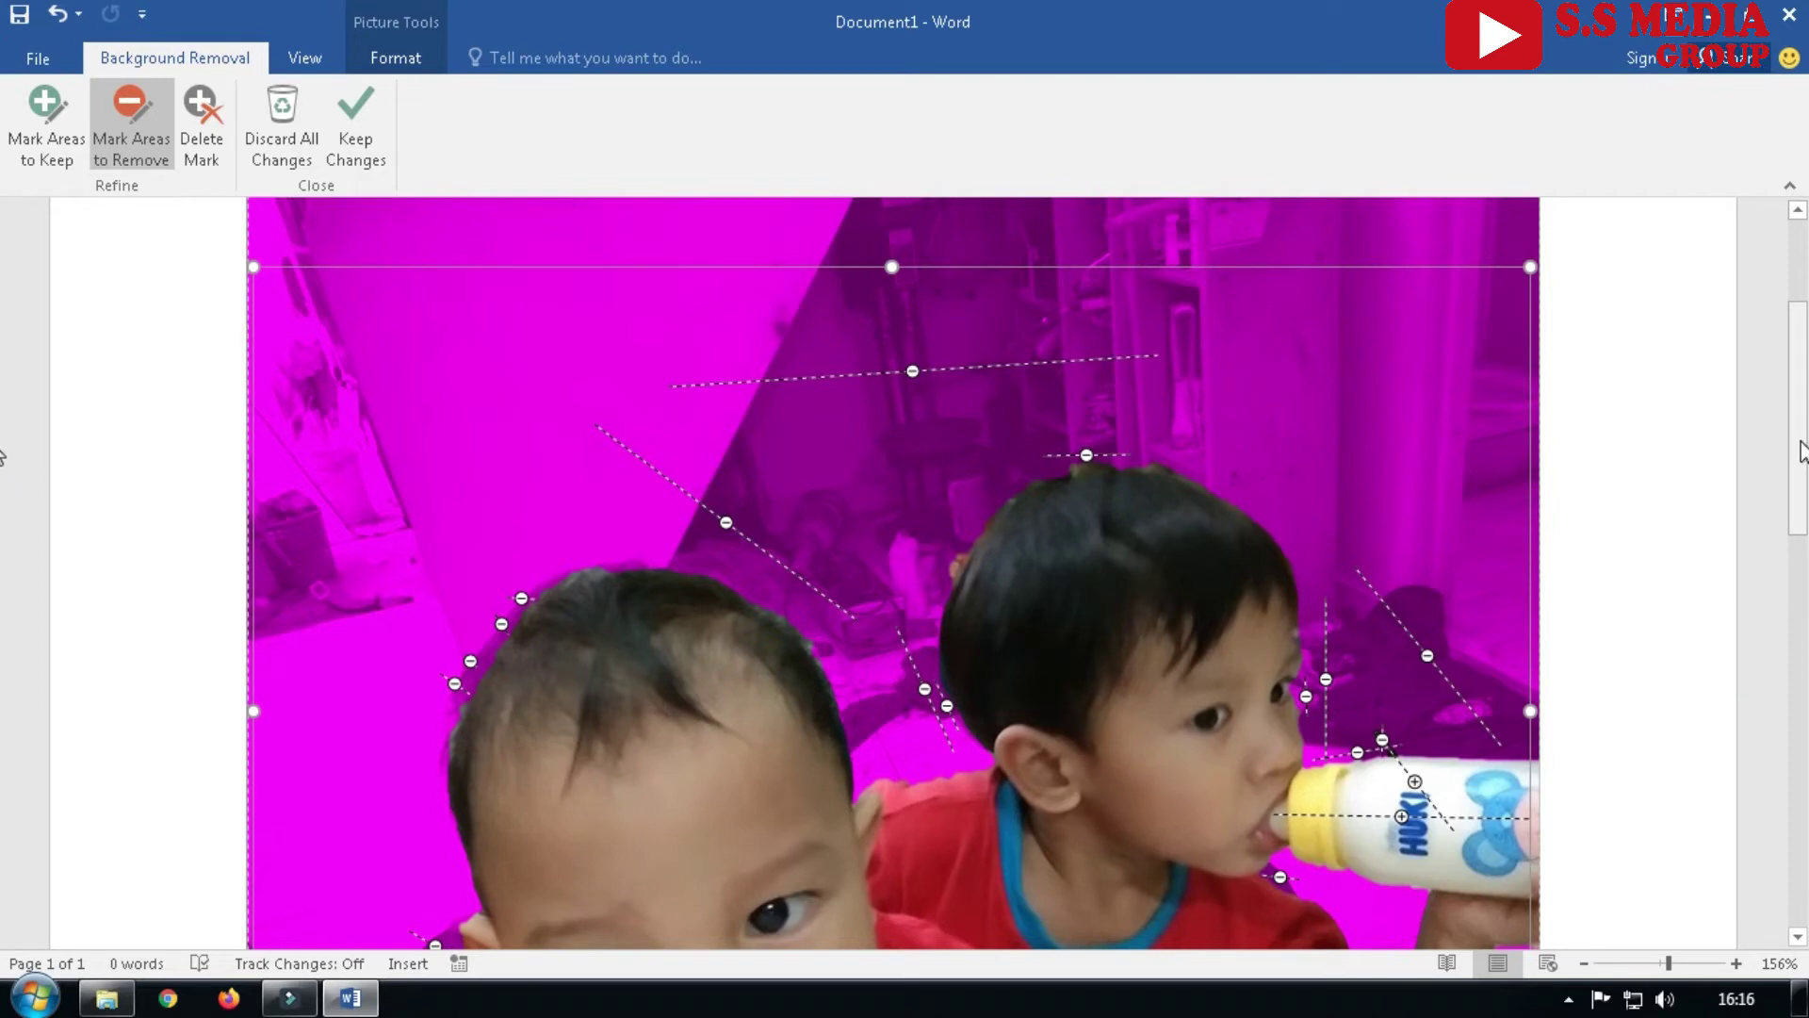
pyautogui.moveTo(1801, 443); pyautogui.dragTo(1801, 515)
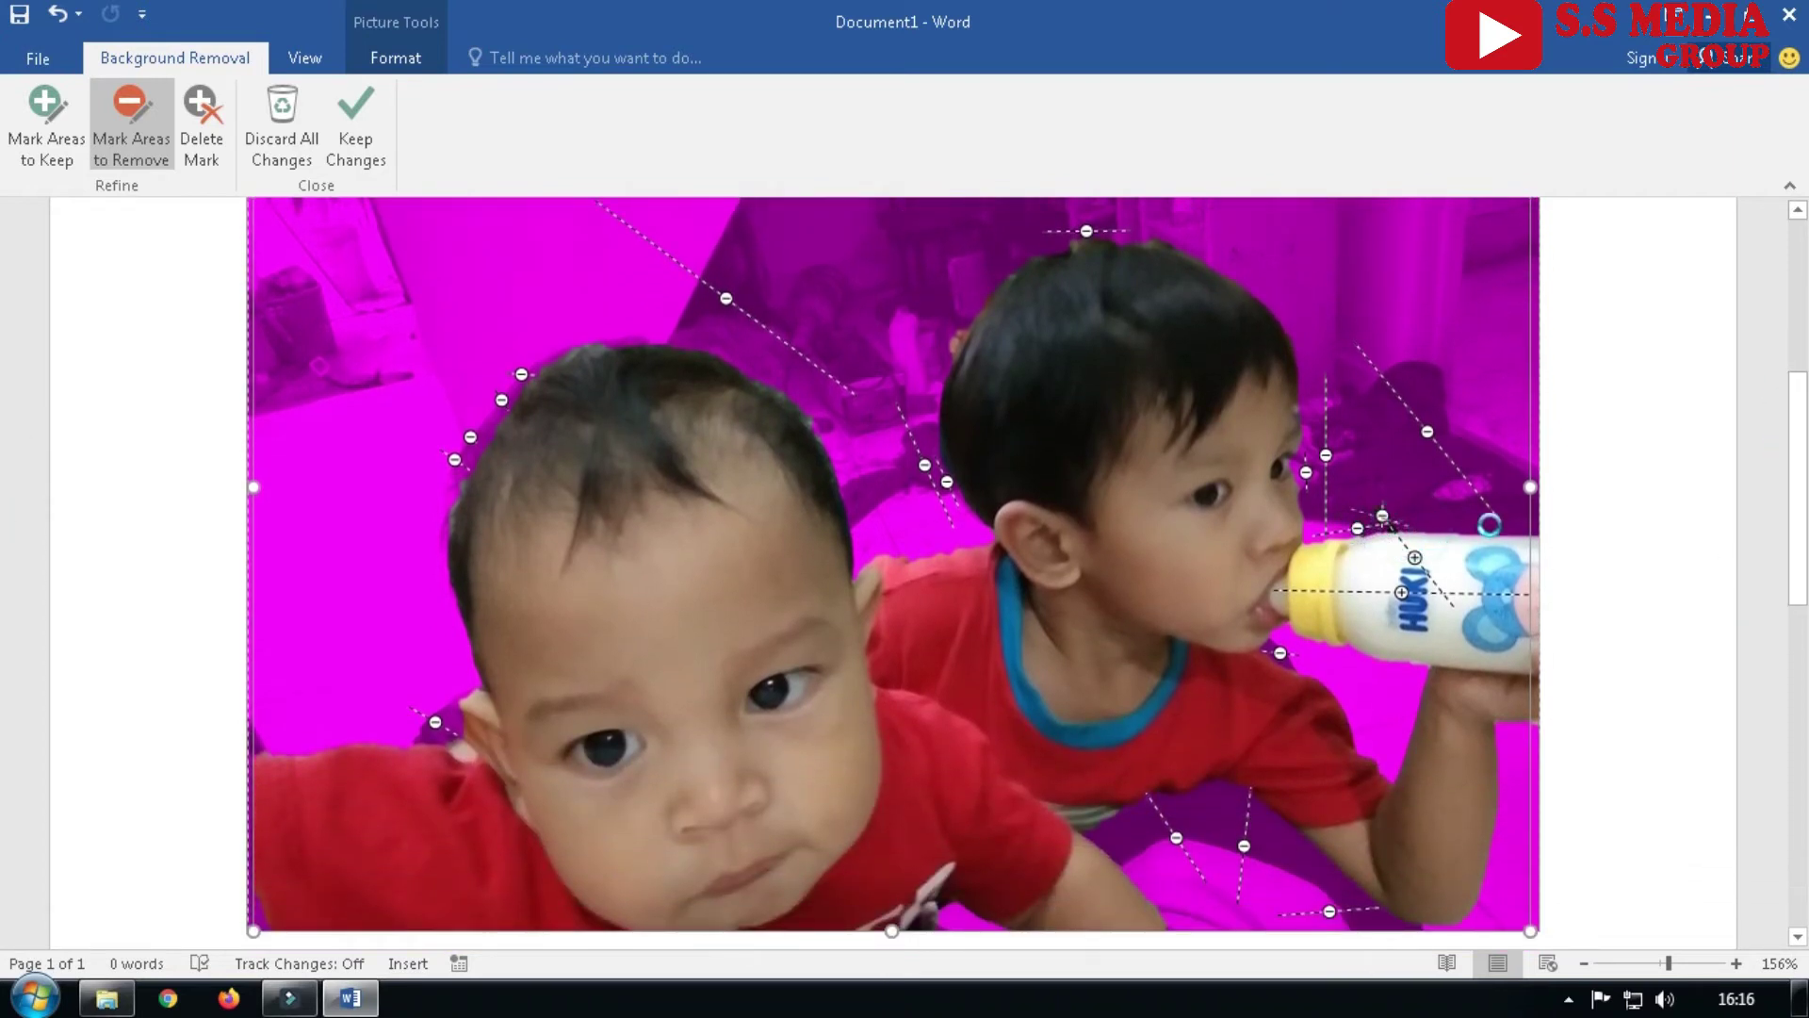
pyautogui.scroll(1, 1425, 513)
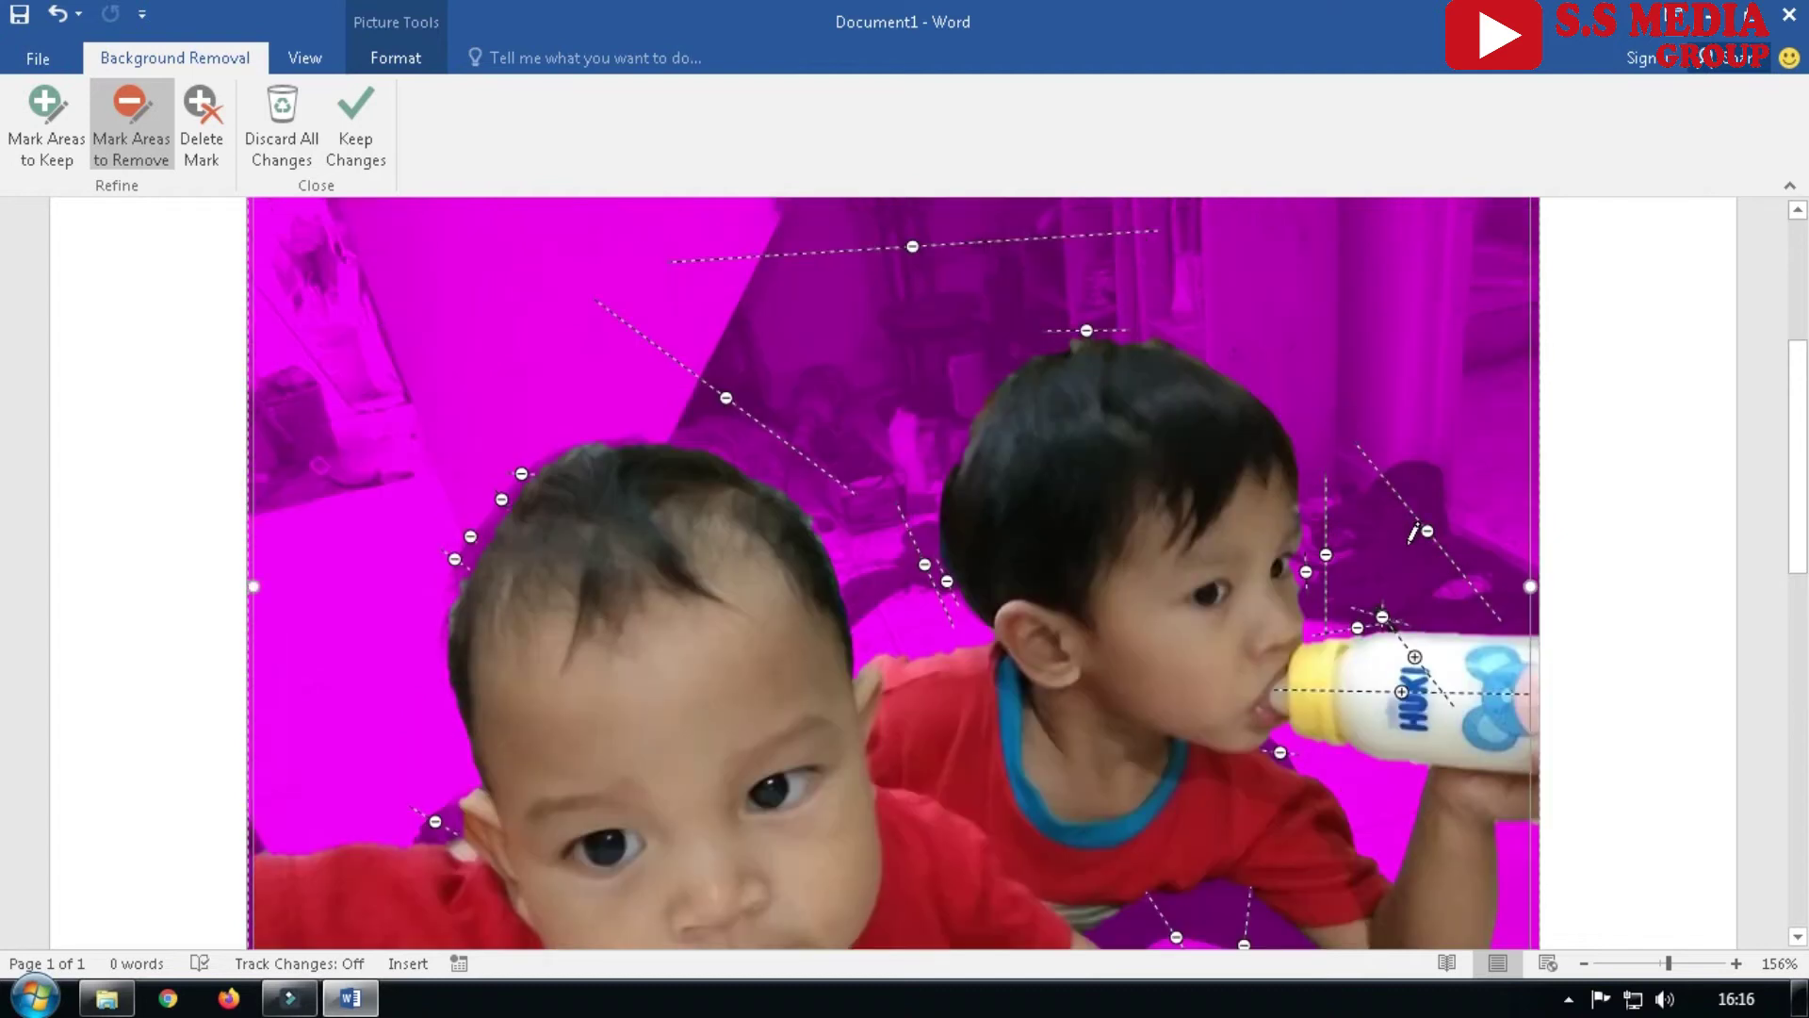
pyautogui.scroll(1, 1402, 633)
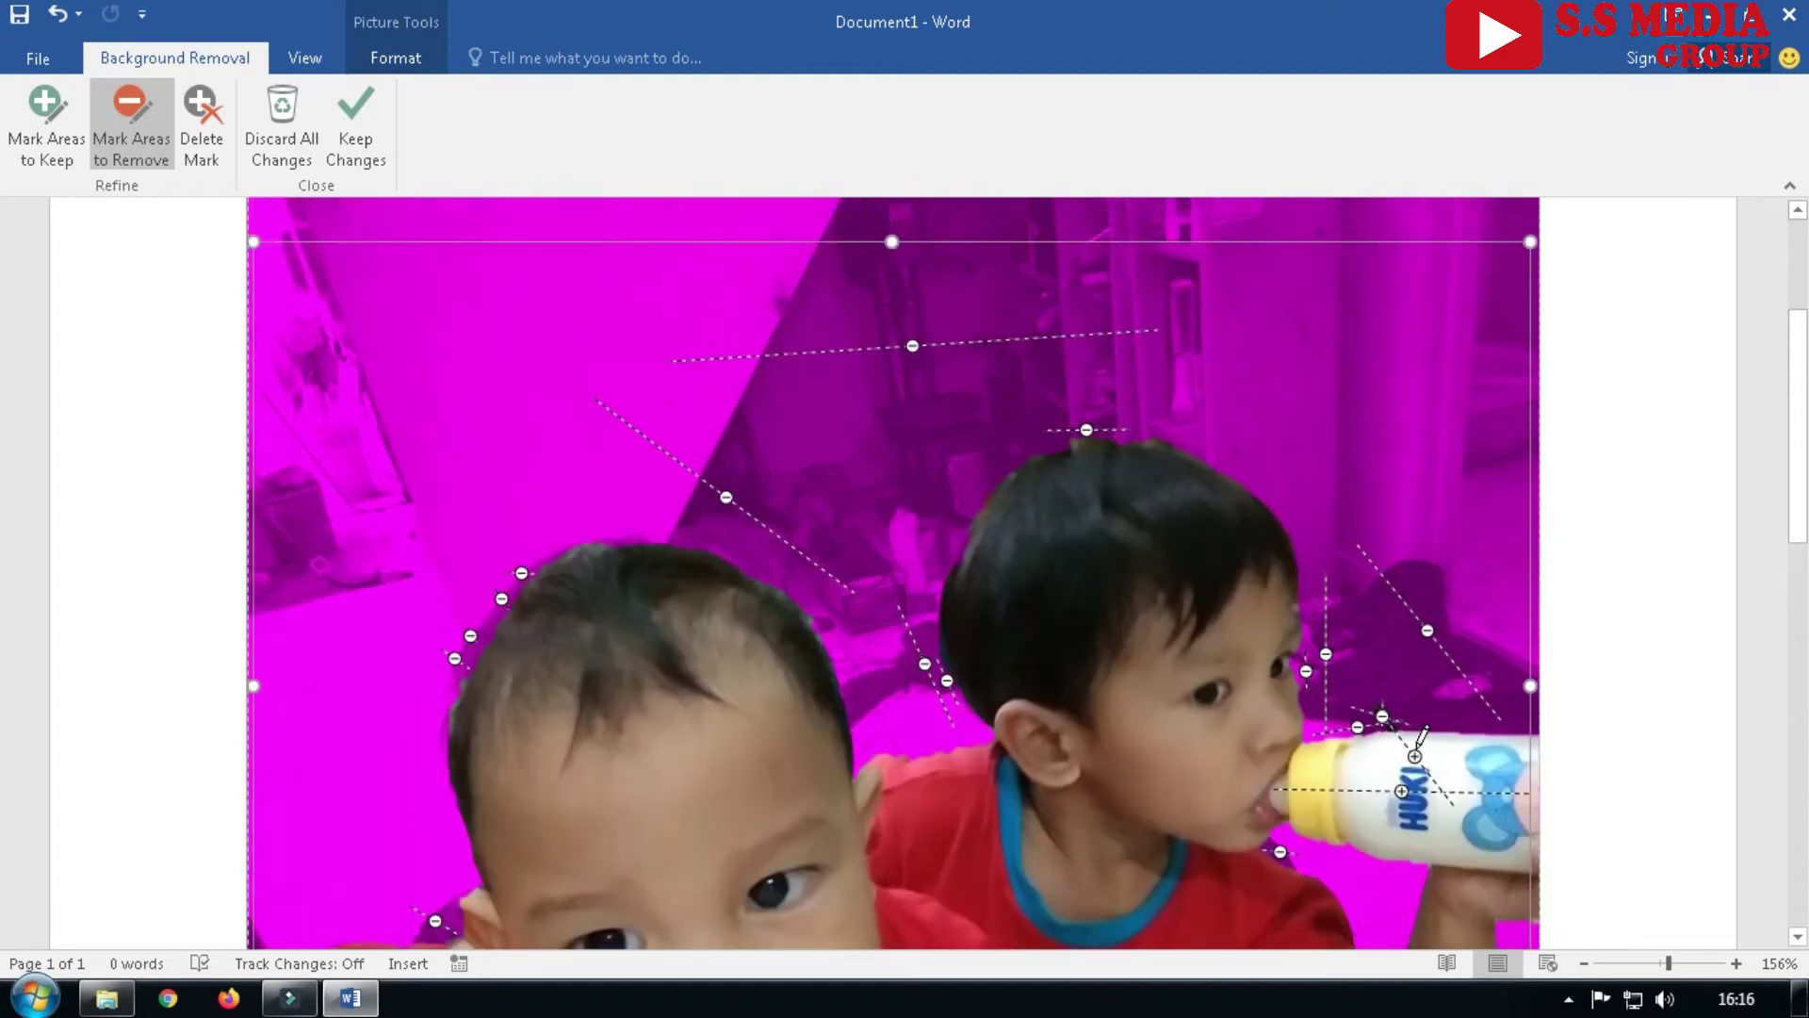
pyautogui.scroll(1, 1420, 740)
pyautogui.scroll(-1, 1427, 791)
pyautogui.click(1427, 762)
pyautogui.hotkey('ctrl', 'z')
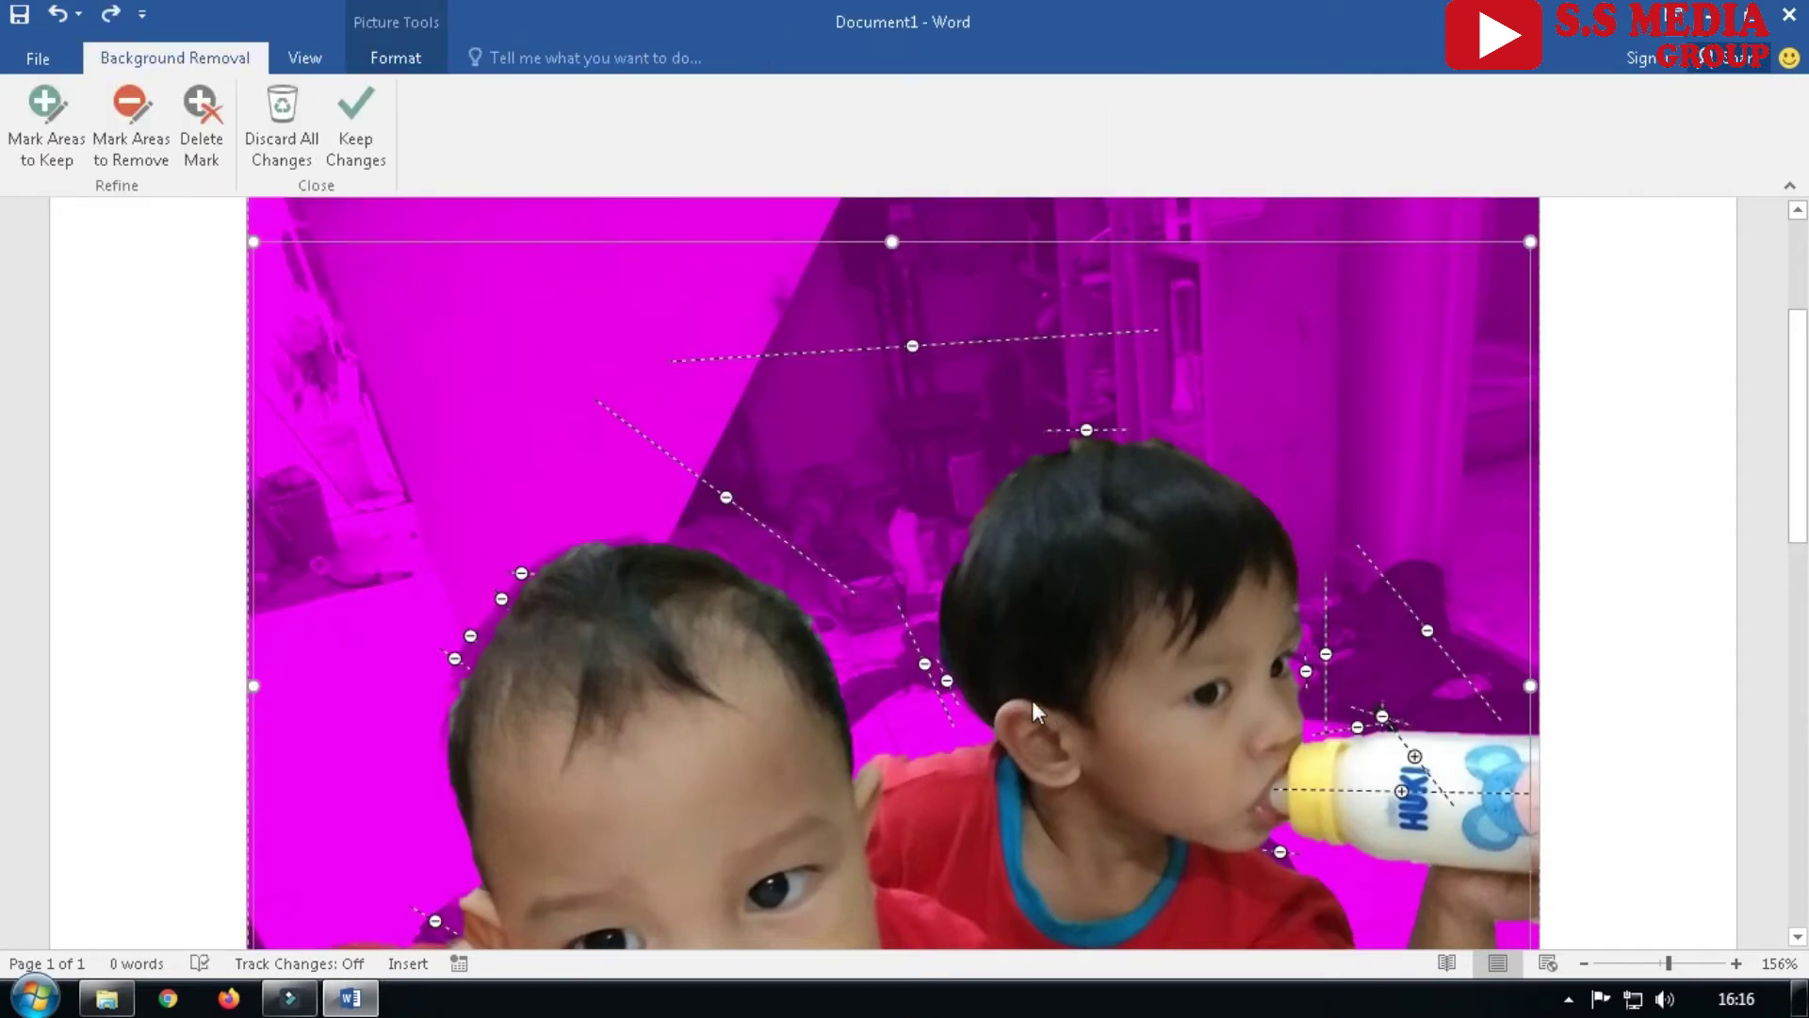
pyautogui.scroll(-3, 1010, 686)
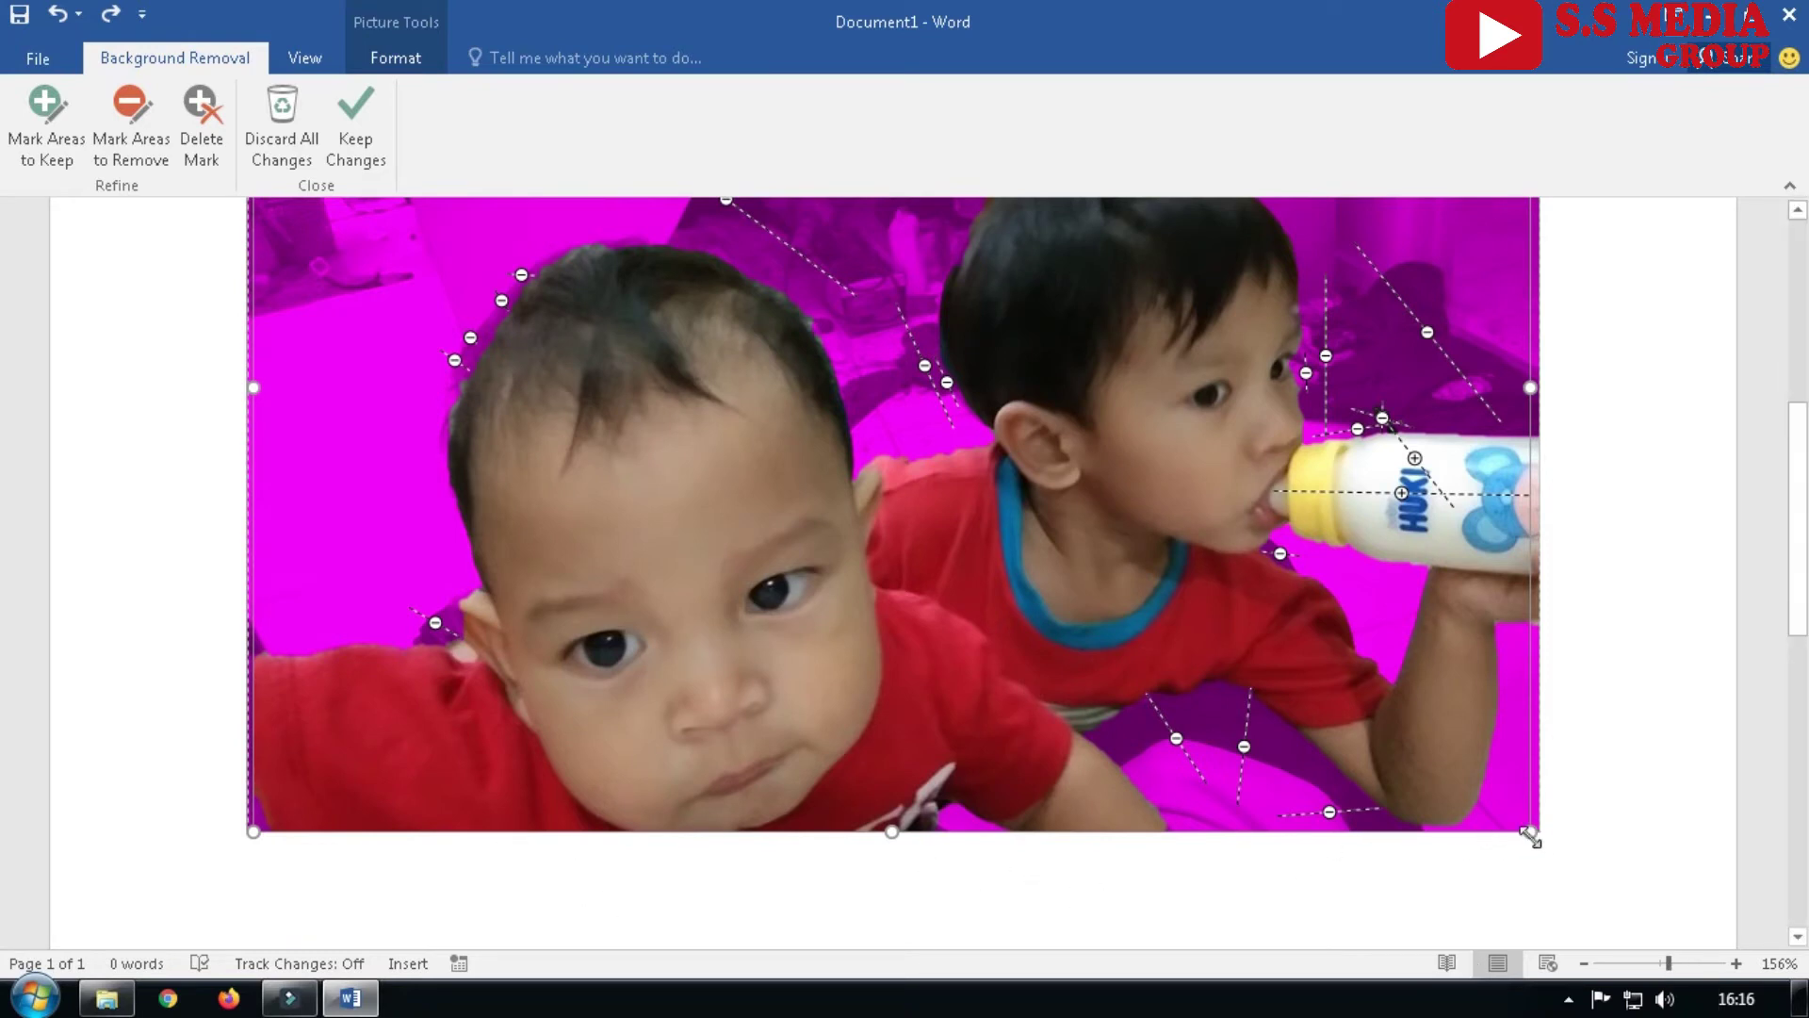
pyautogui.moveTo(1667, 963); pyautogui.dragTo(1644, 963)
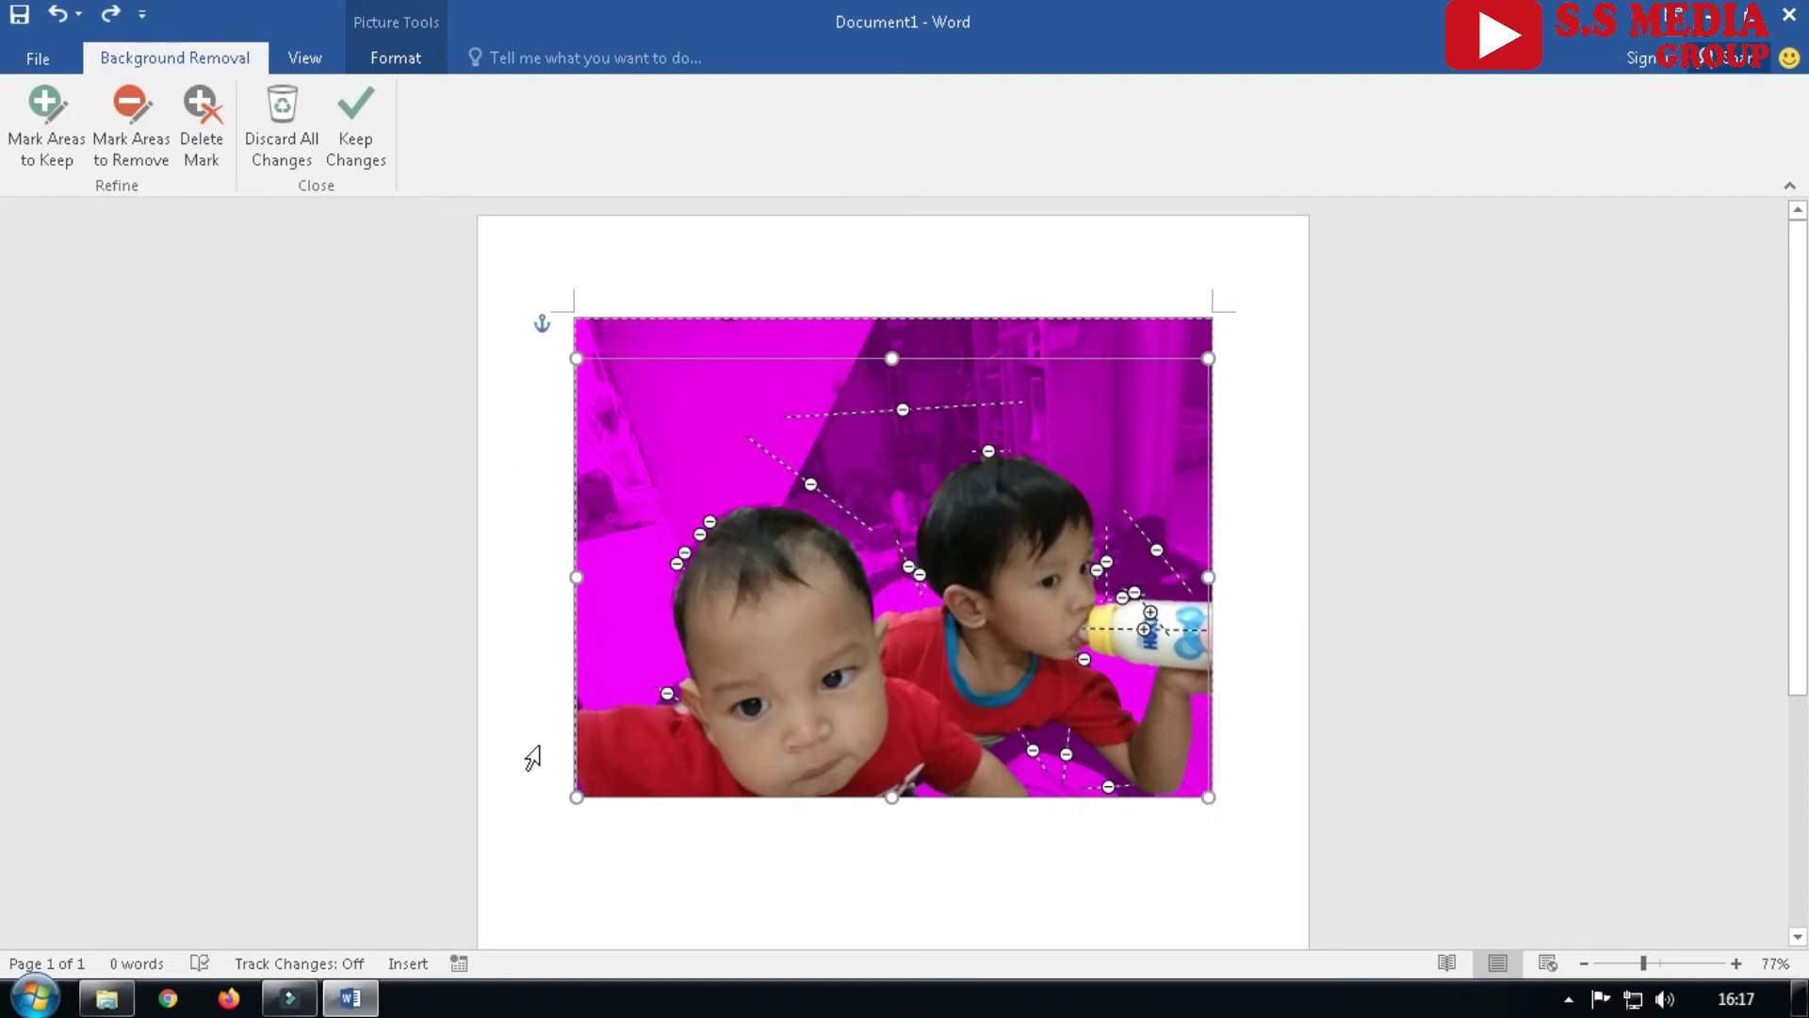
# Keep Changes to apply the background removal, then move the cut-out up and left
pyautogui.click(1173, 842)
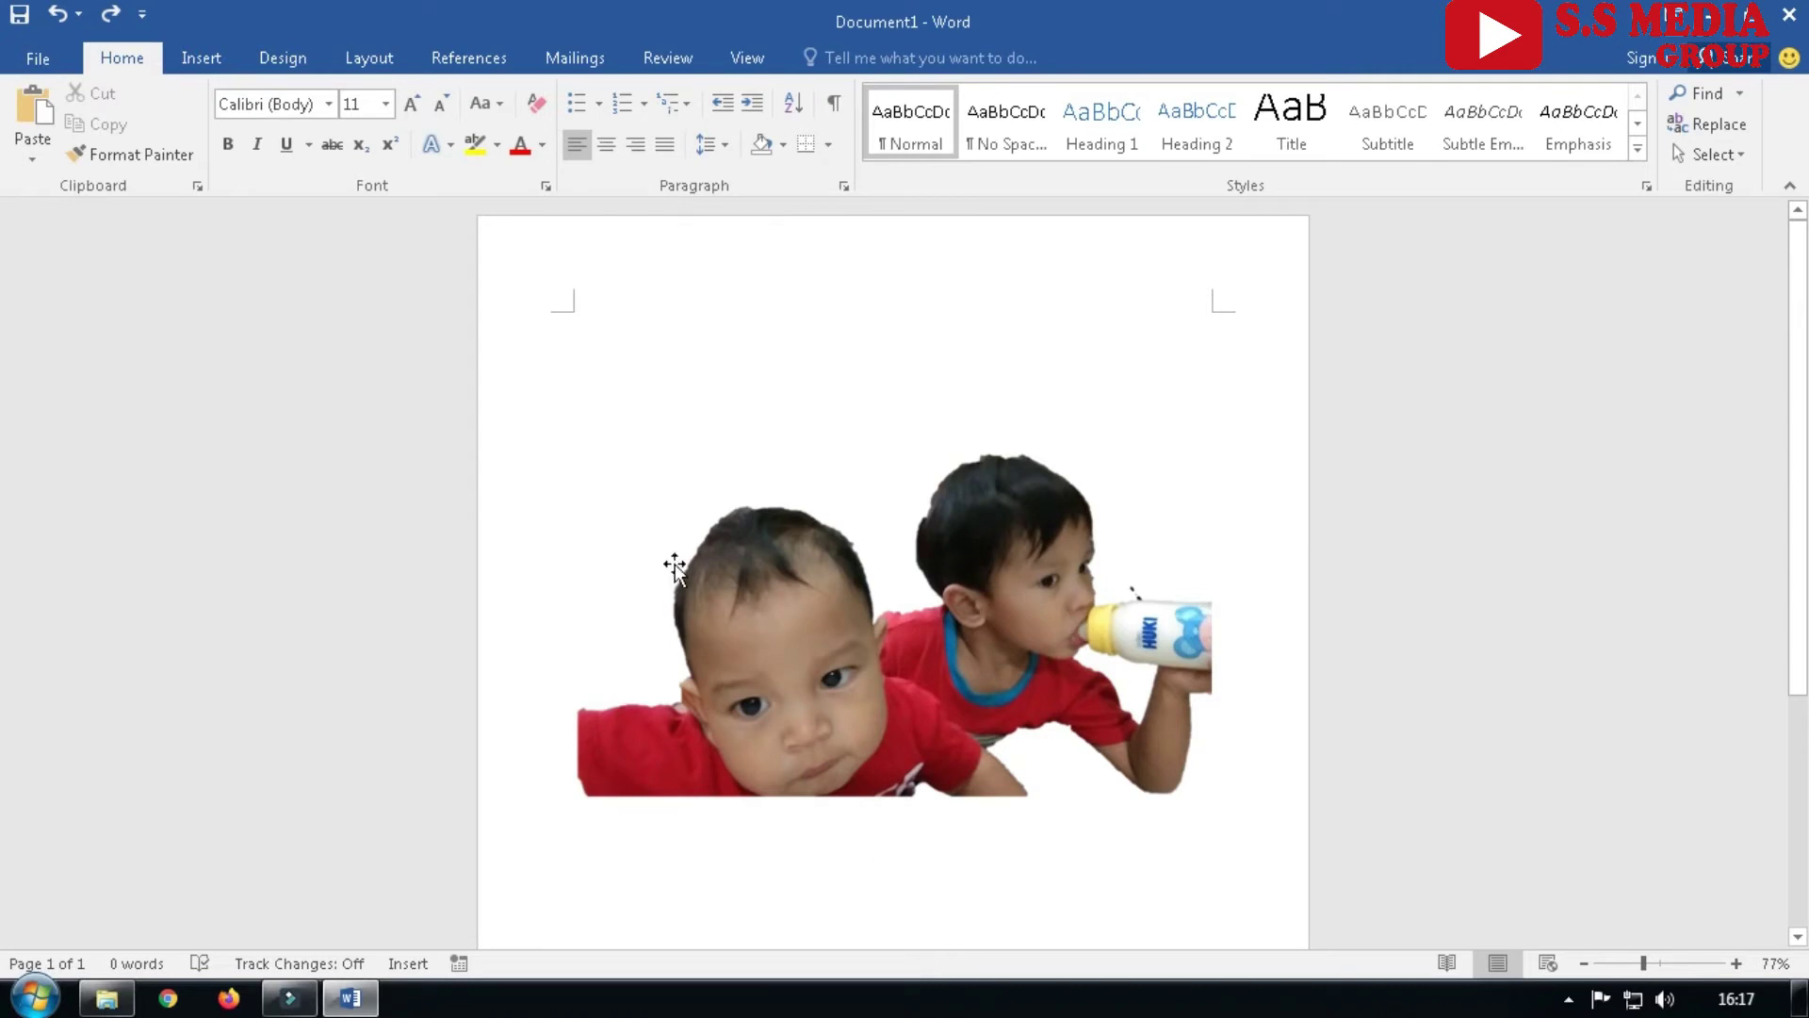
pyautogui.click(1046, 581)
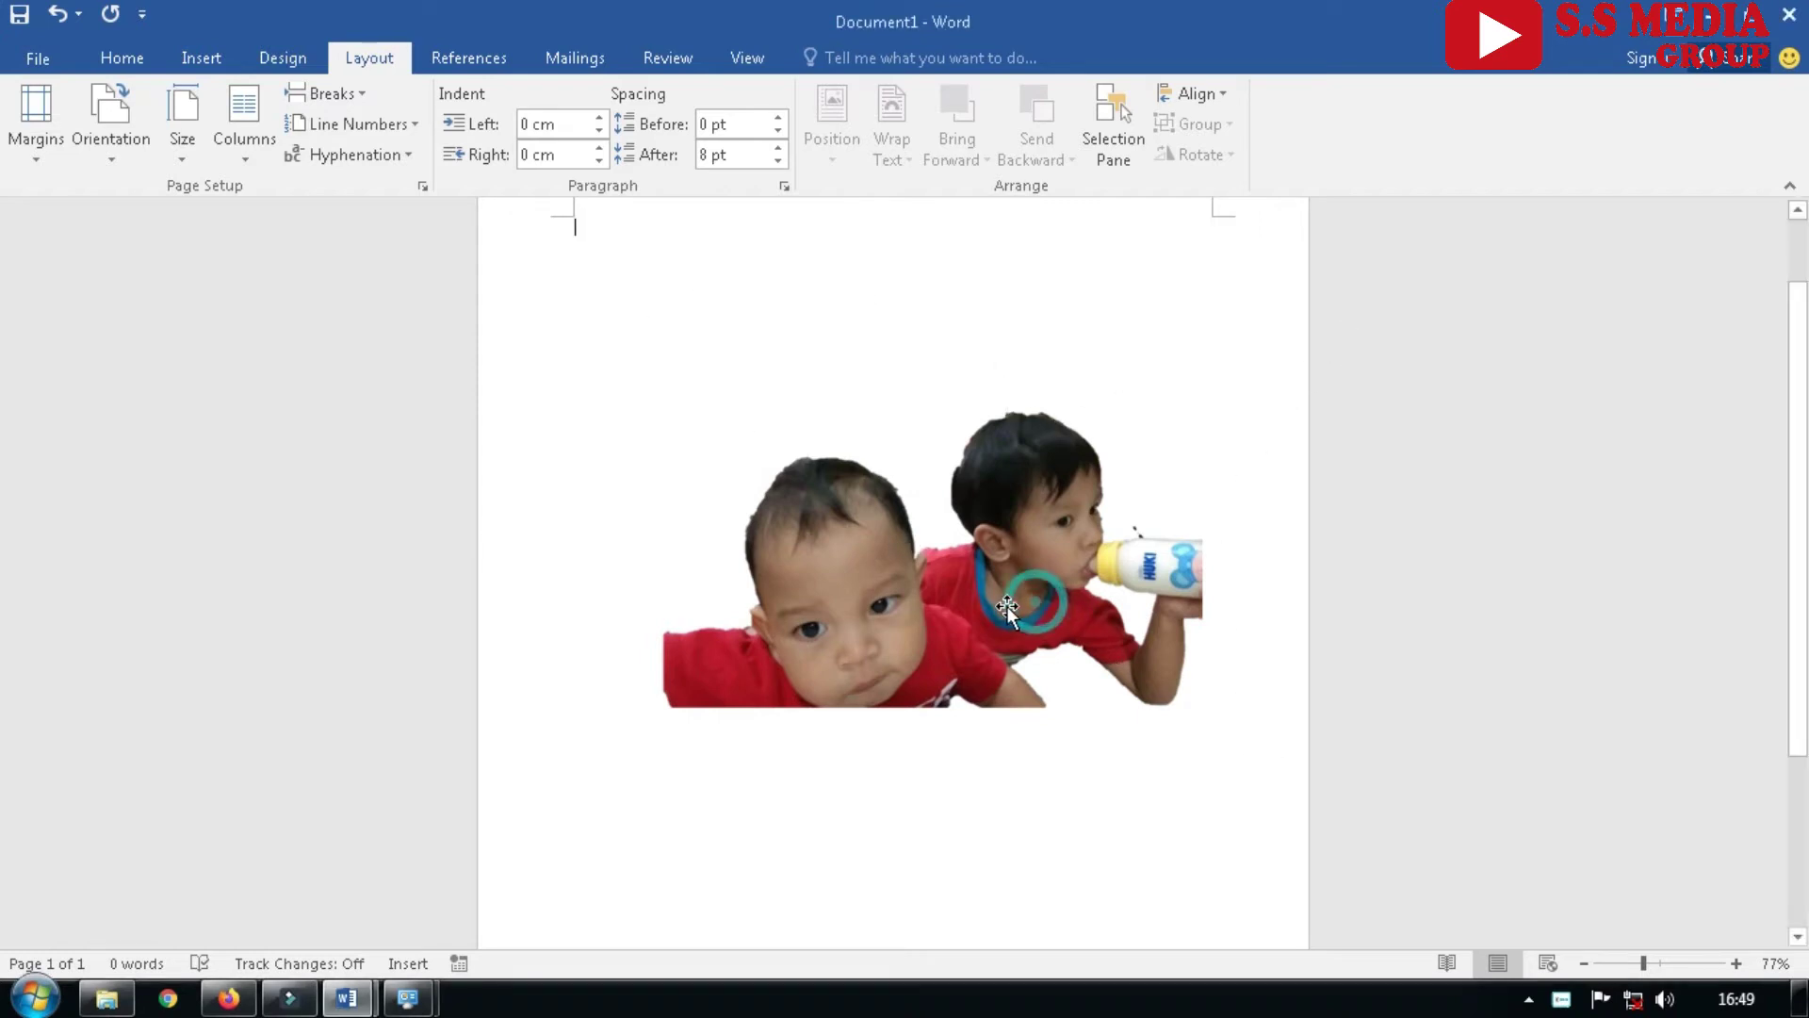
pyautogui.moveTo(897, 616)
pyautogui.mouseDown()
pyautogui.moveTo(844, 635)
pyautogui.moveTo(827, 571)
pyautogui.mouseUp()
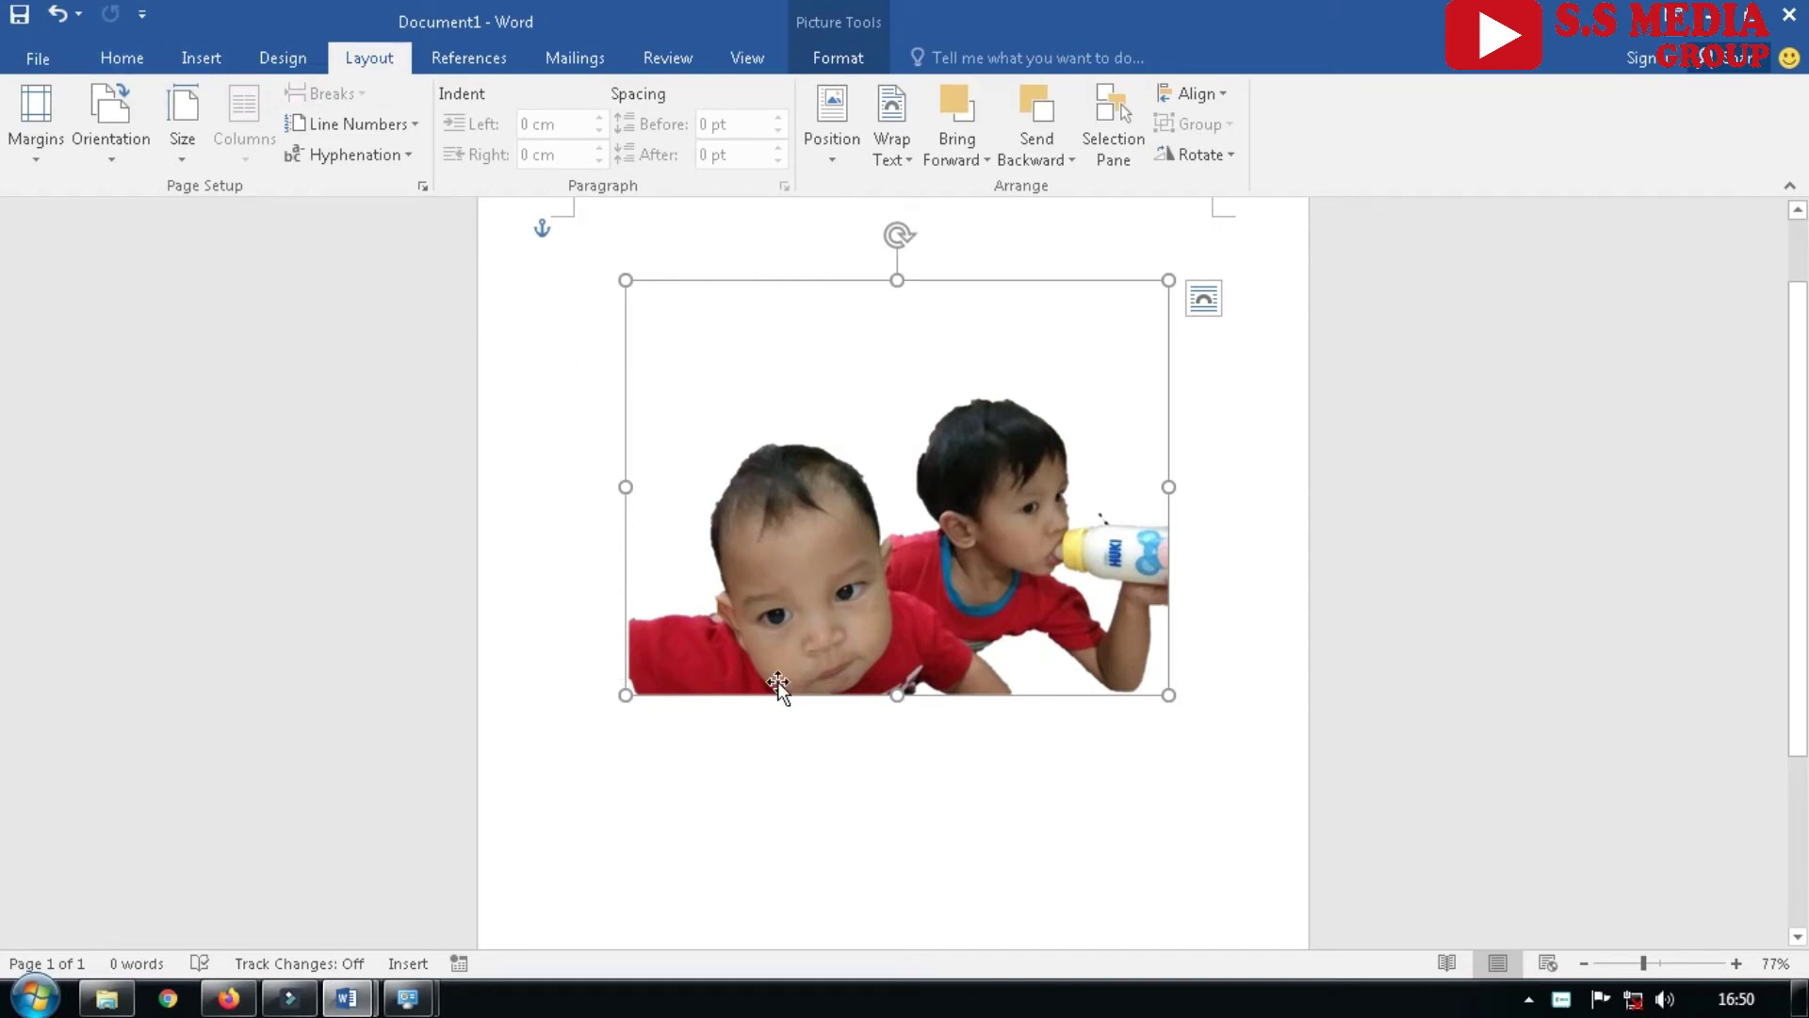
# Use Save as Picture to save the cut-out as PNG 'latar transparan' in Pictures
pyautogui.rightClick(816, 556)
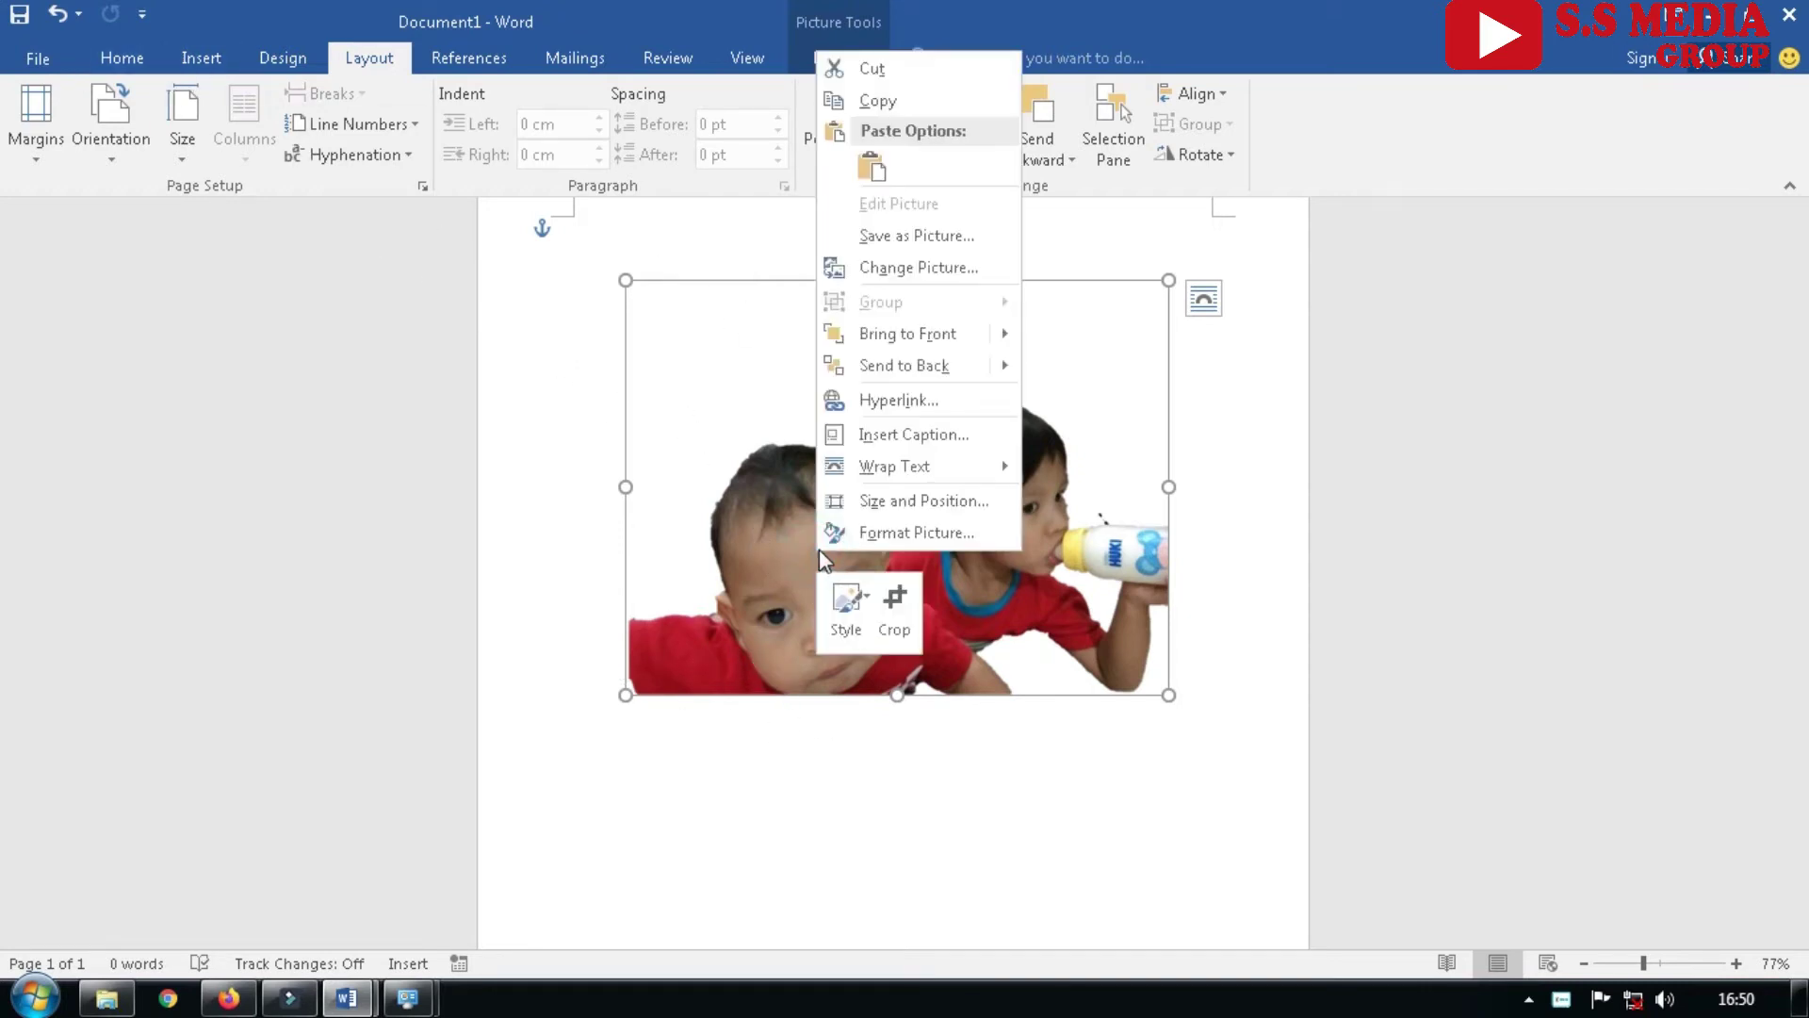
pyautogui.click(920, 236)
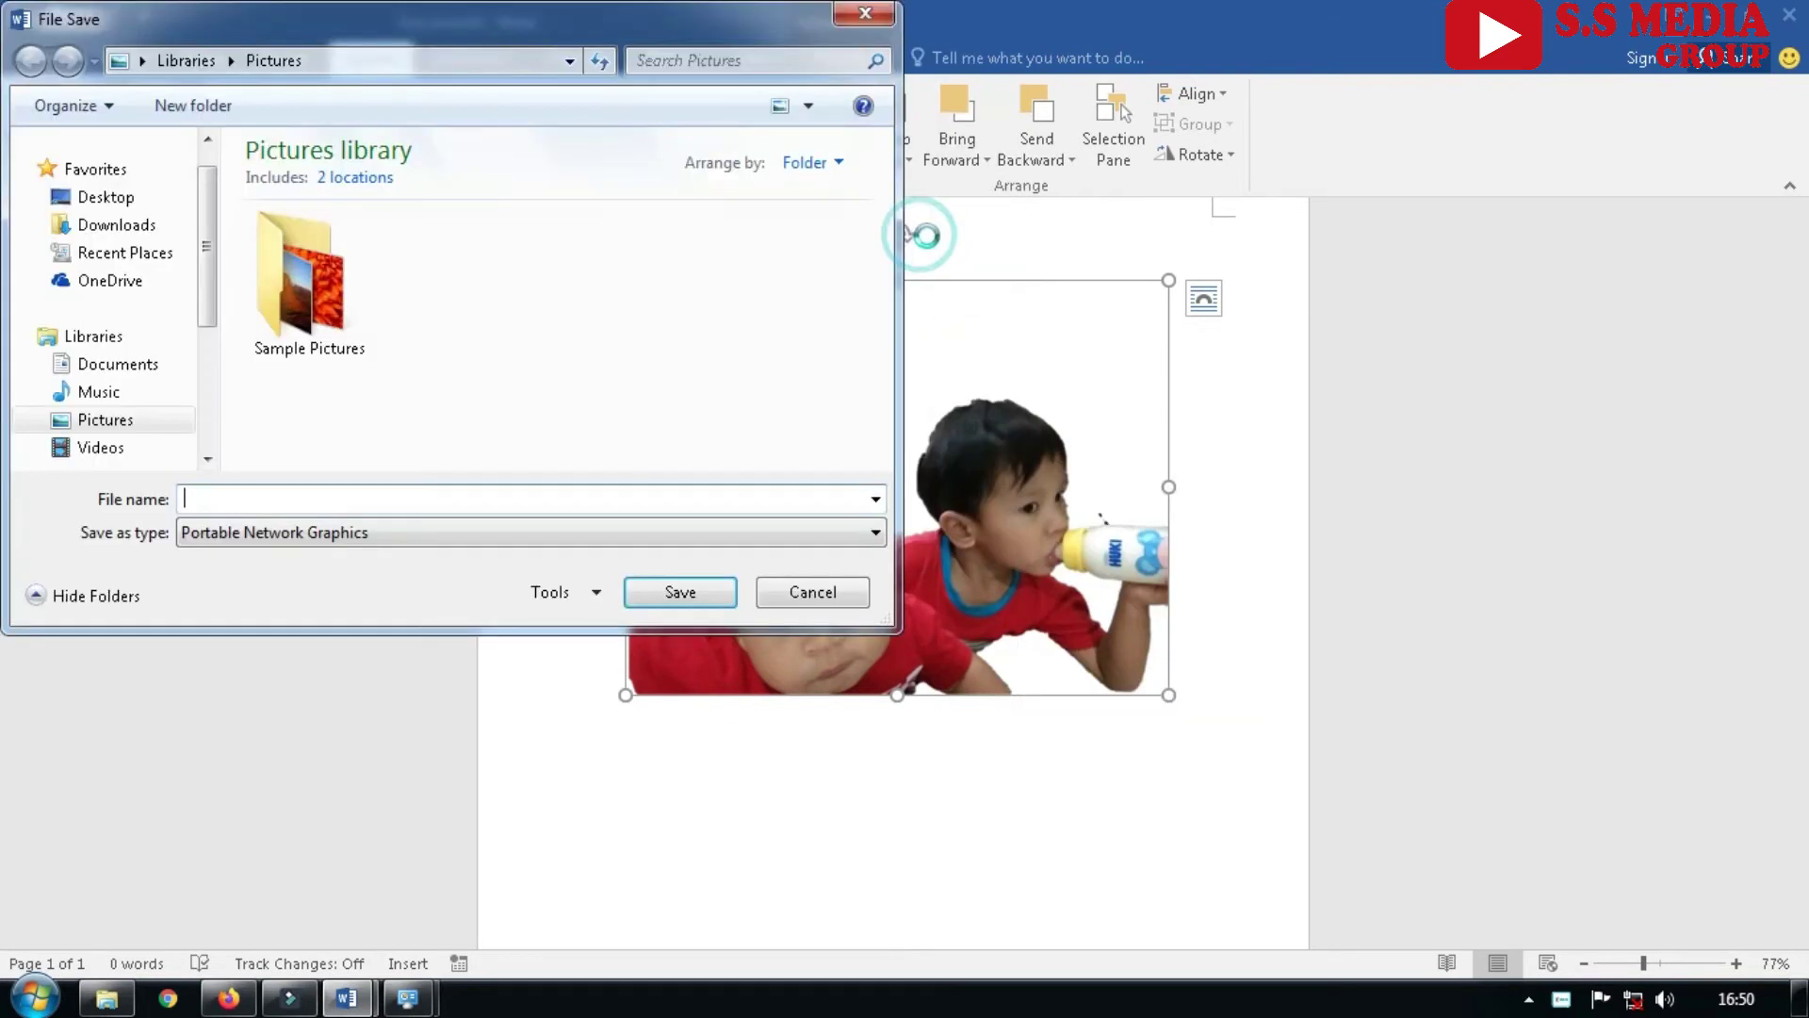
pyautogui.click(425, 500)
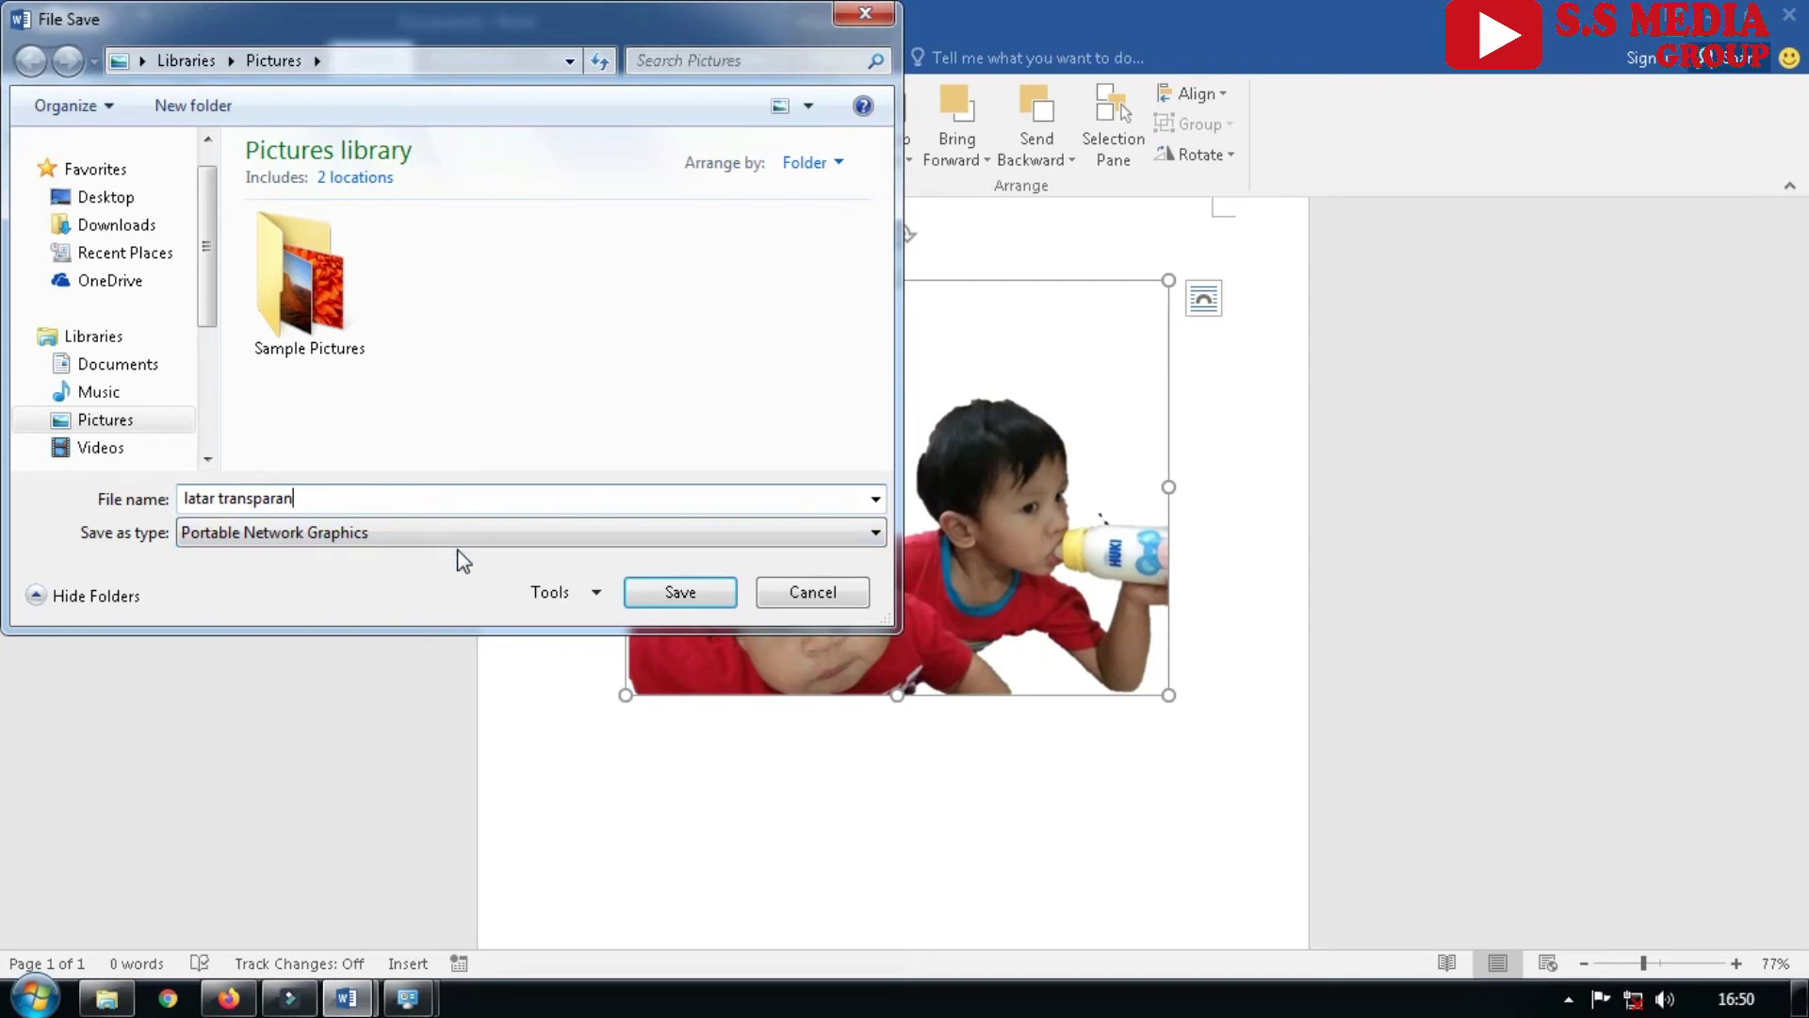
pyautogui.write('latar transparan')
pyautogui.click(387, 537)
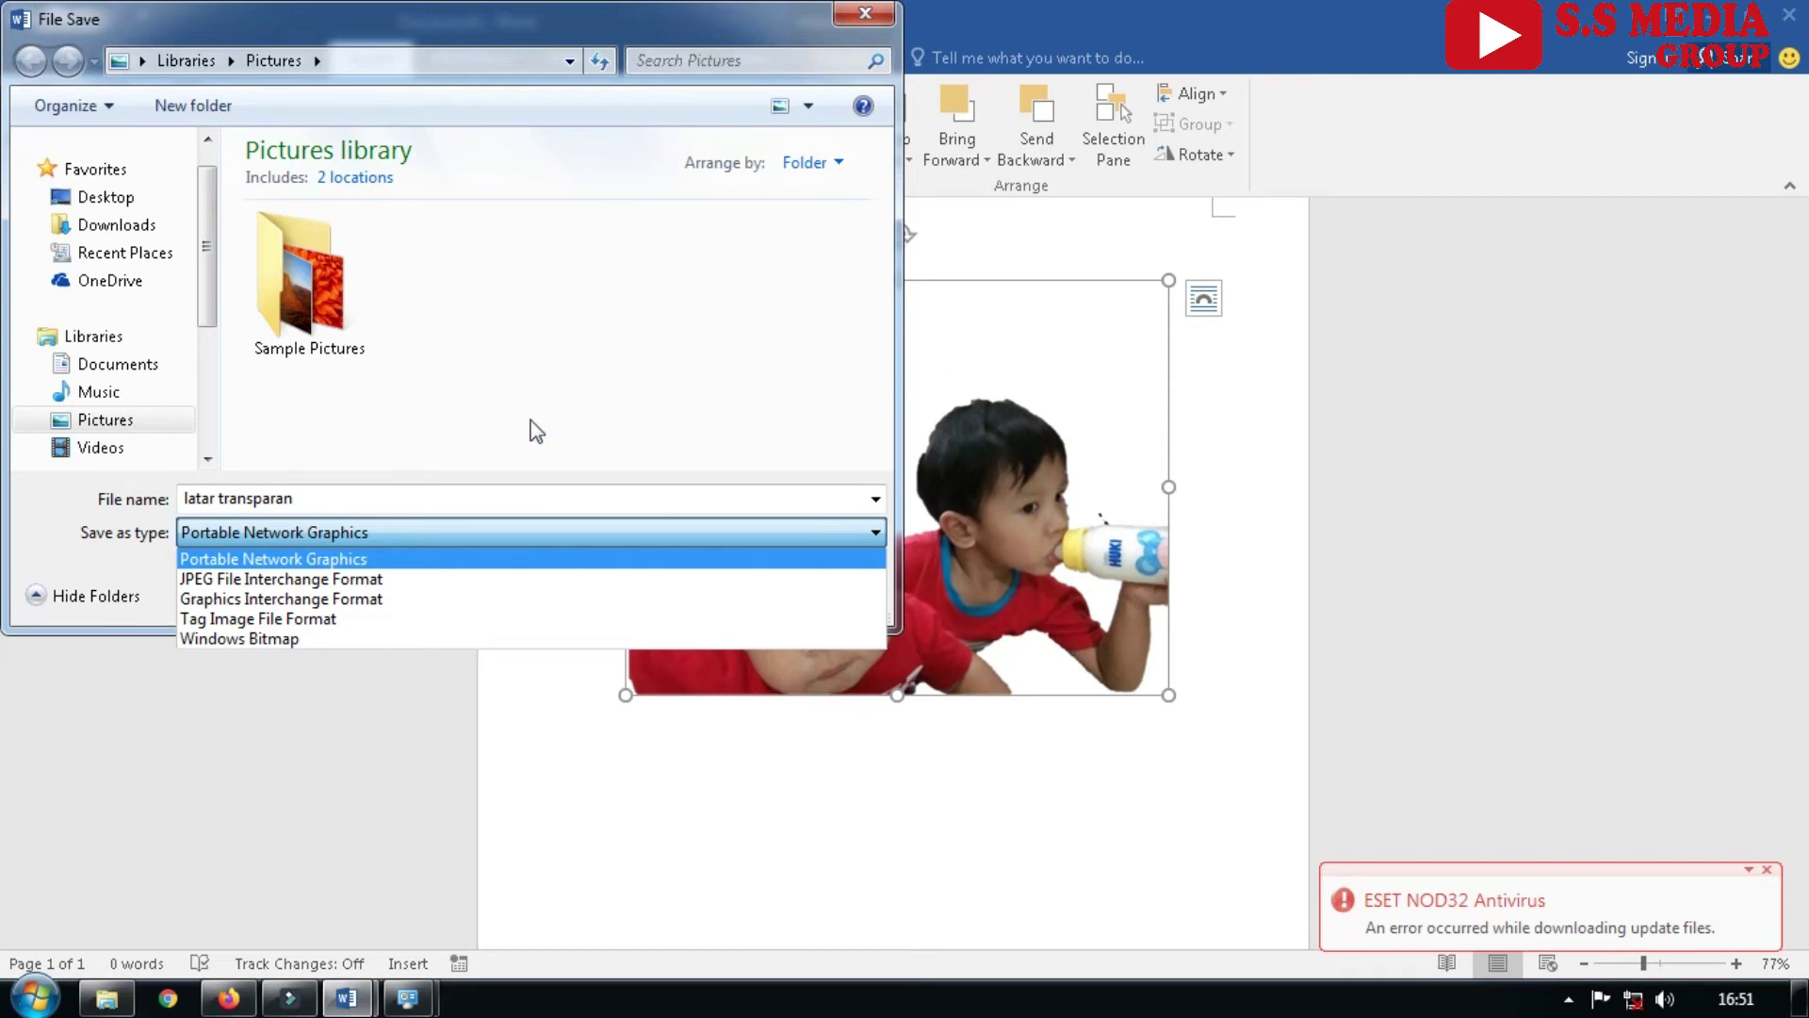
pyautogui.click(267, 560)
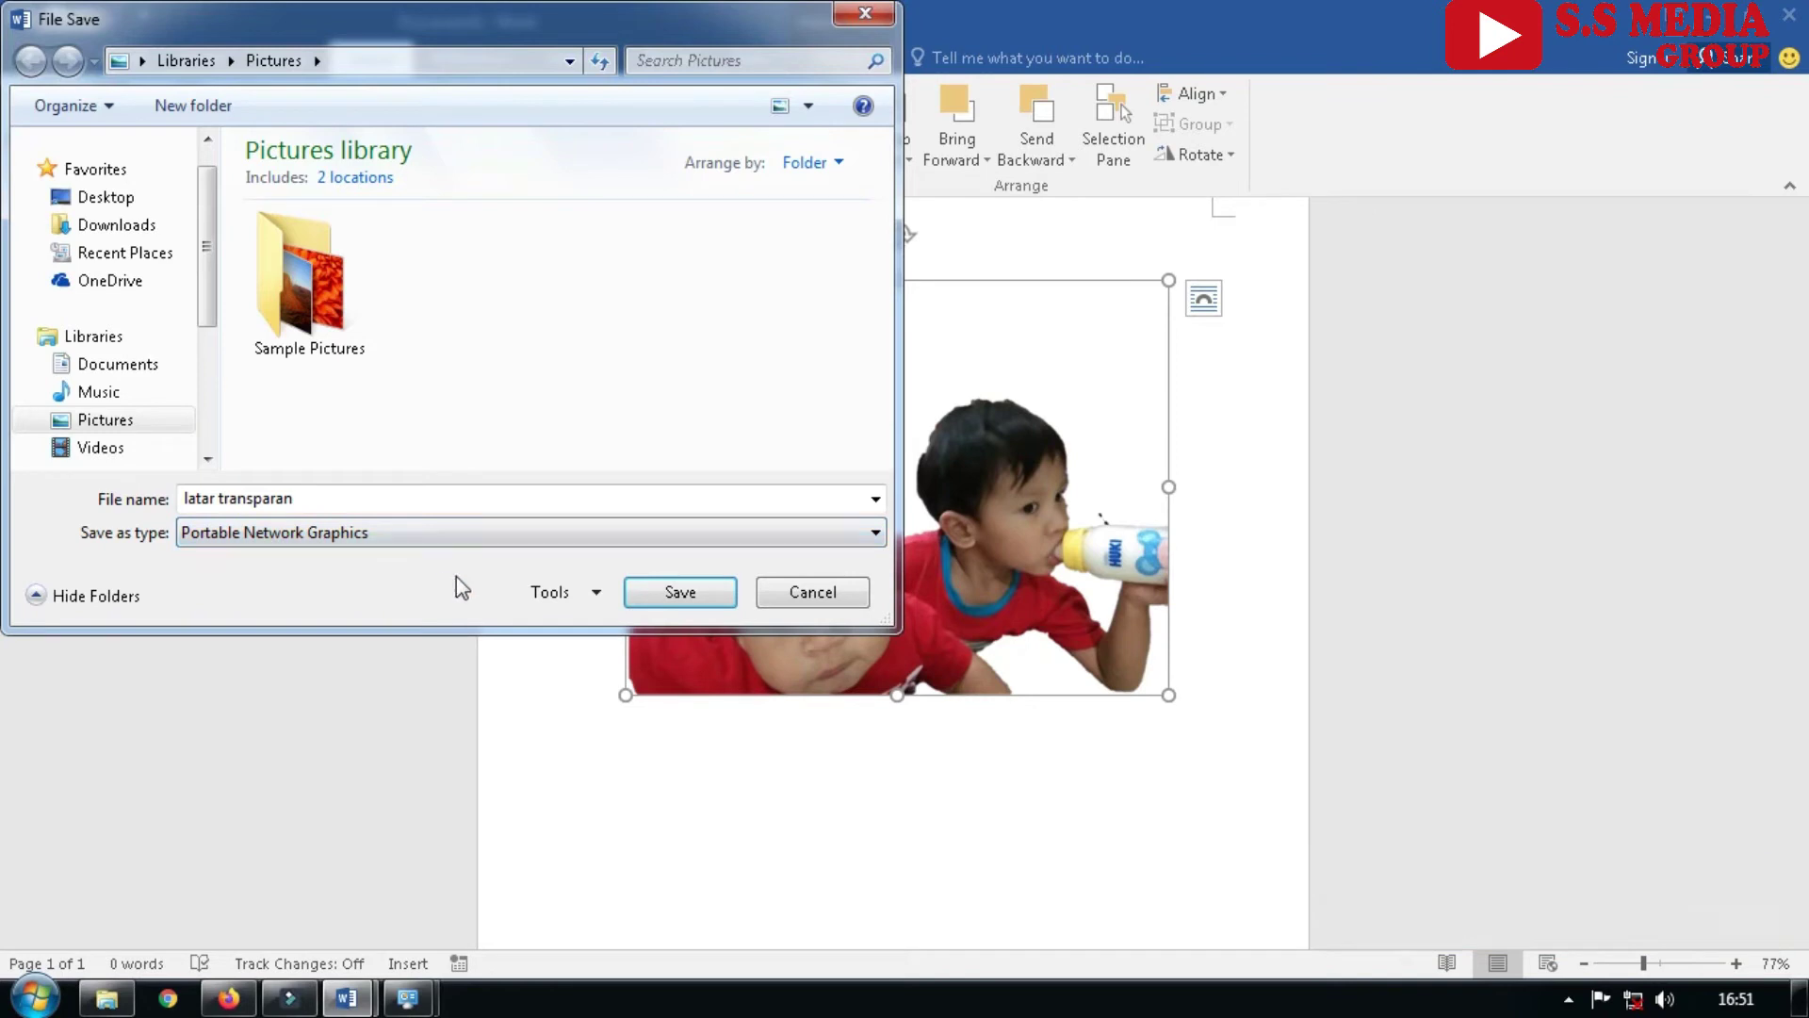
pyautogui.click(681, 594)
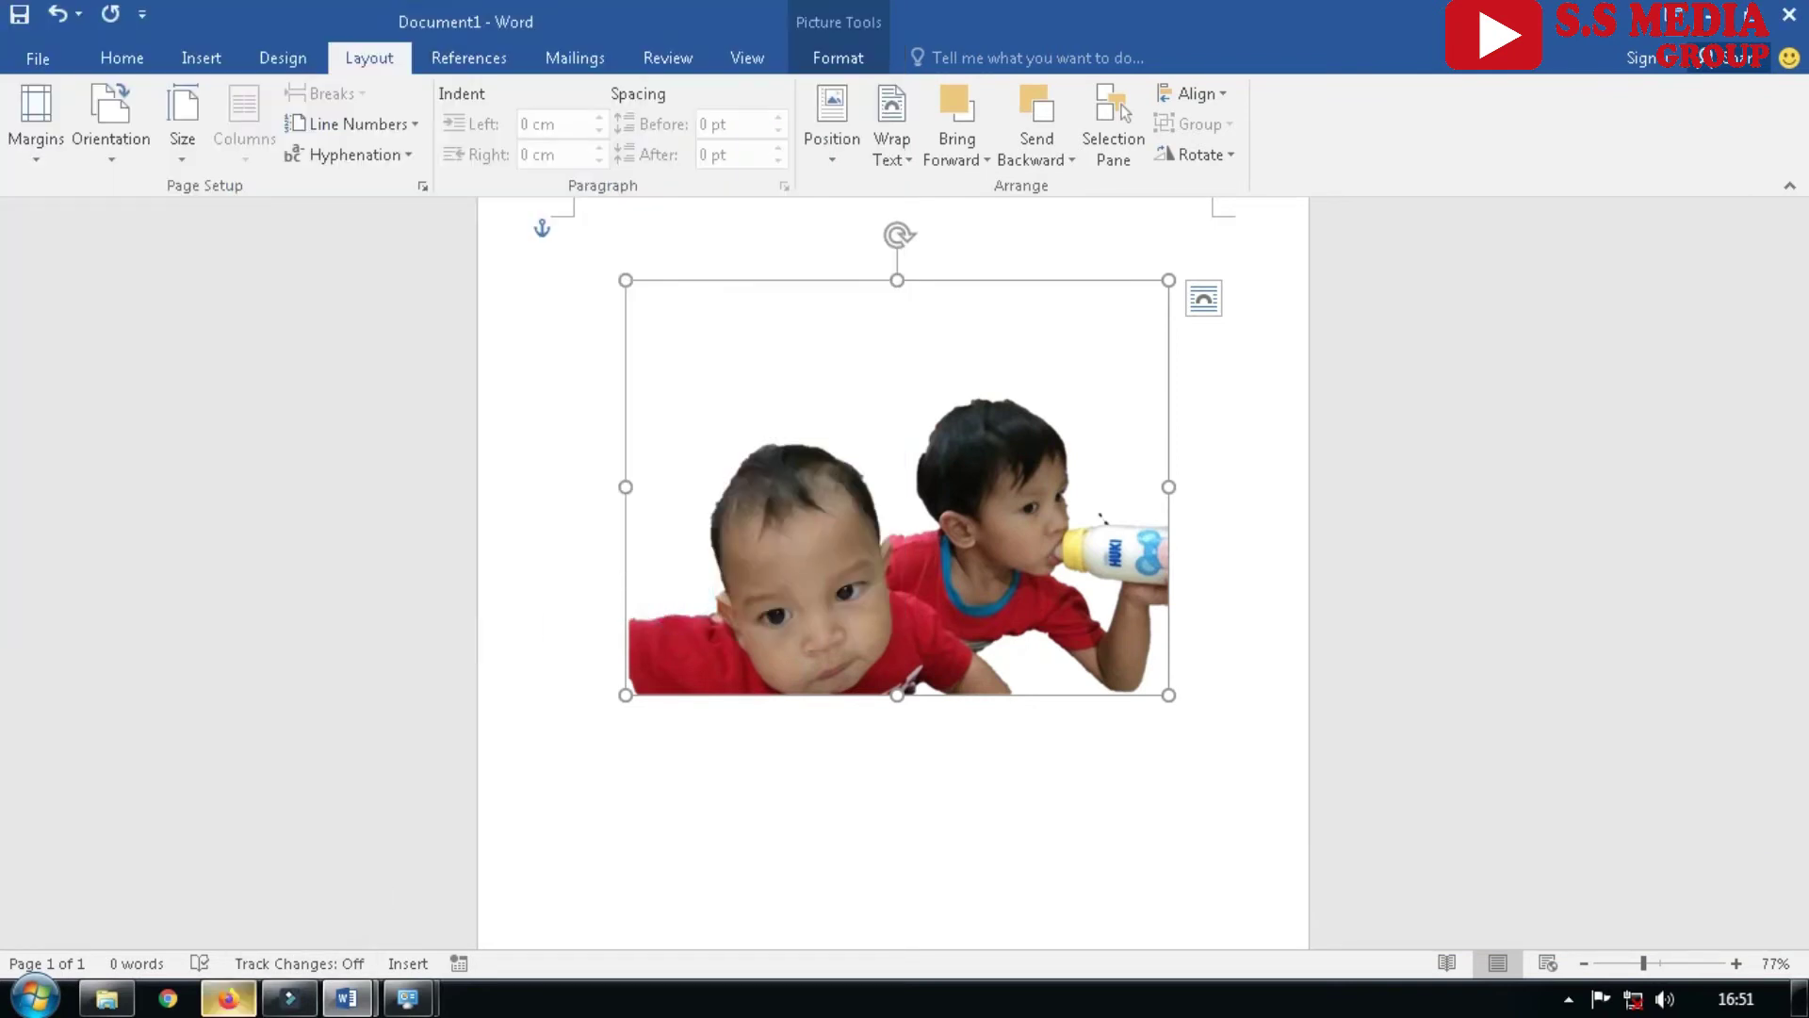
pyautogui.click(103, 999)
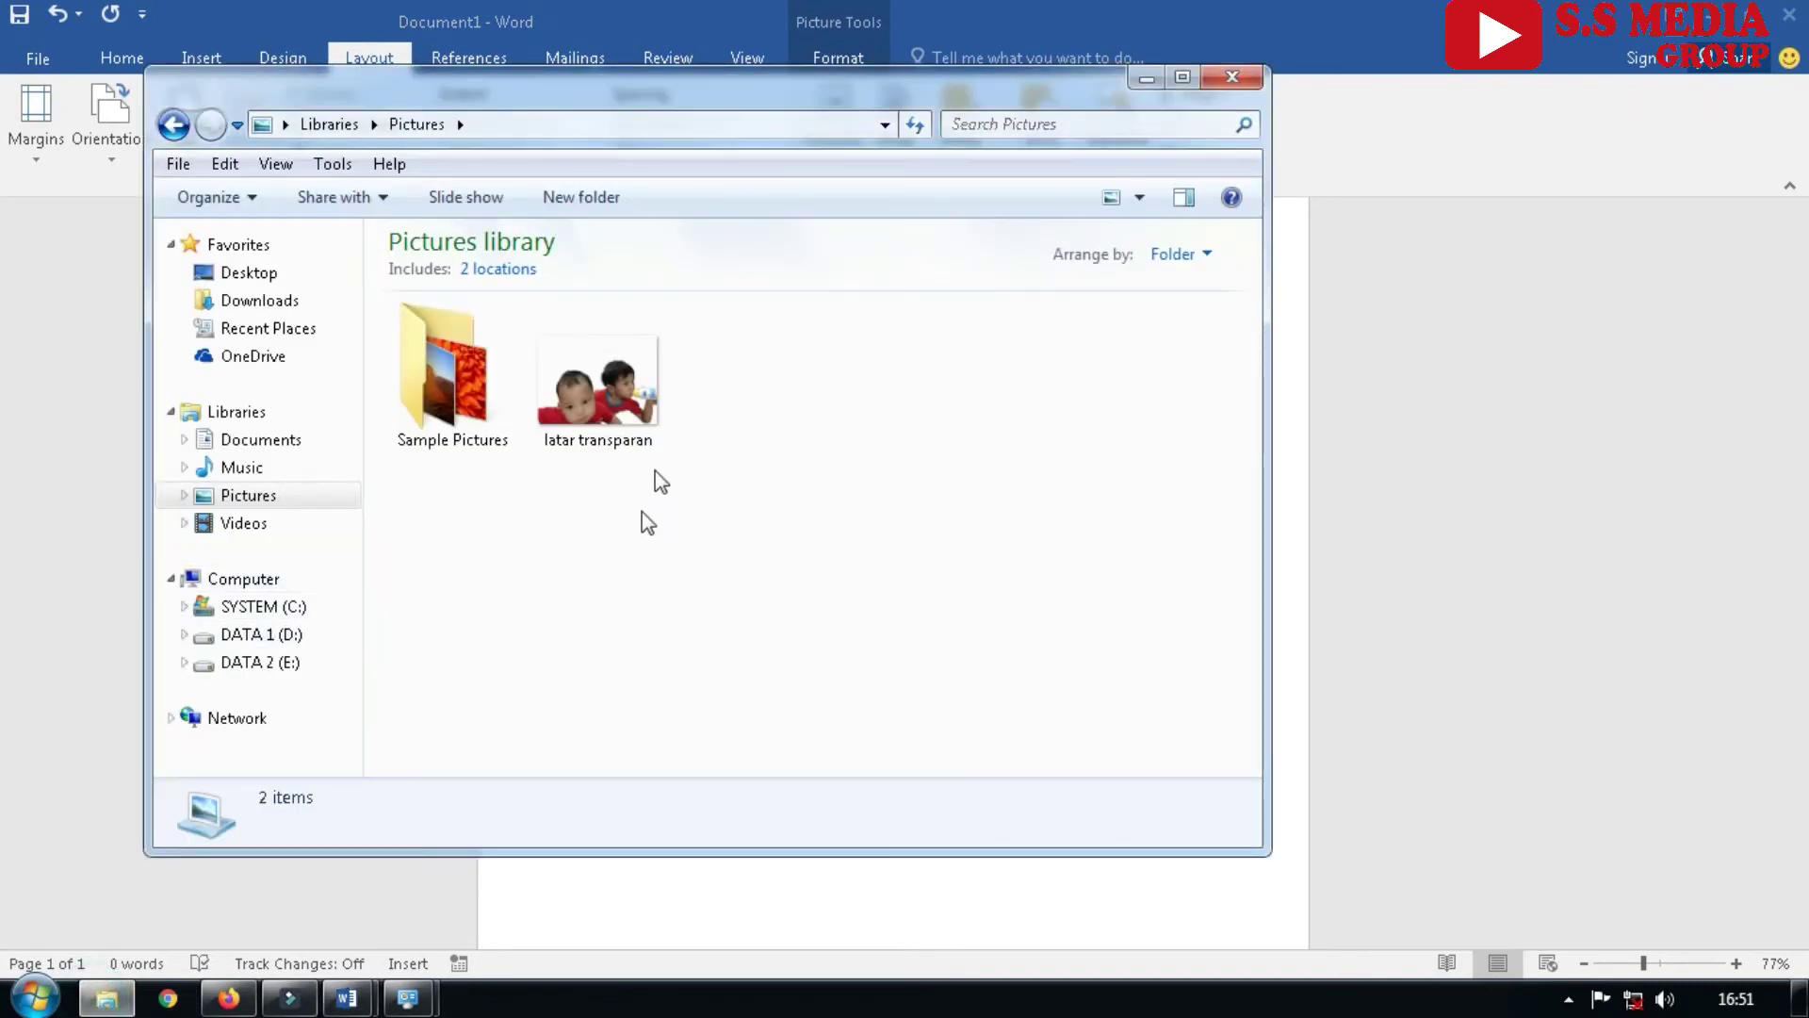
pyautogui.doubleClick(584, 419)
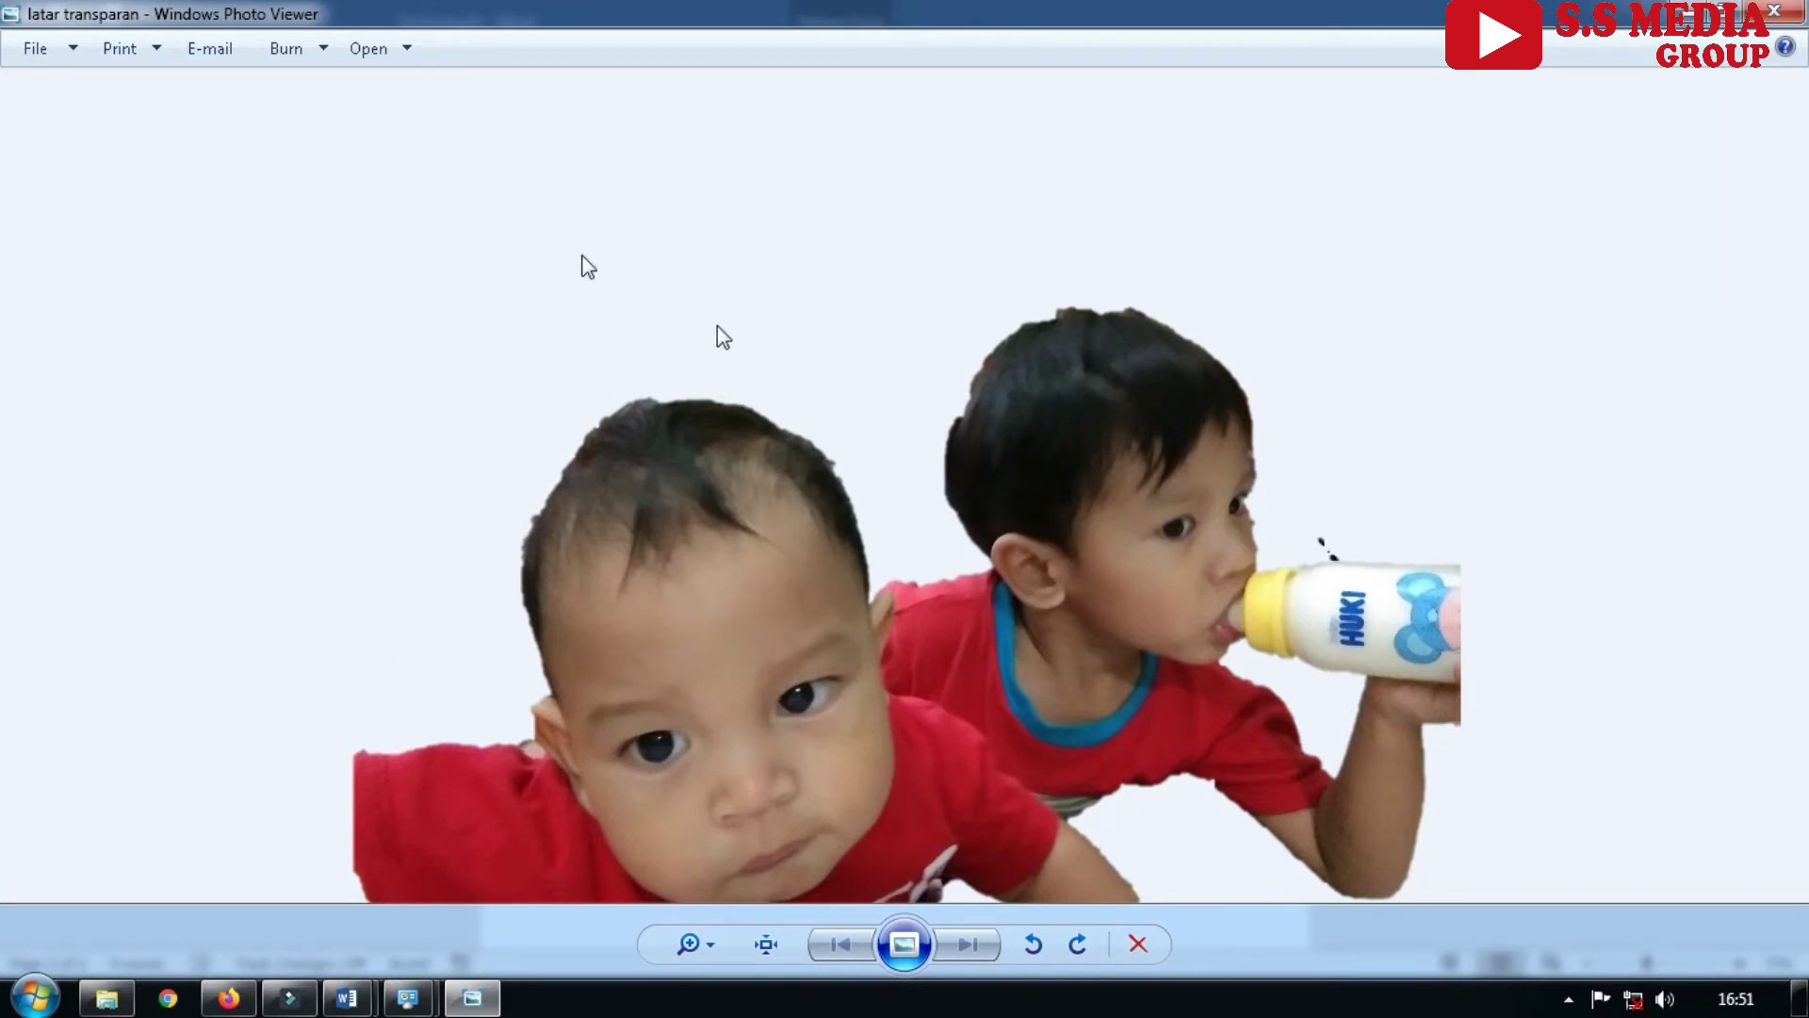
pyautogui.click(1777, 15)
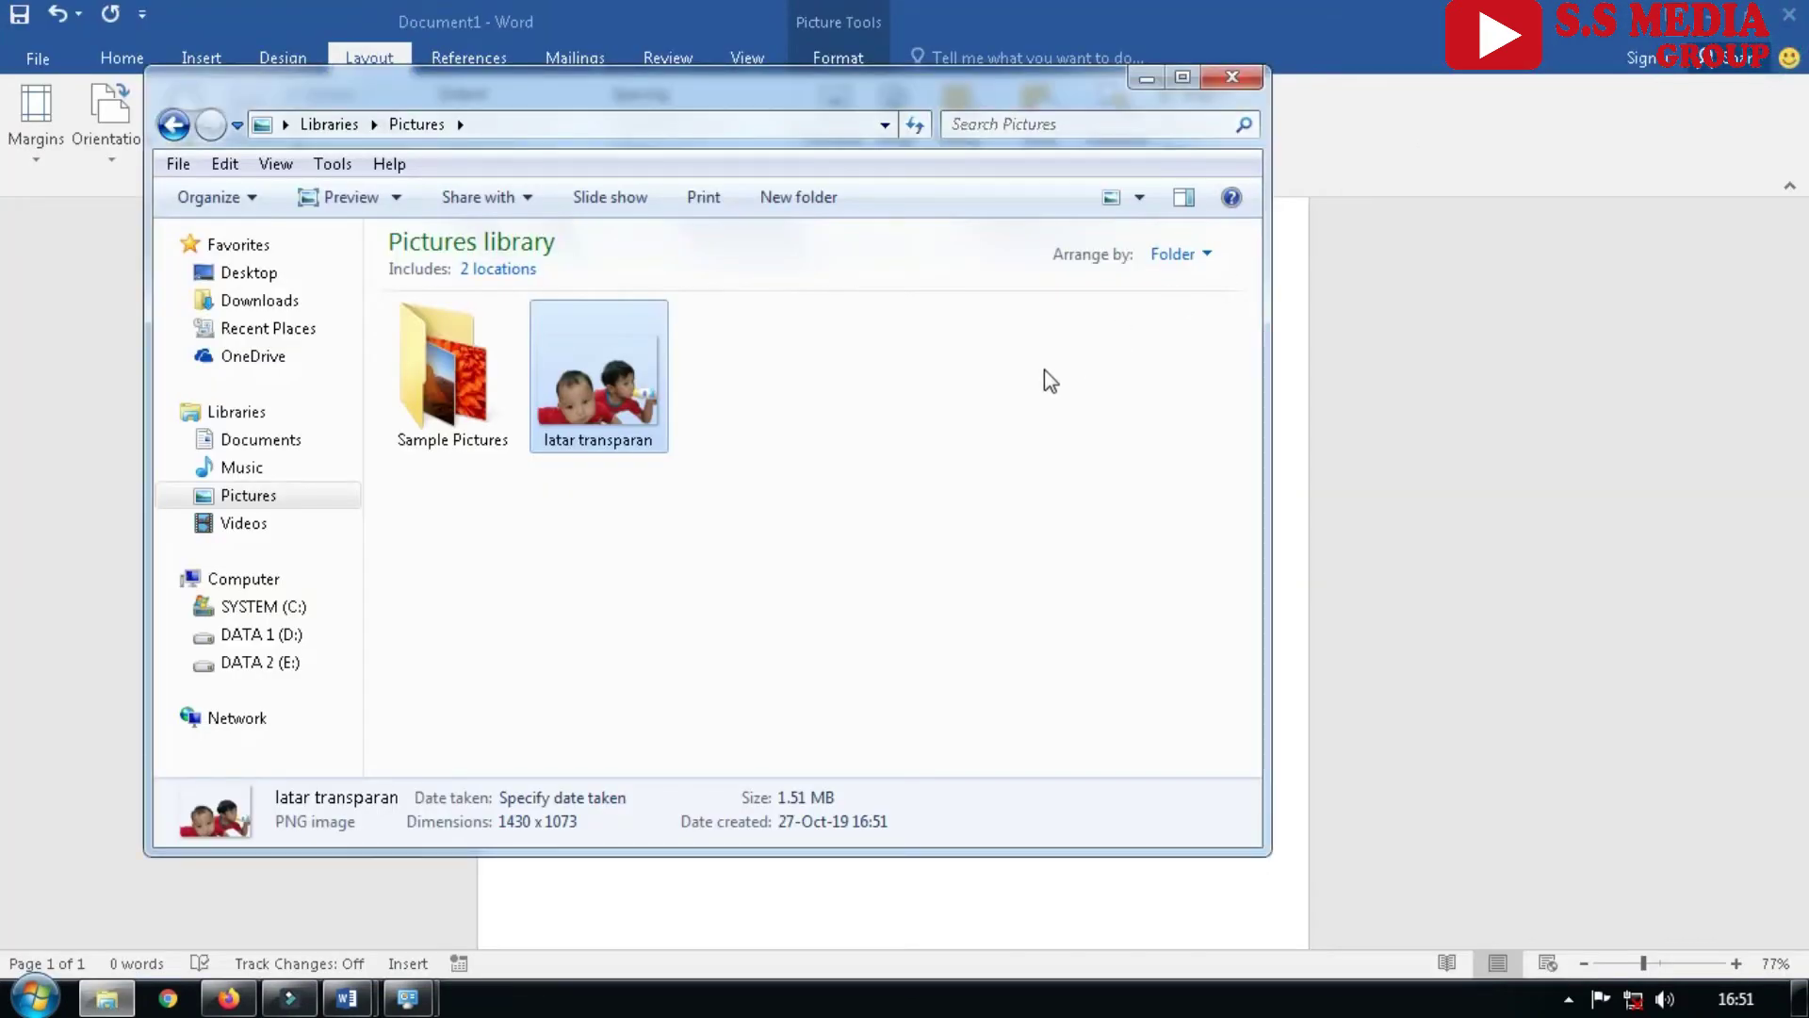
pyautogui.click(1309, 528)
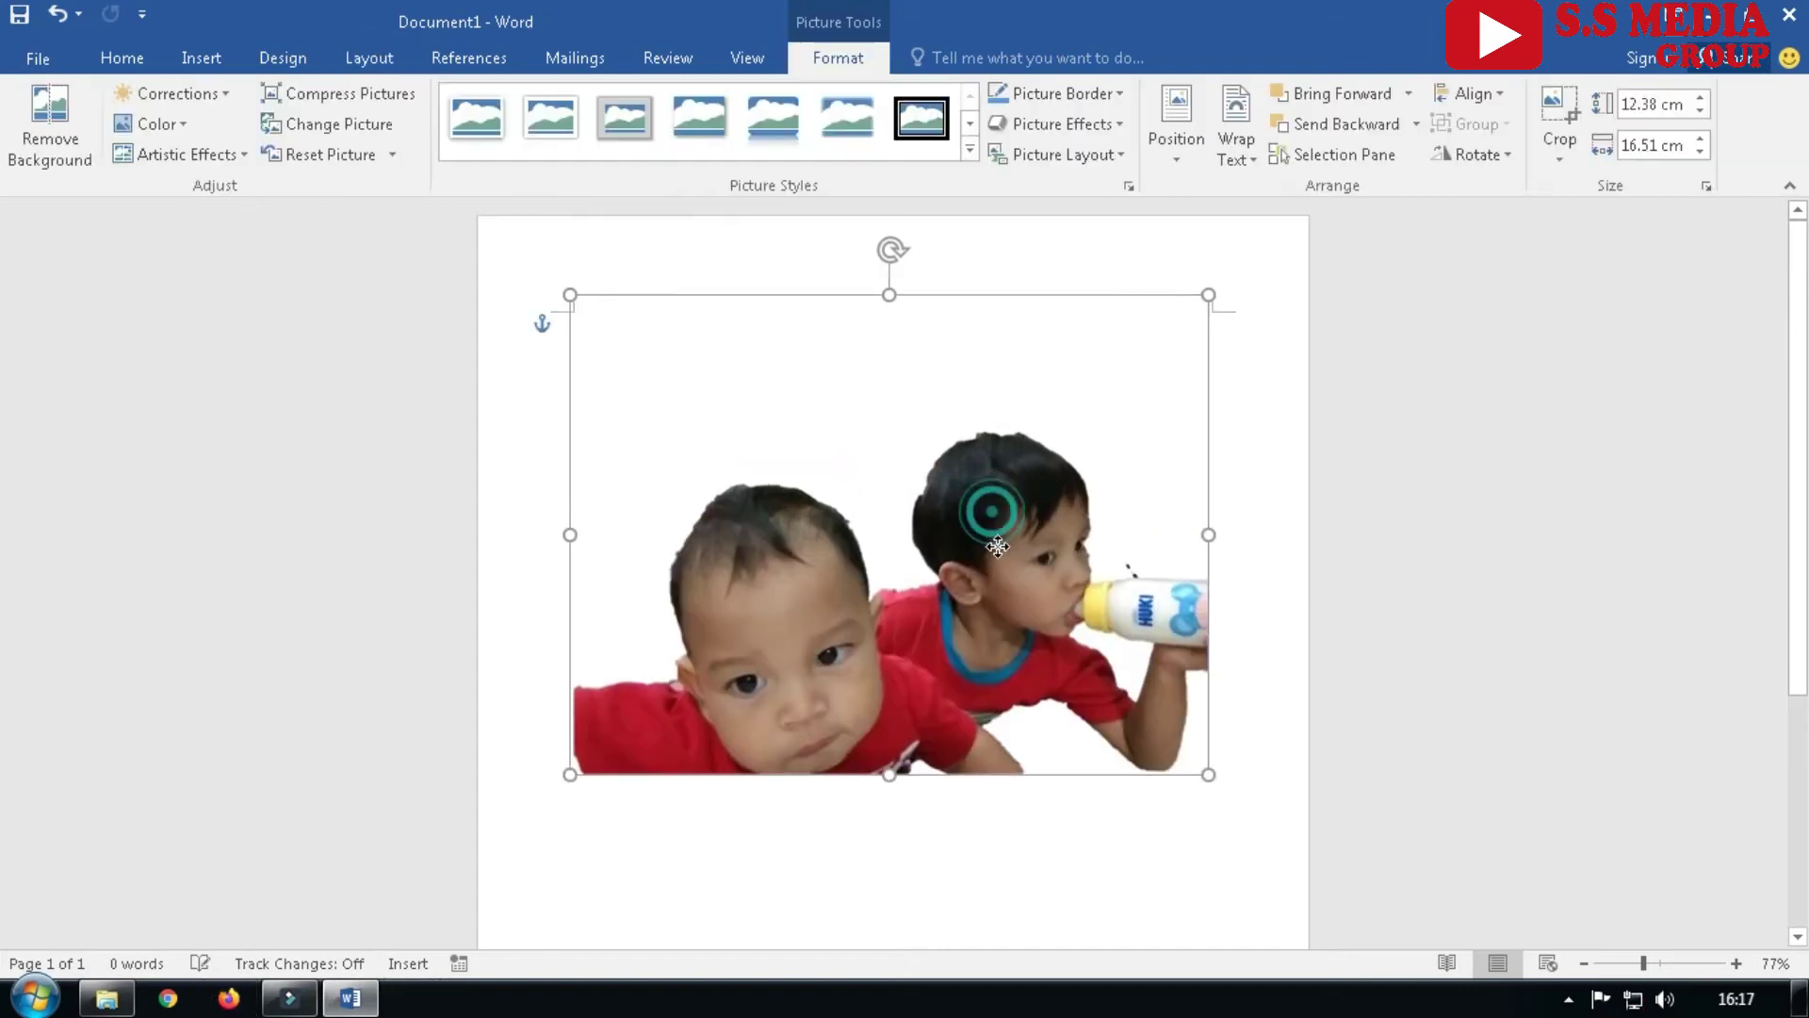
# Nudge the 12.38 × 16.51 cm children cut-out slightly up and left until the alignment guides appear
pyautogui.moveTo(970, 505); pyautogui.dragTo(969, 521)
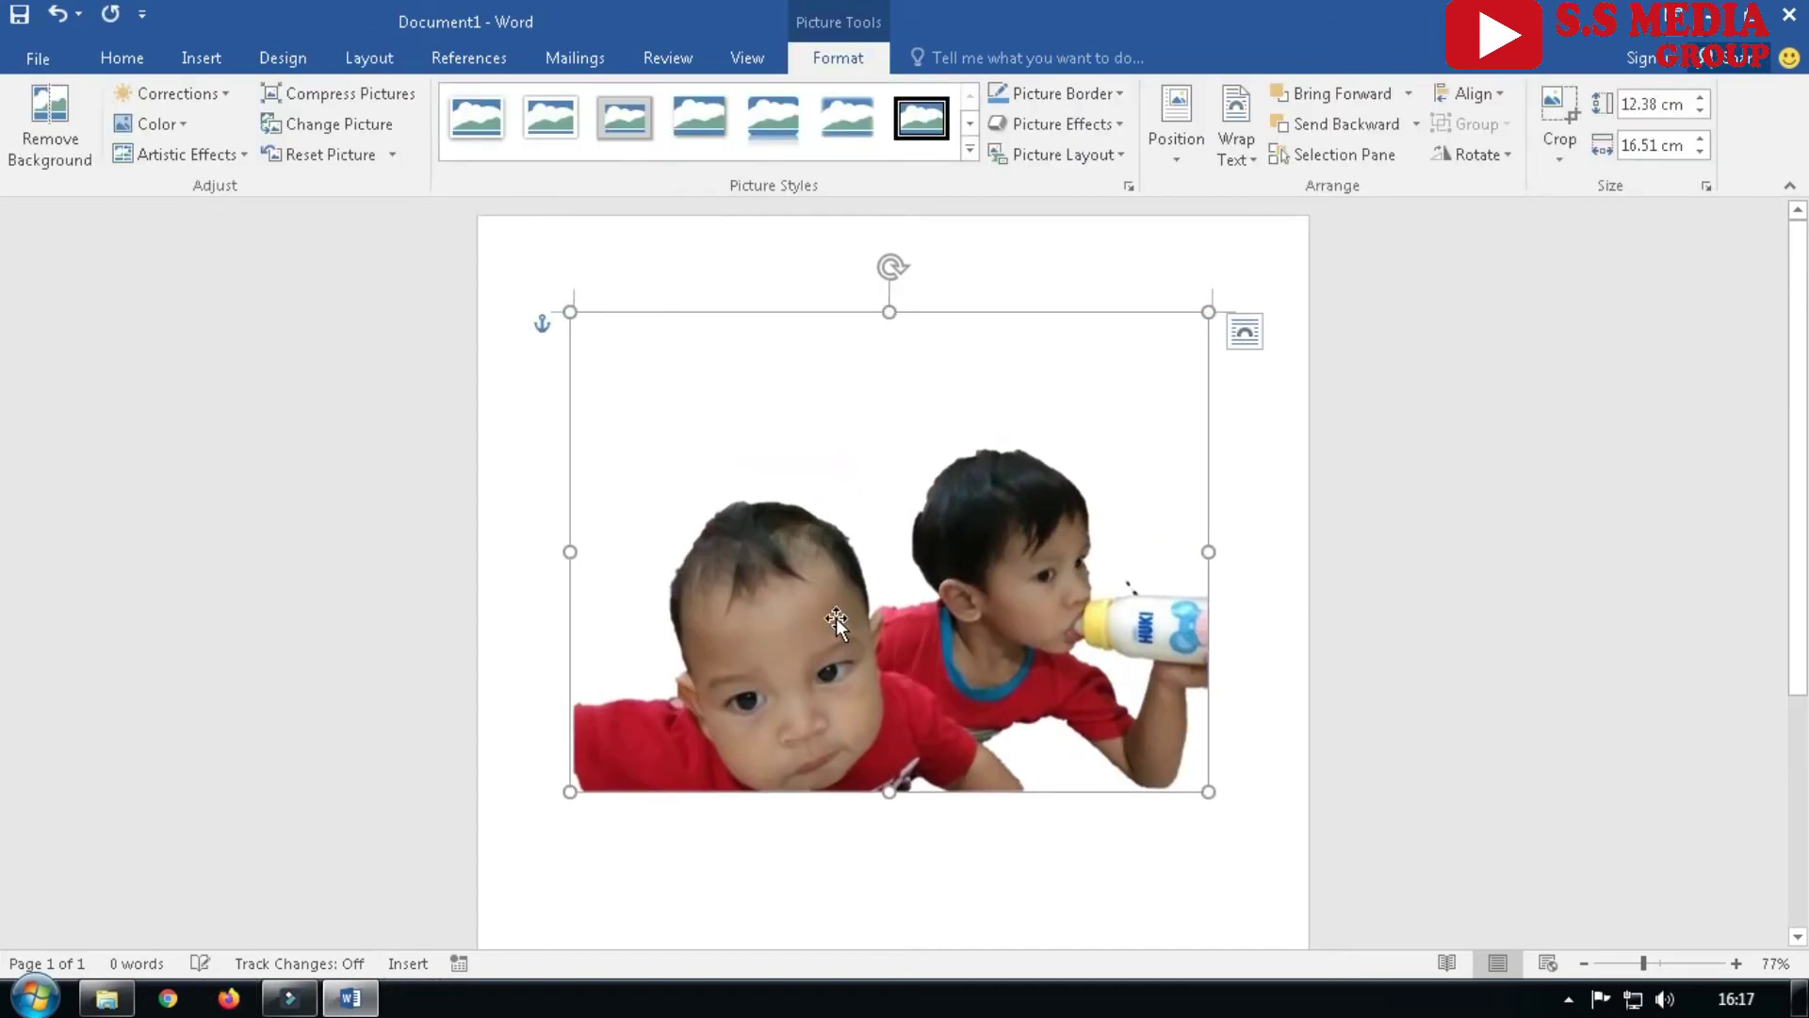
pyautogui.moveTo(828, 651); pyautogui.dragTo(832, 656)
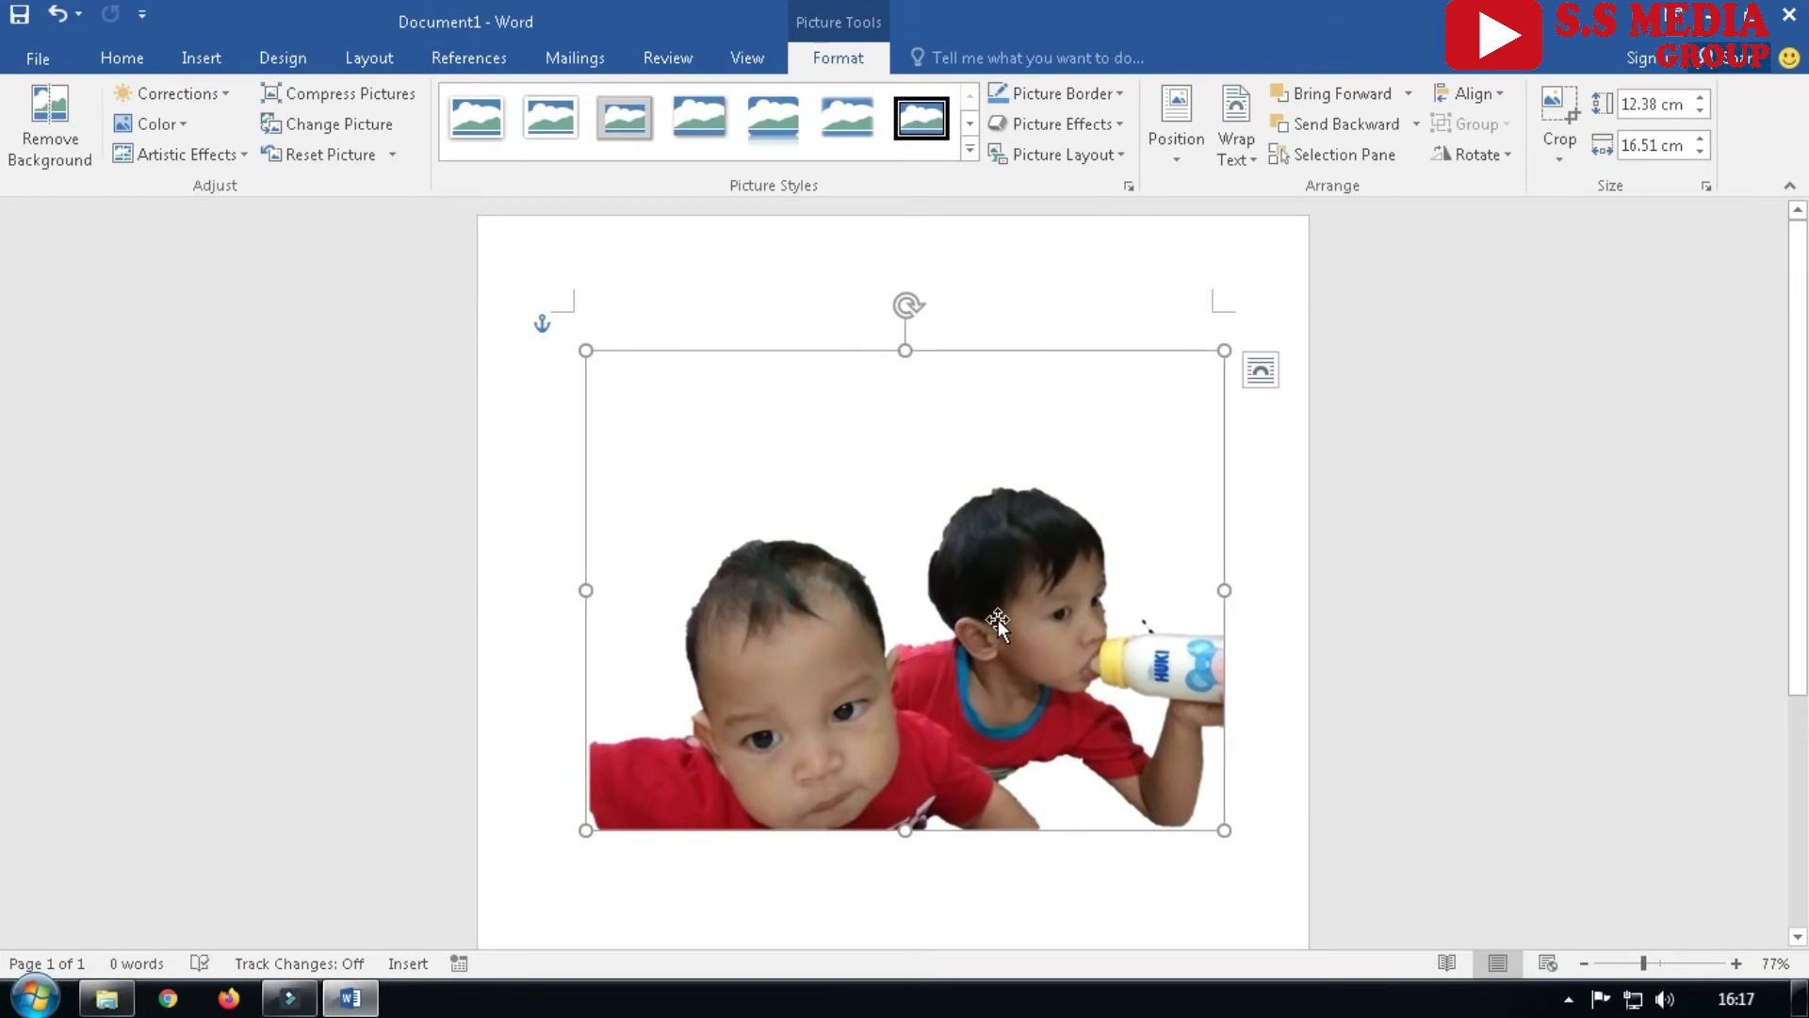
pyautogui.moveTo(998, 619); pyautogui.dragTo(983, 582)
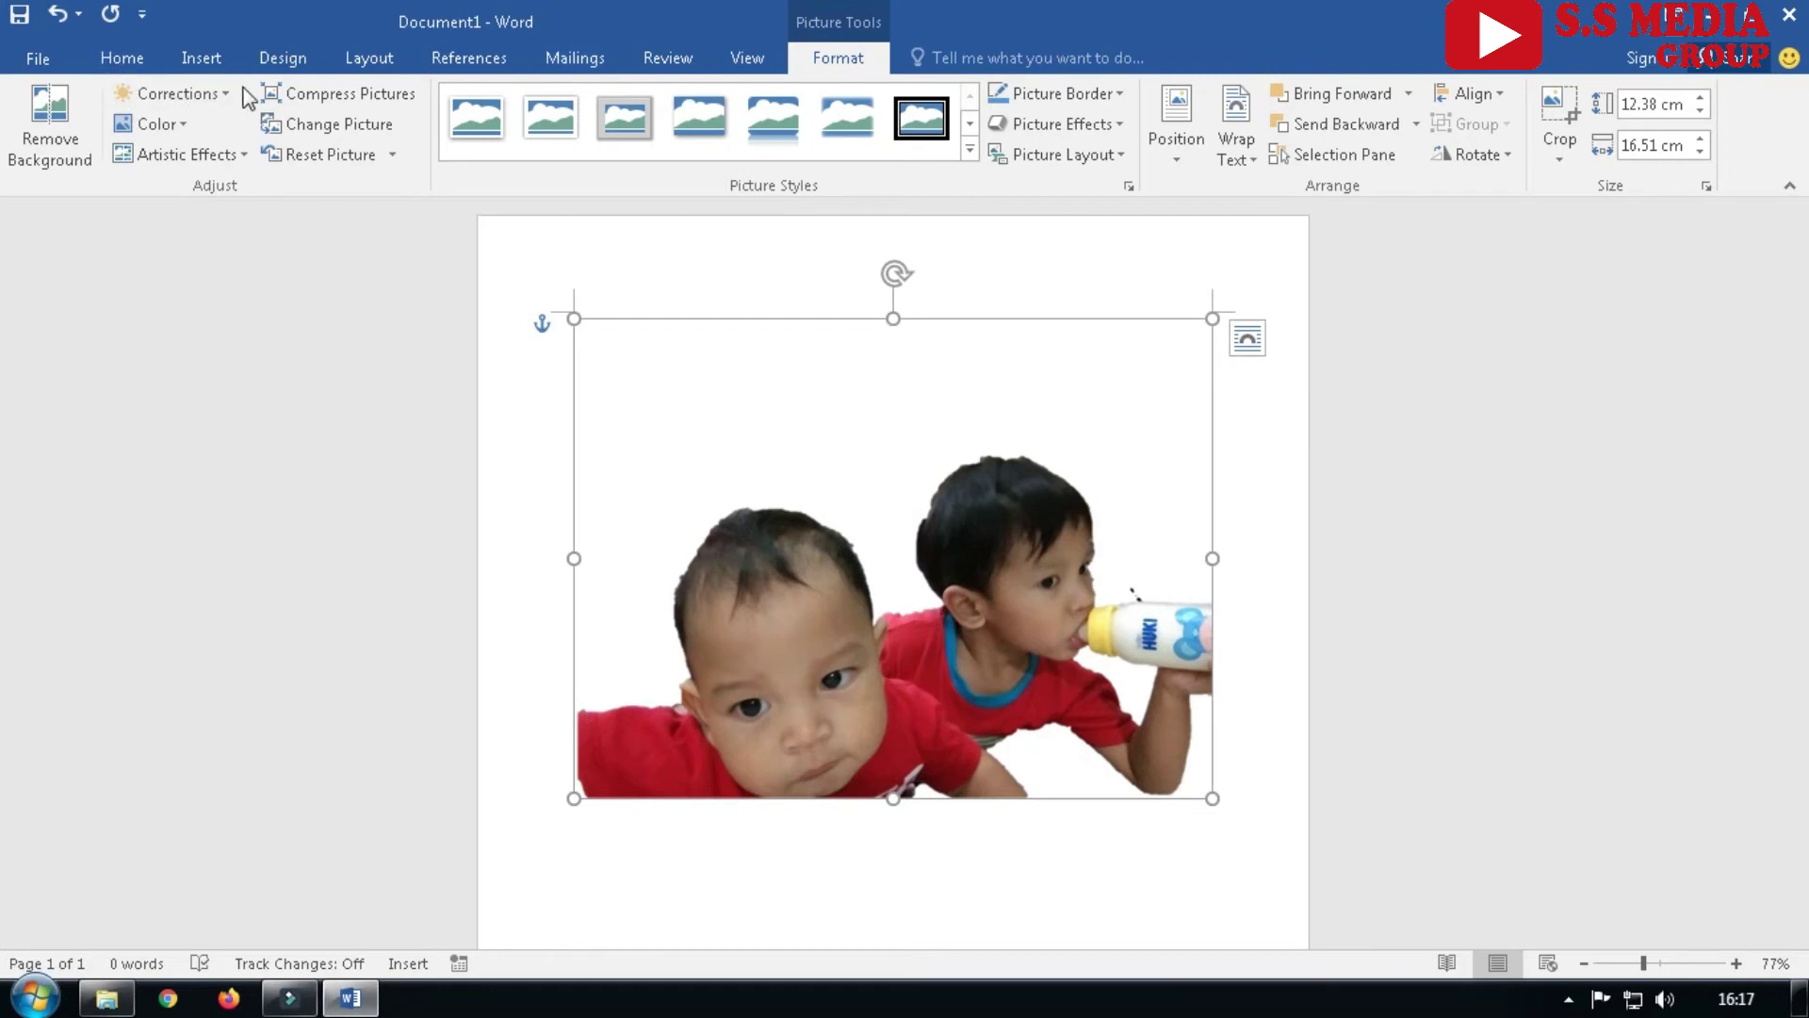
# Deselect the cut-out to check the result, then switch to the Insert ribbon
pyautogui.click(760, 853)
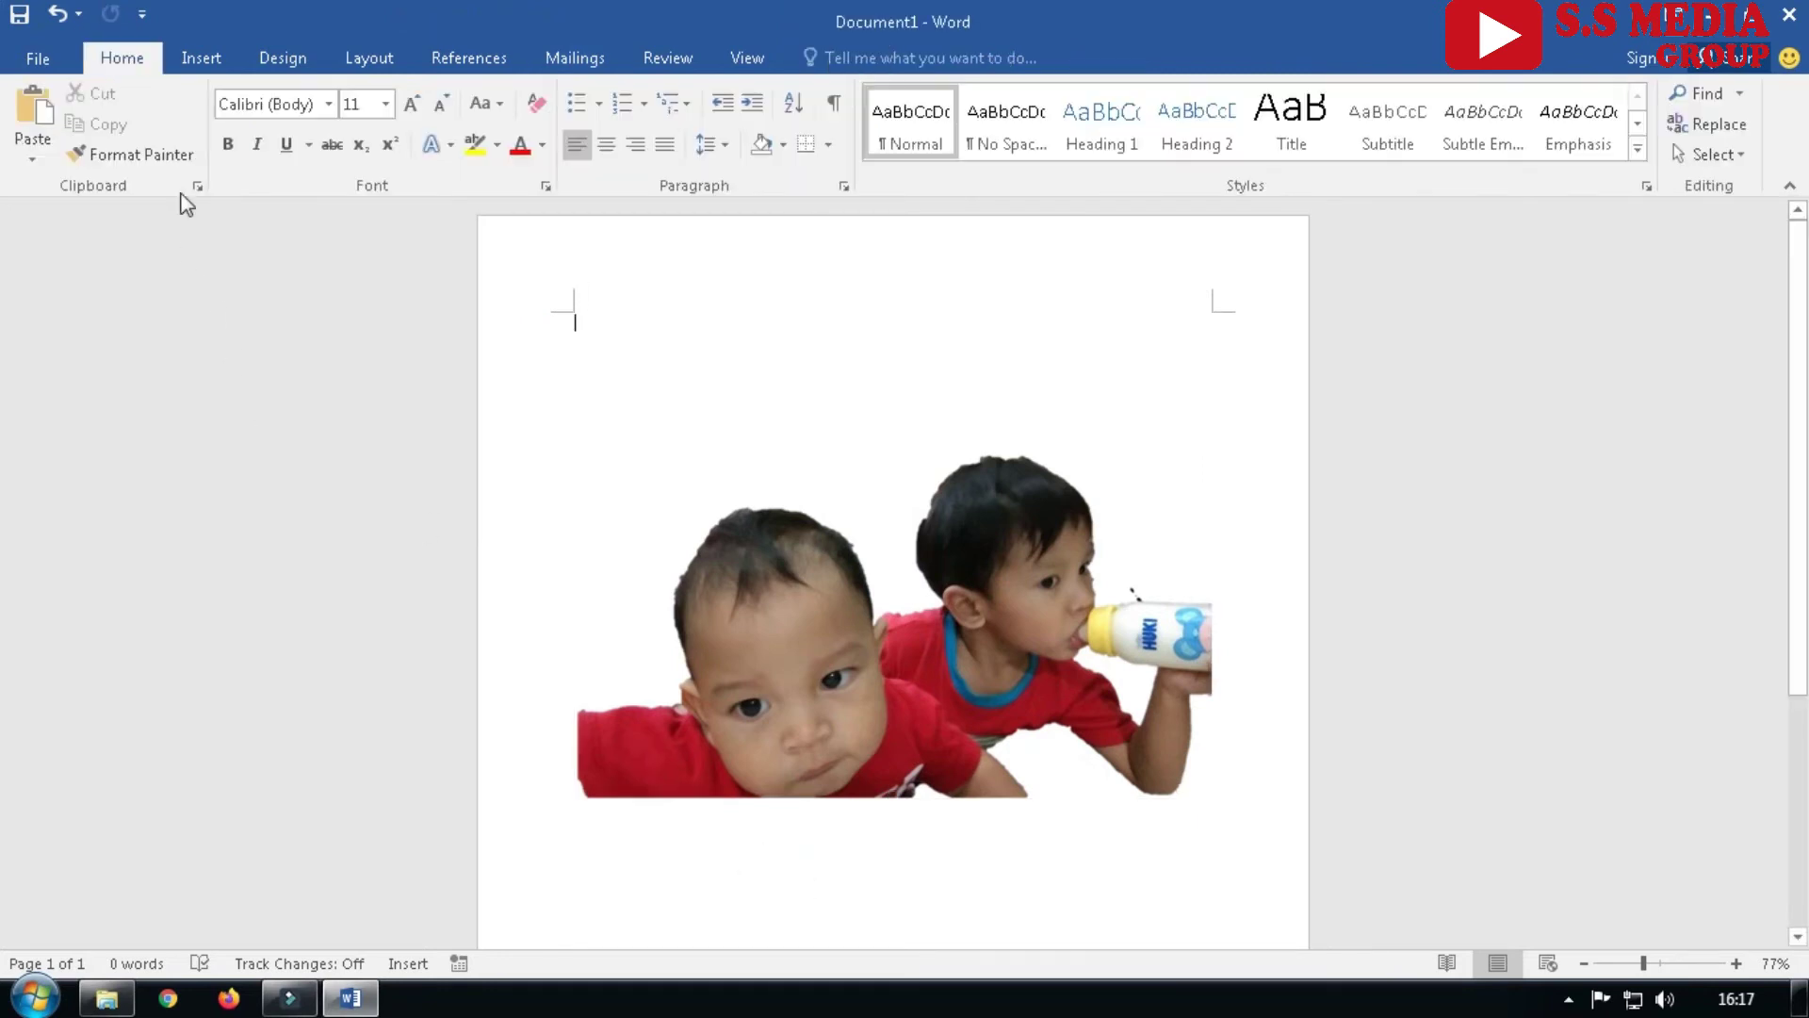
pyautogui.click(211, 60)
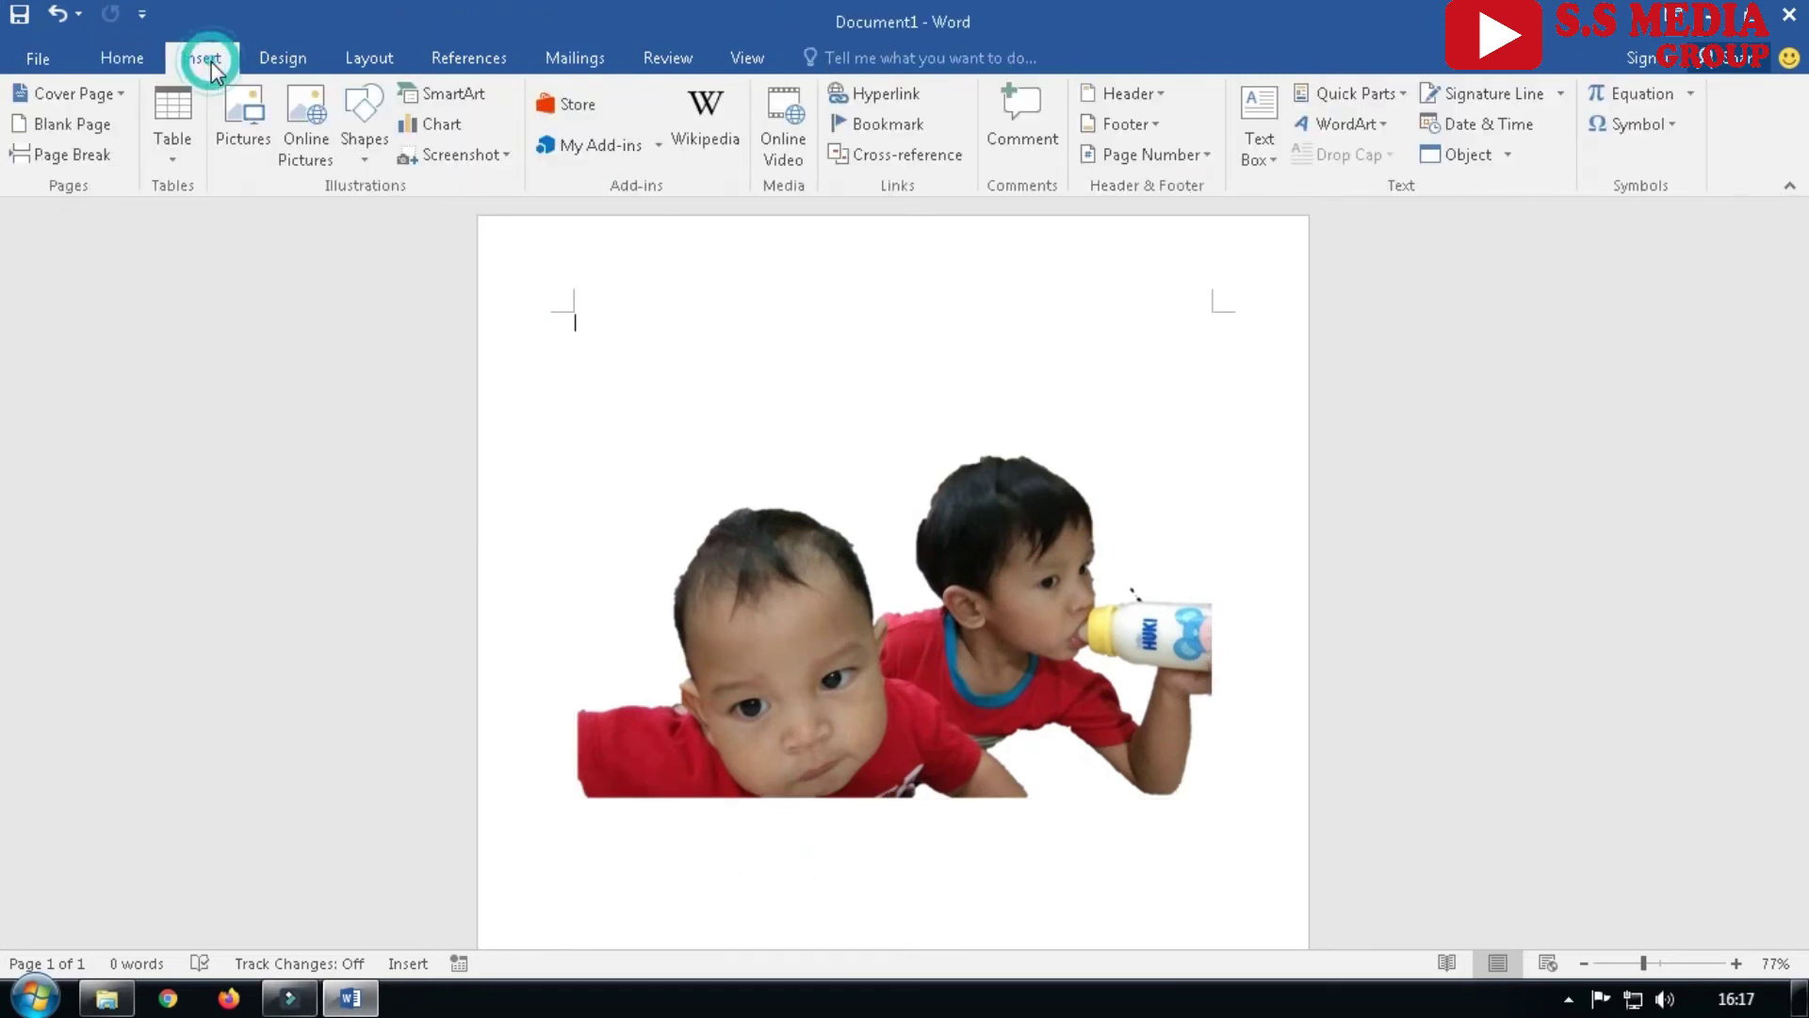
# Insert the Lighthouse picture from Libraries > Pictures > Sample Pictures
pyautogui.click(243, 142)
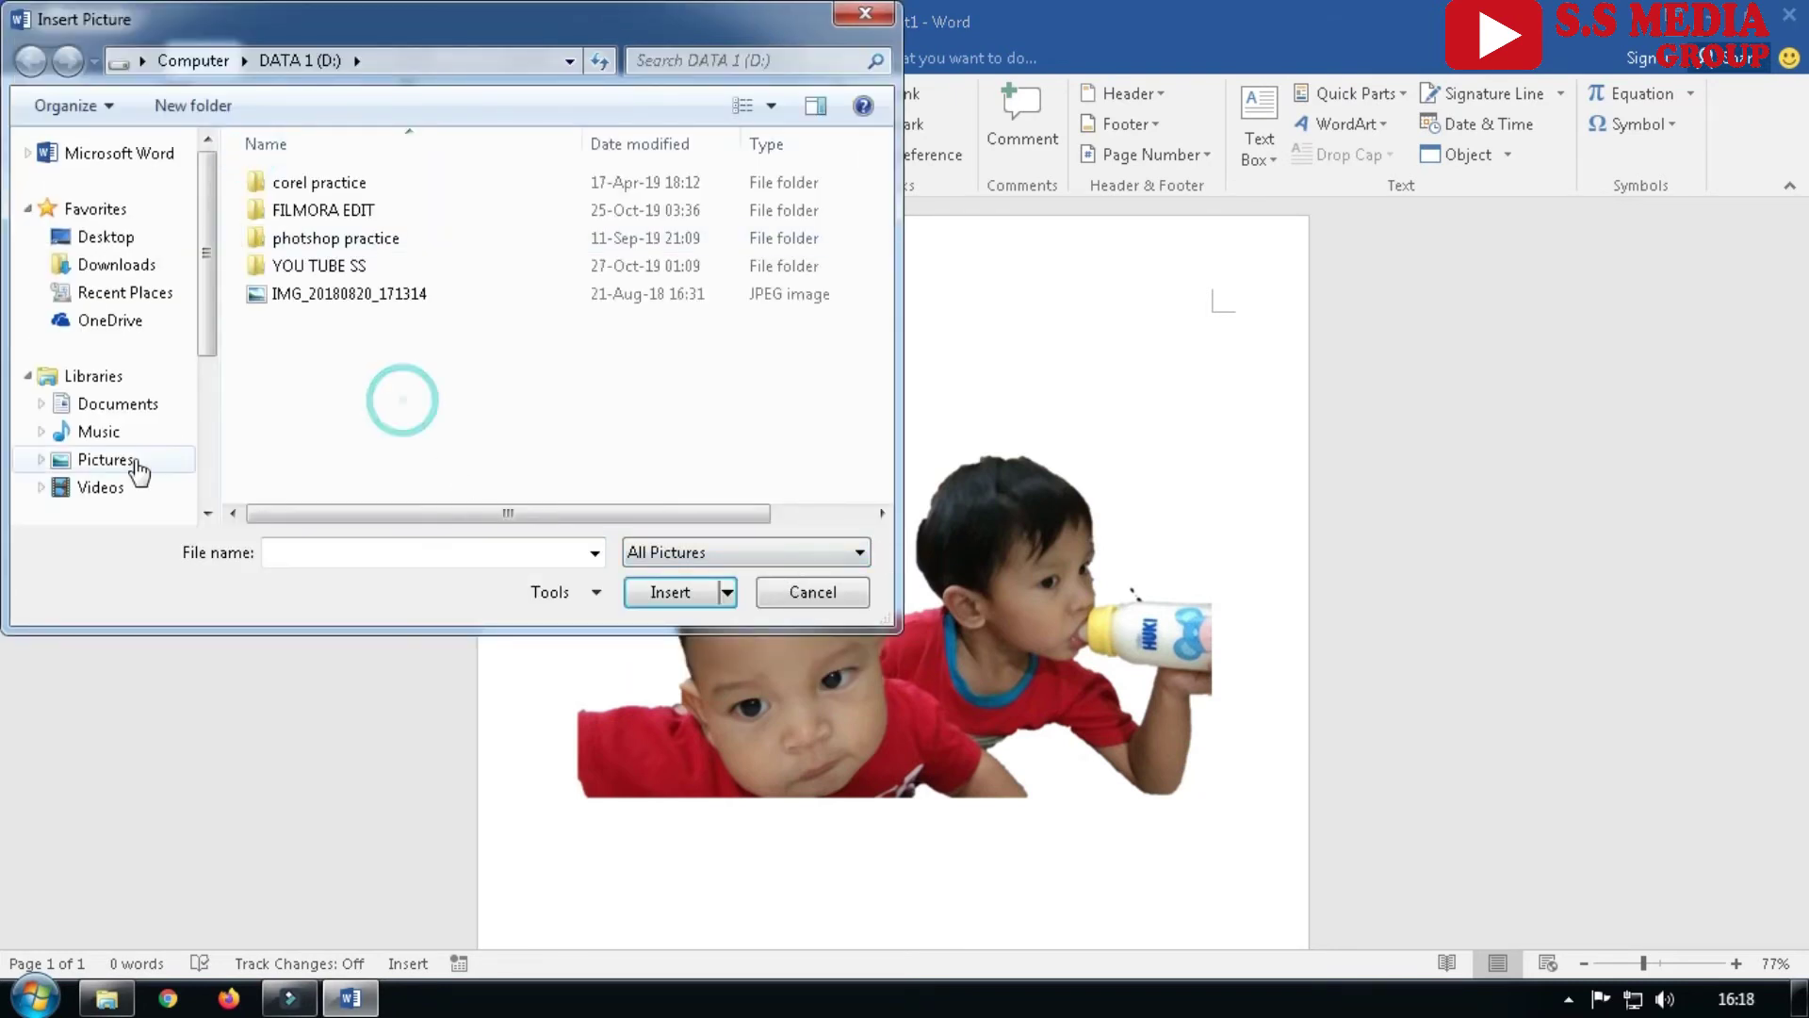
pyautogui.click(210, 471)
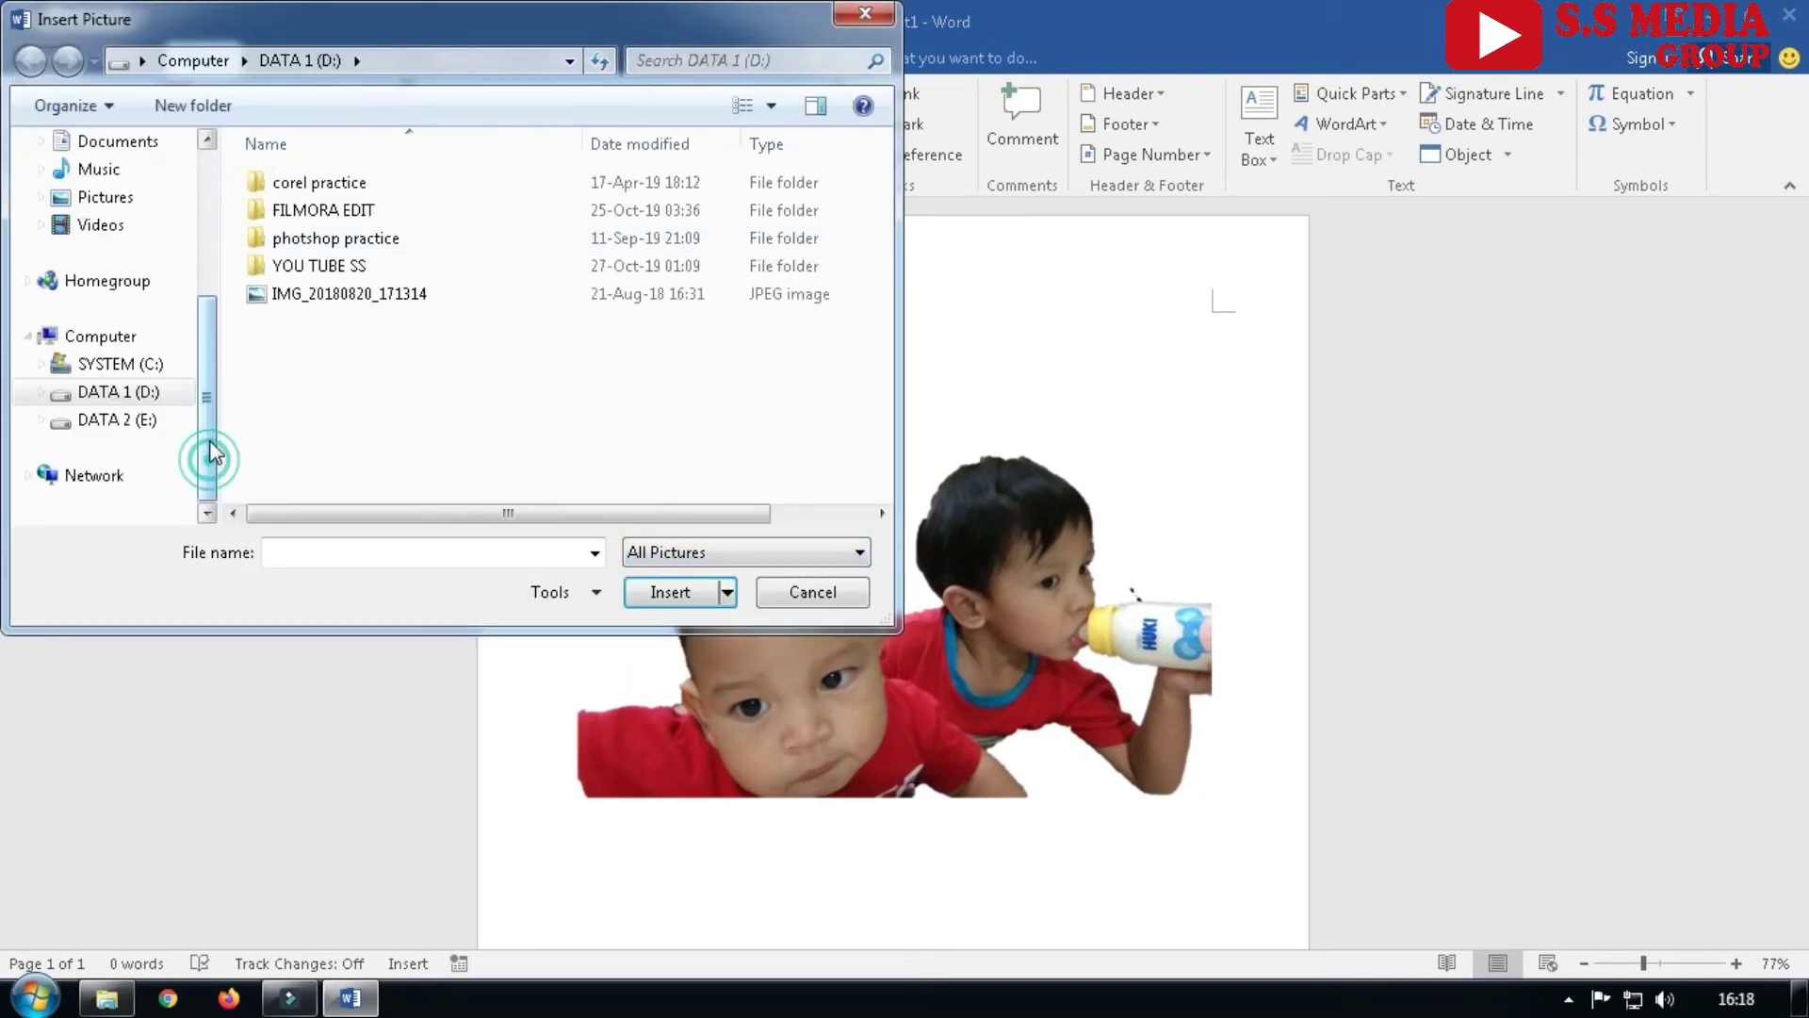
pyautogui.click(115, 206)
pyautogui.doubleClick(281, 291)
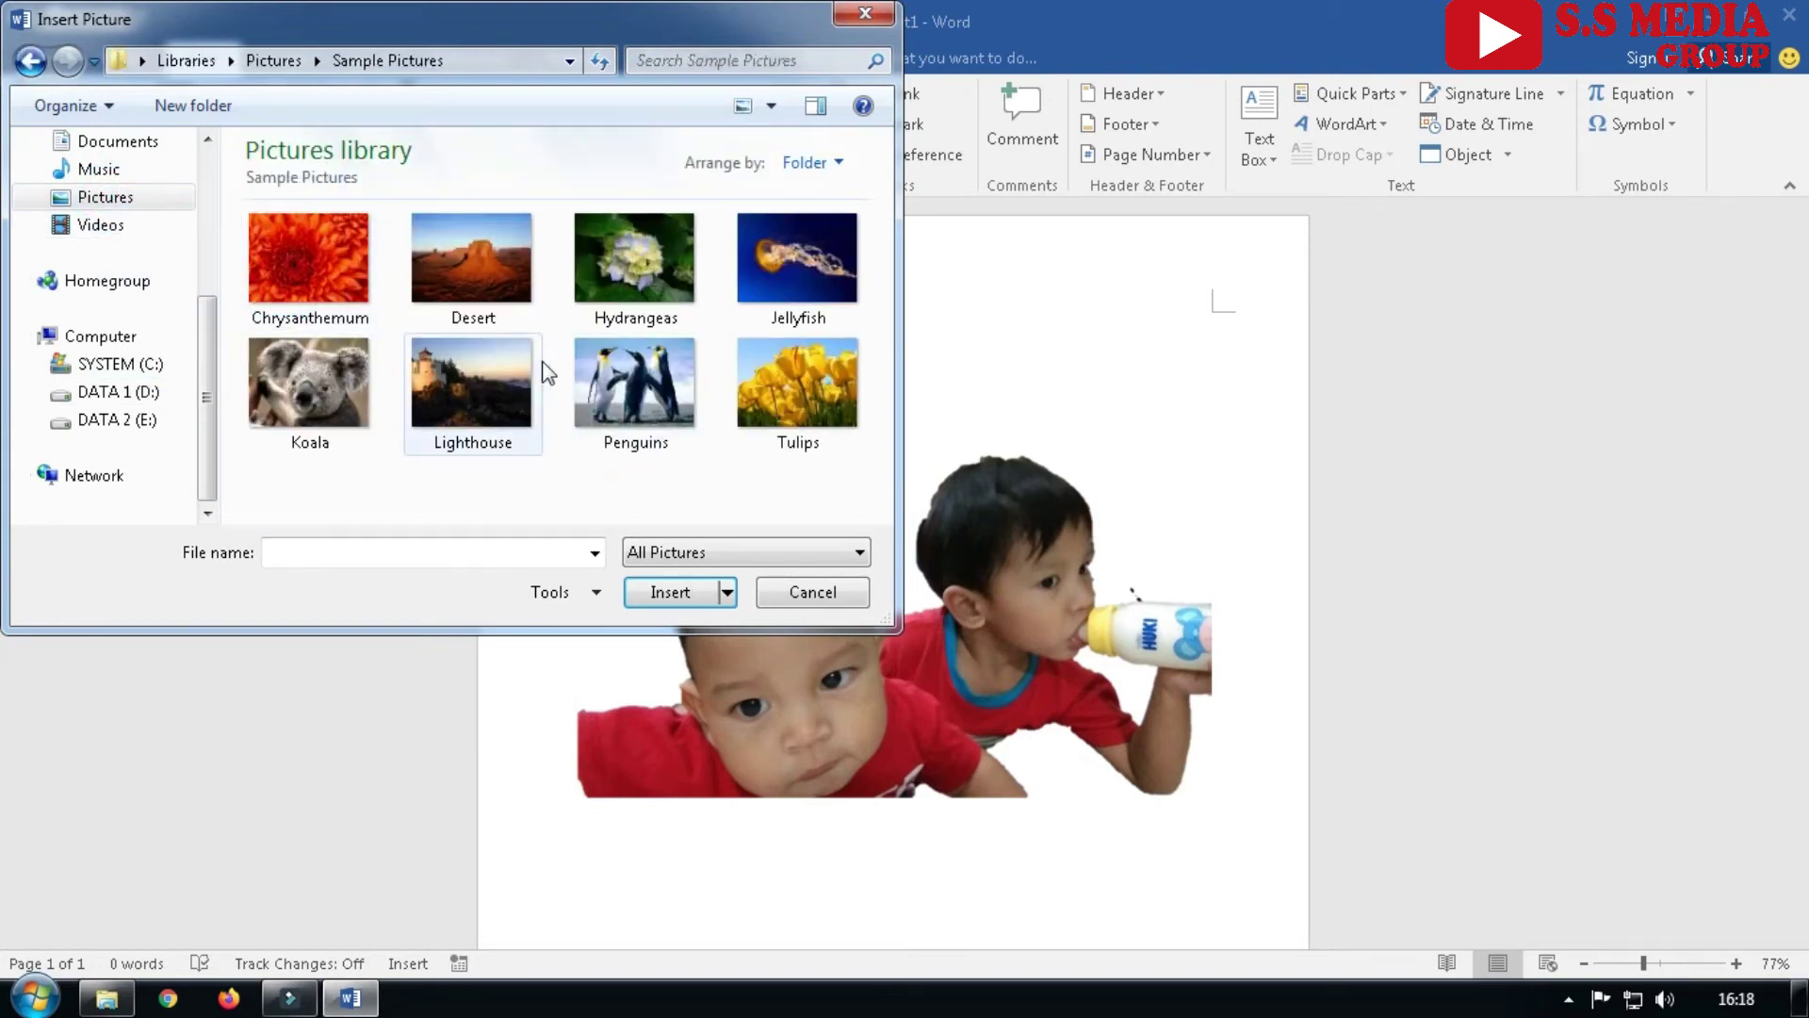
pyautogui.doubleClick(477, 403)
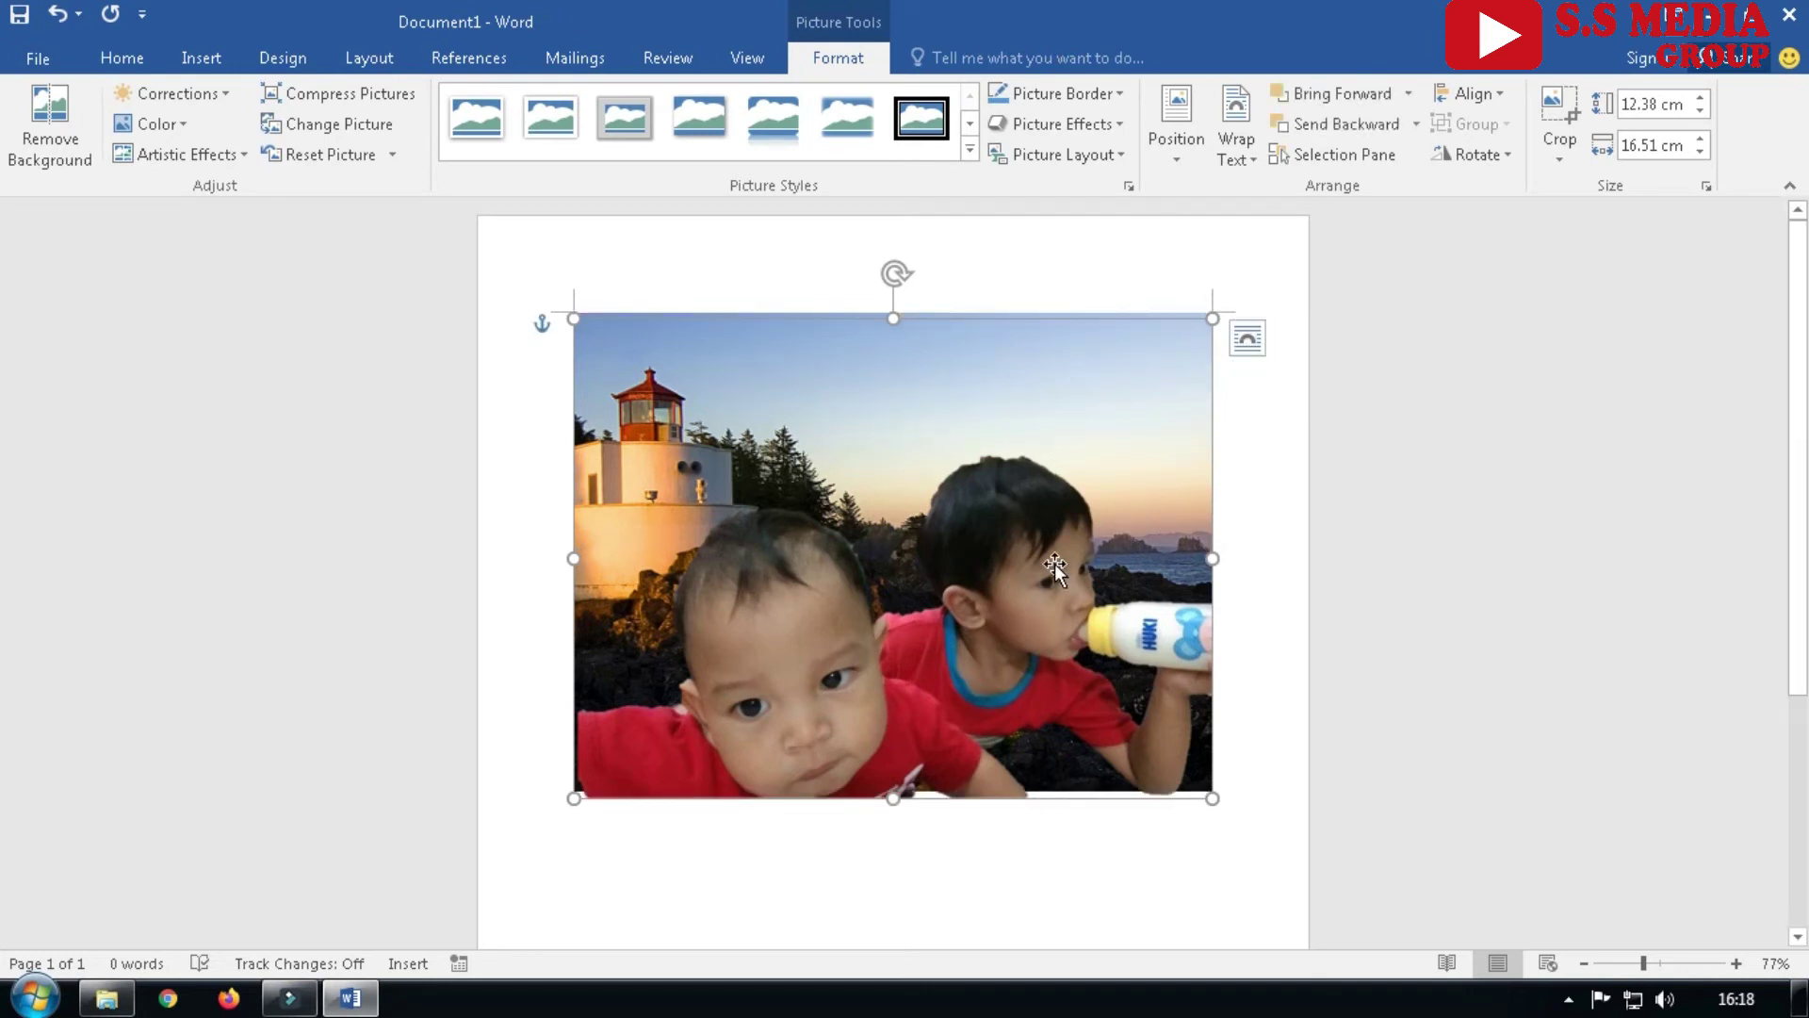
# Move the lighthouse picture lower on the page and check its layout options
pyautogui.moveTo(1044, 561)
pyautogui.mouseDown()
pyautogui.moveTo(1048, 648)
pyautogui.moveTo(1014, 467)
pyautogui.moveTo(1043, 652)
pyautogui.mouseUp()
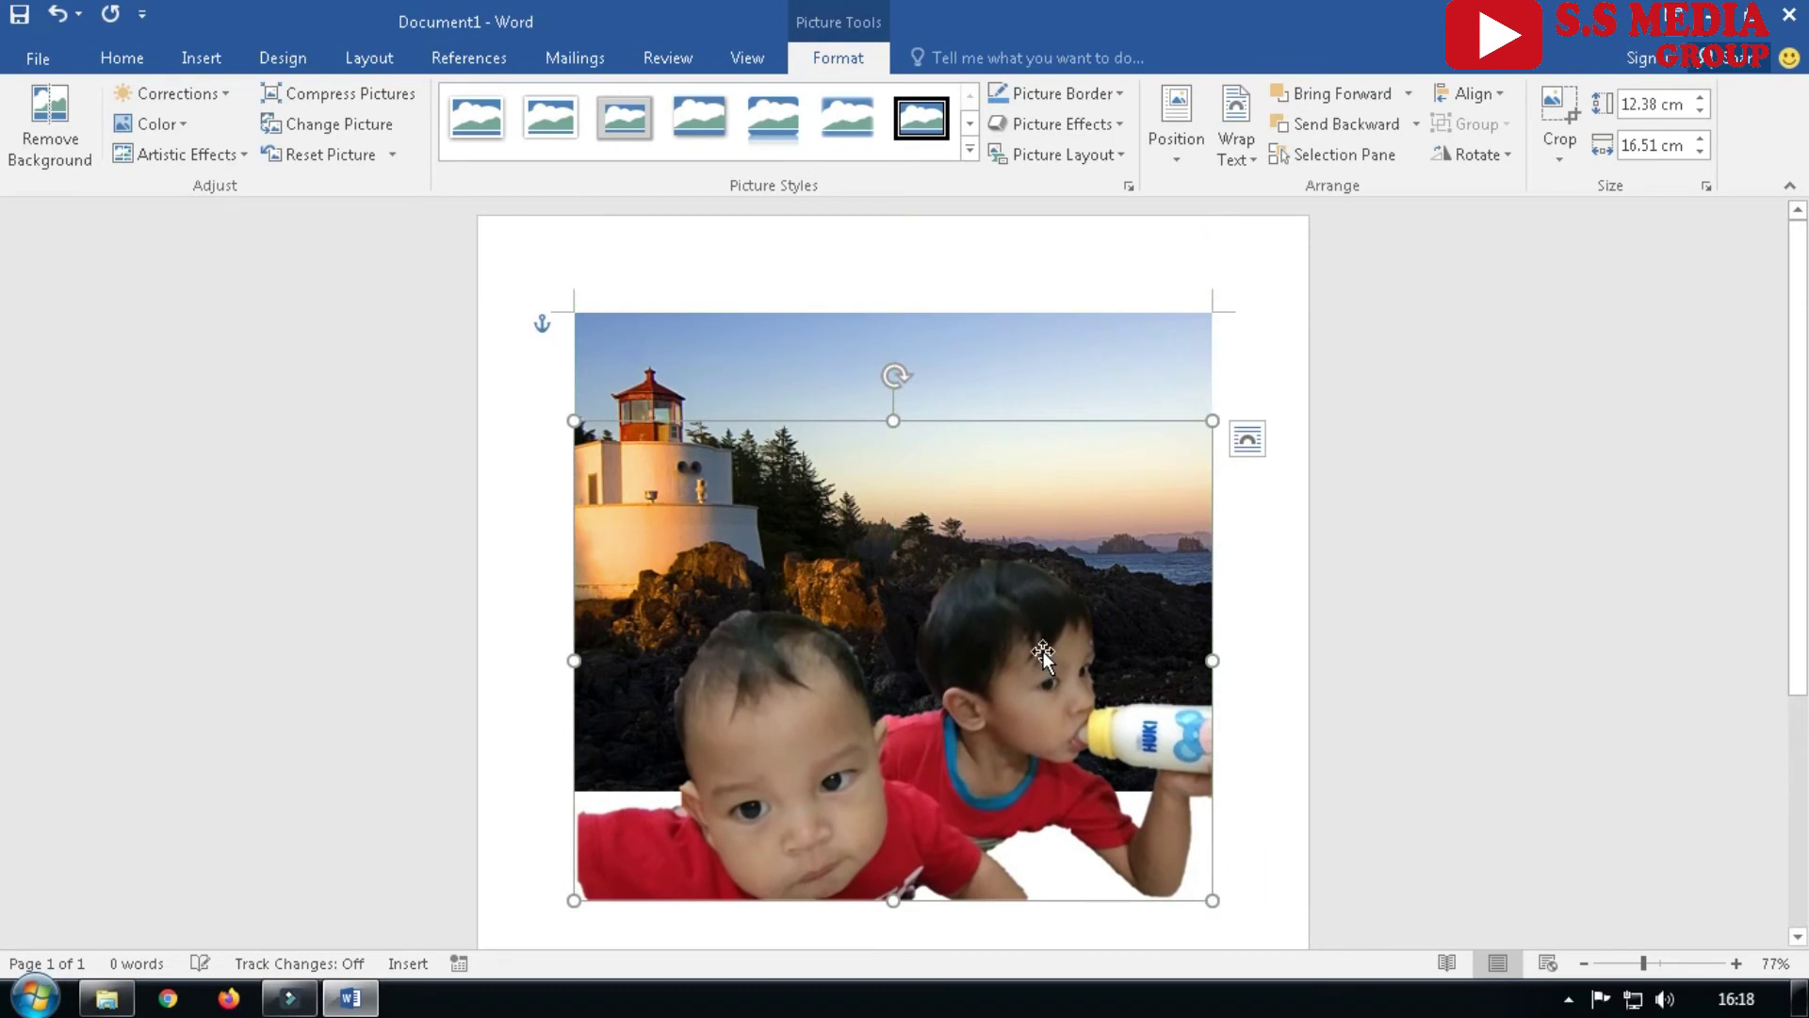
pyautogui.click(1248, 441)
pyautogui.click(961, 415)
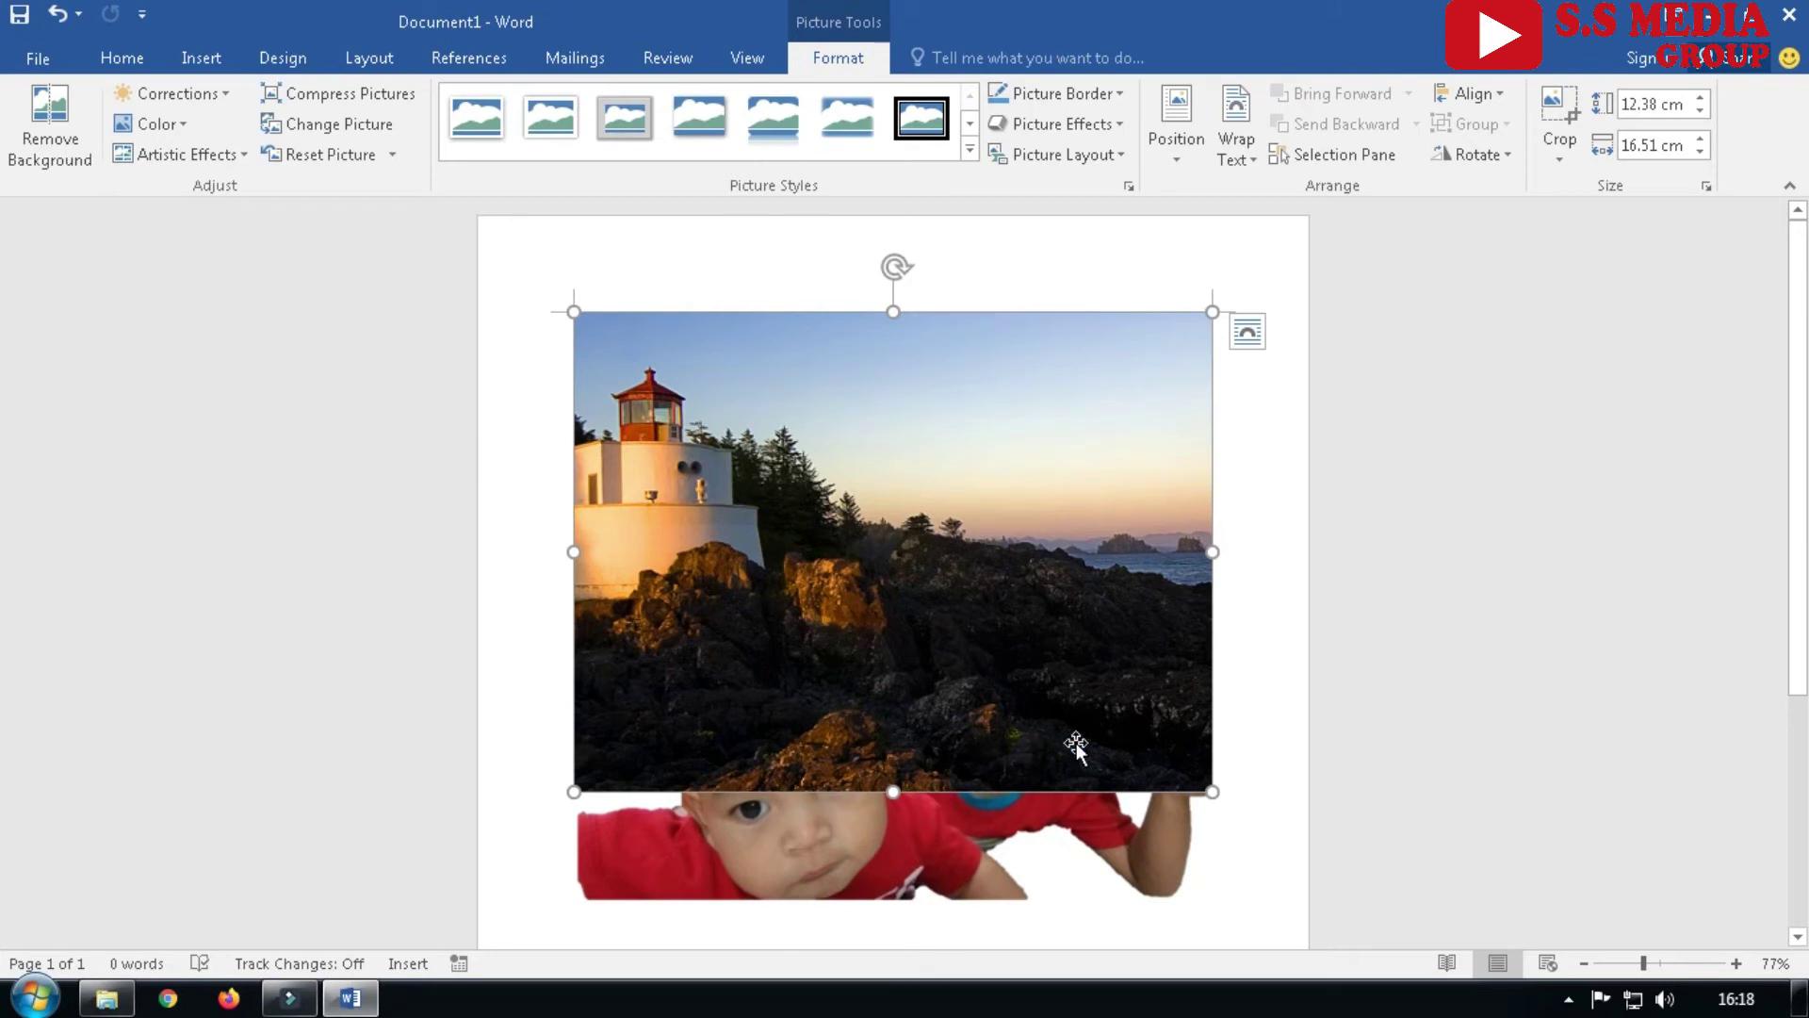
pyautogui.click(954, 833)
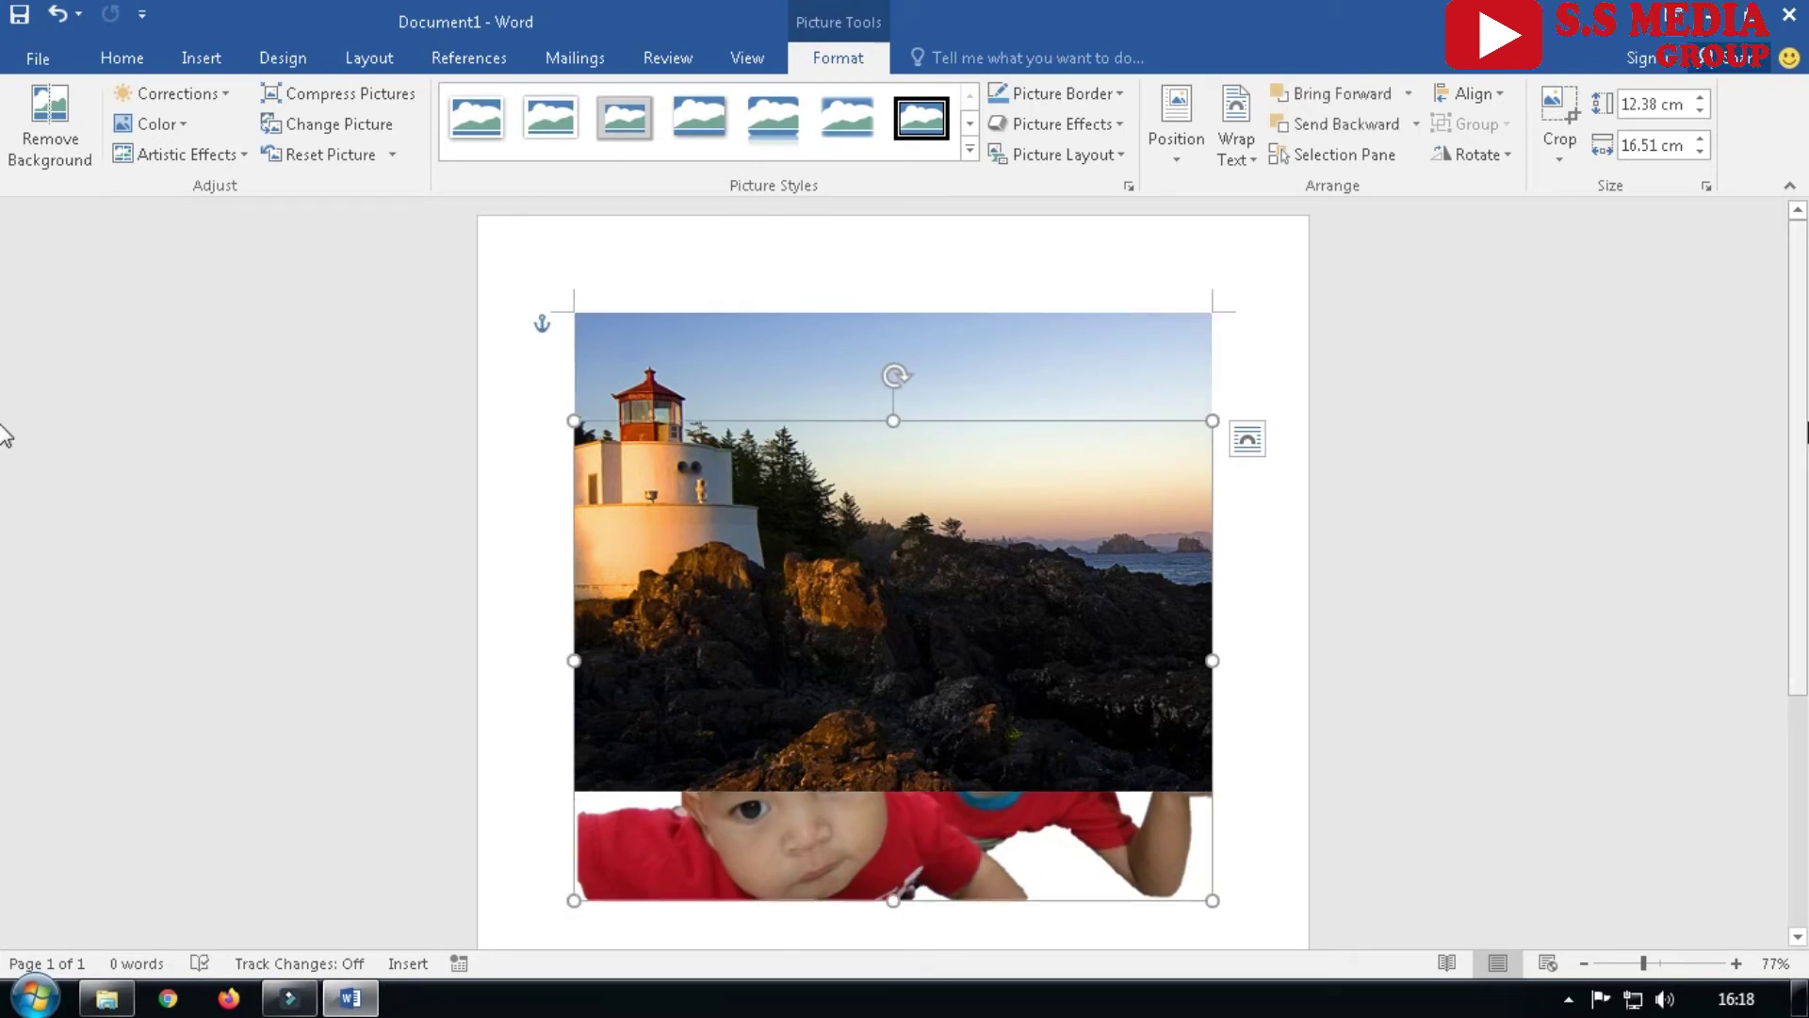
pyautogui.scroll(-1, 1799, 434)
# Reselect the lighthouse picture and bring up its shortcut menu for wrapping
pyautogui.click(1119, 367)
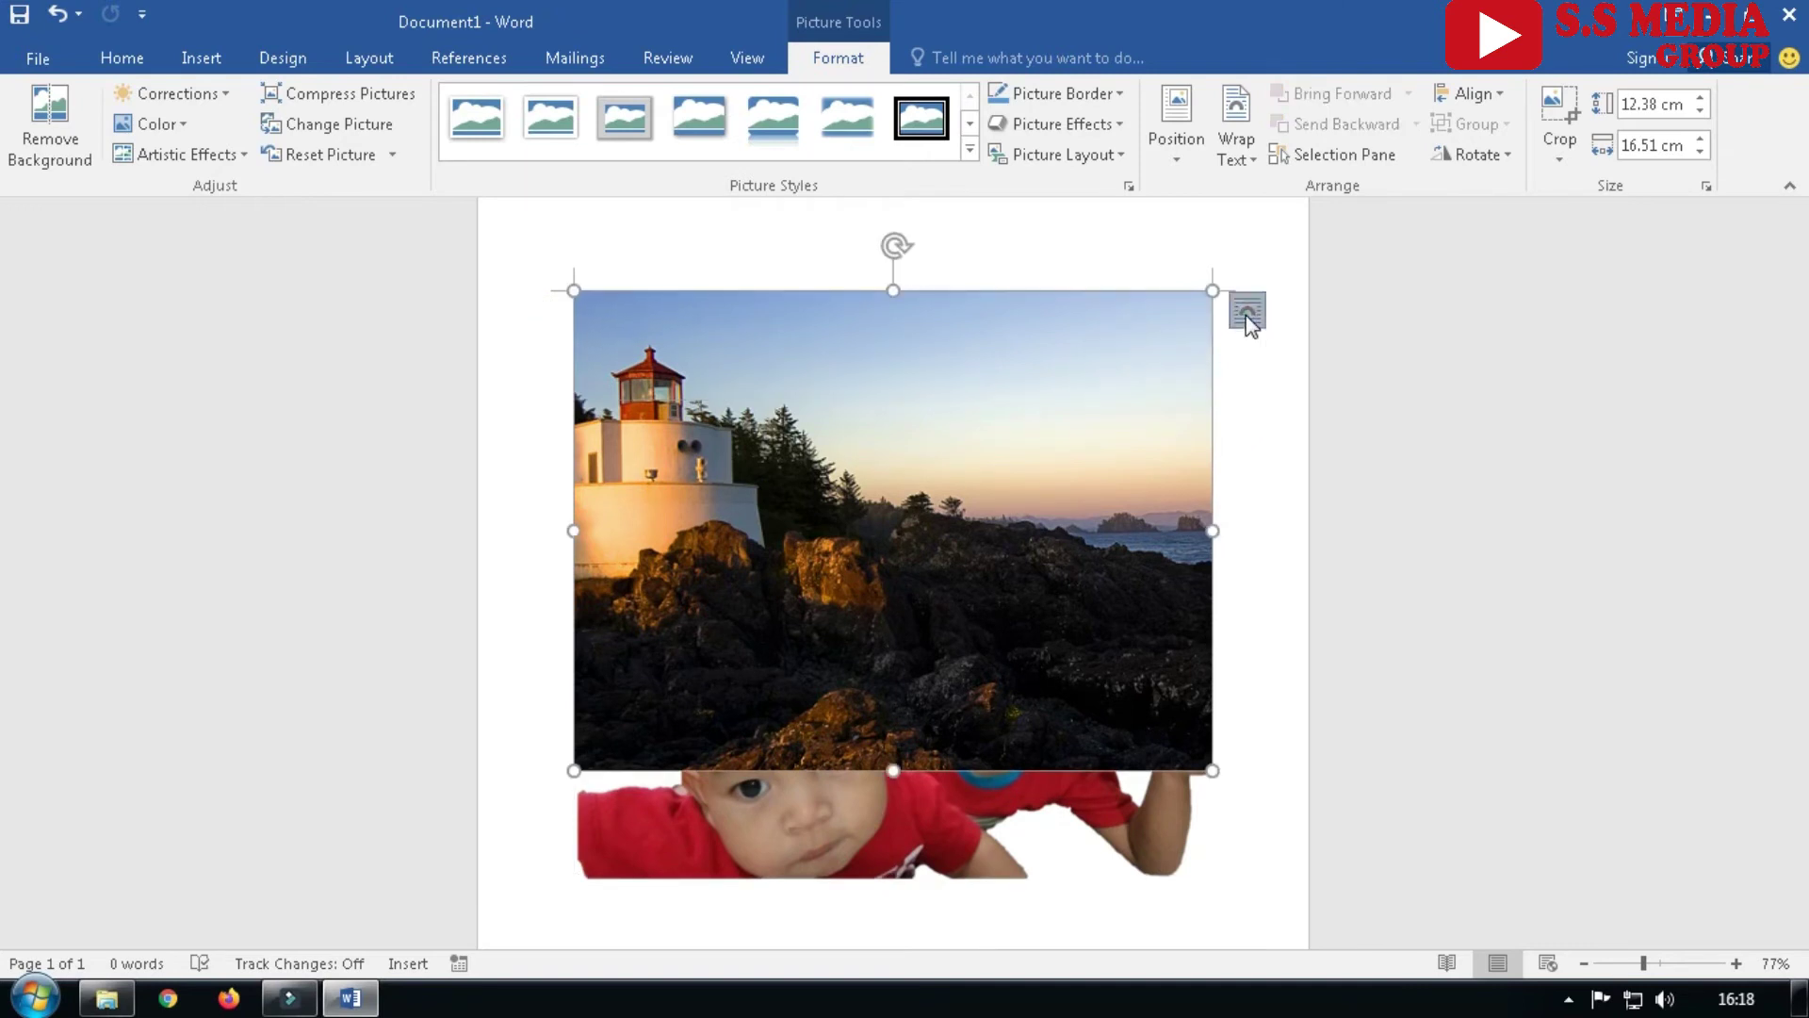
pyautogui.click(1247, 316)
pyautogui.rightClick(1155, 365)
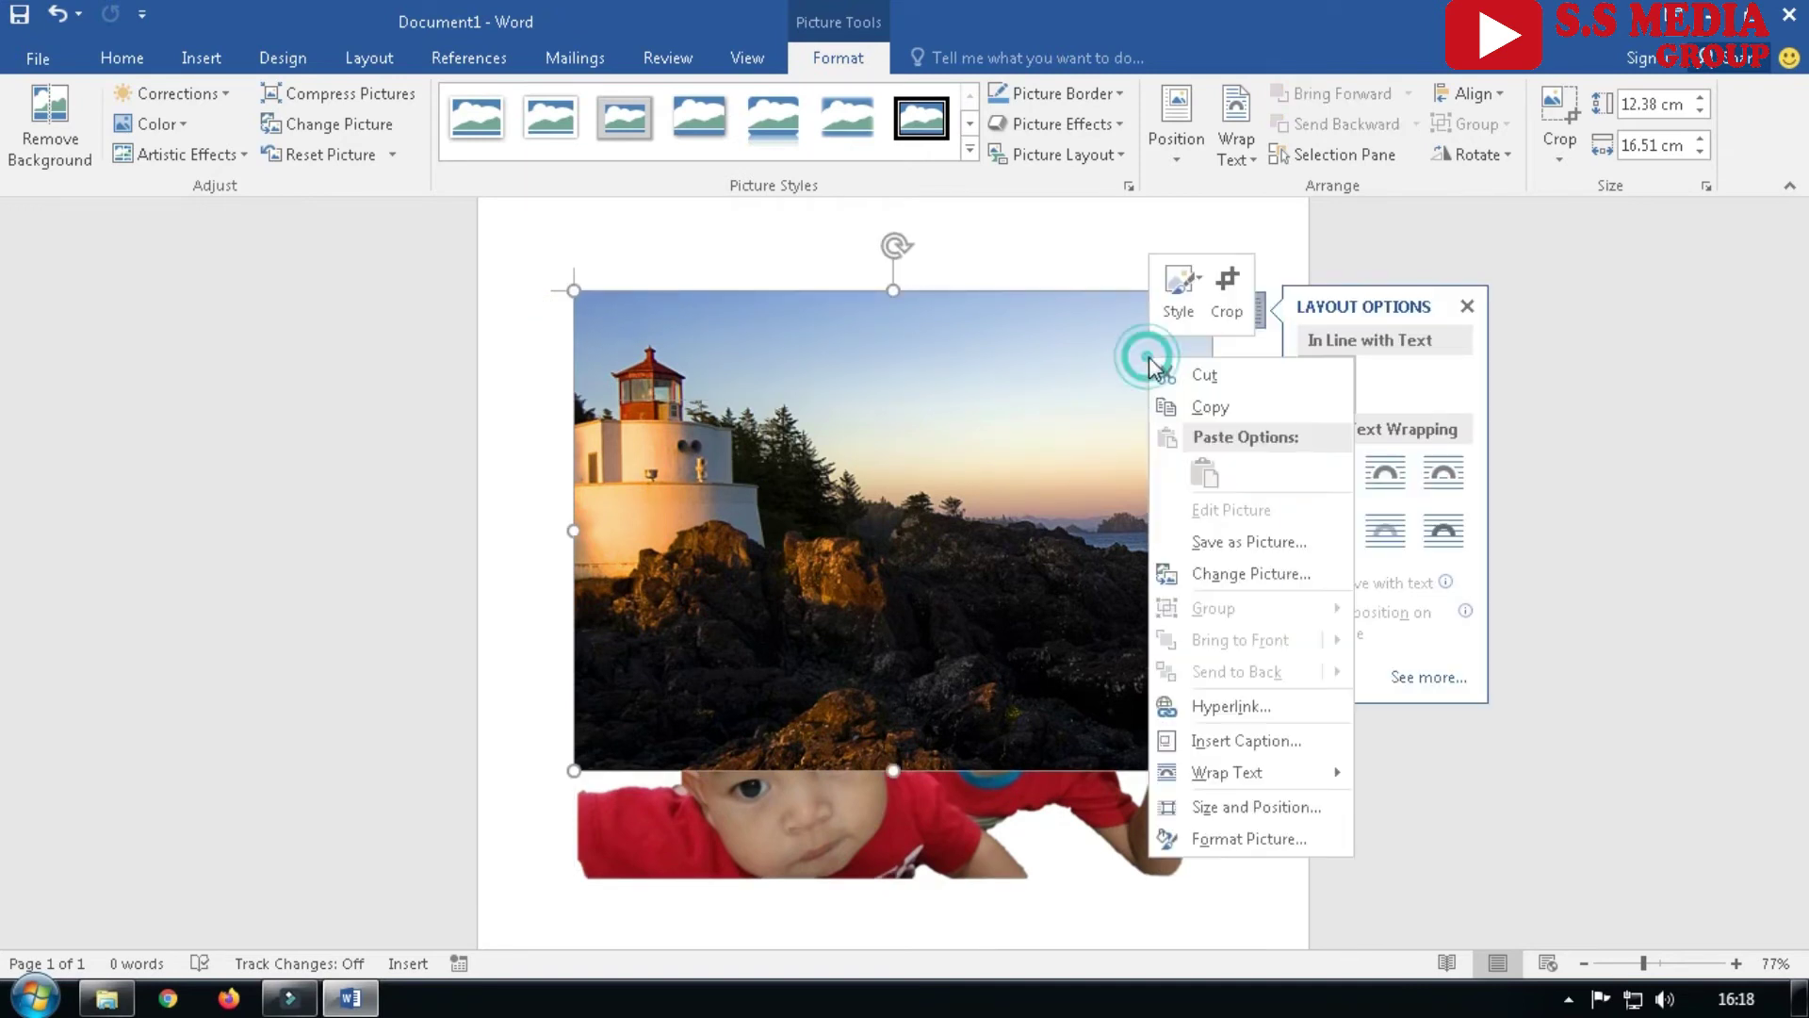
pyautogui.click(1091, 257)
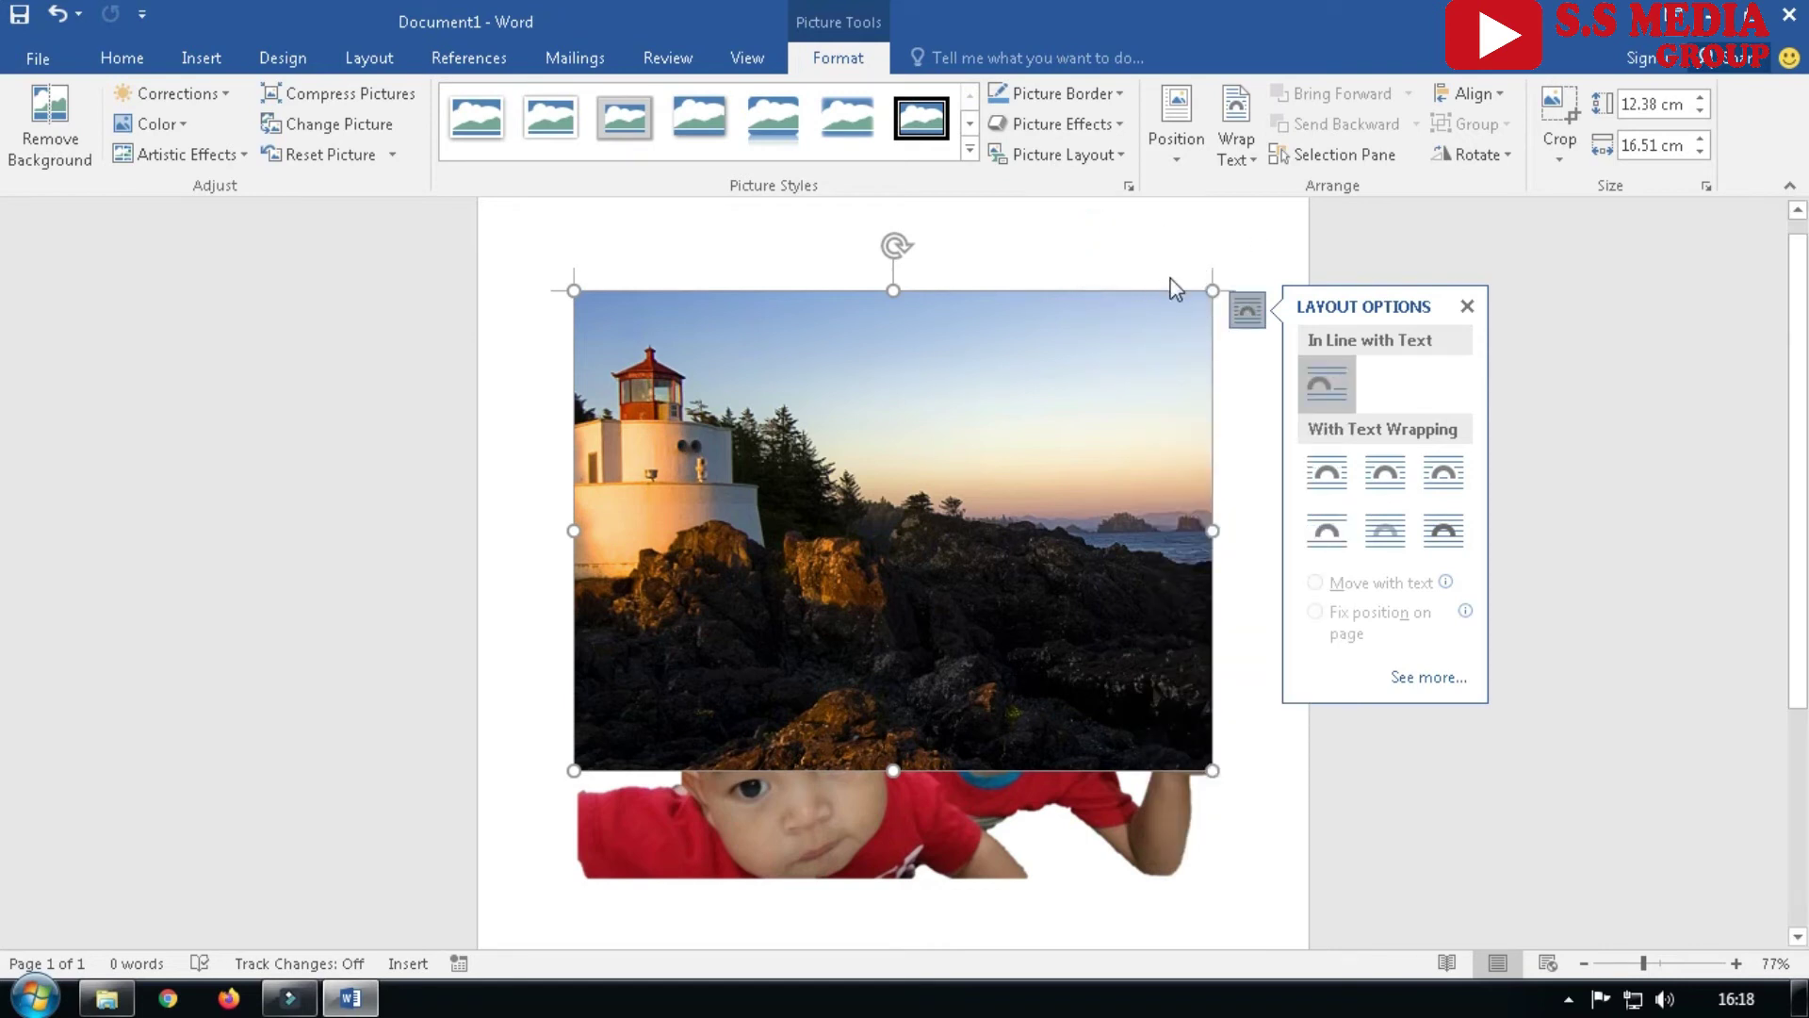
pyautogui.click(1268, 268)
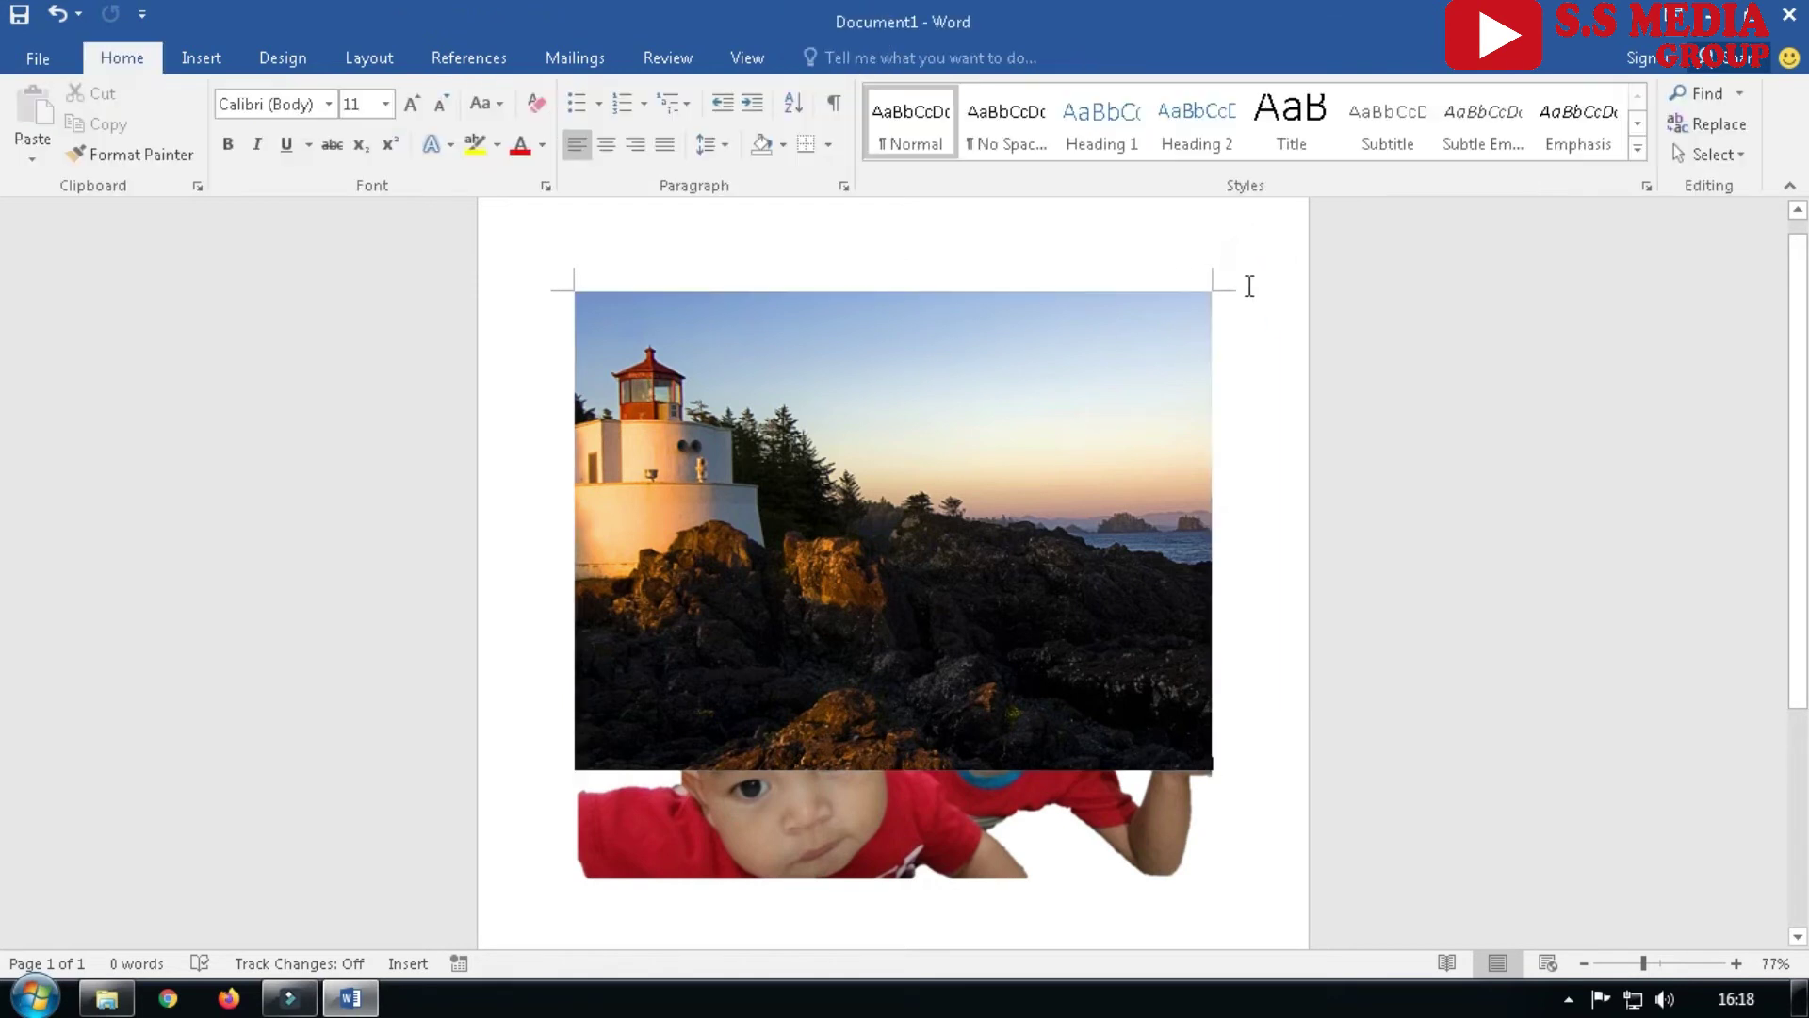
pyautogui.click(1127, 337)
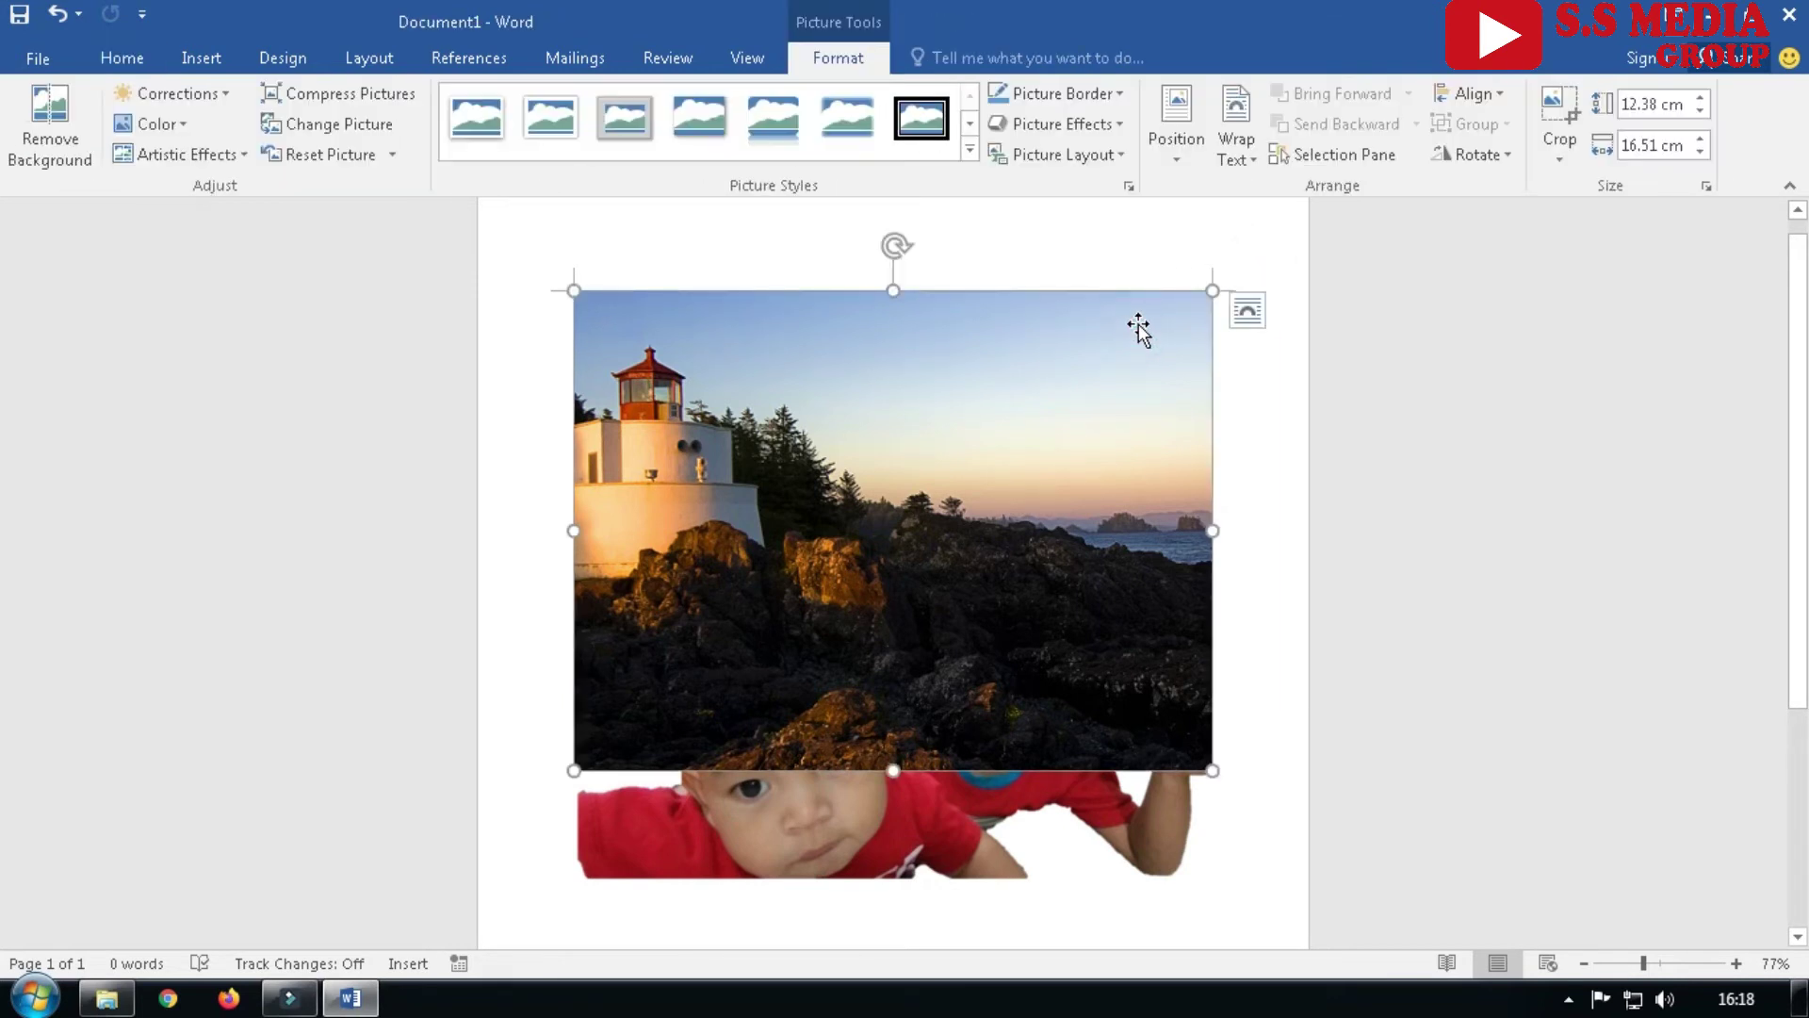
pyautogui.rightClick(1139, 324)
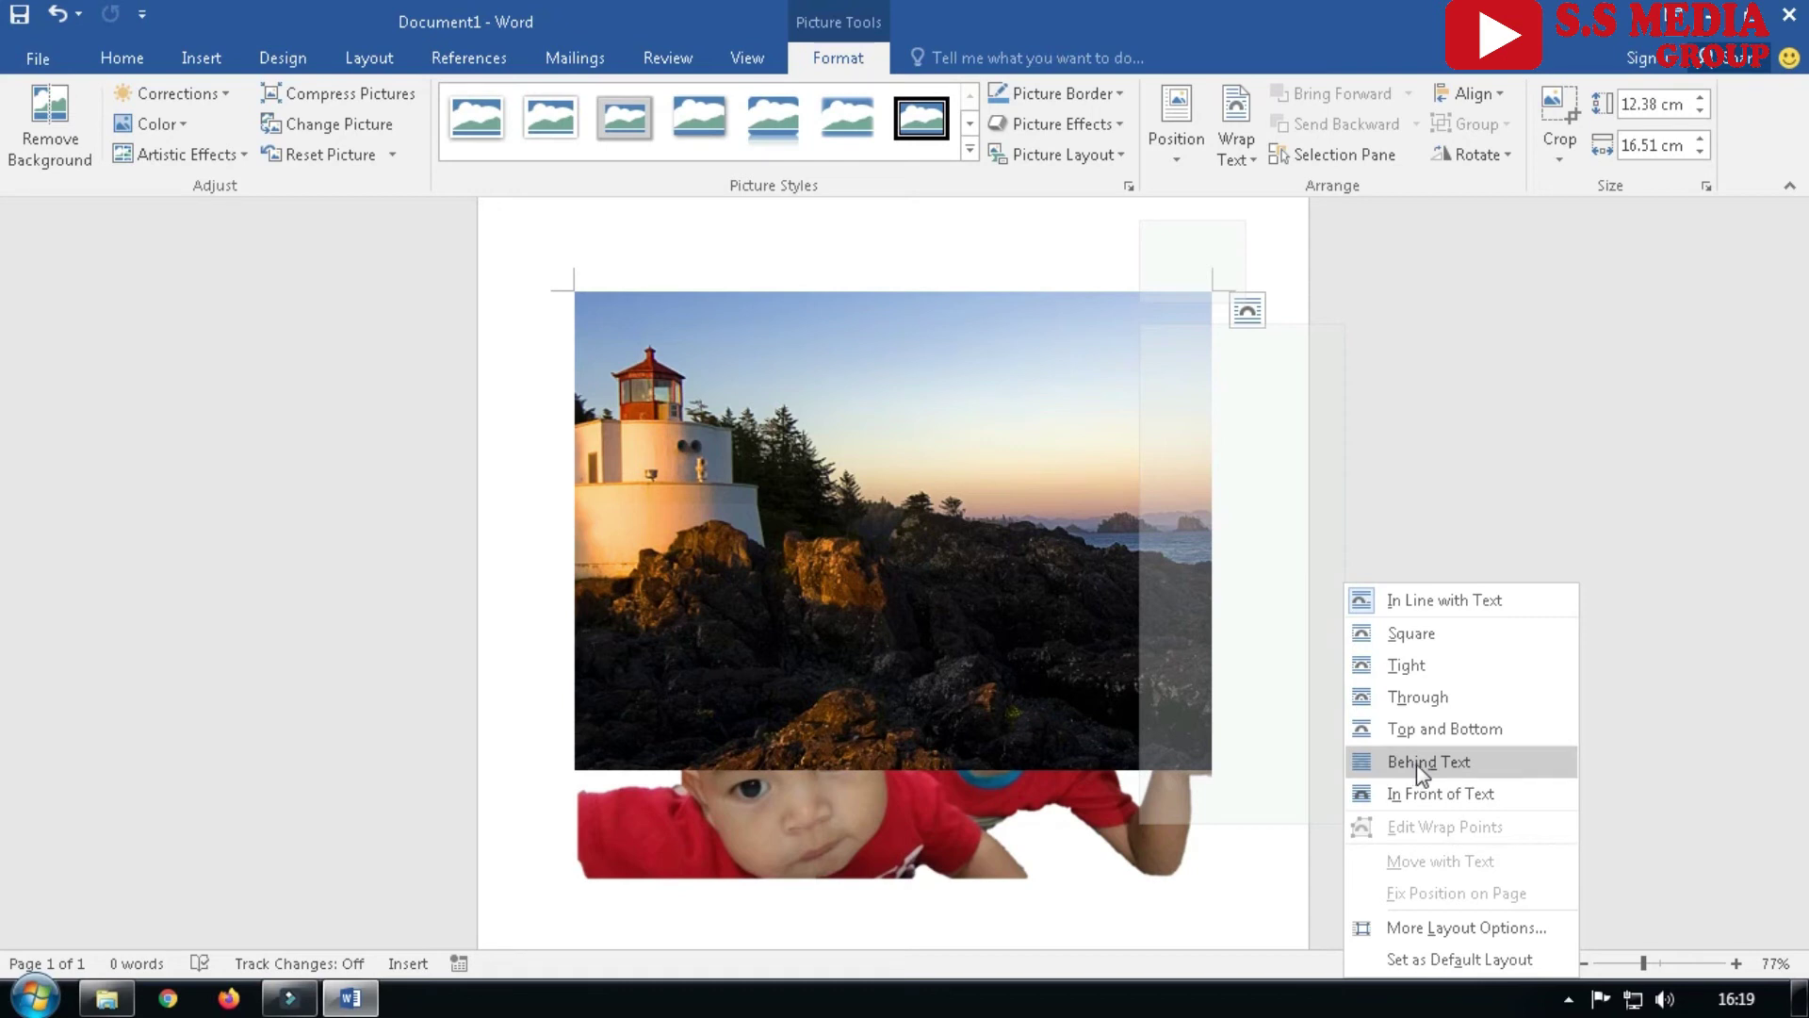
# Set the lighthouse picture to Behind Text and move it up toward the page top
pyautogui.click(1417, 765)
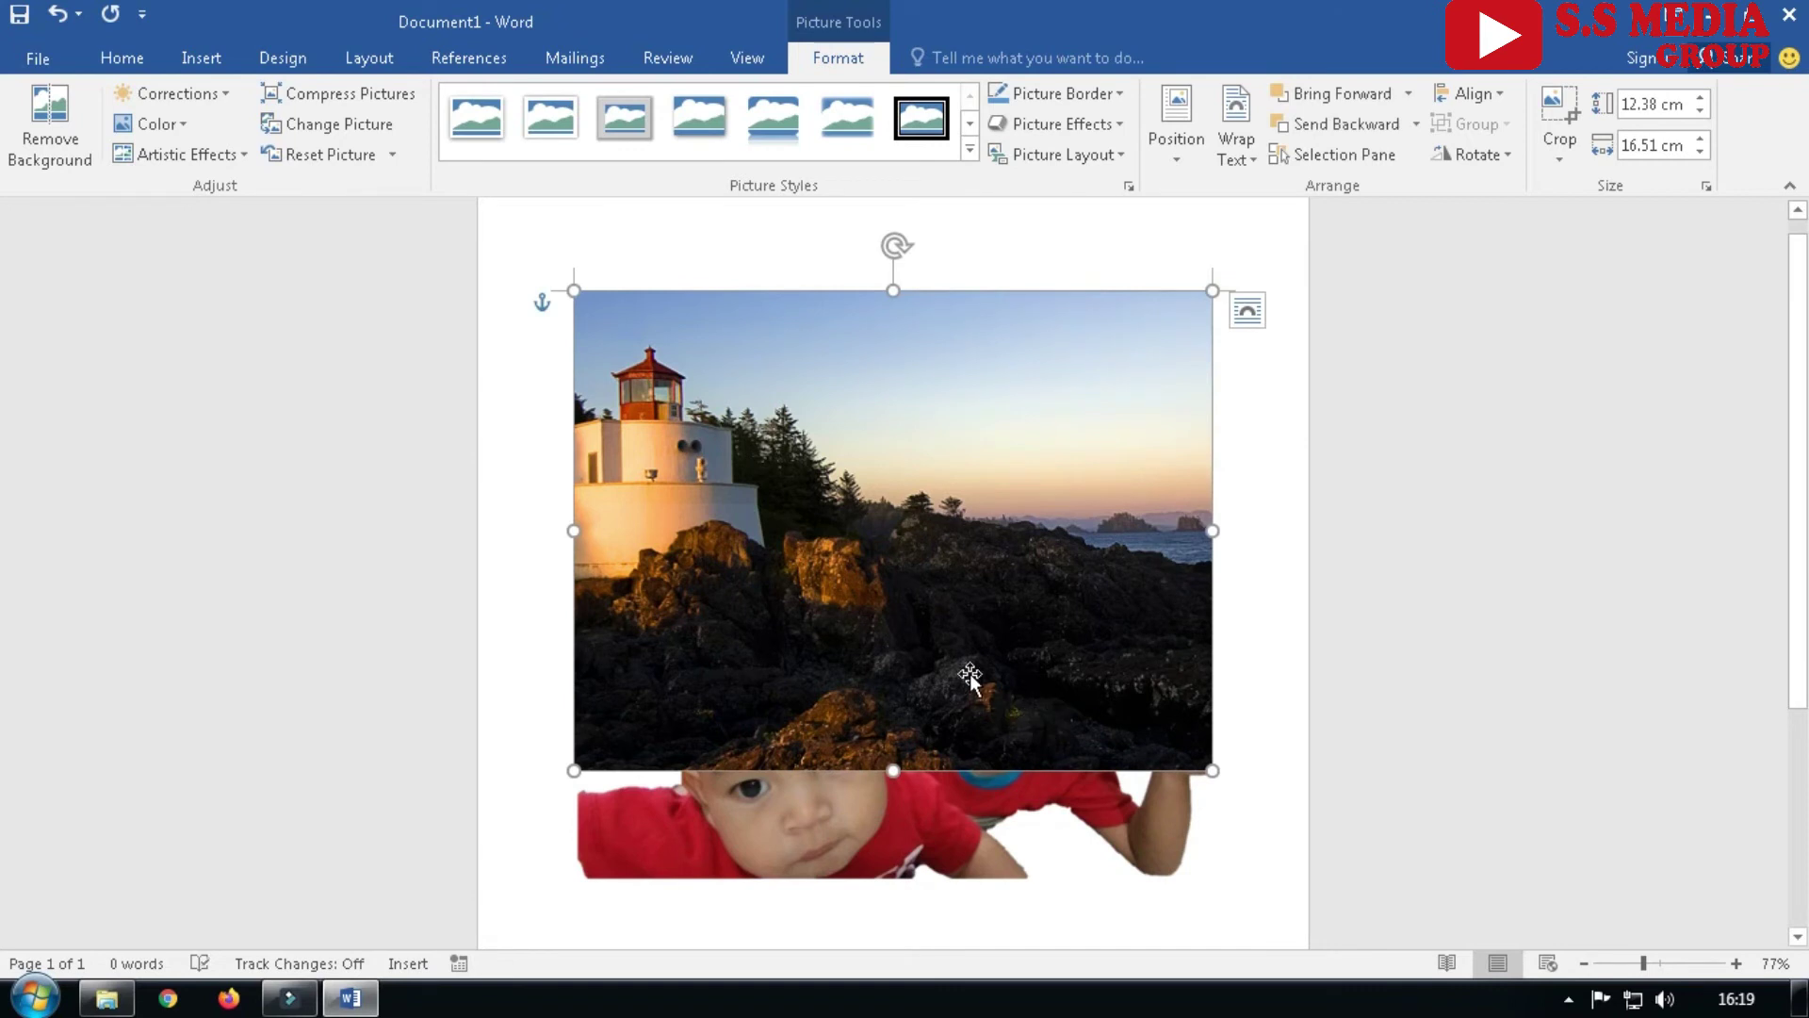
pyautogui.moveTo(970, 678)
pyautogui.mouseDown()
pyautogui.moveTo(965, 603)
pyautogui.moveTo(953, 668)
pyautogui.mouseUp()
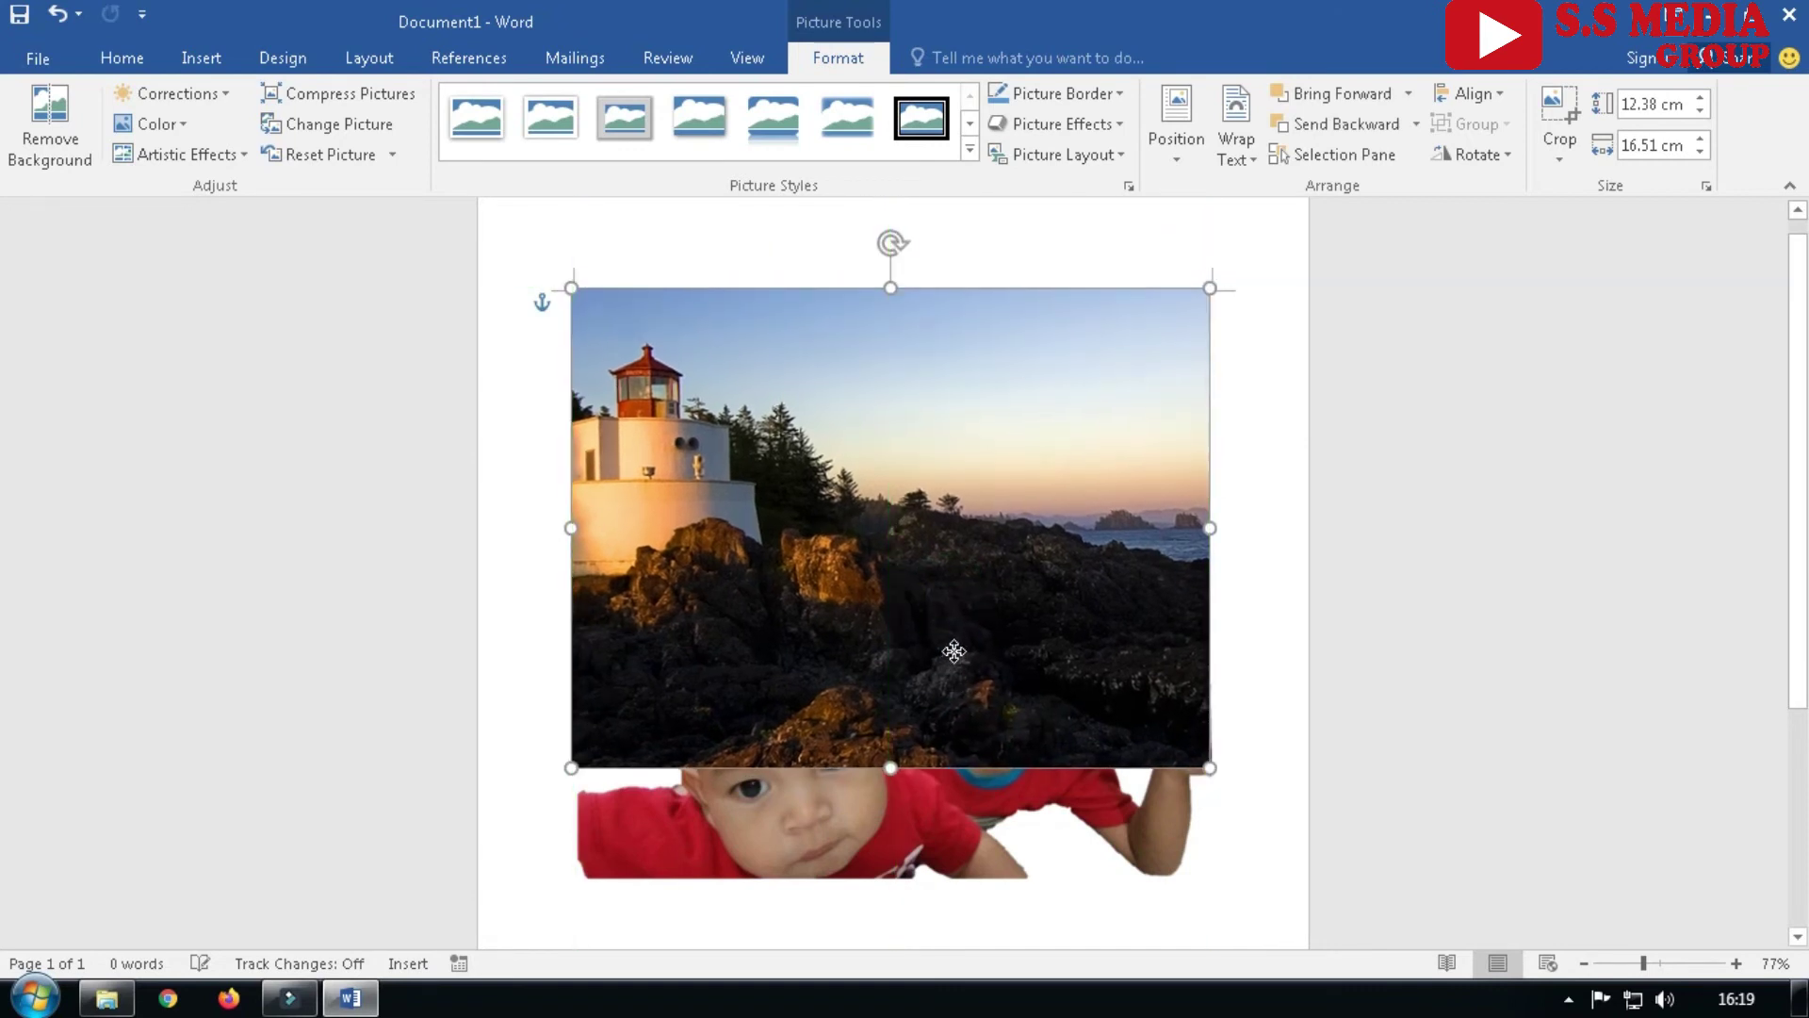
pyautogui.rightClick(1011, 576)
pyautogui.rightClick(924, 624)
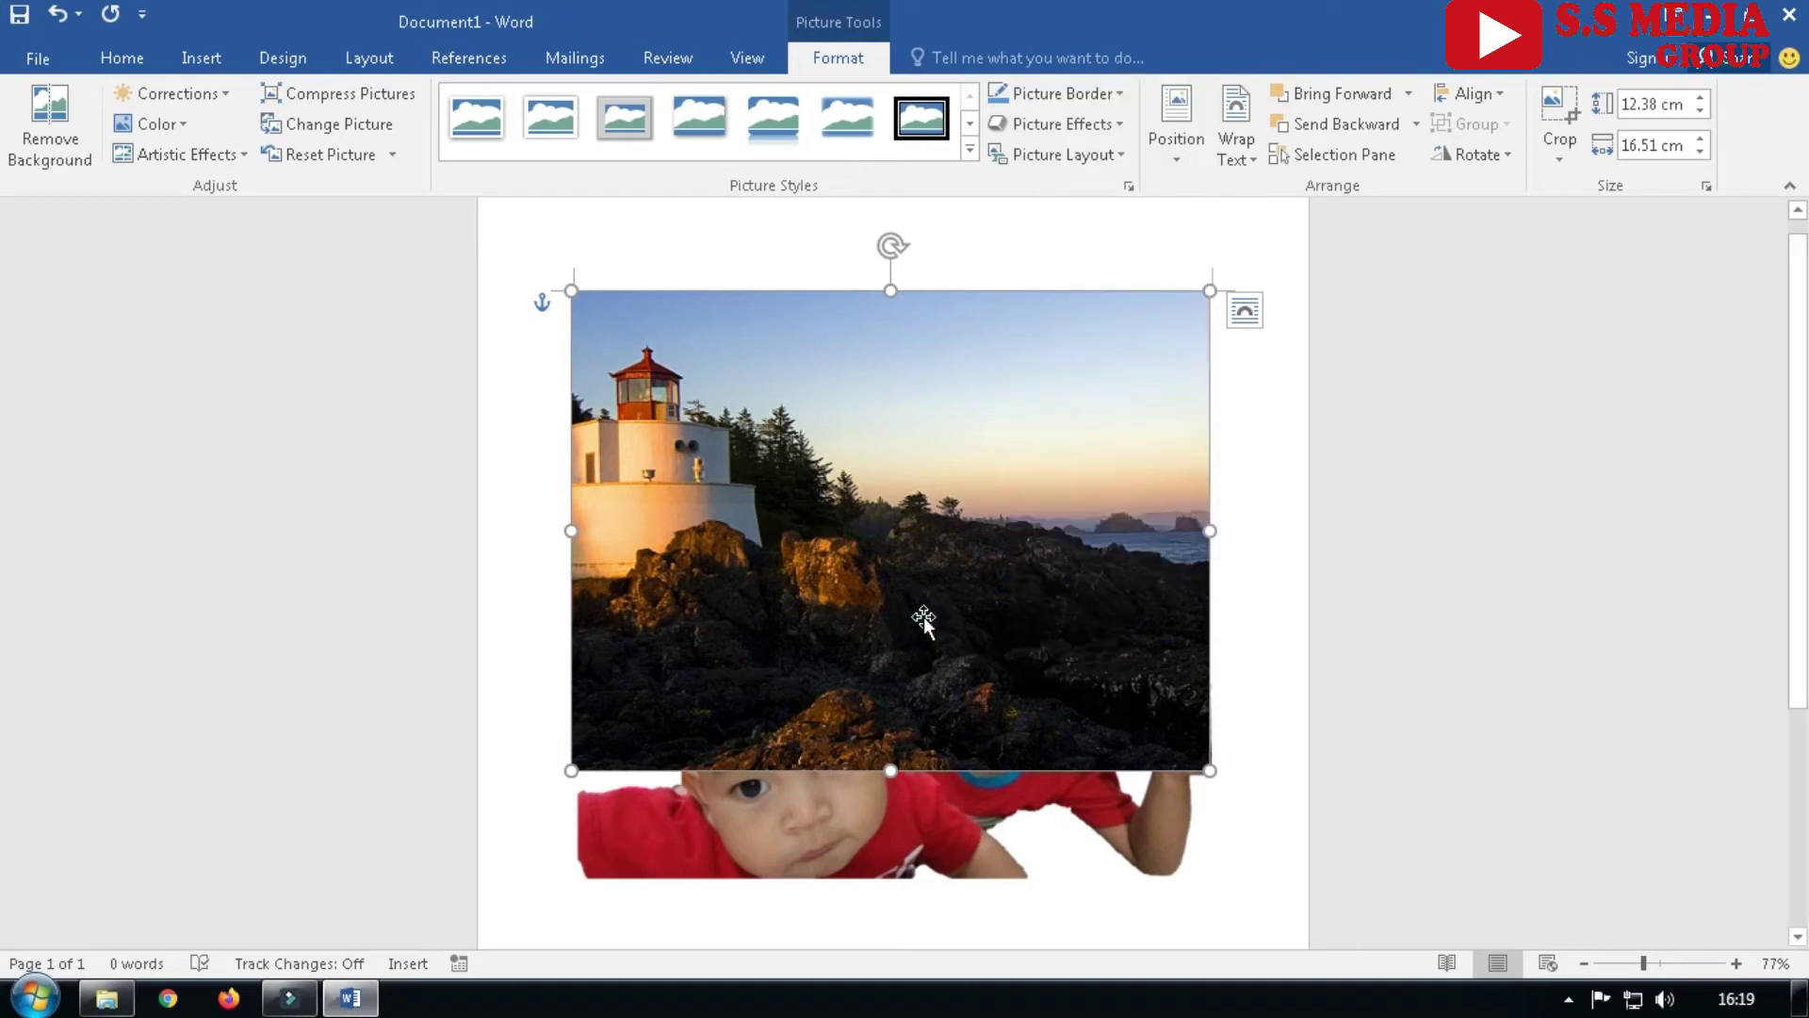
pyautogui.rightClick(923, 617)
pyautogui.moveTo(1007, 533)
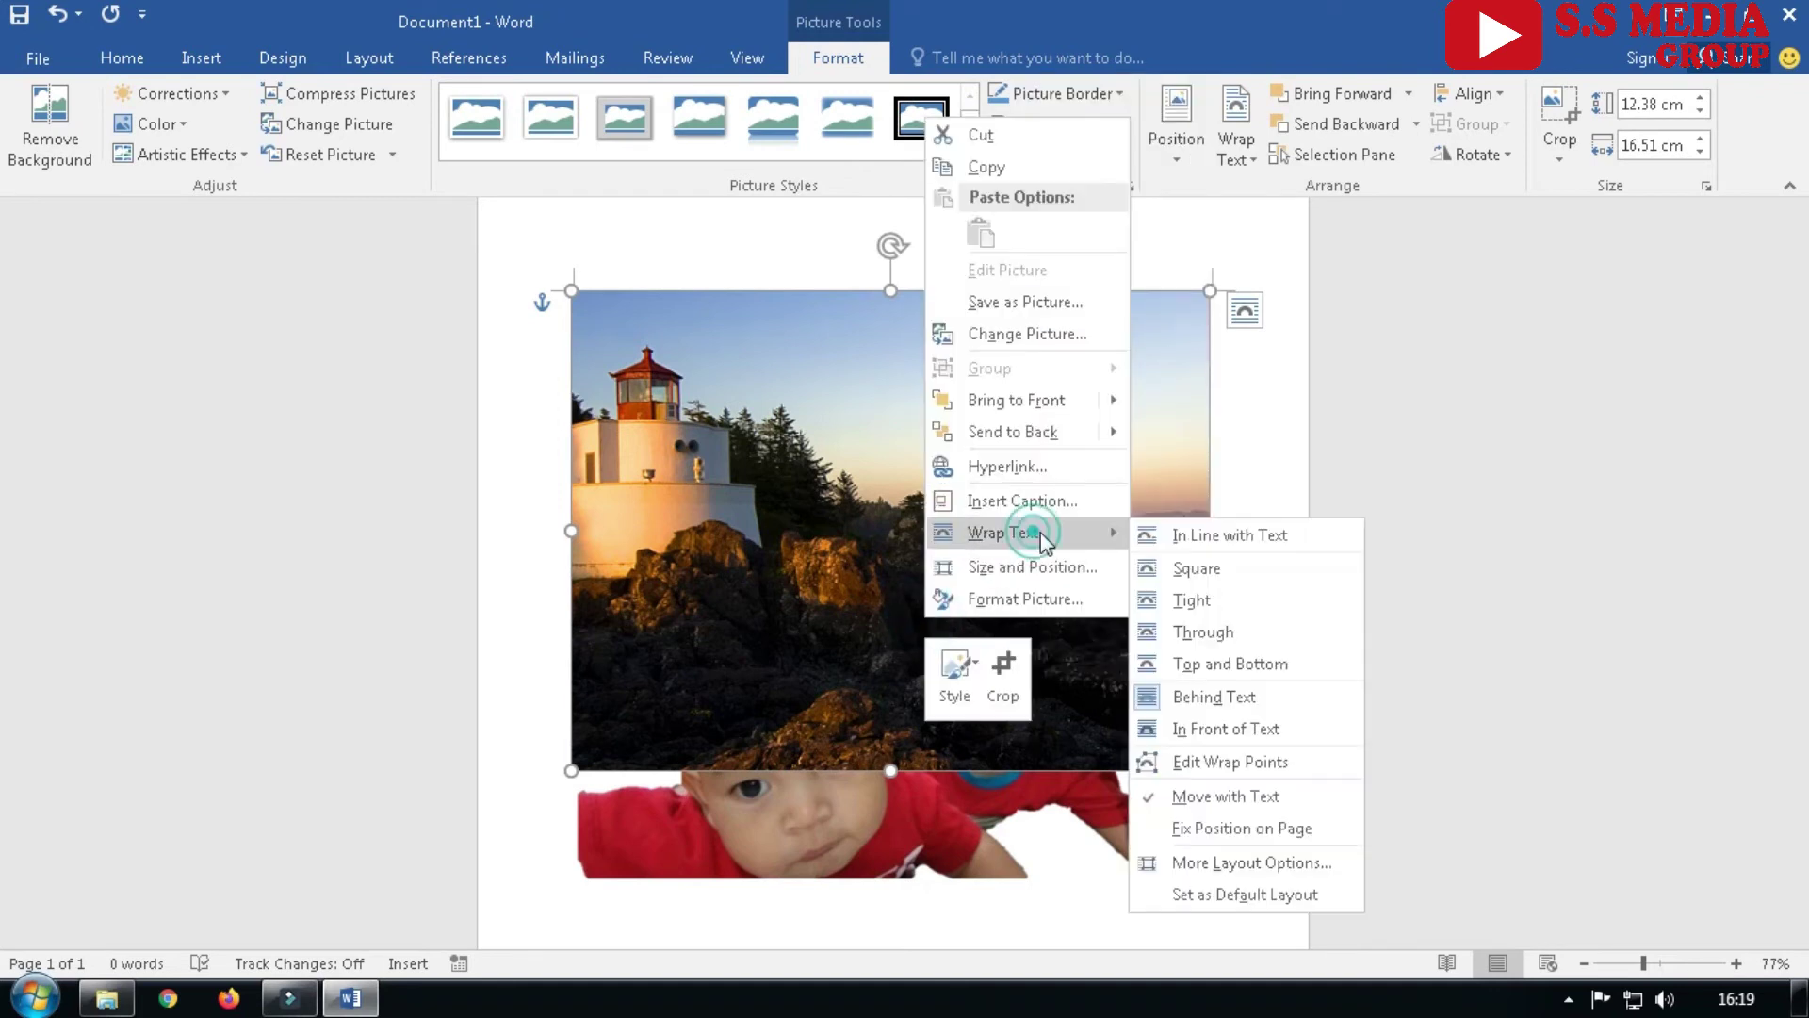
pyautogui.click(1199, 537)
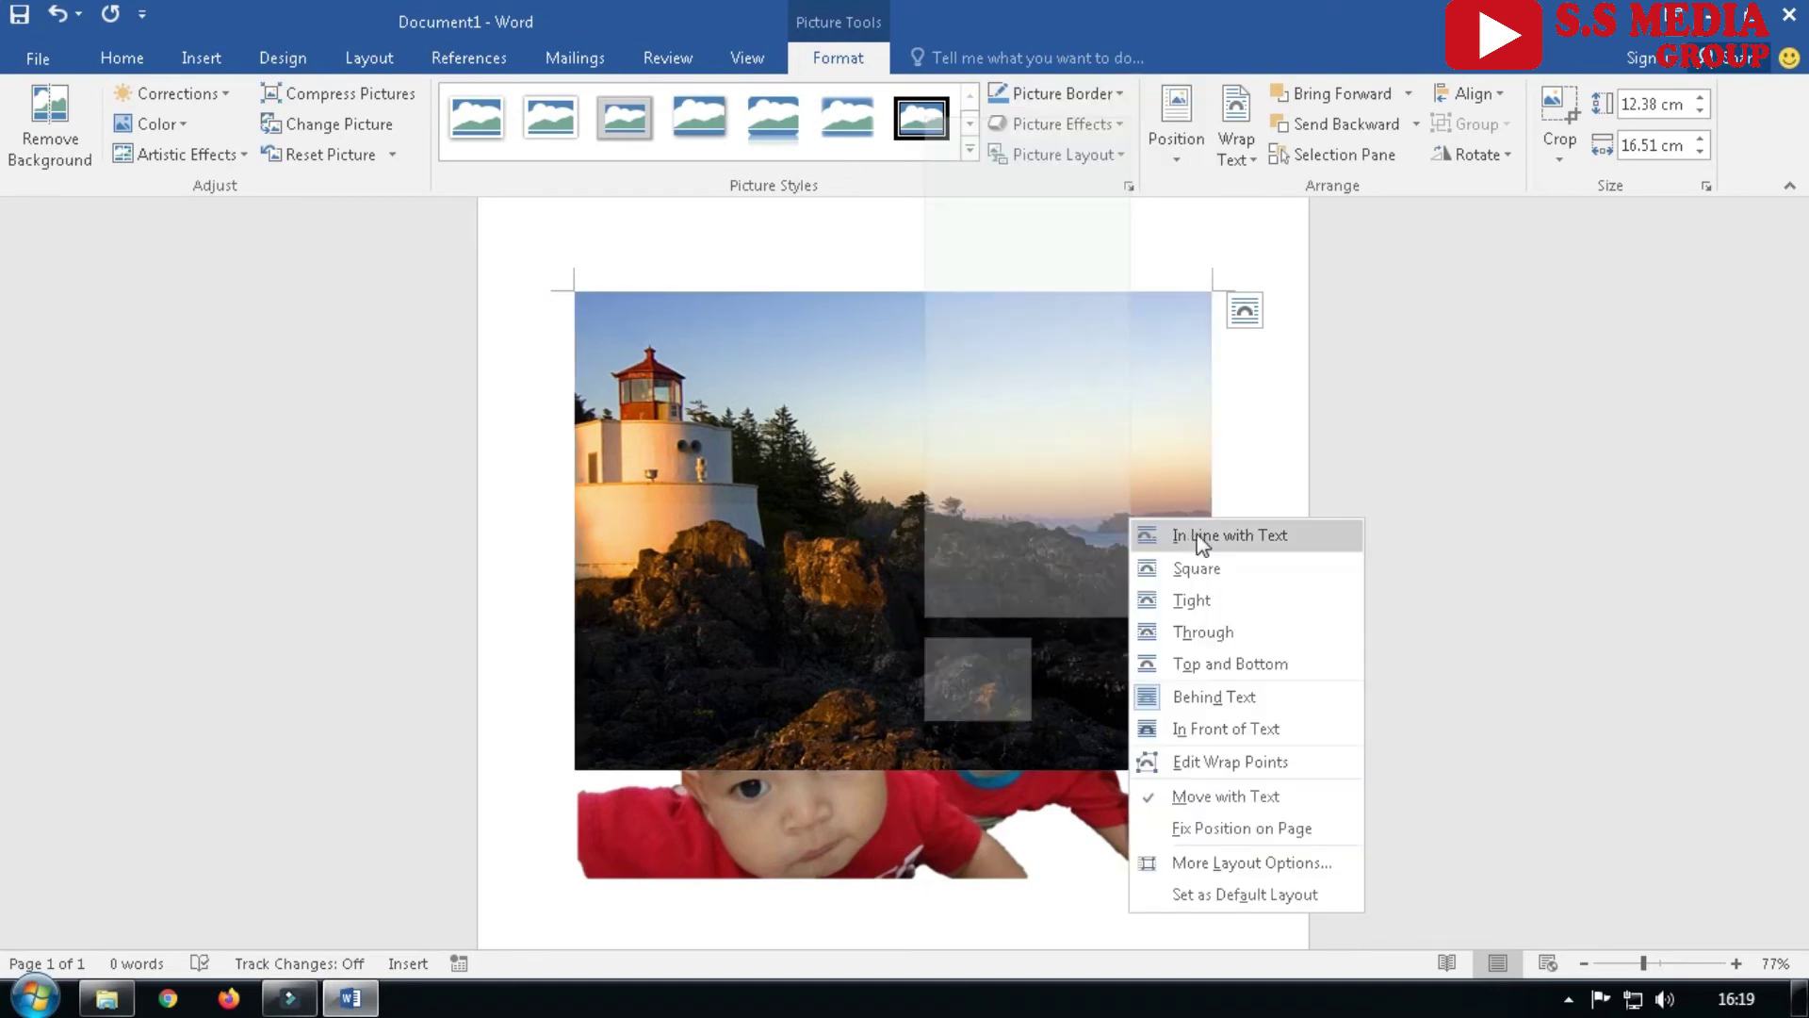
pyautogui.click(1219, 704)
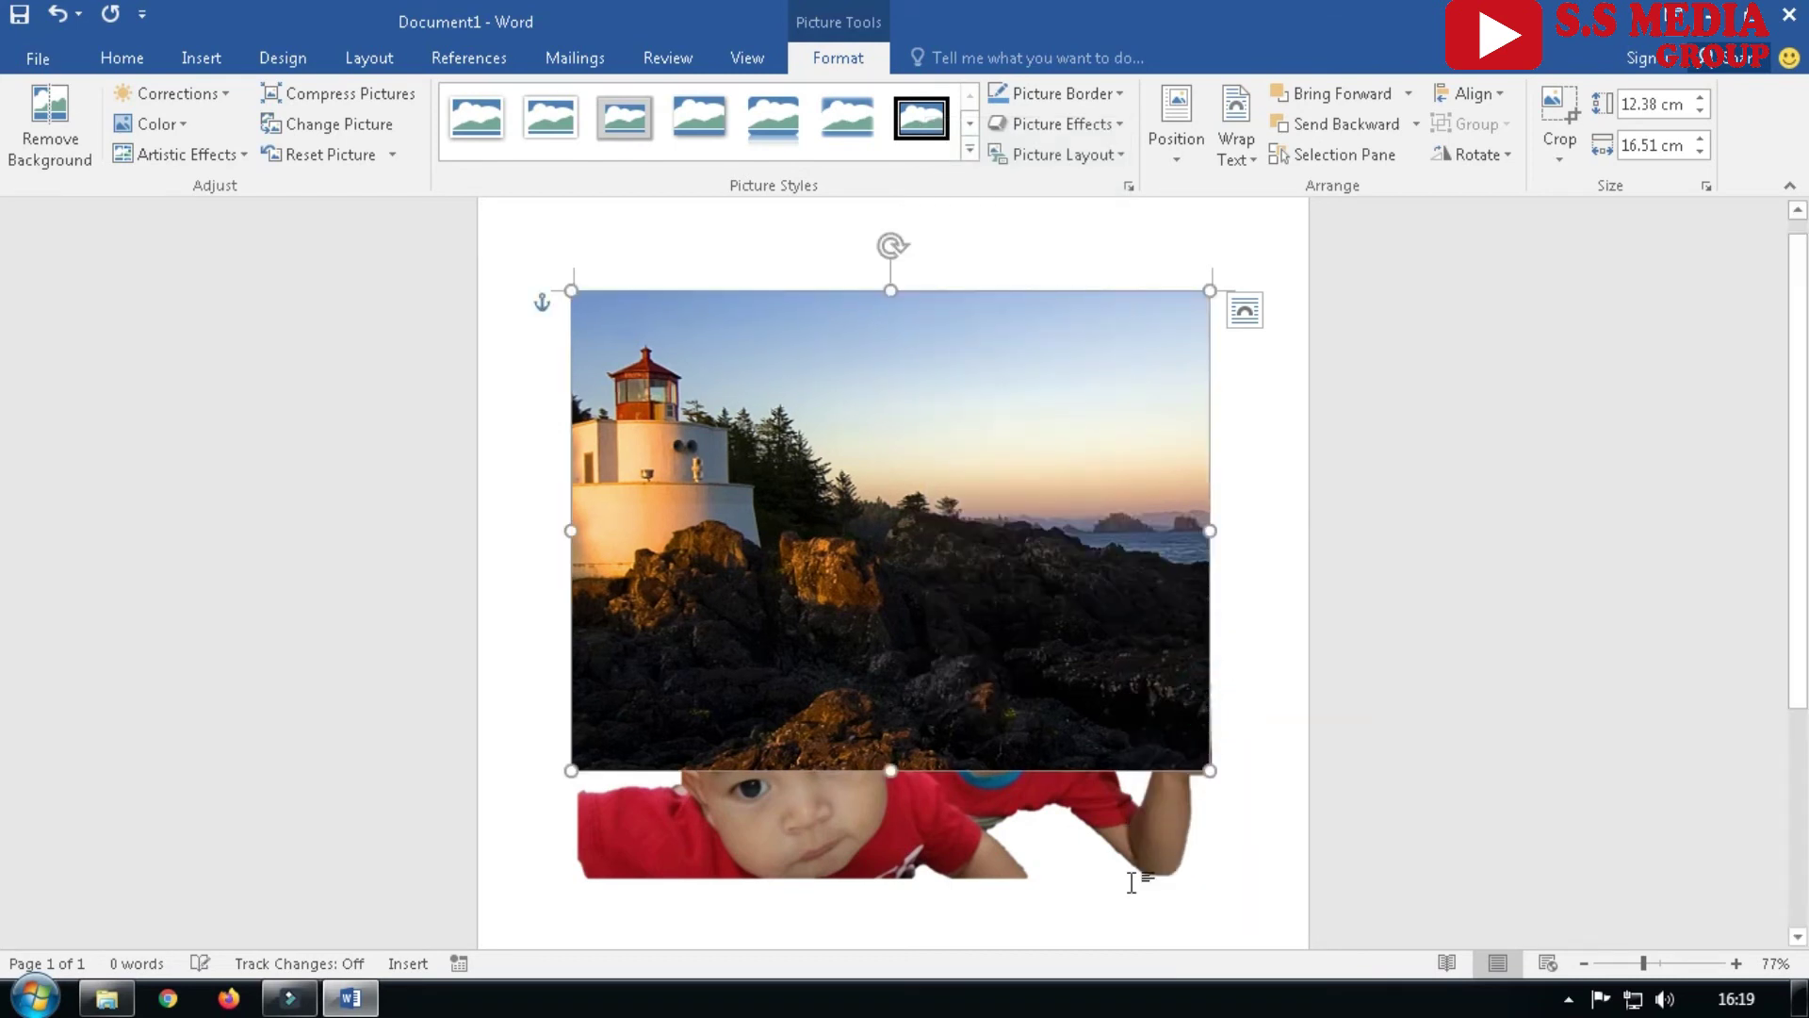
# Select the children cut-out and open its shortcut menu for layering
pyautogui.click(803, 890)
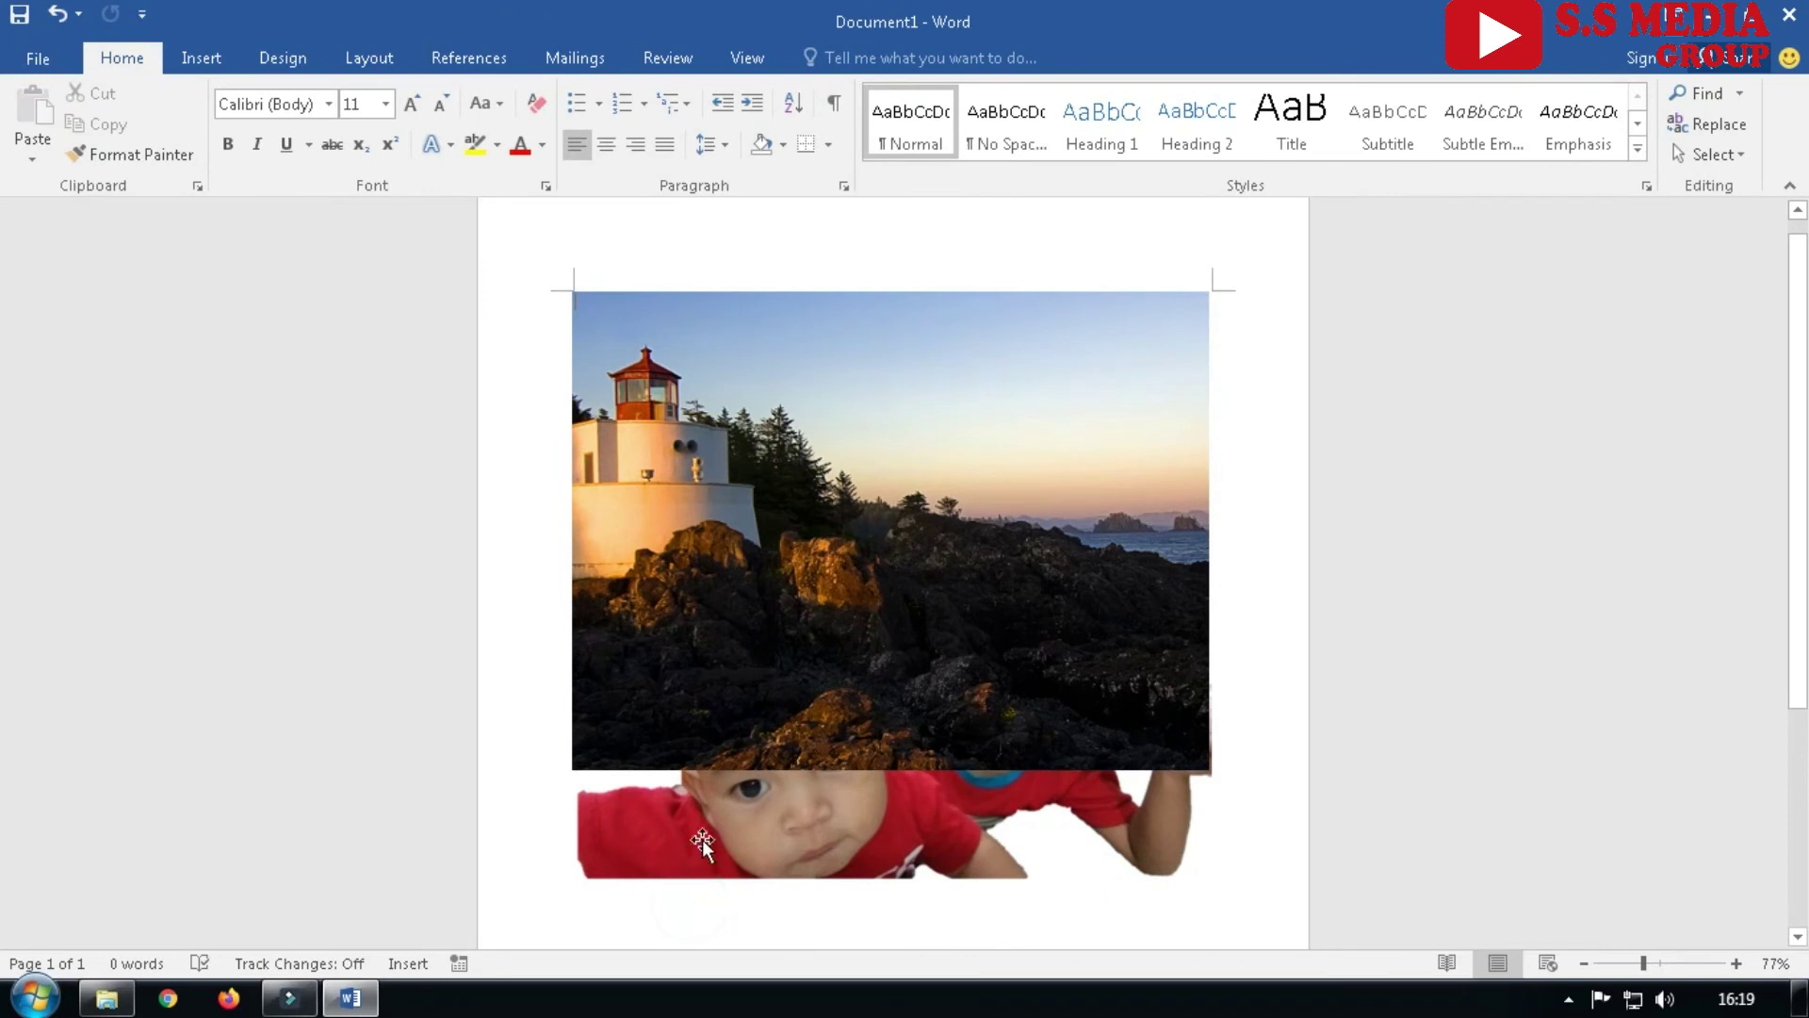
pyautogui.moveTo(801, 839)
pyautogui.mouseDown()
pyautogui.moveTo(803, 820)
pyautogui.moveTo(809, 848)
pyautogui.mouseUp()
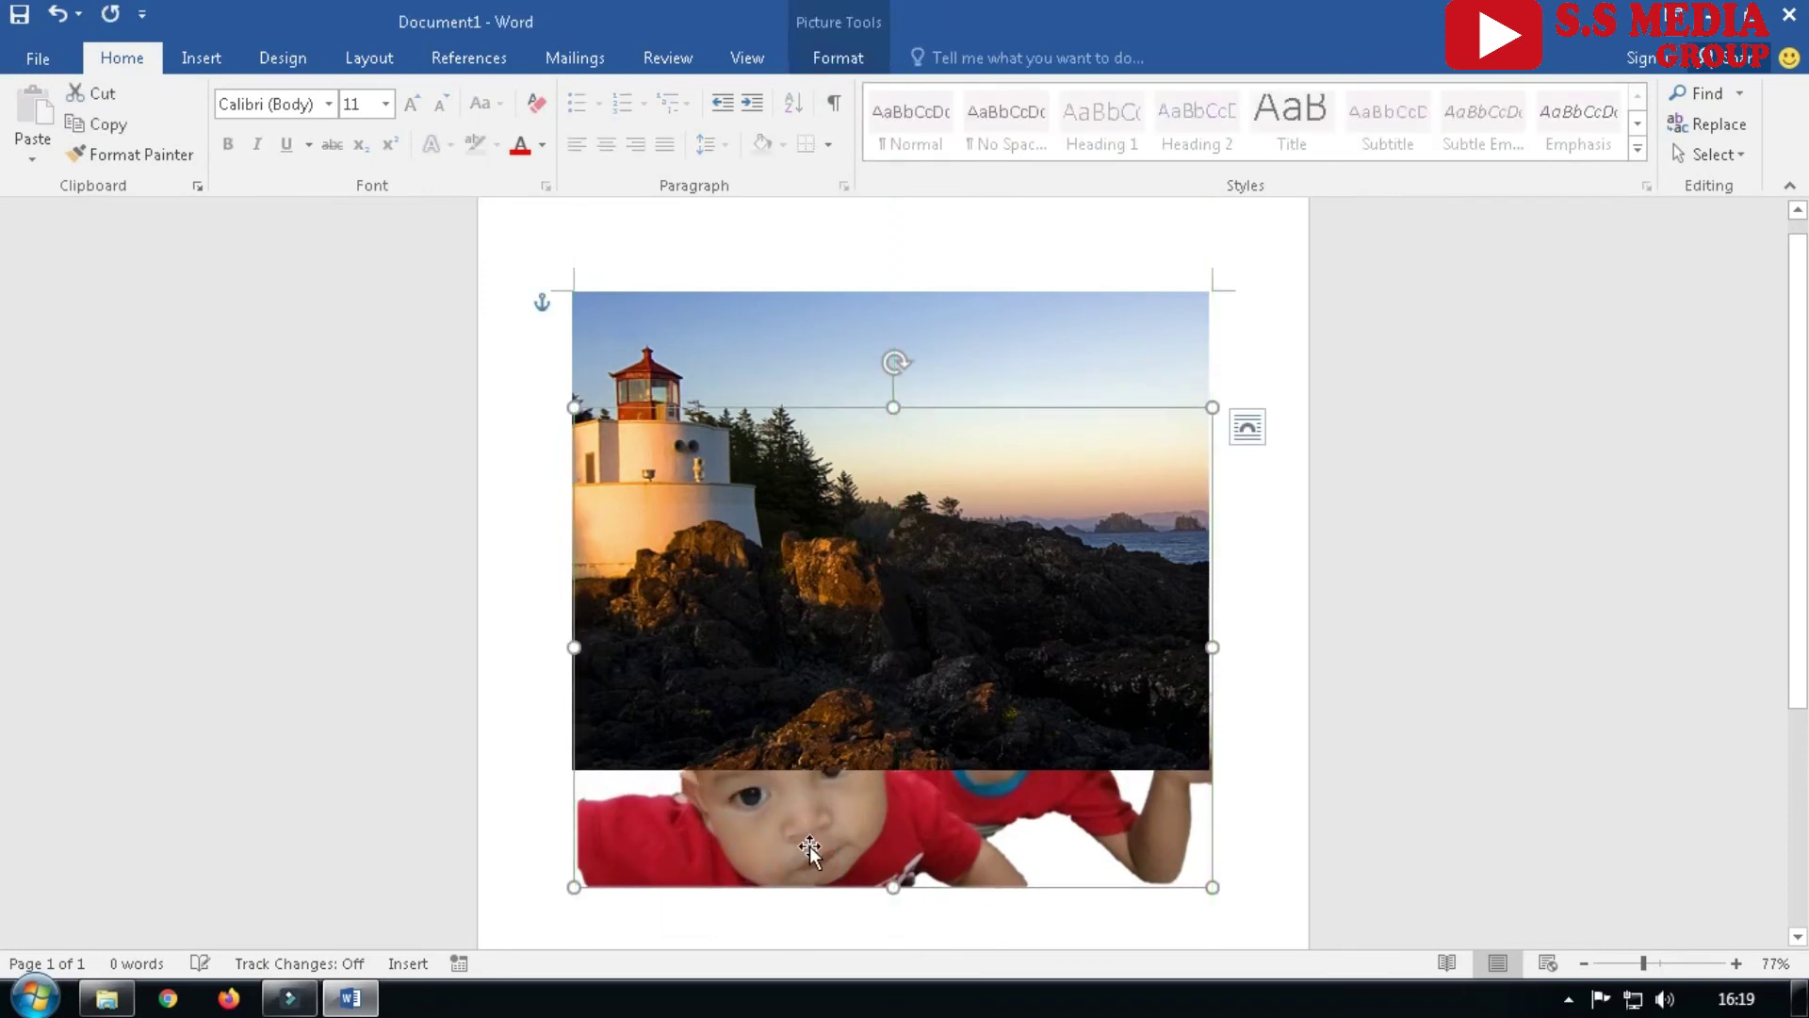
pyautogui.rightClick(809, 845)
pyautogui.moveTo(899, 660)
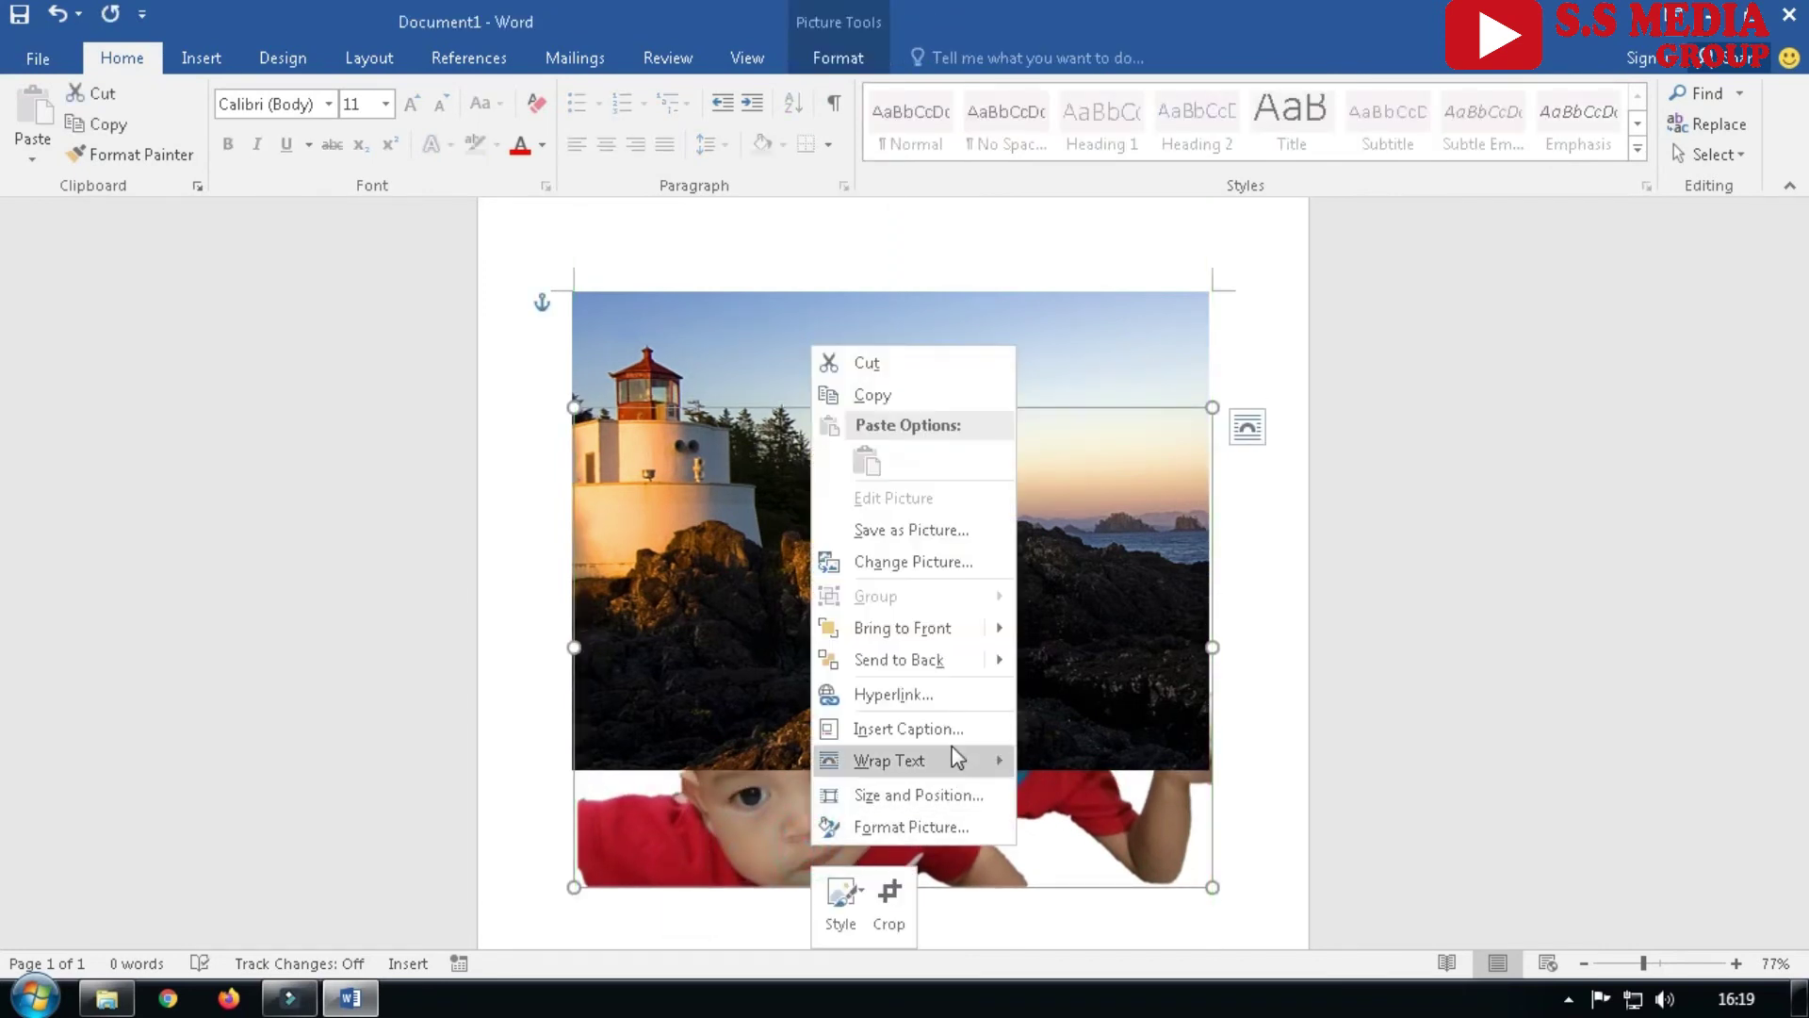
pyautogui.moveTo(902, 627)
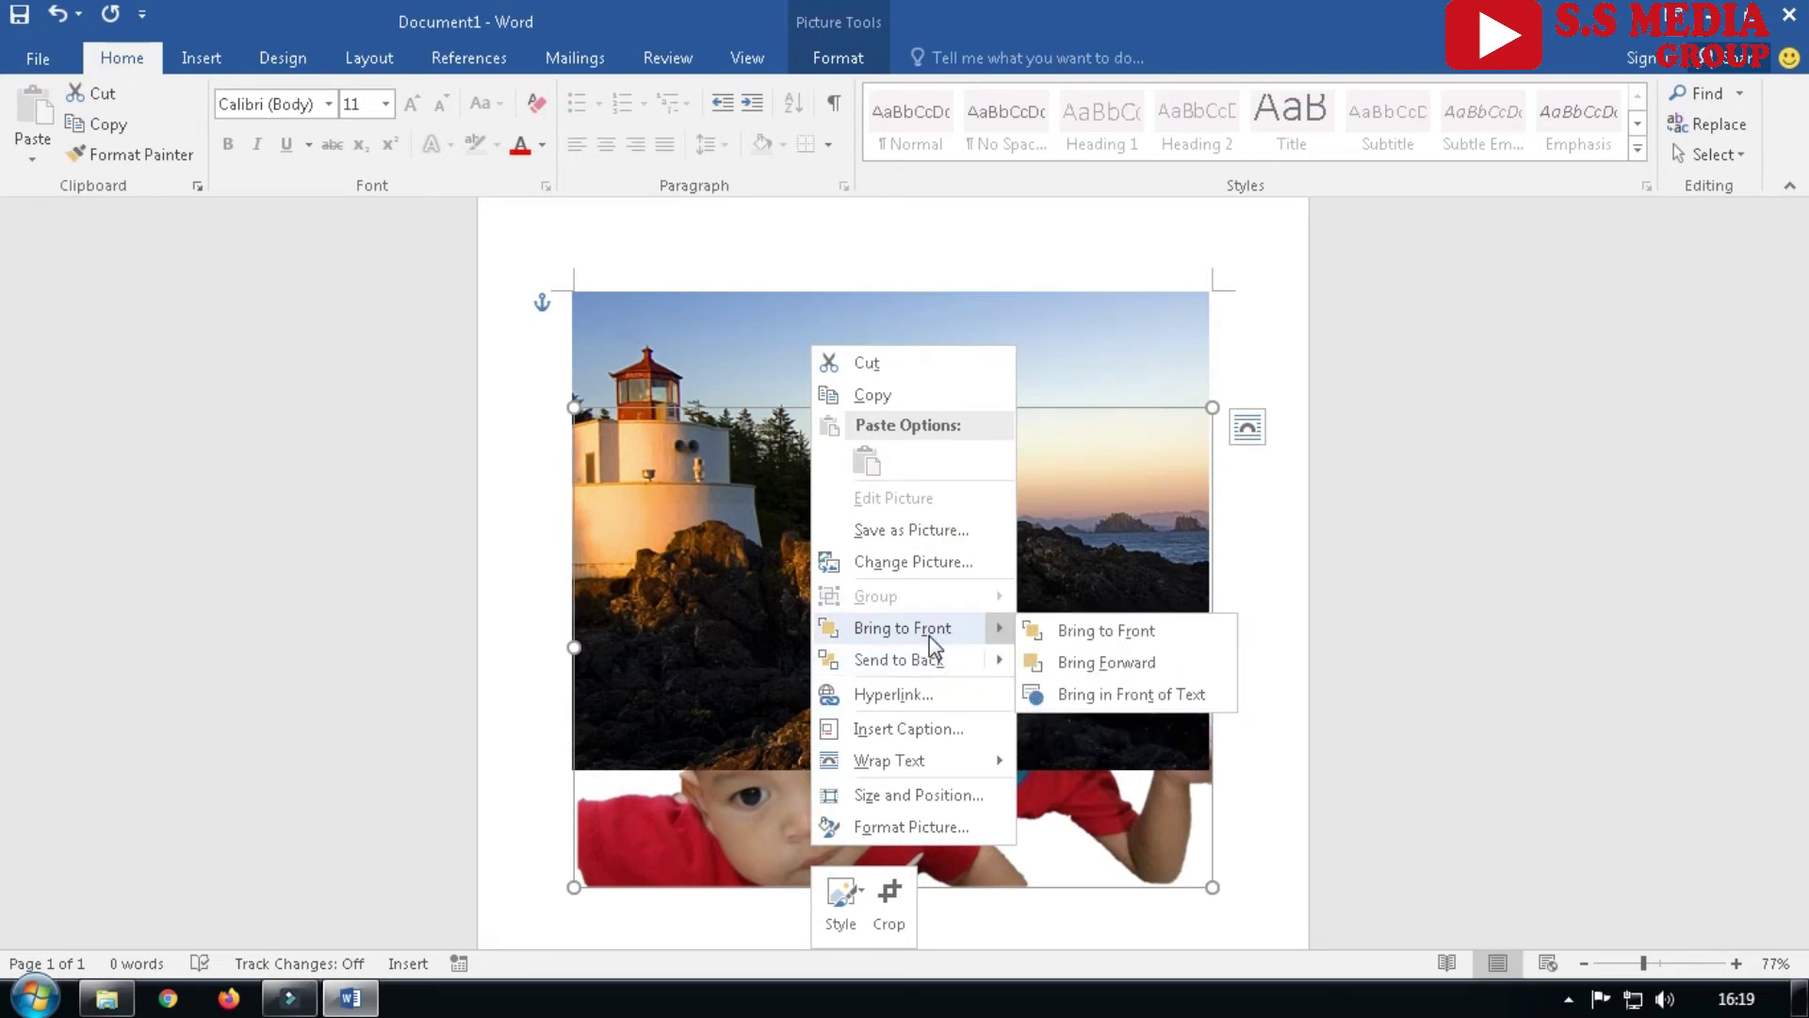
# Bring the children cut-out to front, move it onto the lighthouse scene and shrink it
pyautogui.click(927, 633)
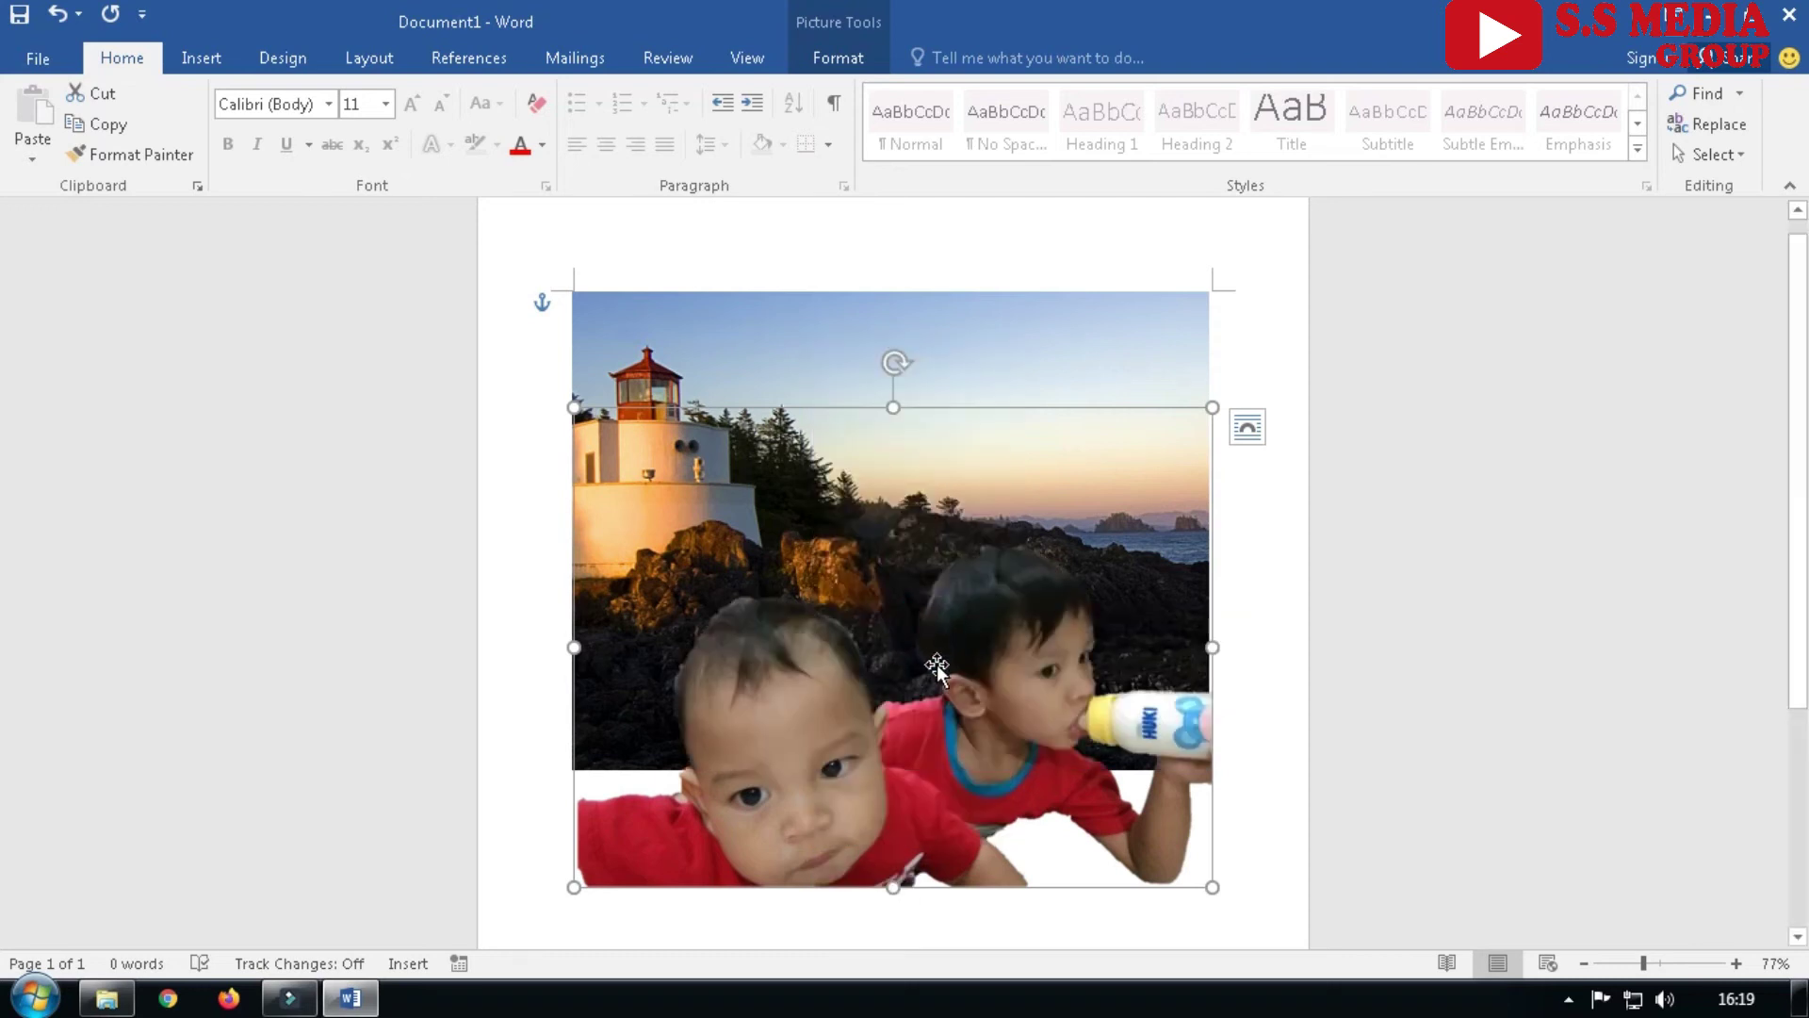
pyautogui.moveTo(970, 639); pyautogui.dragTo(969, 499)
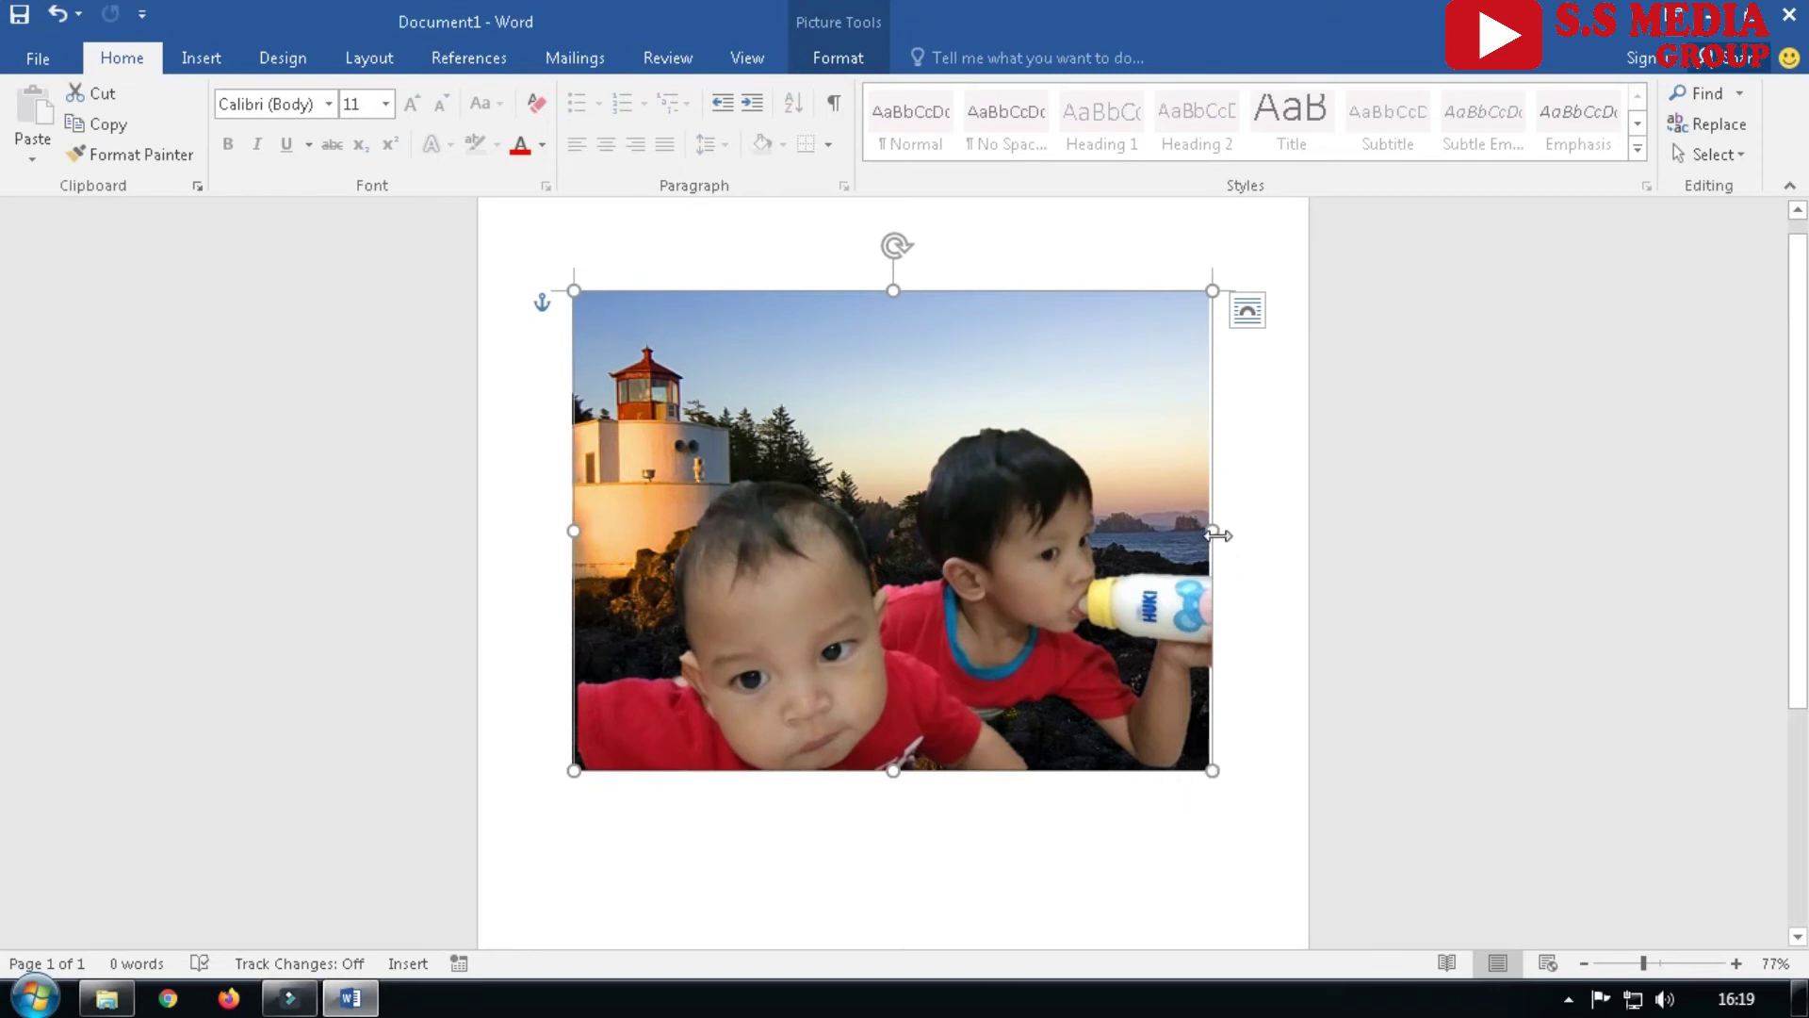
pyautogui.moveTo(1212, 530)
pyautogui.mouseDown()
pyautogui.moveTo(1158, 539)
pyautogui.moveTo(1199, 530)
pyautogui.mouseUp()
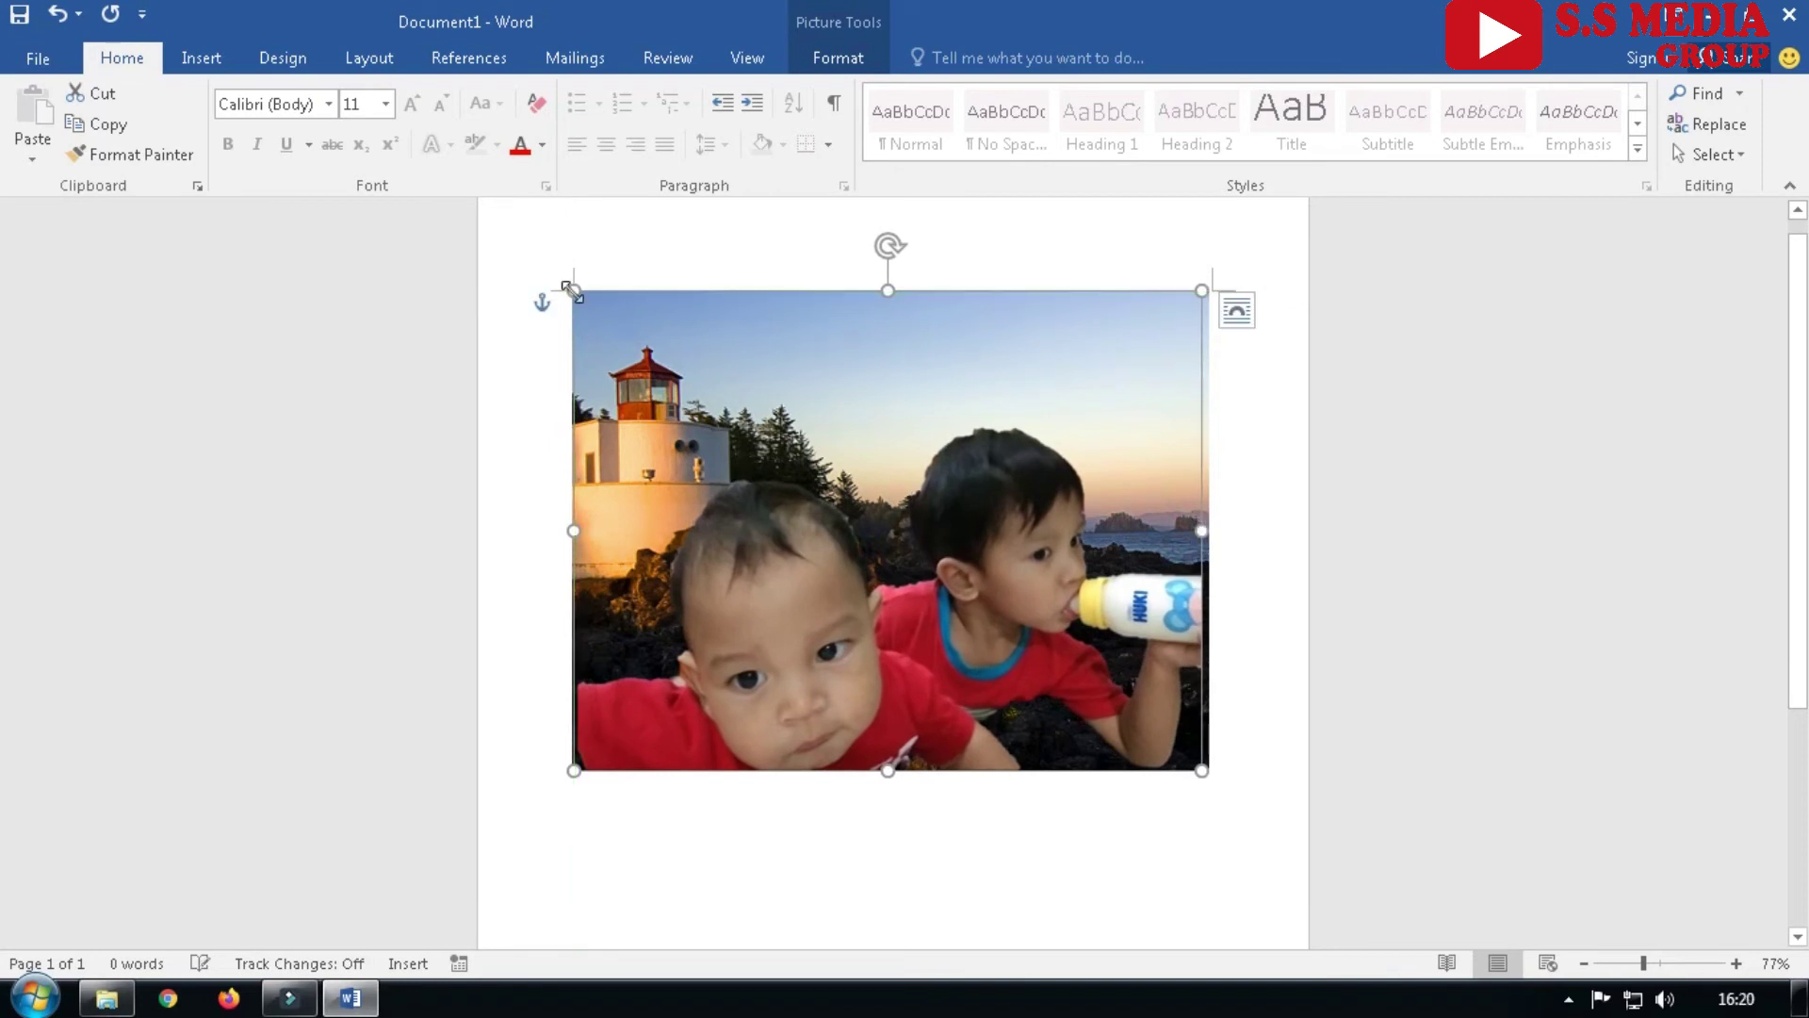
pyautogui.moveTo(575, 285); pyautogui.dragTo(659, 506)
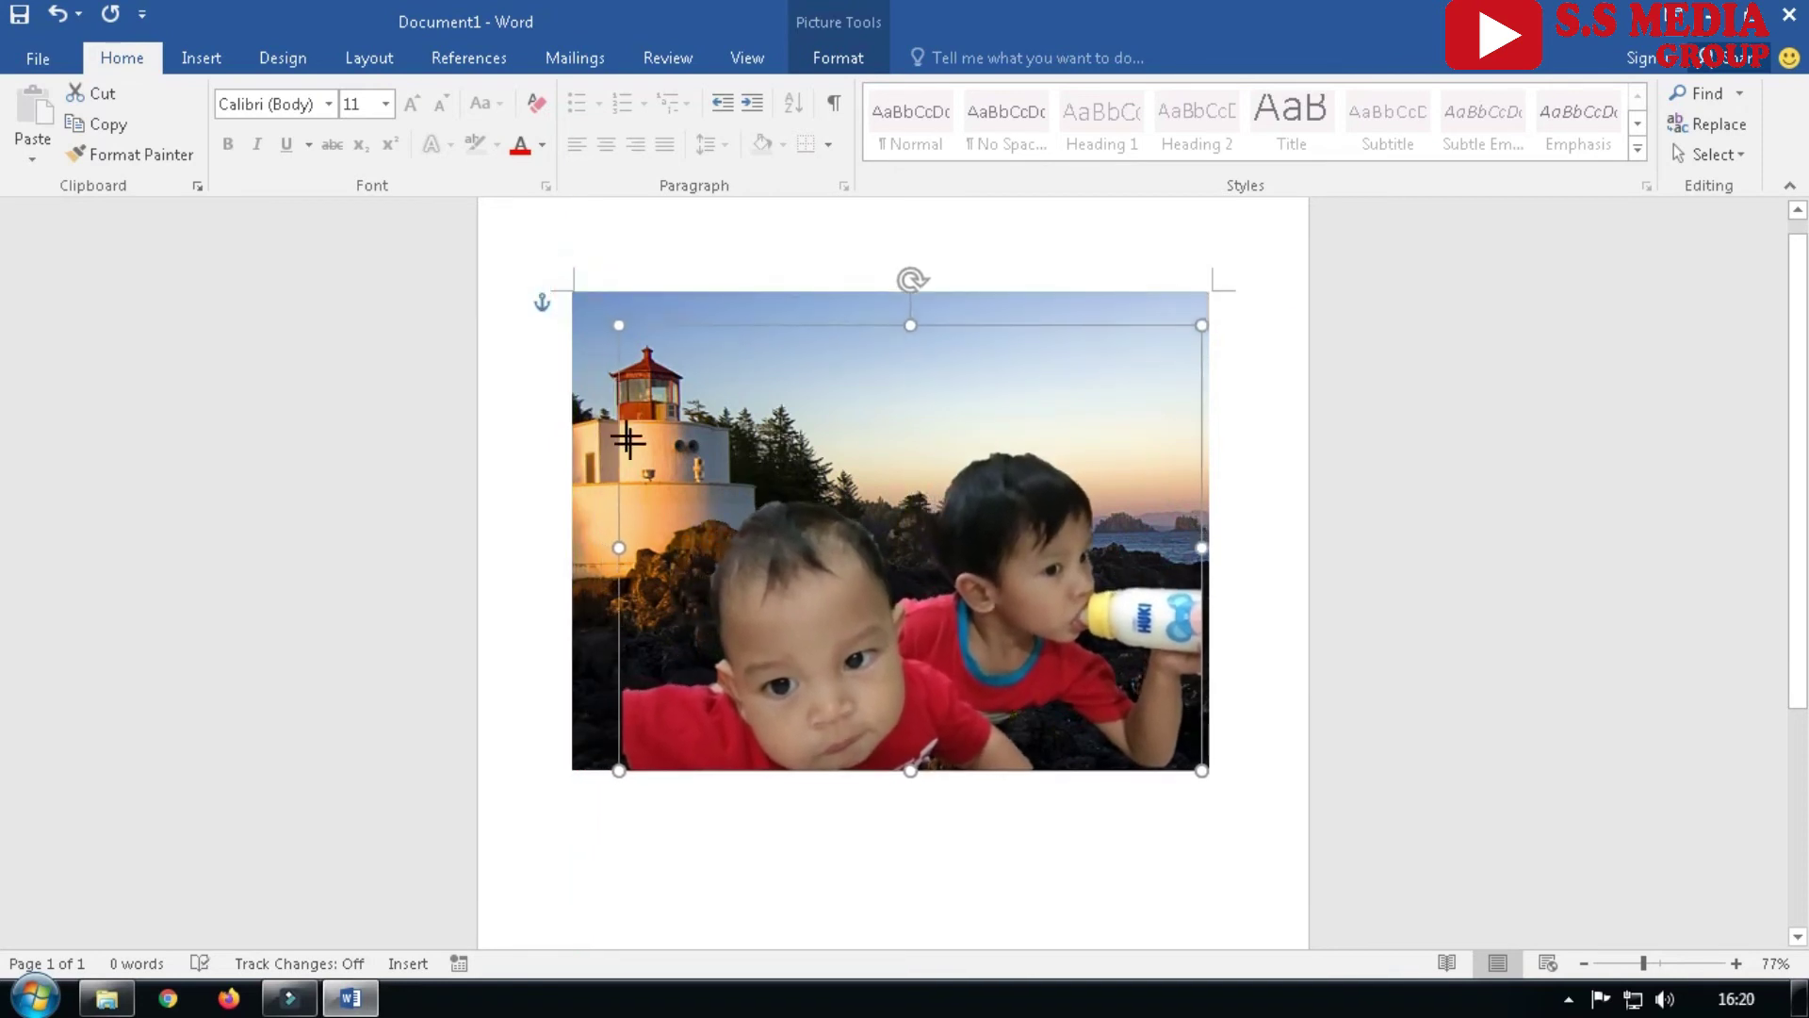
pyautogui.moveTo(819, 625); pyautogui.dragTo(716, 627)
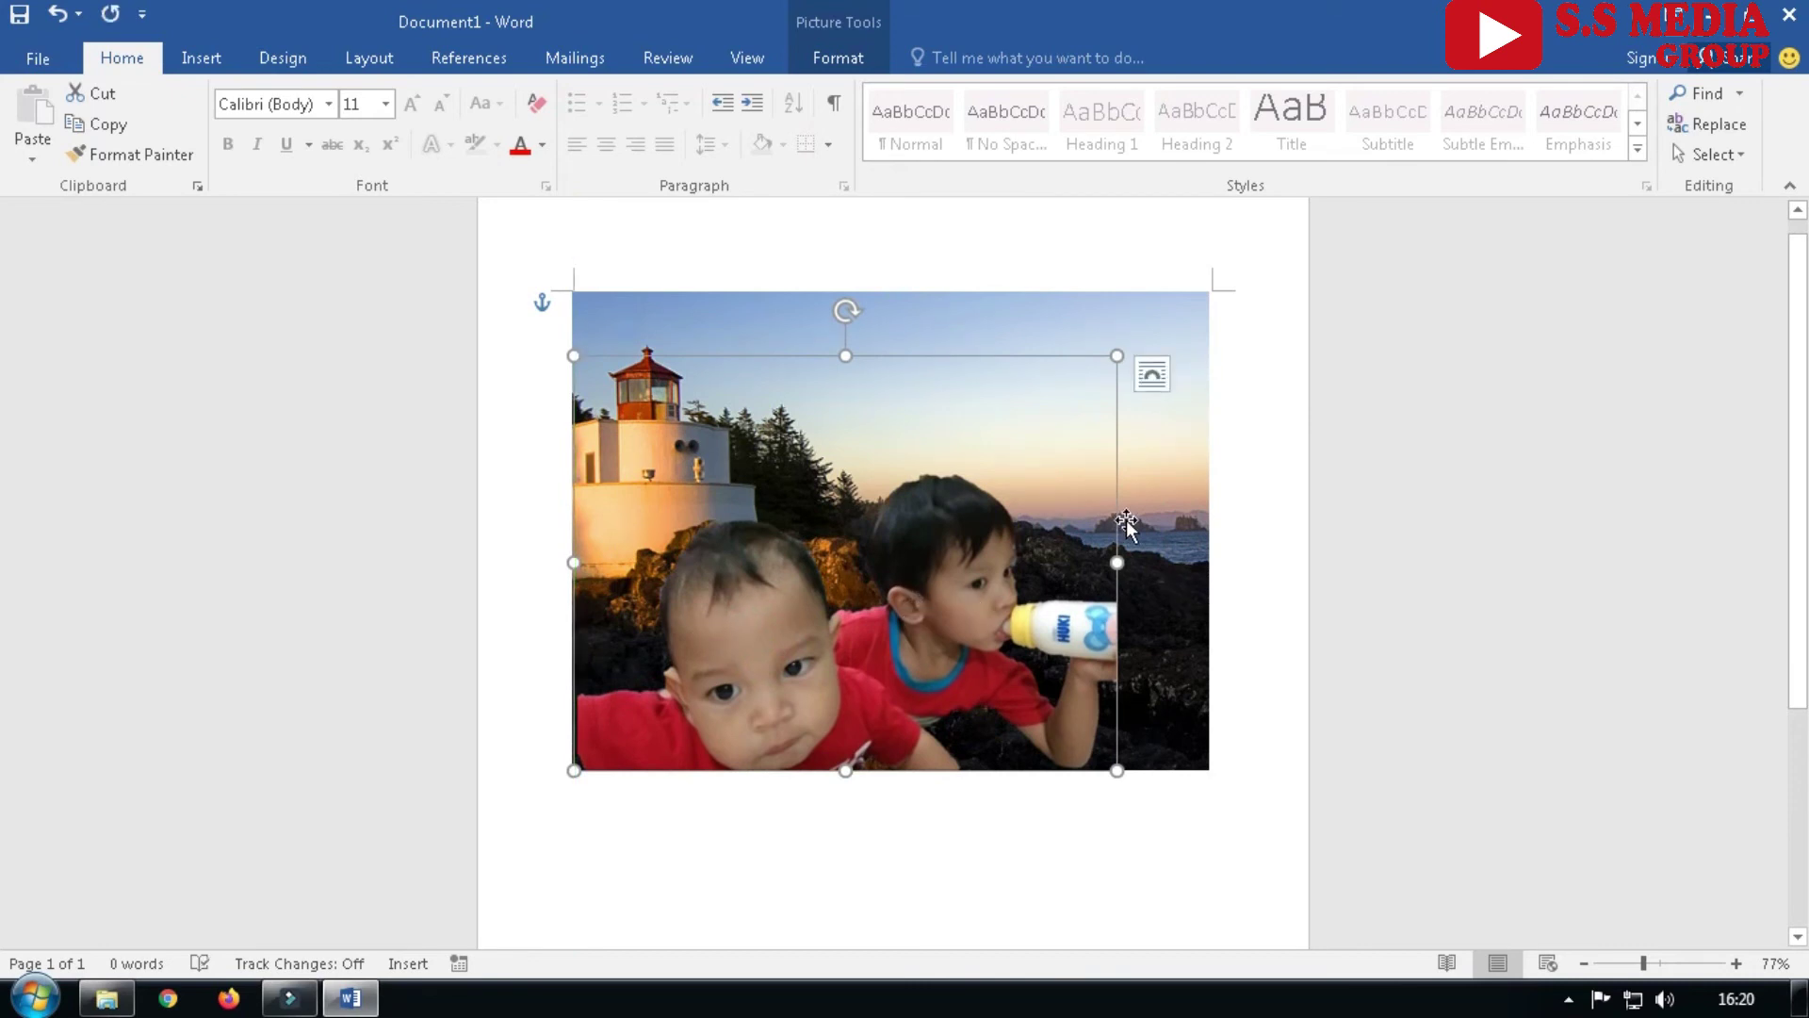
pyautogui.click(1158, 834)
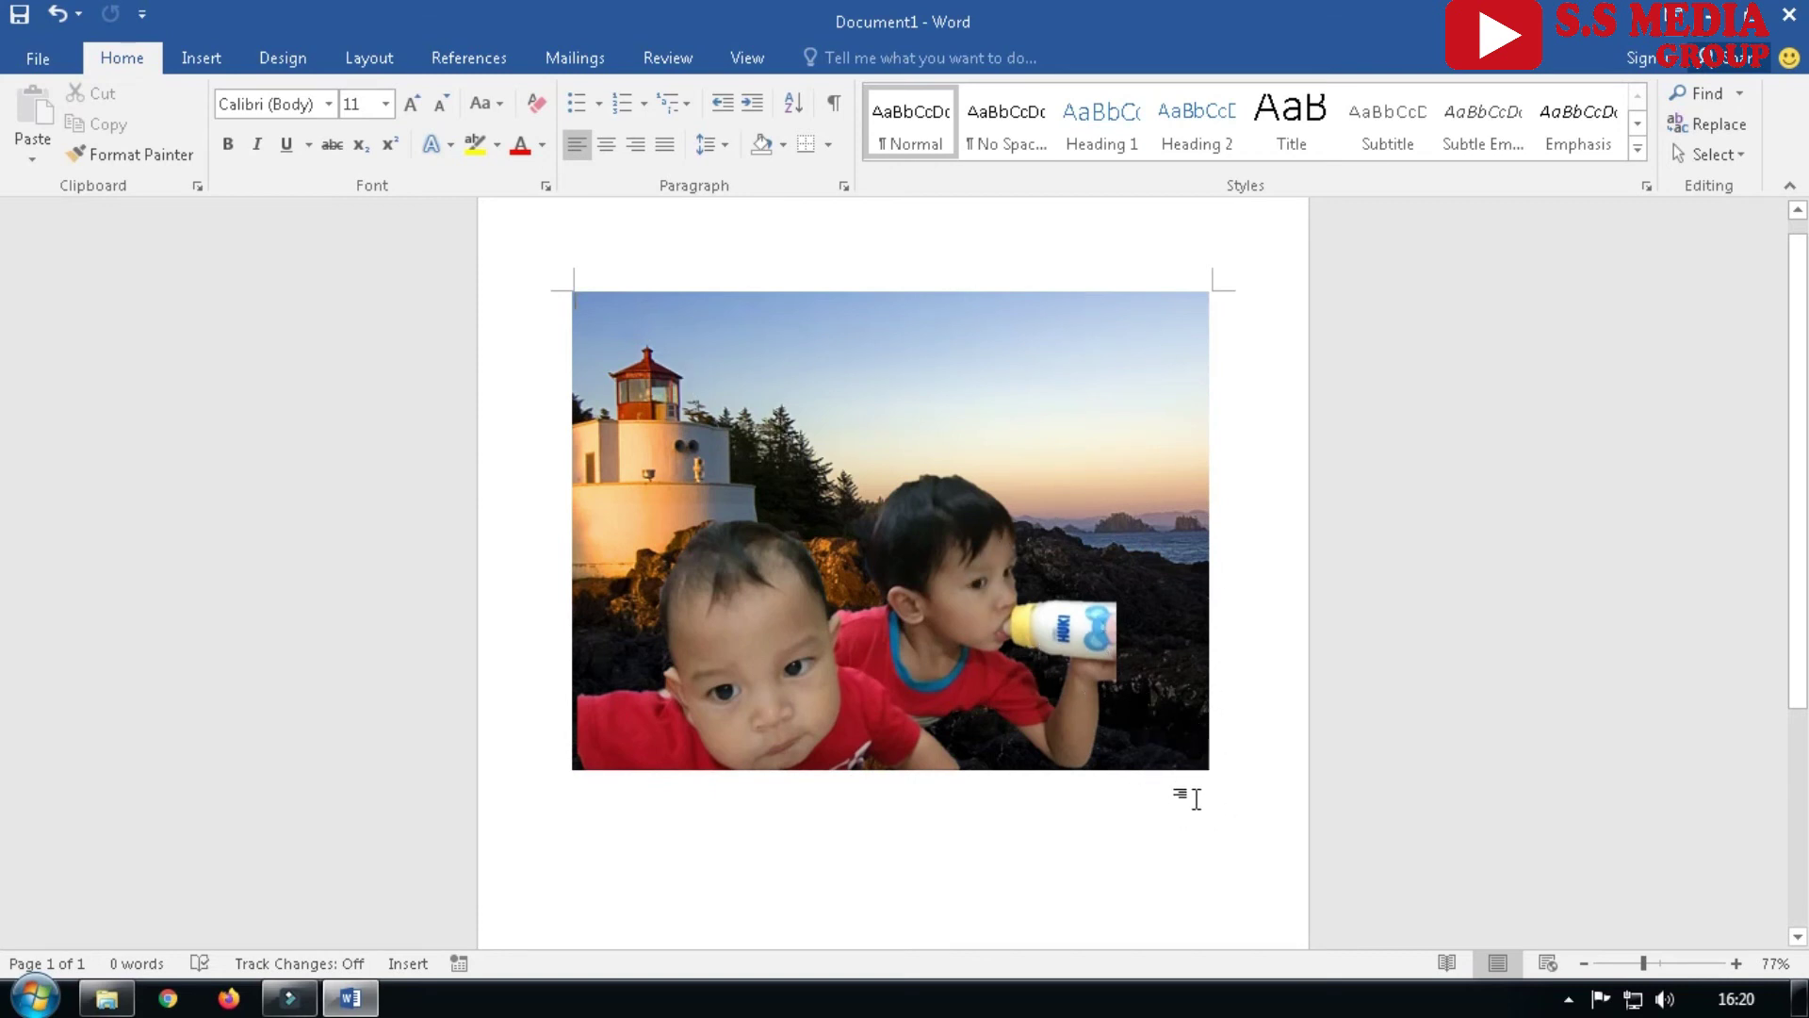
# Align the children cut-out with the scene's left and bottom edges, then select both pictures
pyautogui.click(976, 652)
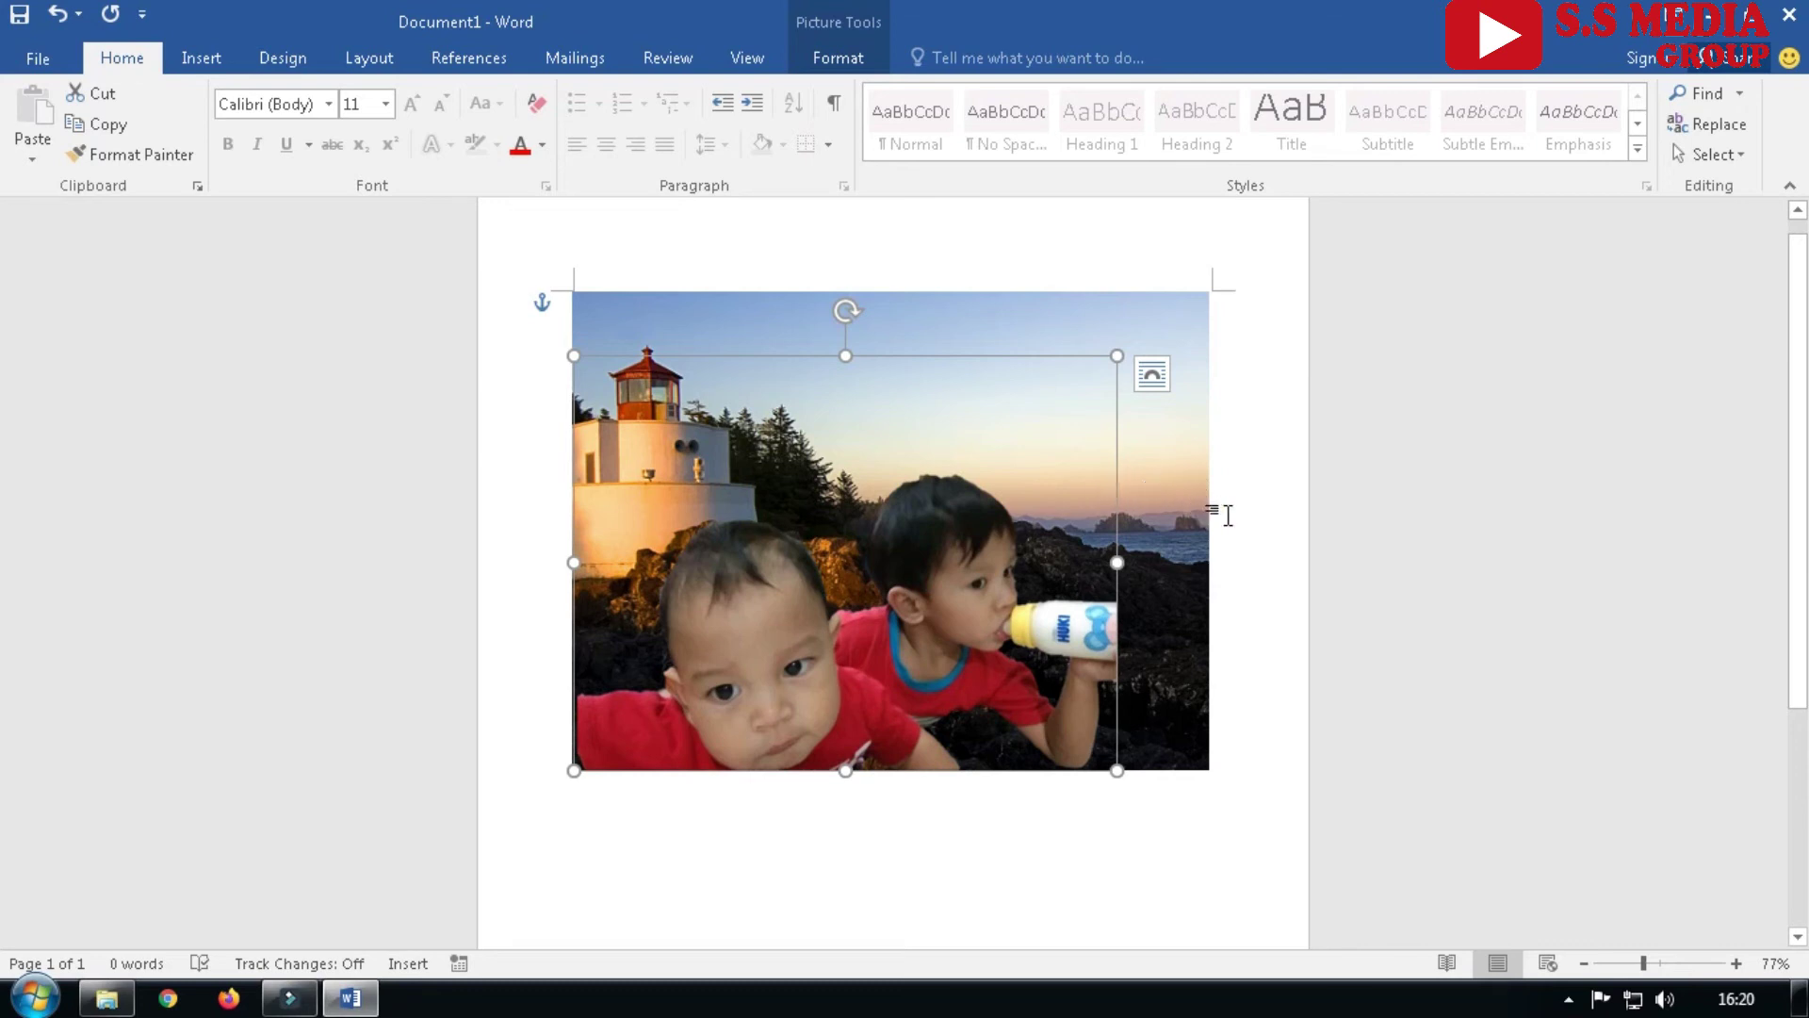
pyautogui.moveTo(940, 580); pyautogui.dragTo(1016, 634)
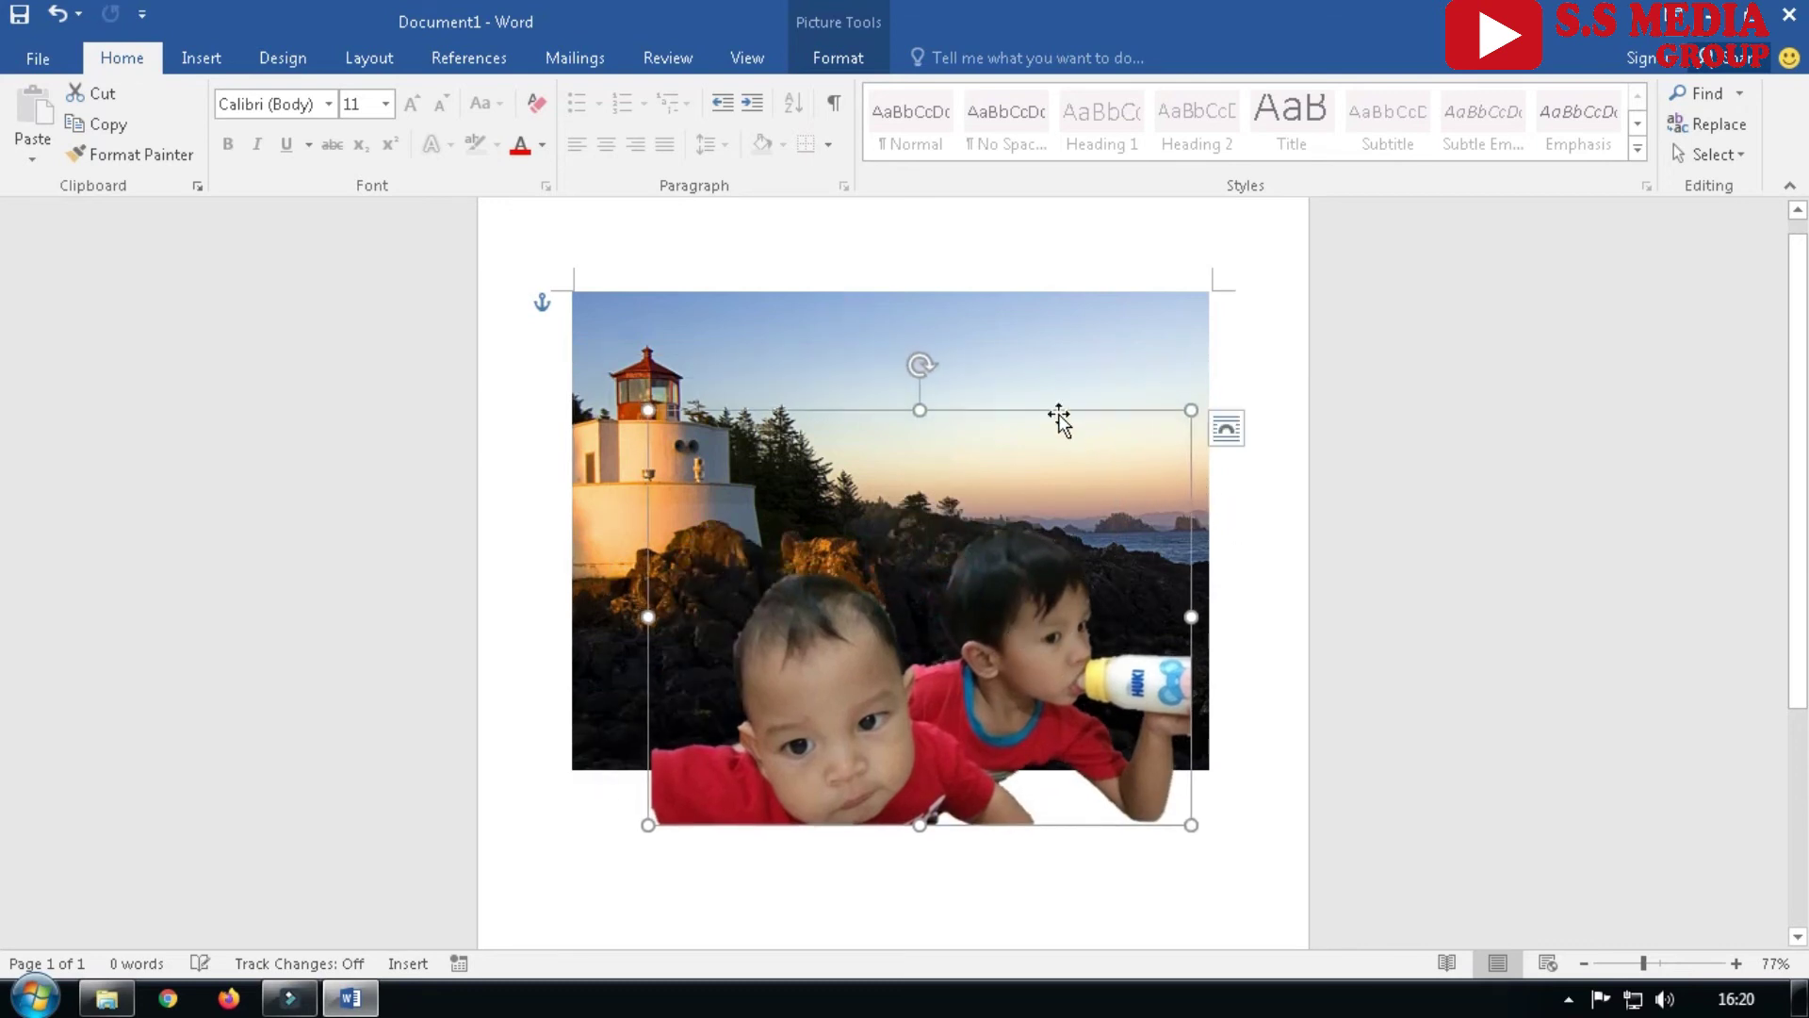
pyautogui.moveTo(1042, 367); pyautogui.dragTo(1082, 359)
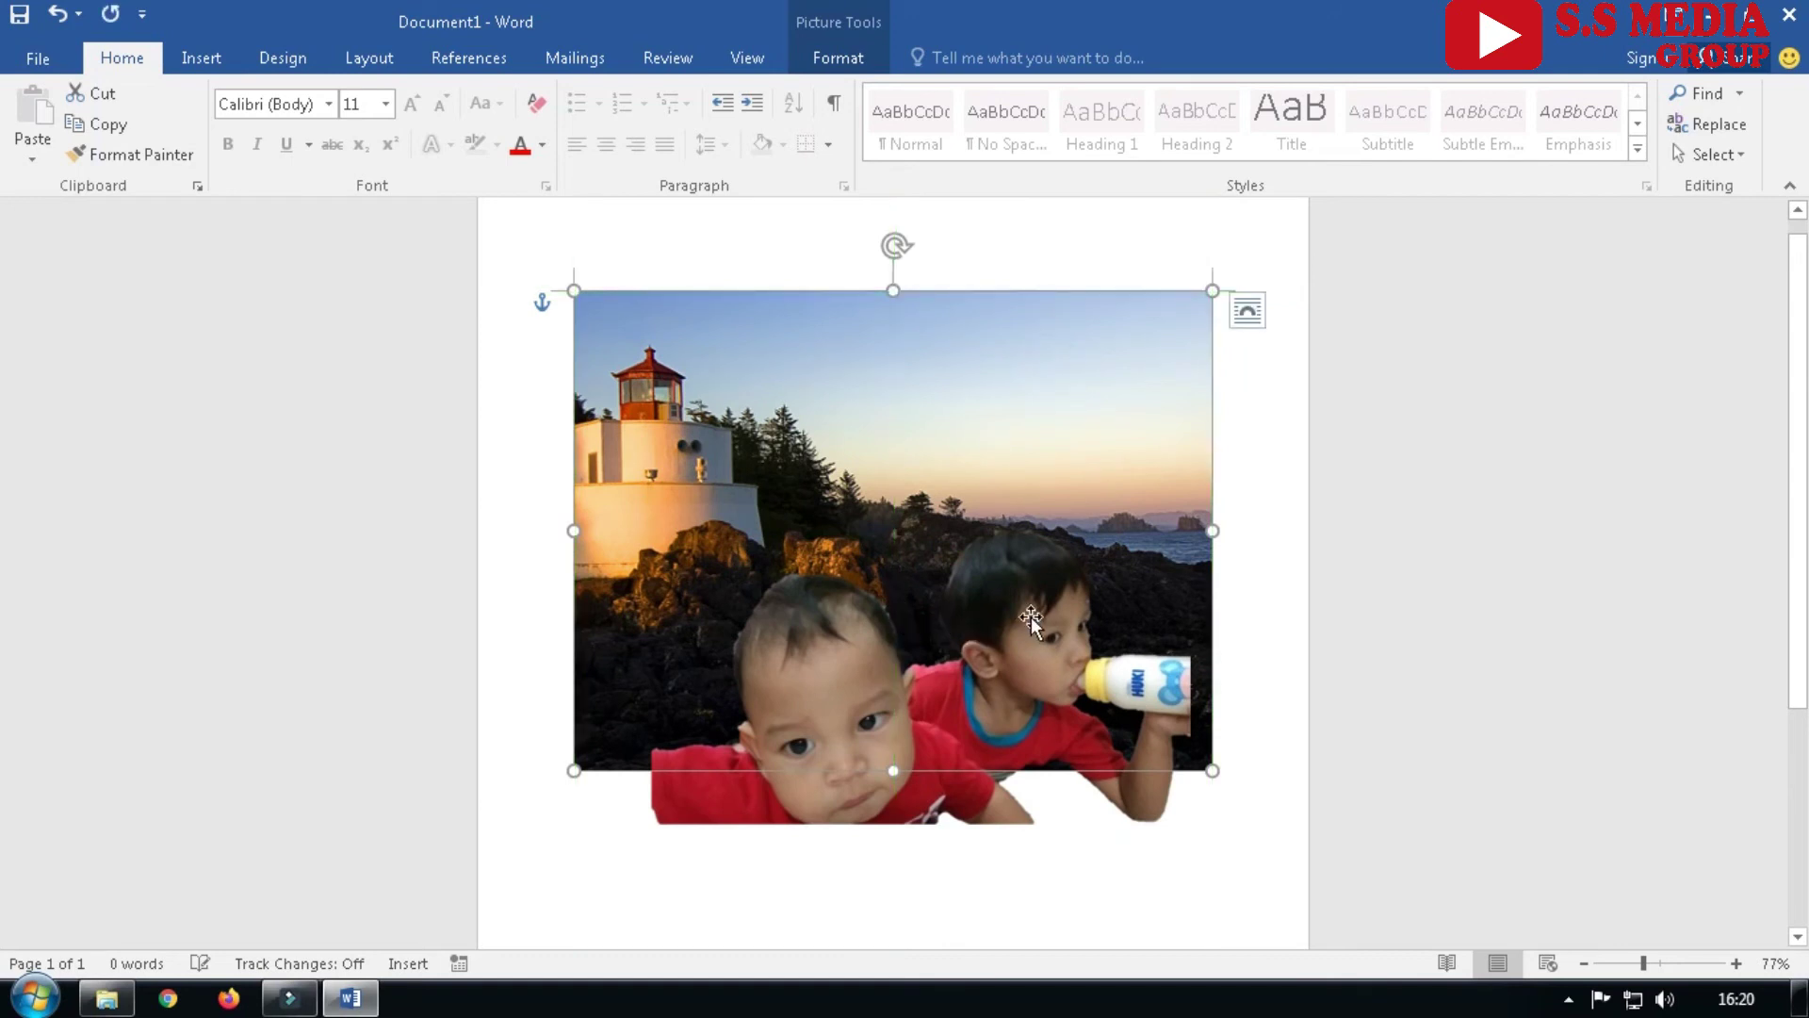
pyautogui.moveTo(1030, 616); pyautogui.dragTo(921, 560)
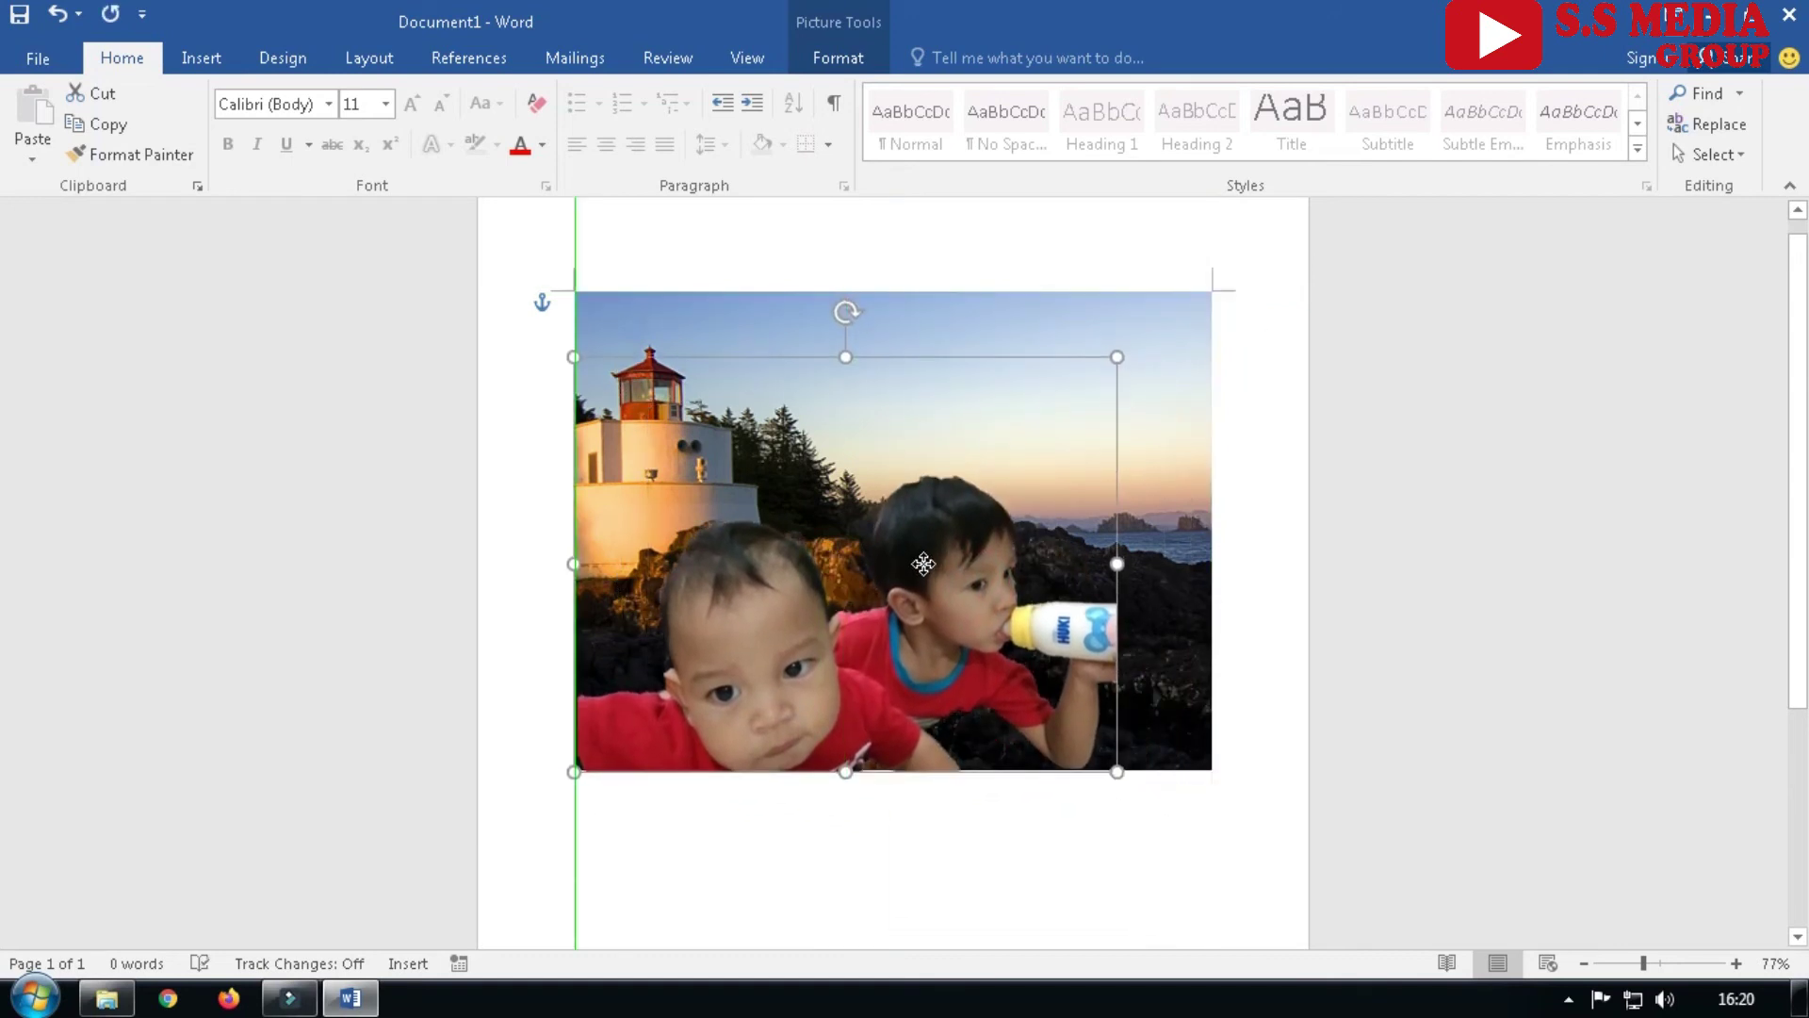
pyautogui.moveTo(923, 557); pyautogui.dragTo(928, 556)
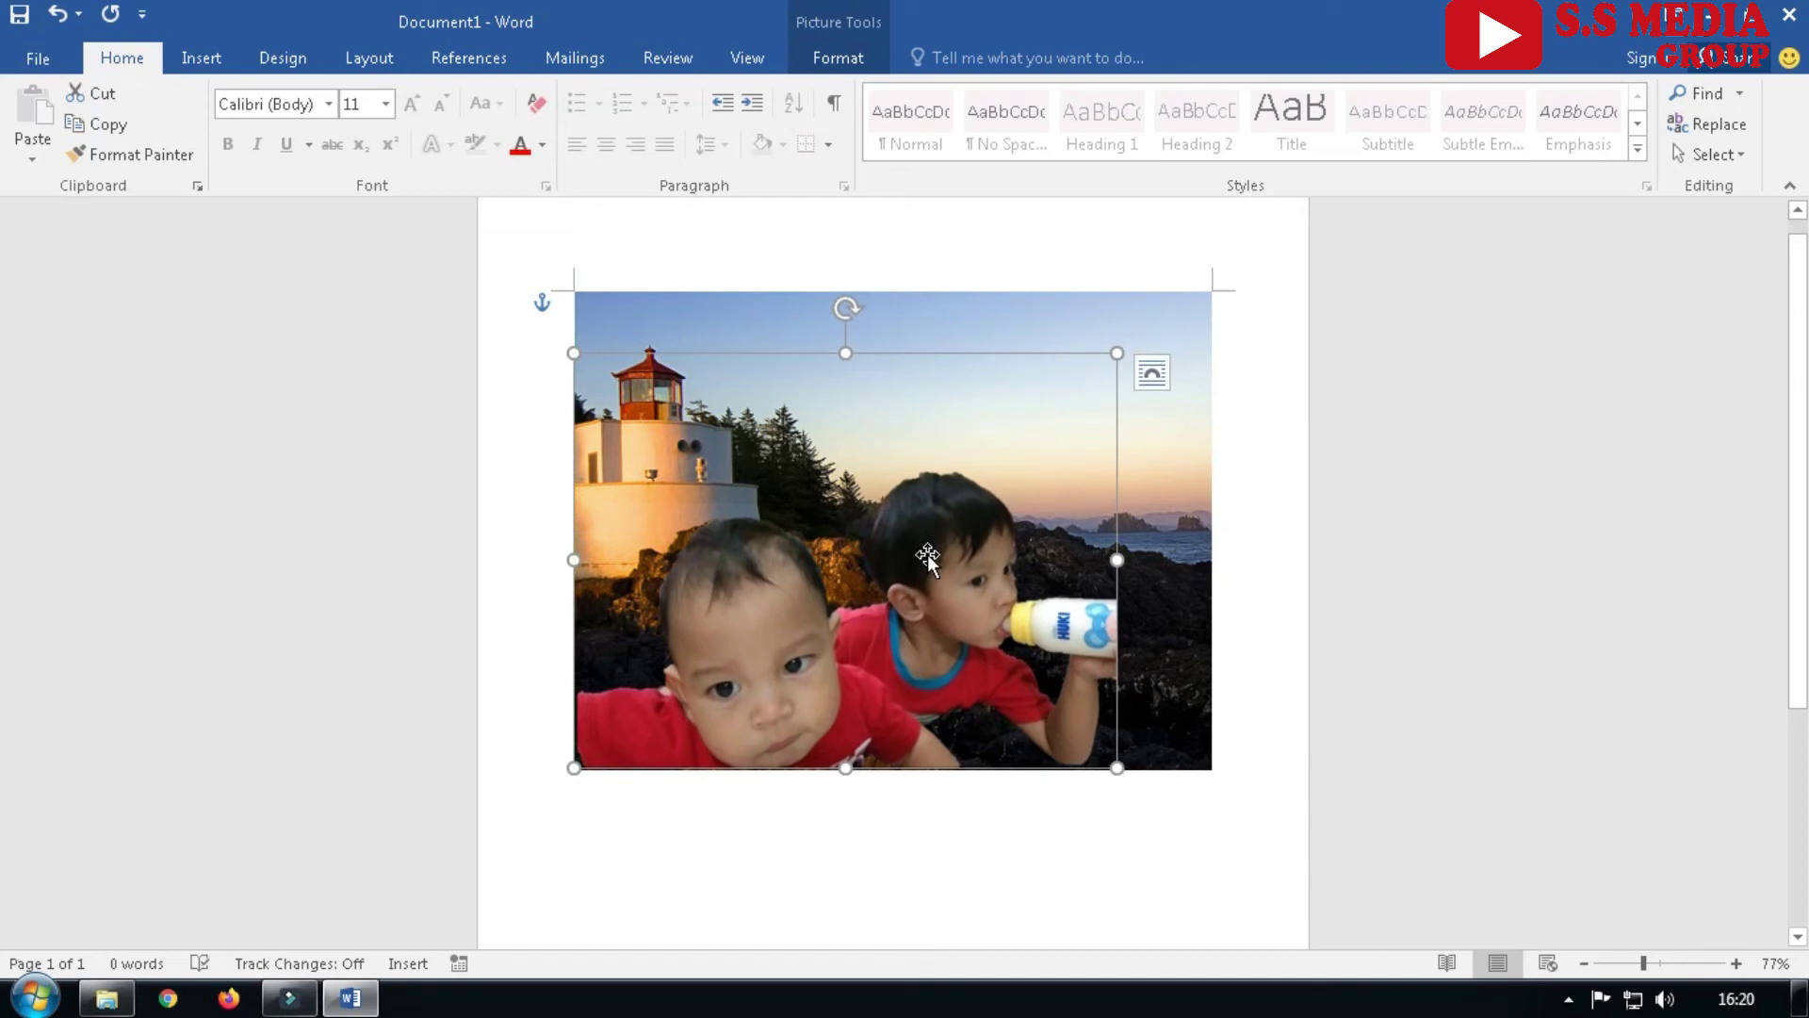
pyautogui.keyDown('shift'); pyautogui.click(1173, 471); pyautogui.keyUp('shift')
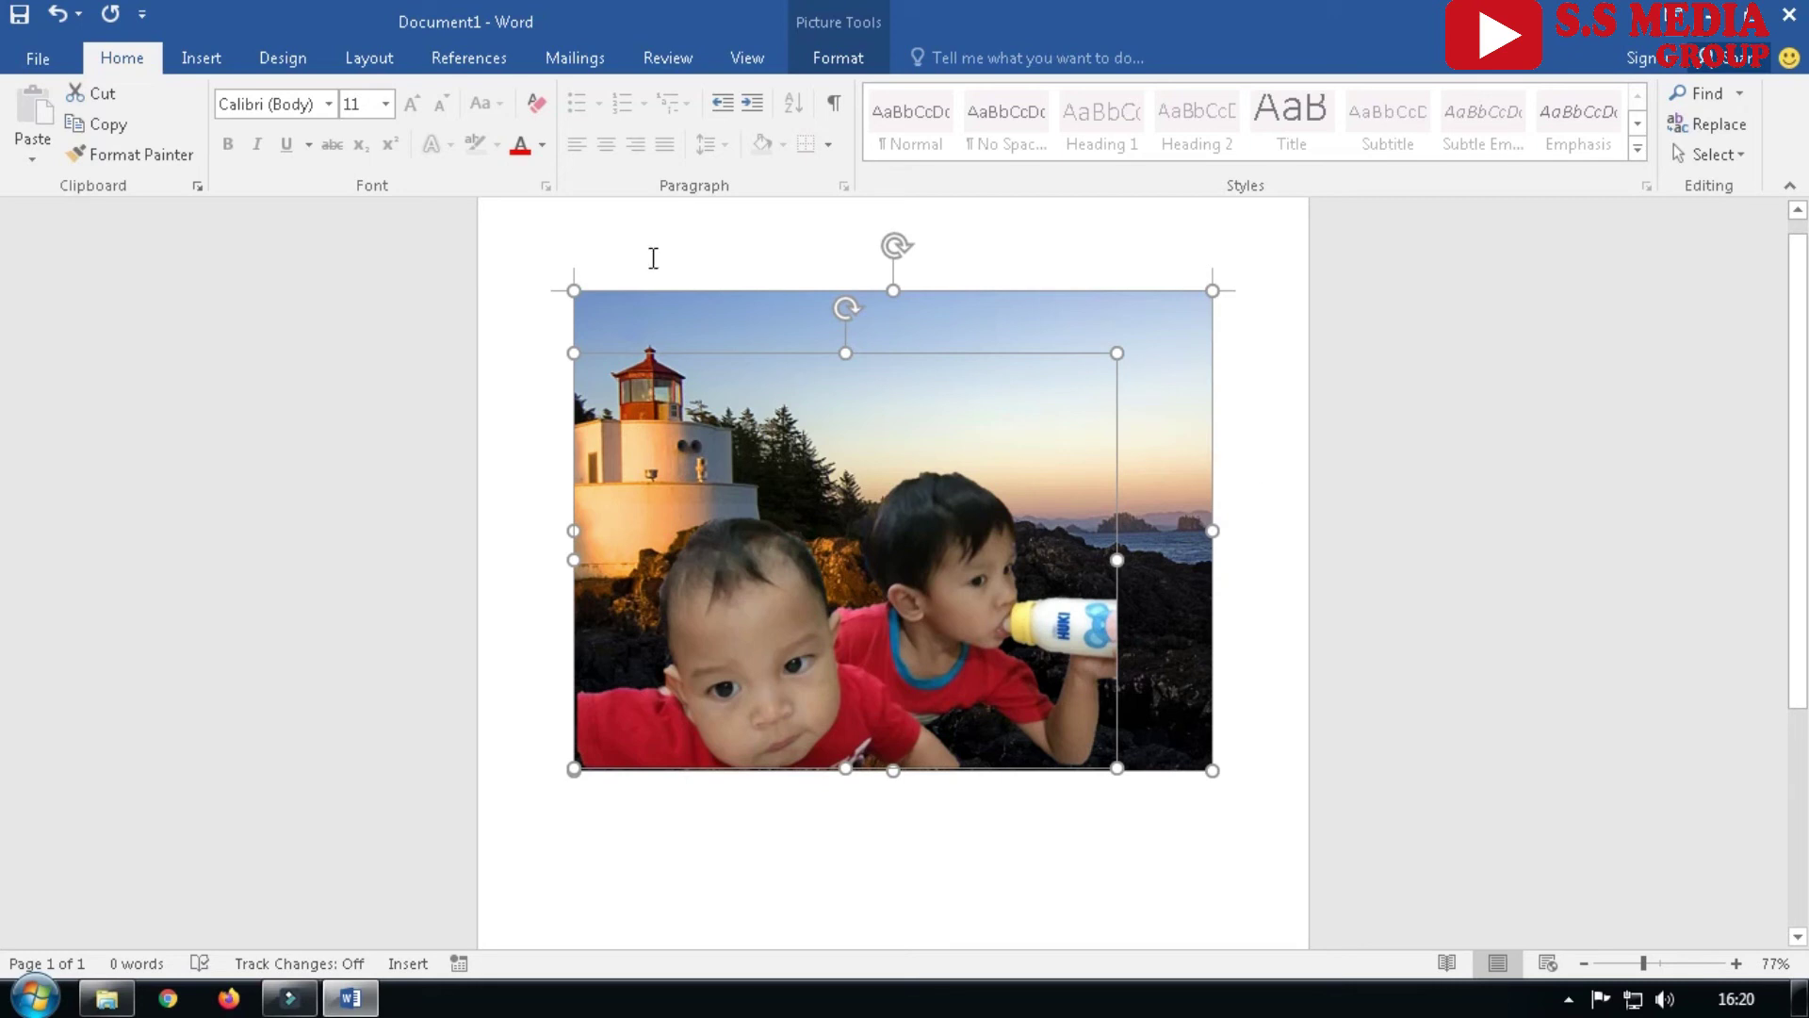
# Group the children cut-out and the lighthouse picture via Layout > Arrange > Group
pyautogui.click(205, 62)
pyautogui.click(373, 64)
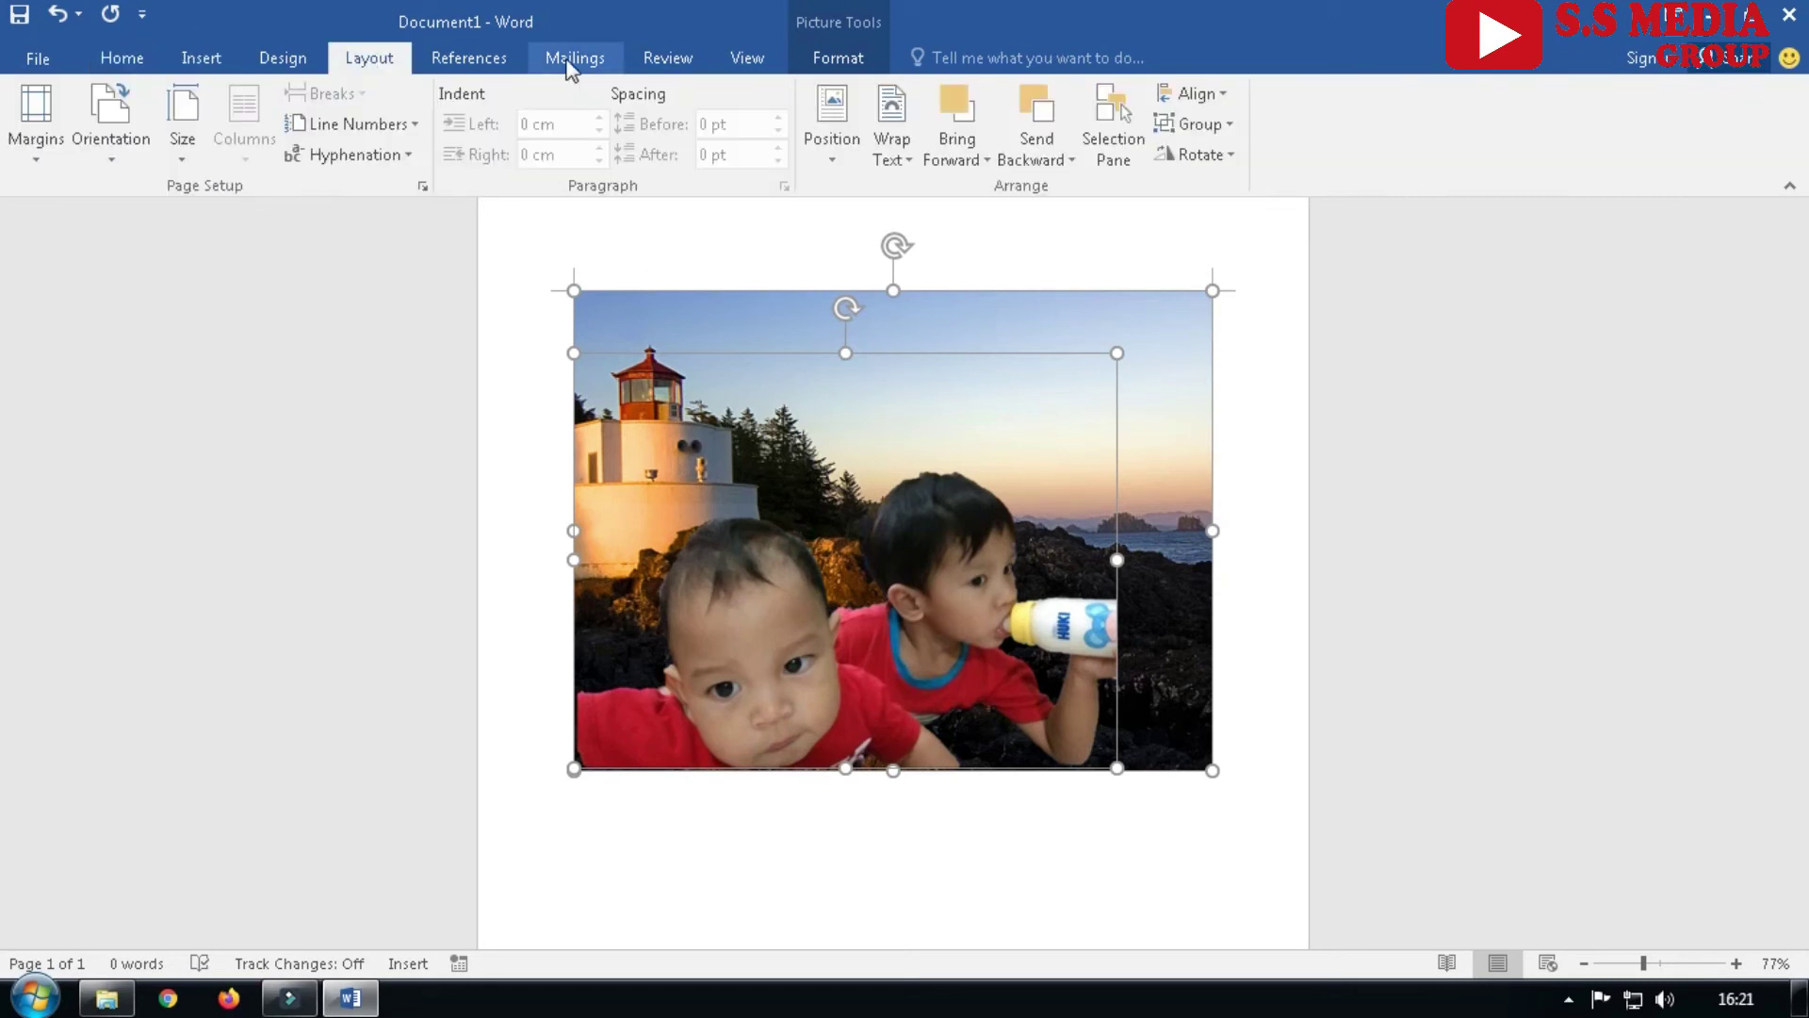
pyautogui.click(1229, 123)
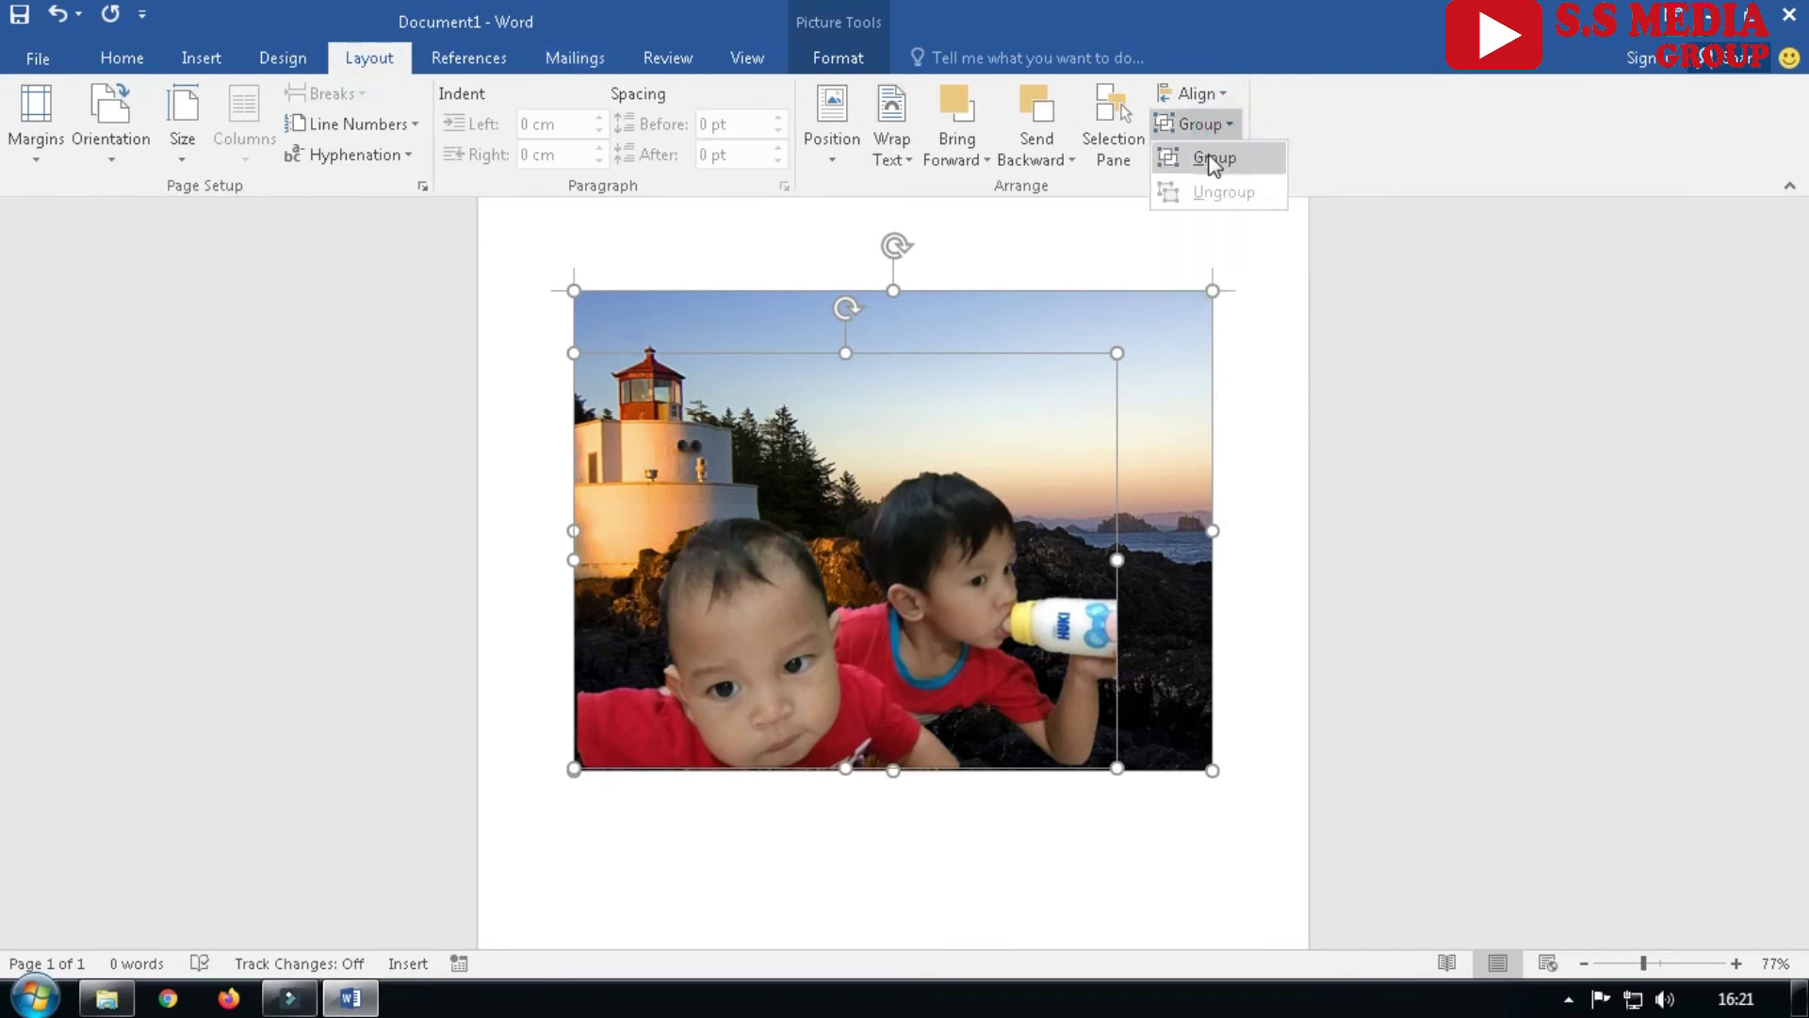
pyautogui.click(1215, 158)
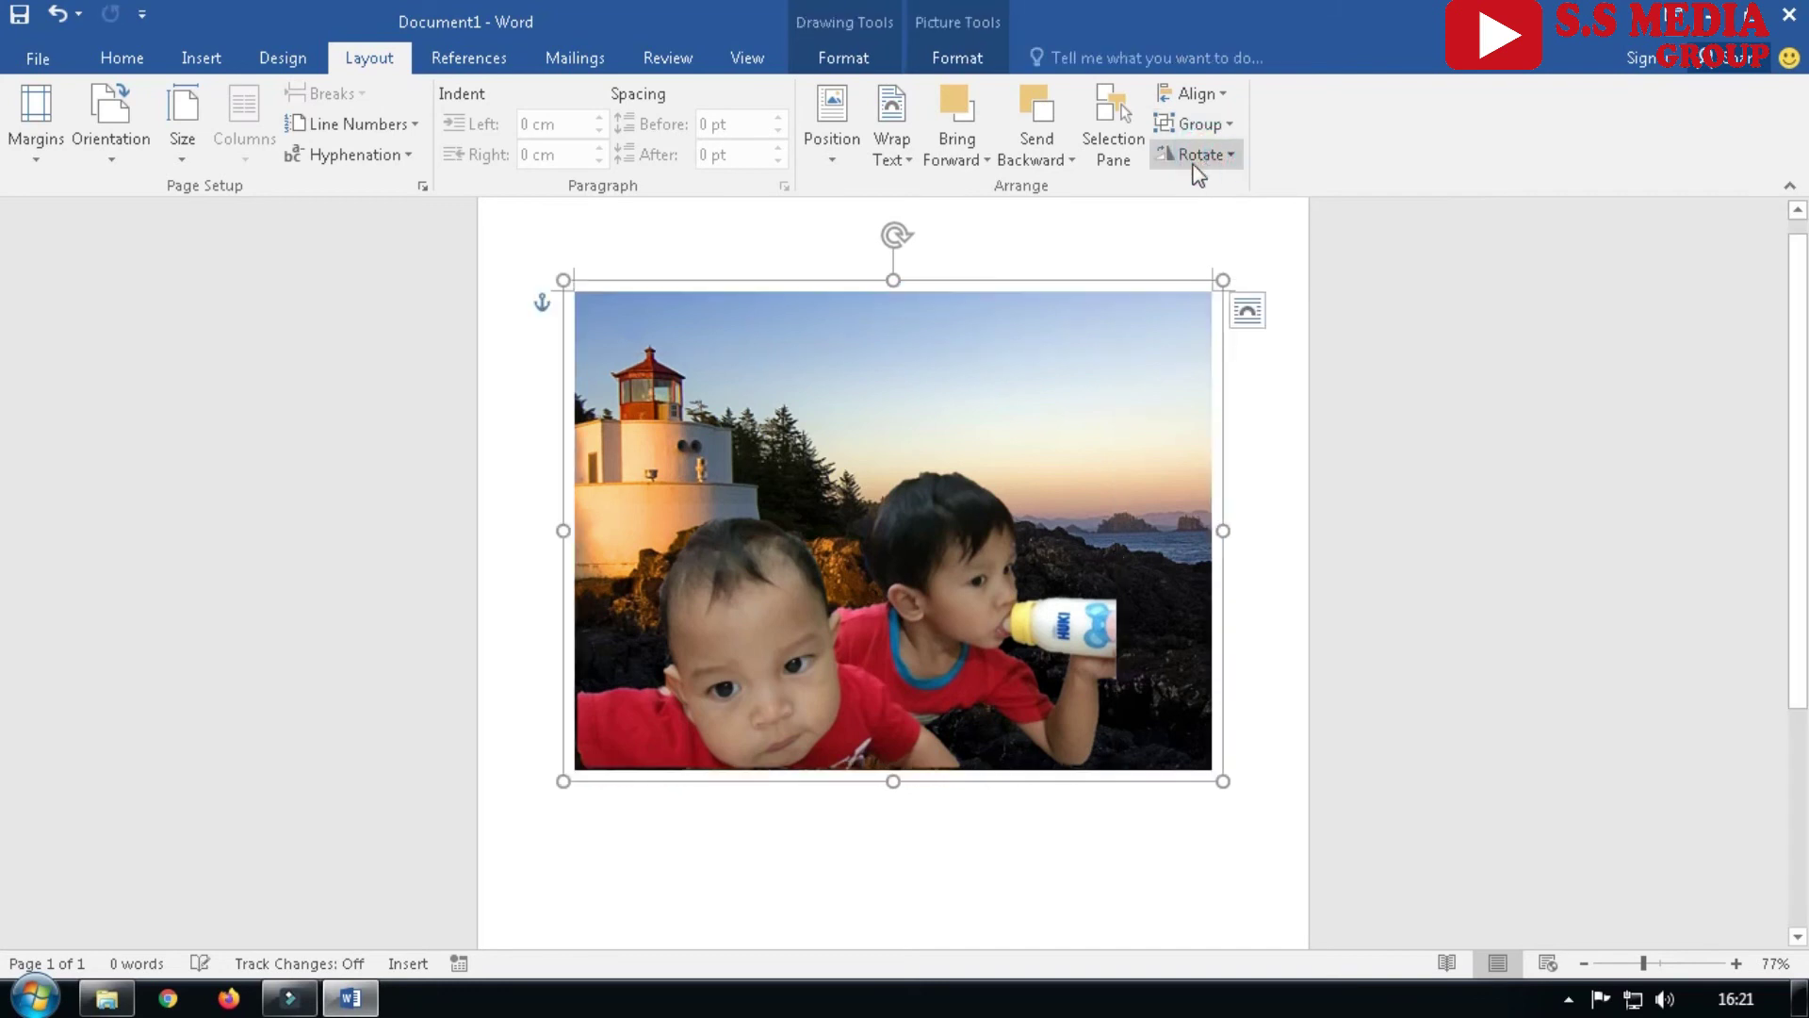
# Nudge the grouped picture's position and reselect it
pyautogui.click(1059, 823)
pyautogui.moveTo(950, 630)
pyautogui.mouseDown()
pyautogui.moveTo(931, 721)
pyautogui.moveTo(943, 618)
pyautogui.moveTo(970, 669)
pyautogui.moveTo(986, 616)
pyautogui.mouseUp()
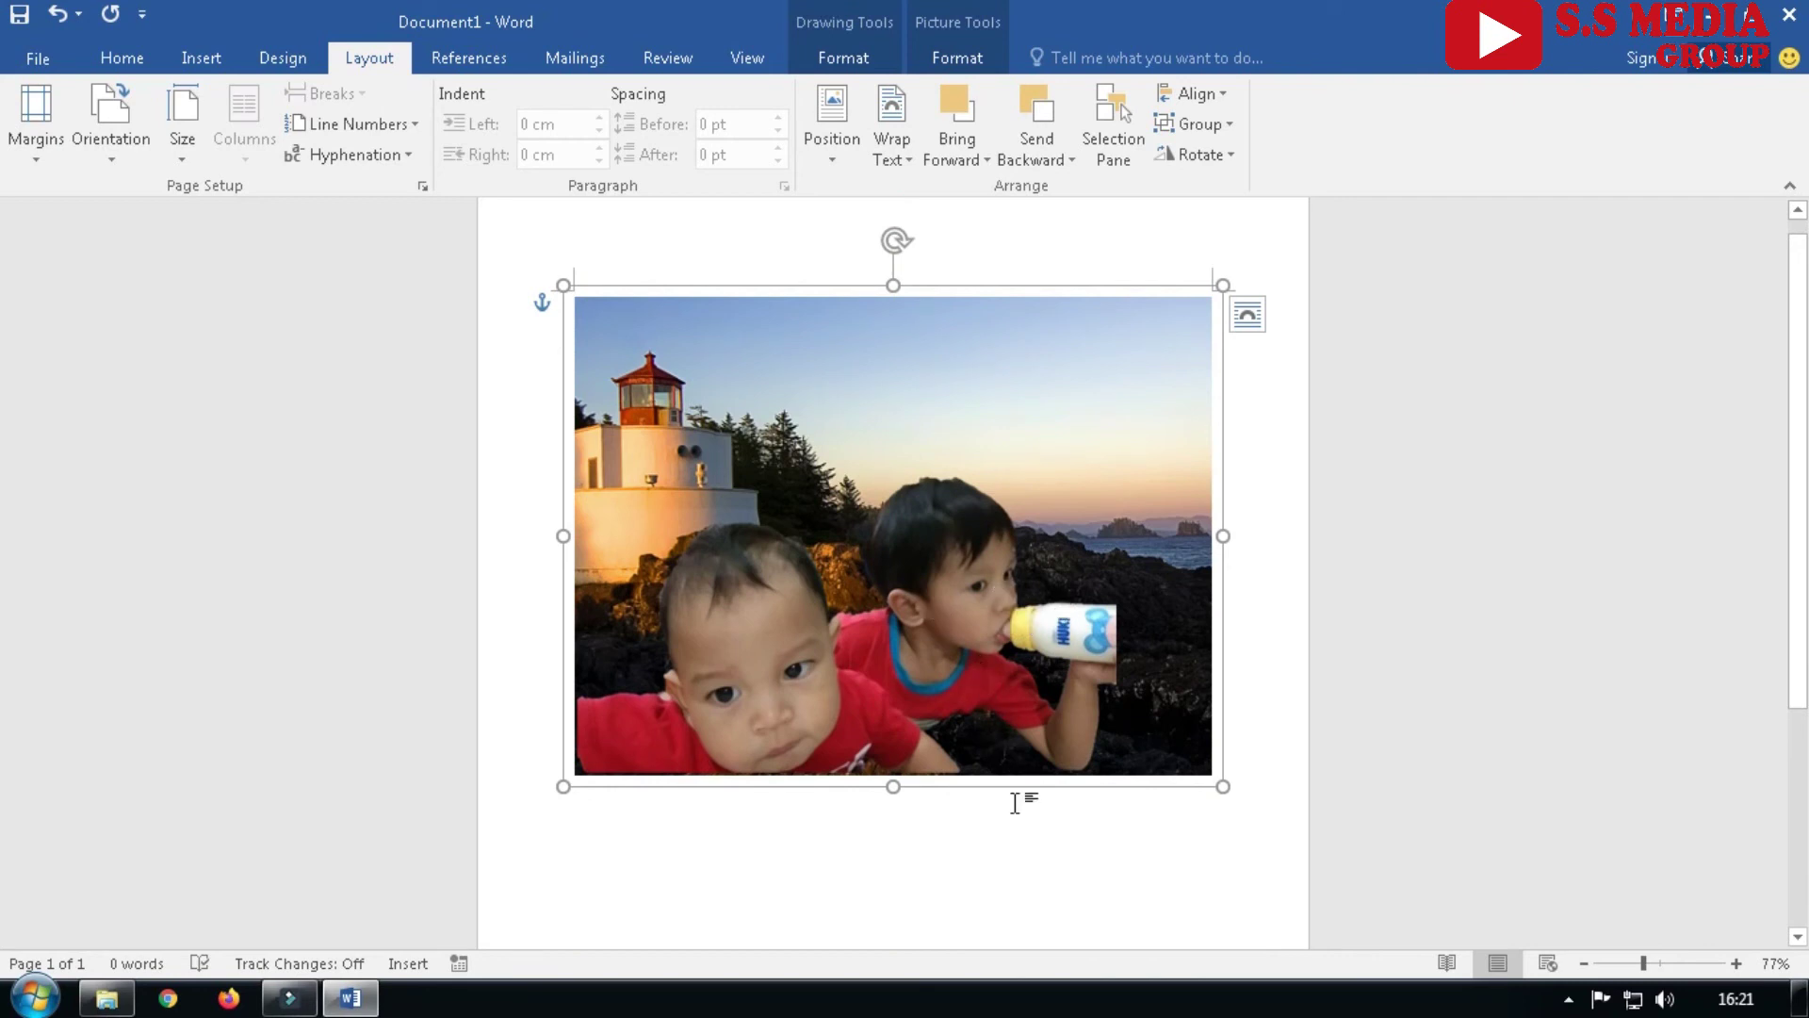
pyautogui.click(1032, 859)
pyautogui.click(950, 681)
pyautogui.click(1234, 126)
pyautogui.click(1165, 820)
pyautogui.click(1037, 868)
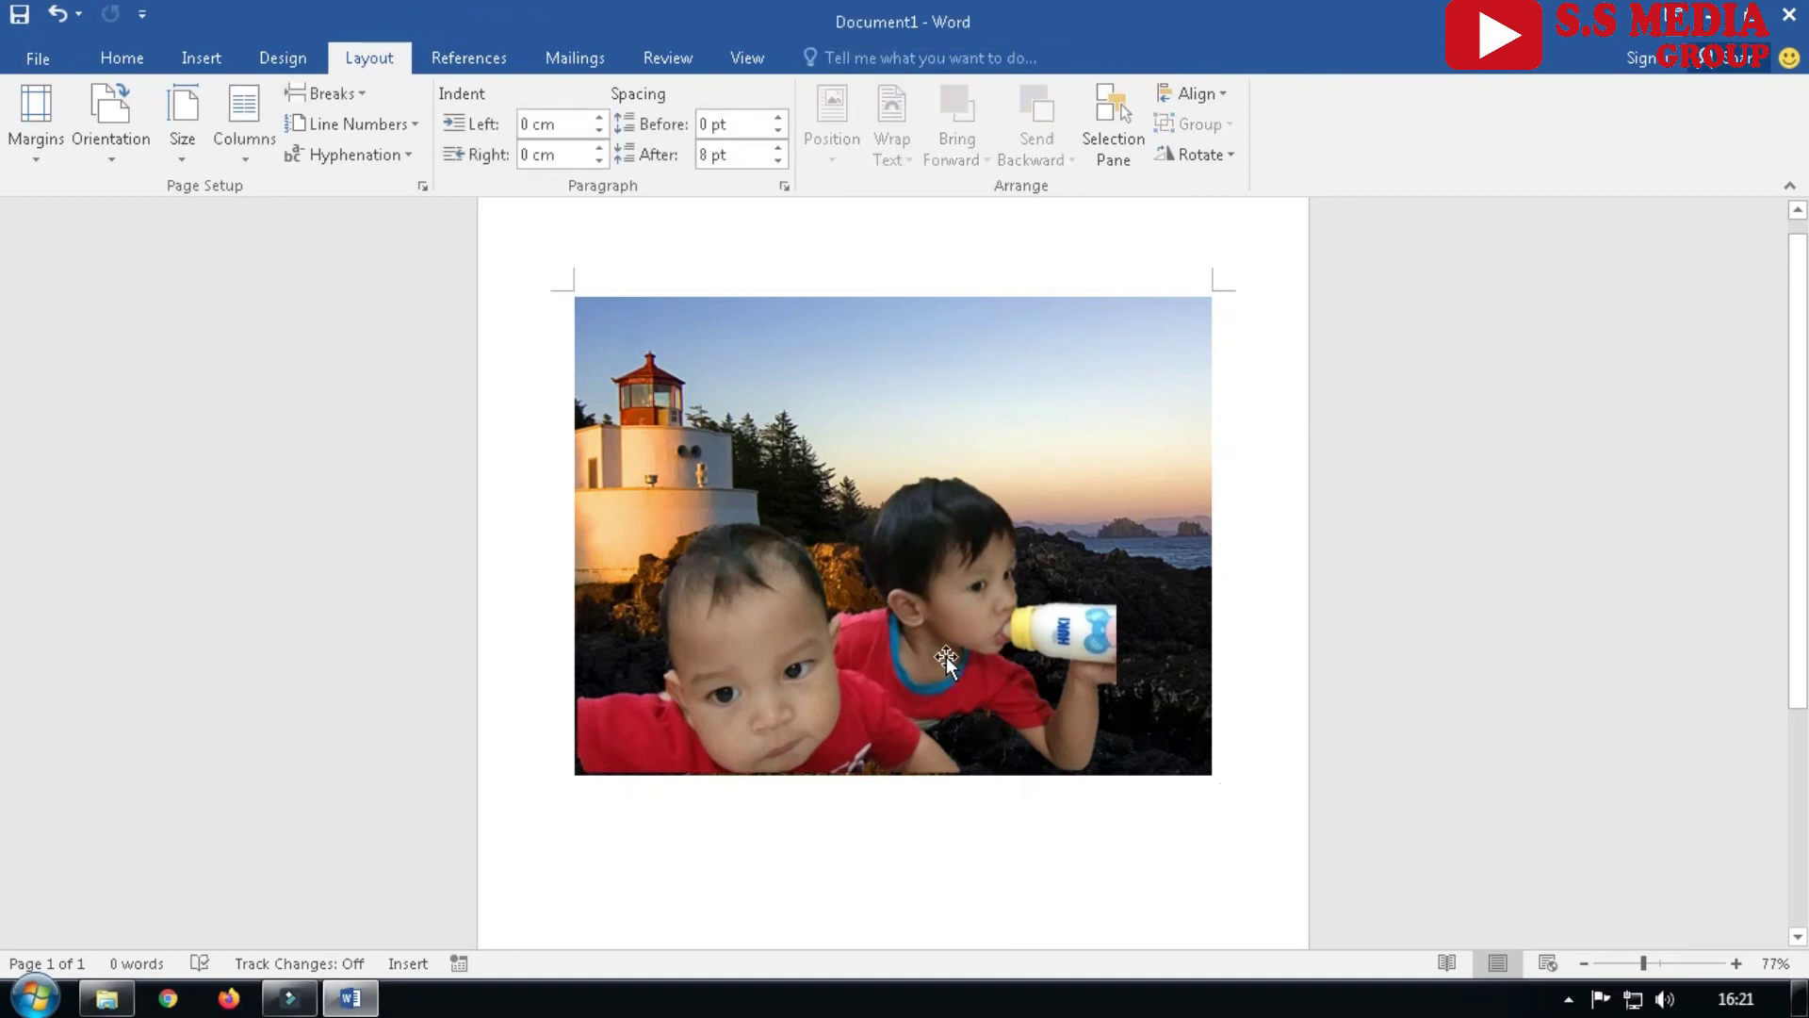
pyautogui.click(982, 595)
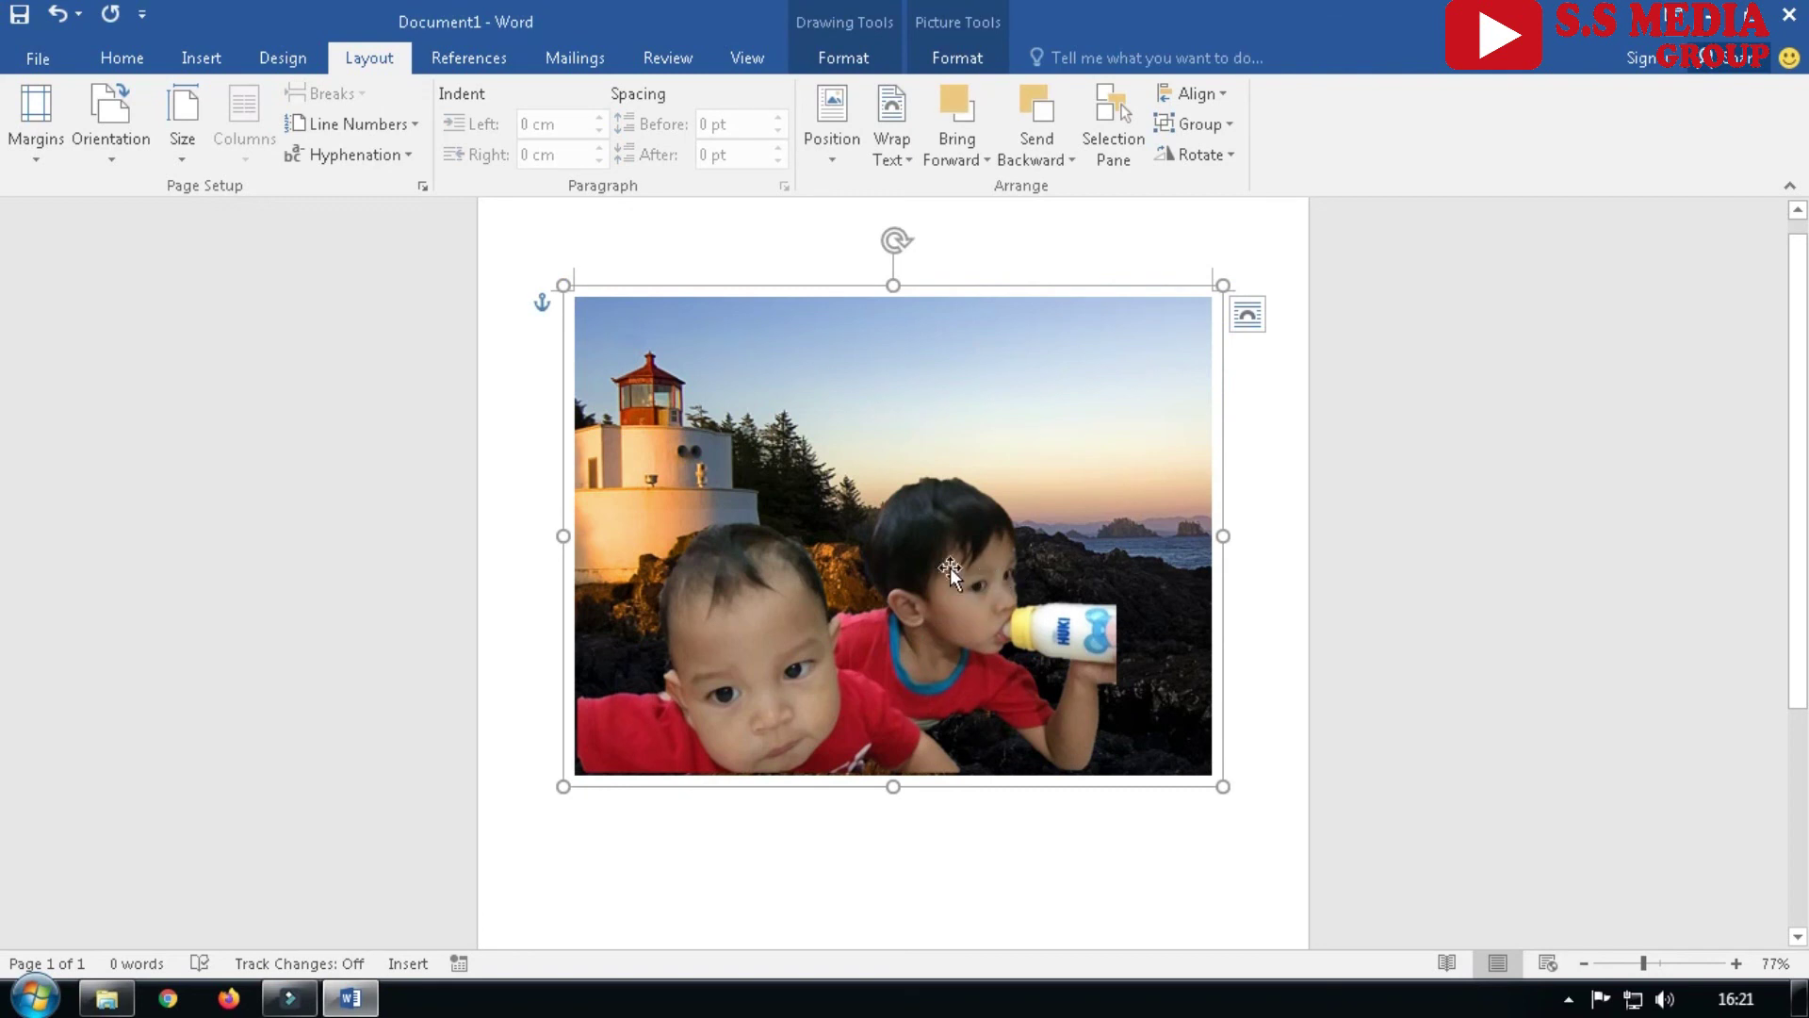
# Take an Insert > Screenshot > Screen Clipping of the area covering the grouped lighthouse picture
pyautogui.click(967, 835)
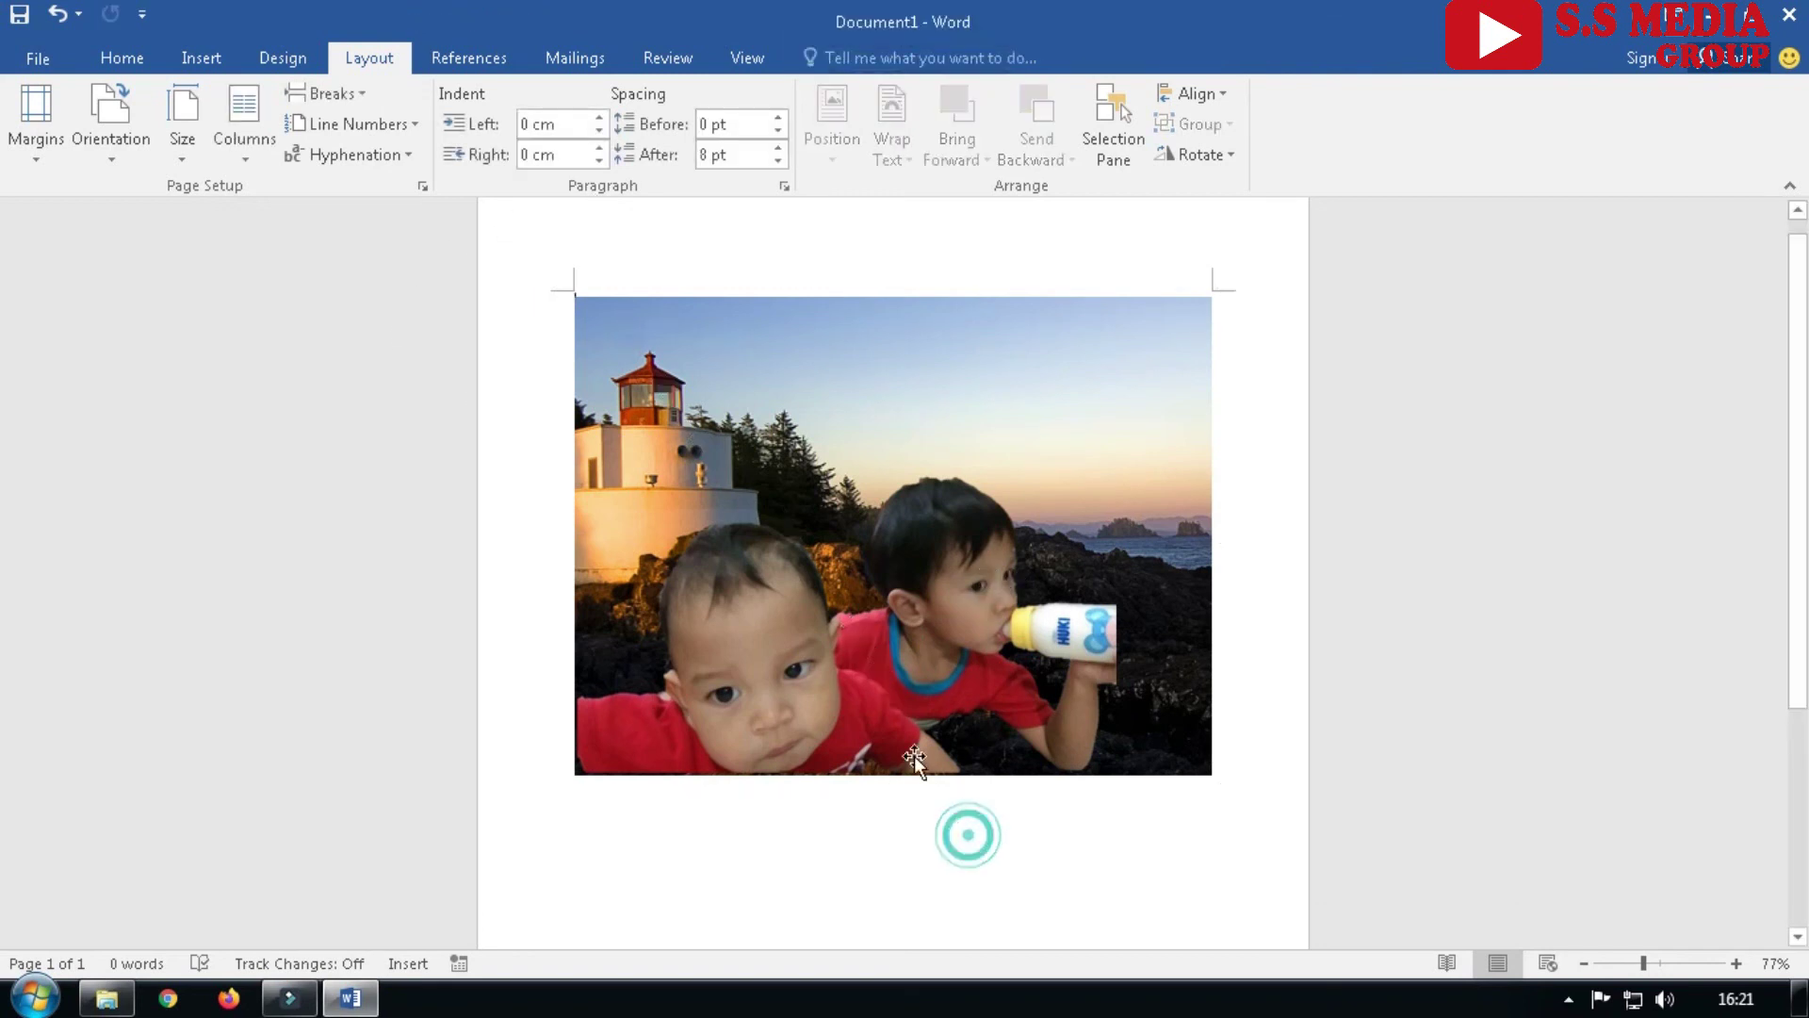
pyautogui.click(109, 64)
pyautogui.click(202, 61)
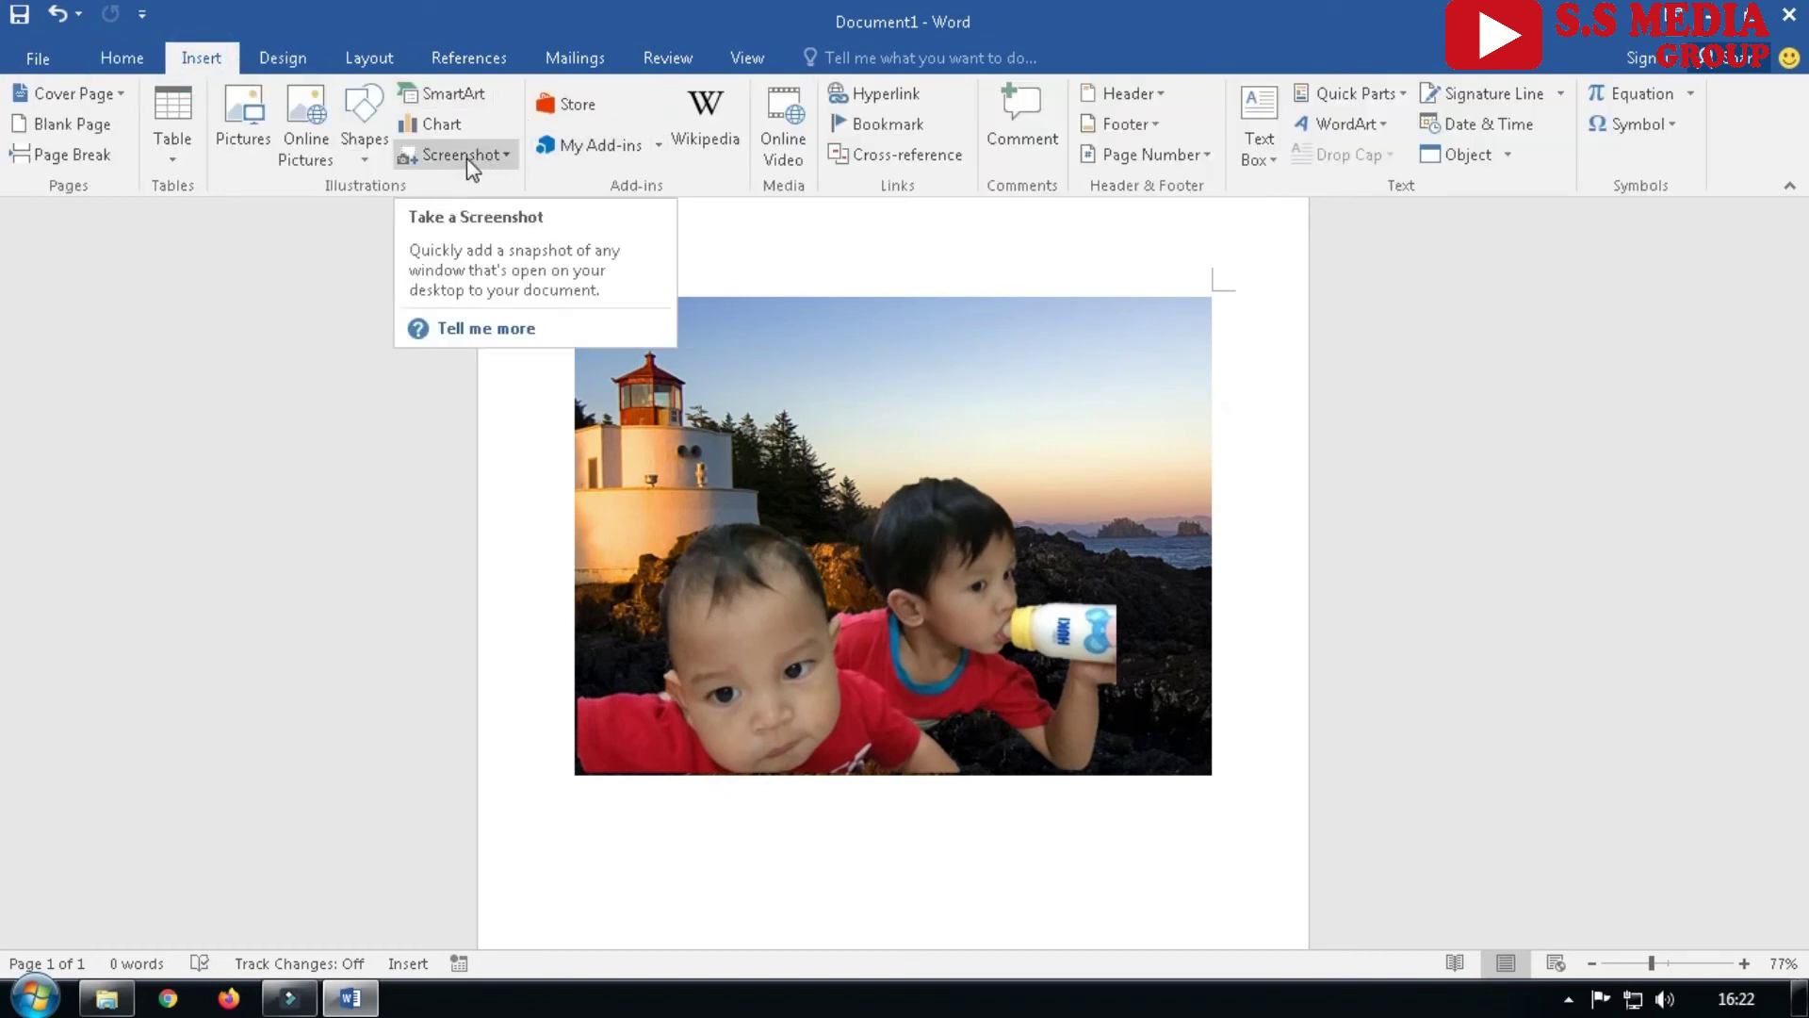
pyautogui.click(127, 59)
pyautogui.click(202, 62)
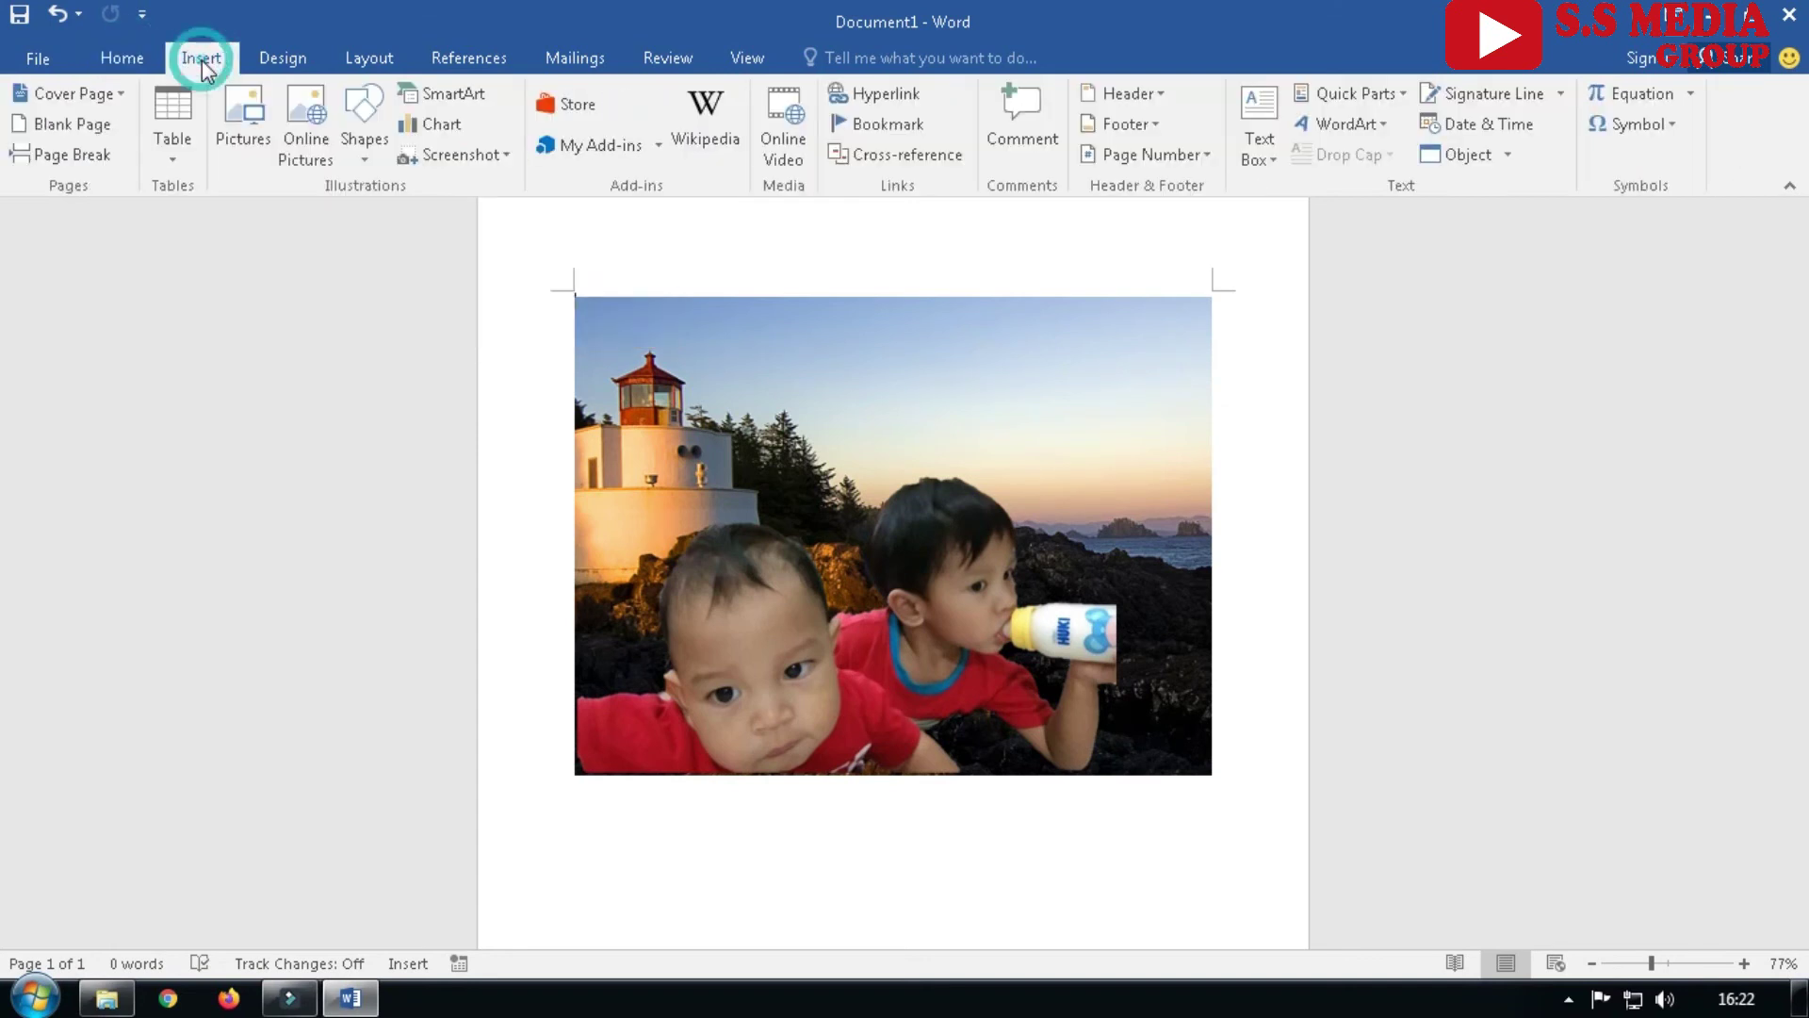
pyautogui.click(508, 158)
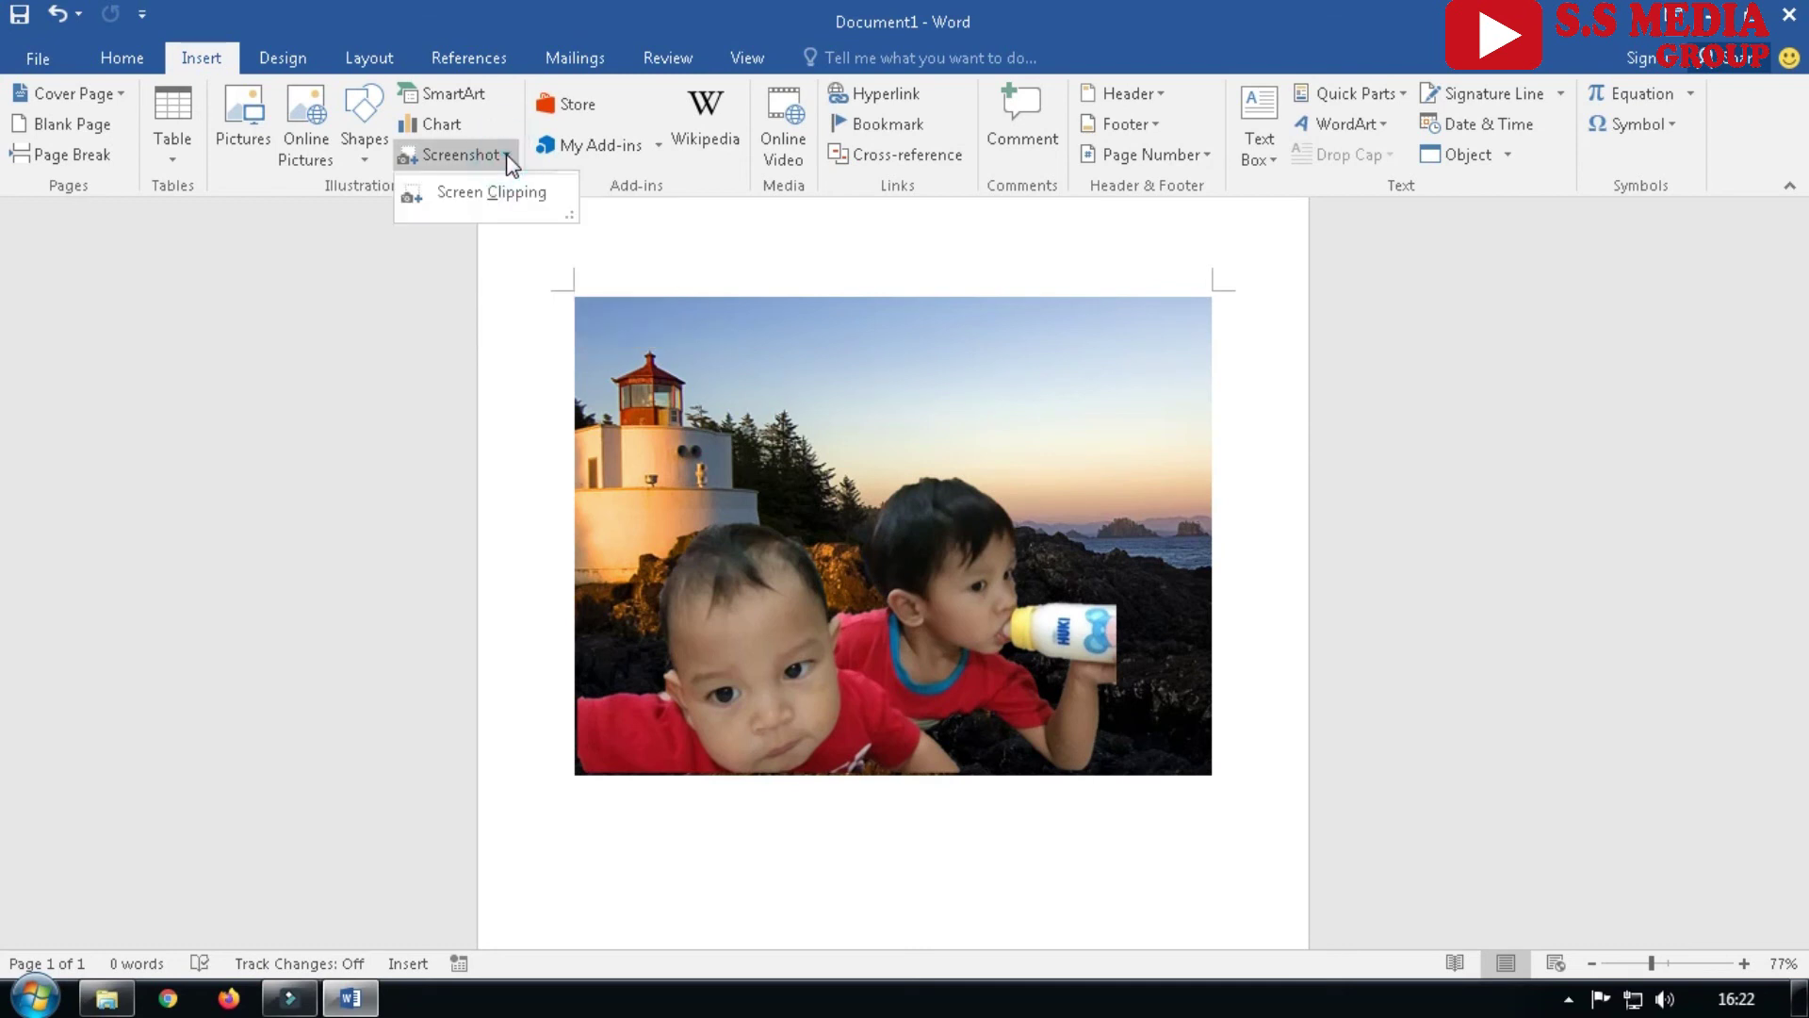
pyautogui.click(476, 194)
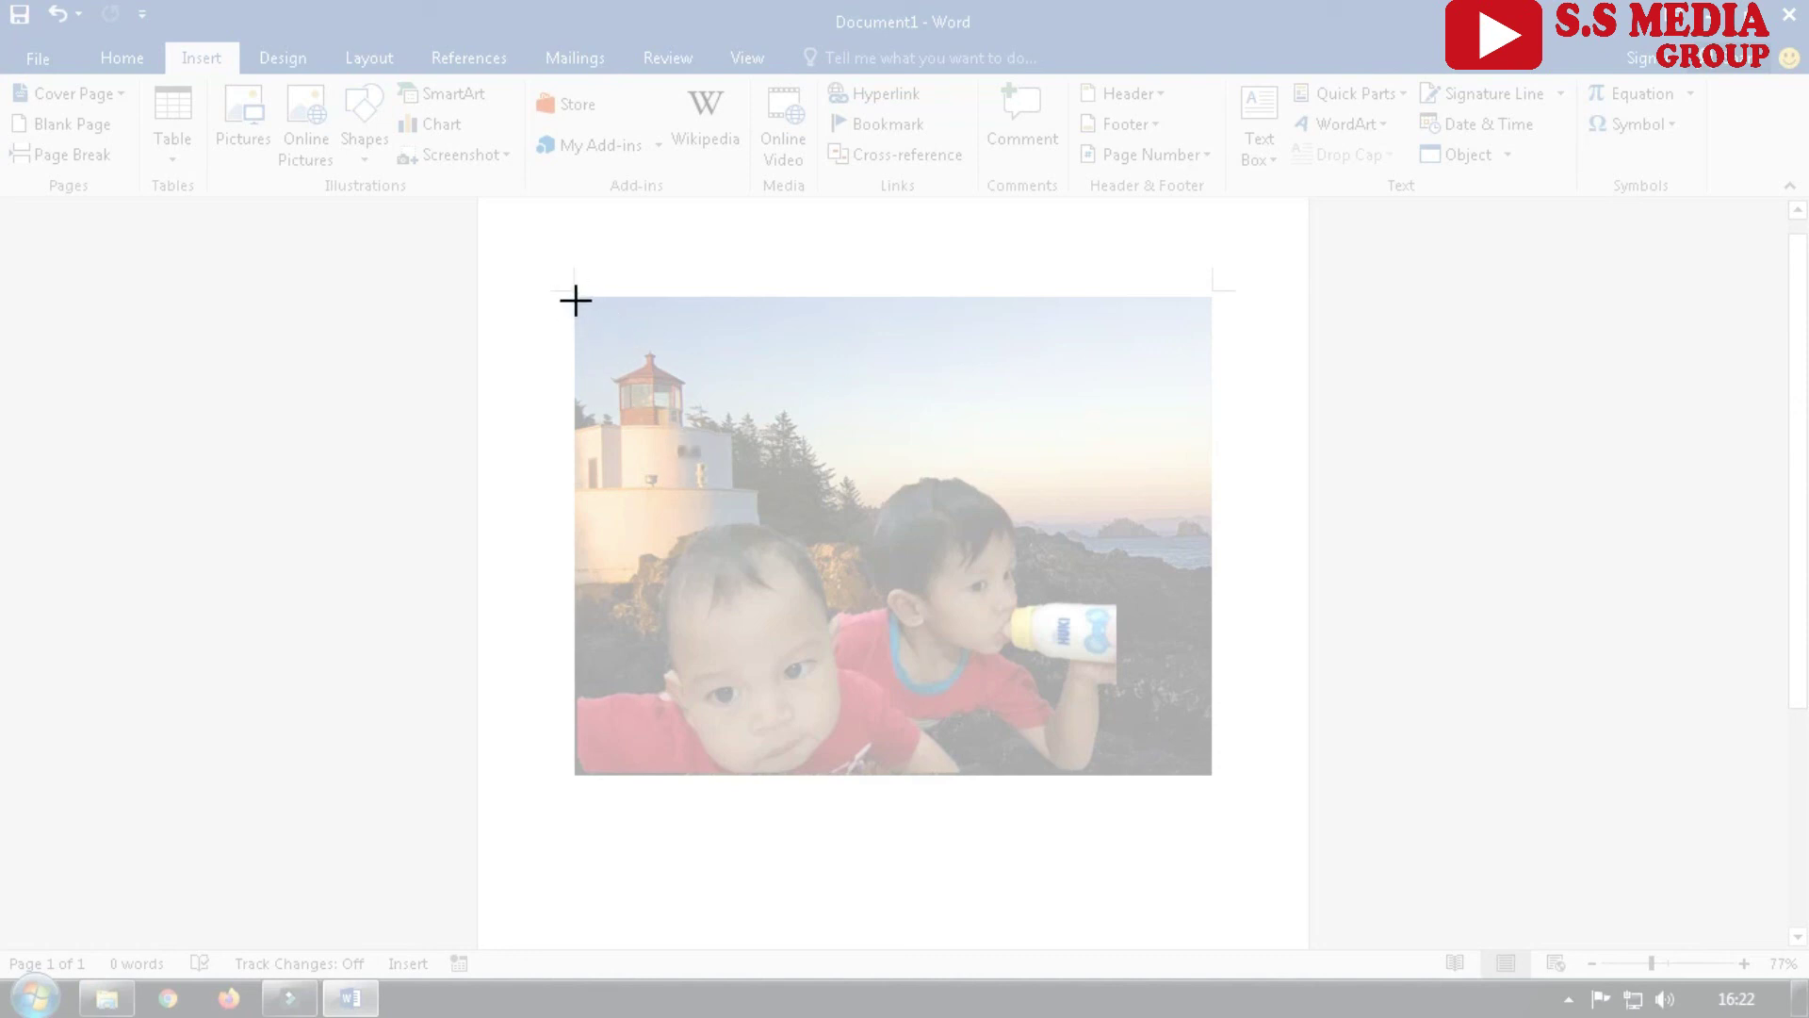
pyautogui.moveTo(575, 297)
pyautogui.mouseDown()
pyautogui.moveTo(1103, 718)
pyautogui.moveTo(1212, 780)
pyautogui.mouseUp()
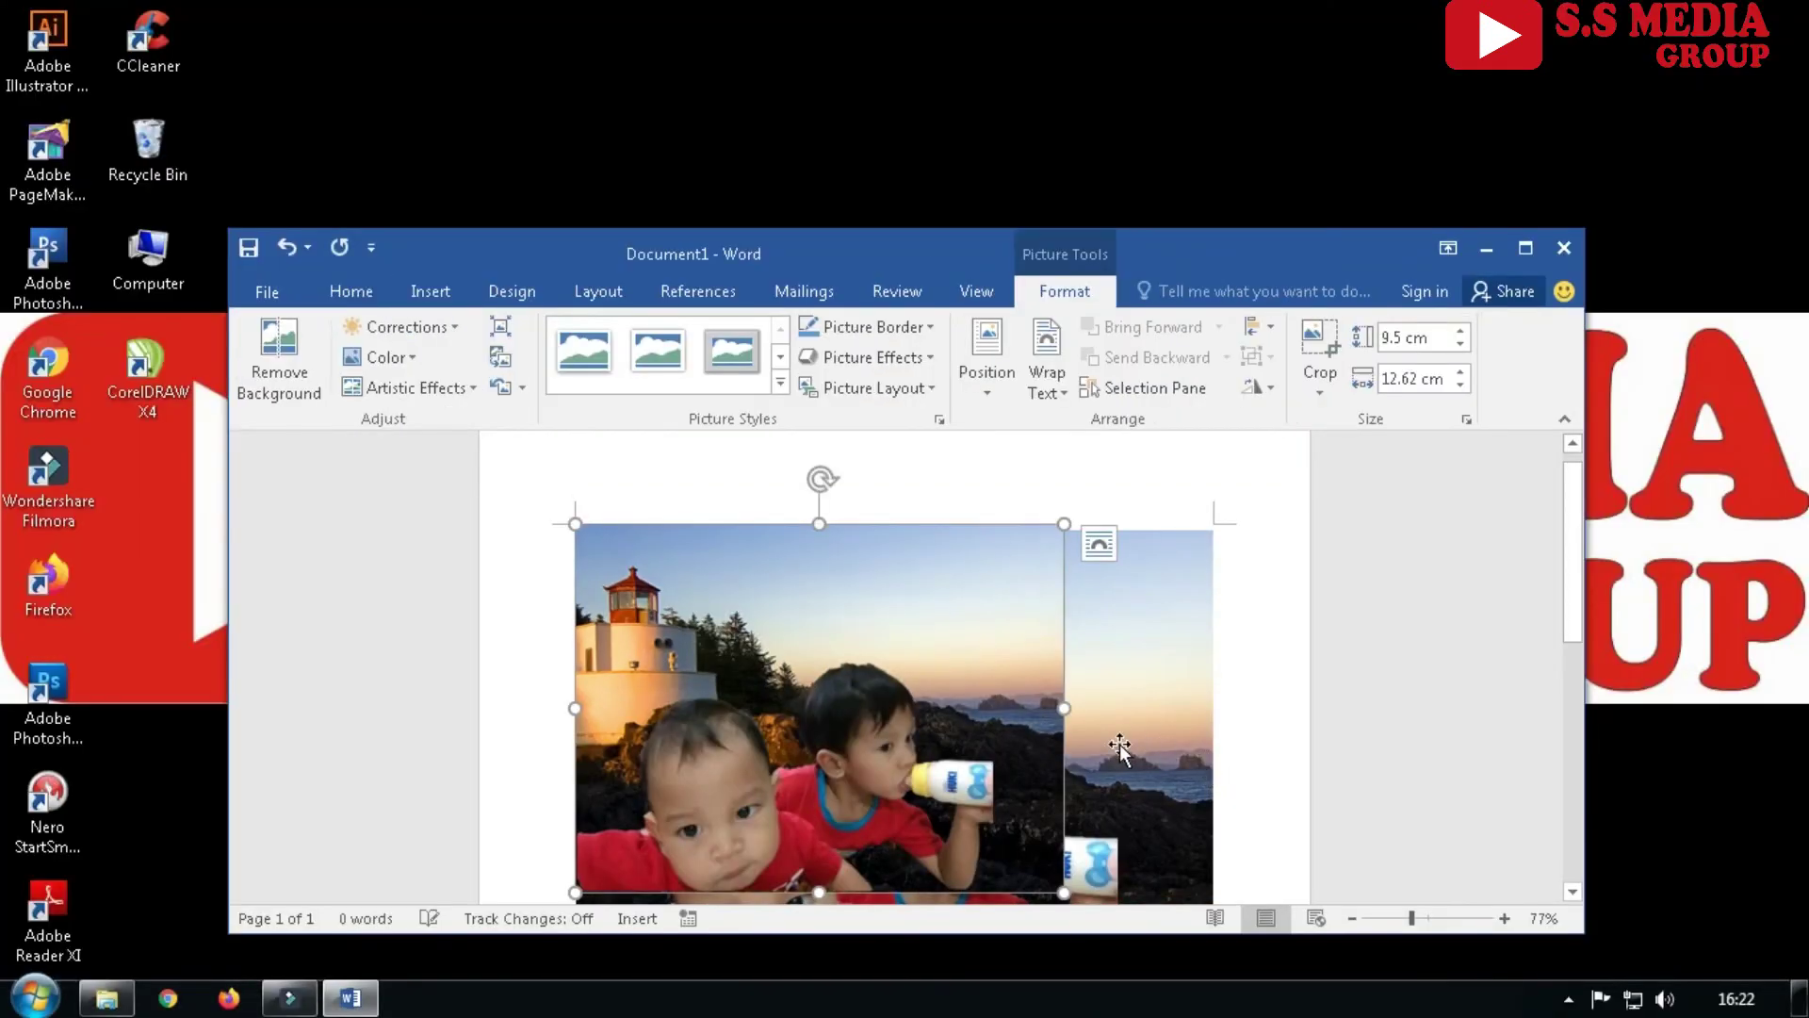
# Maximize Word and set the clipped image's wrapping to In Front of Text
pyautogui.click(1526, 249)
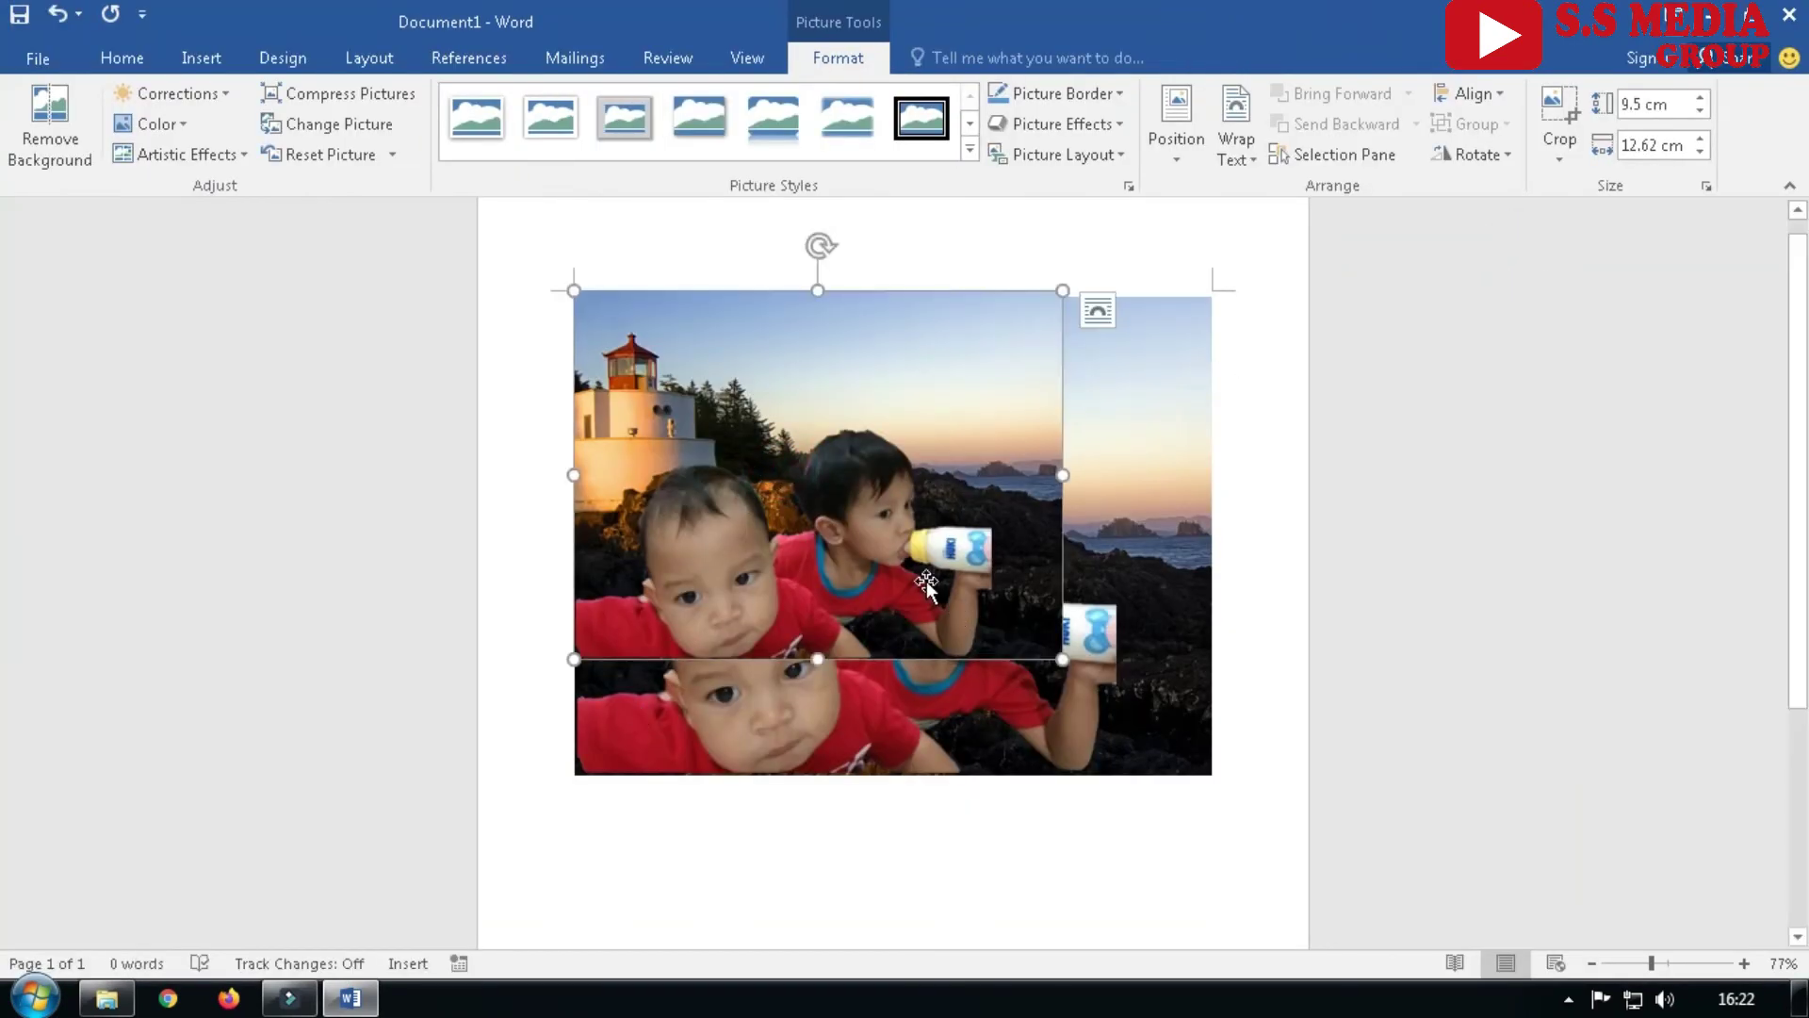
pyautogui.click(1099, 313)
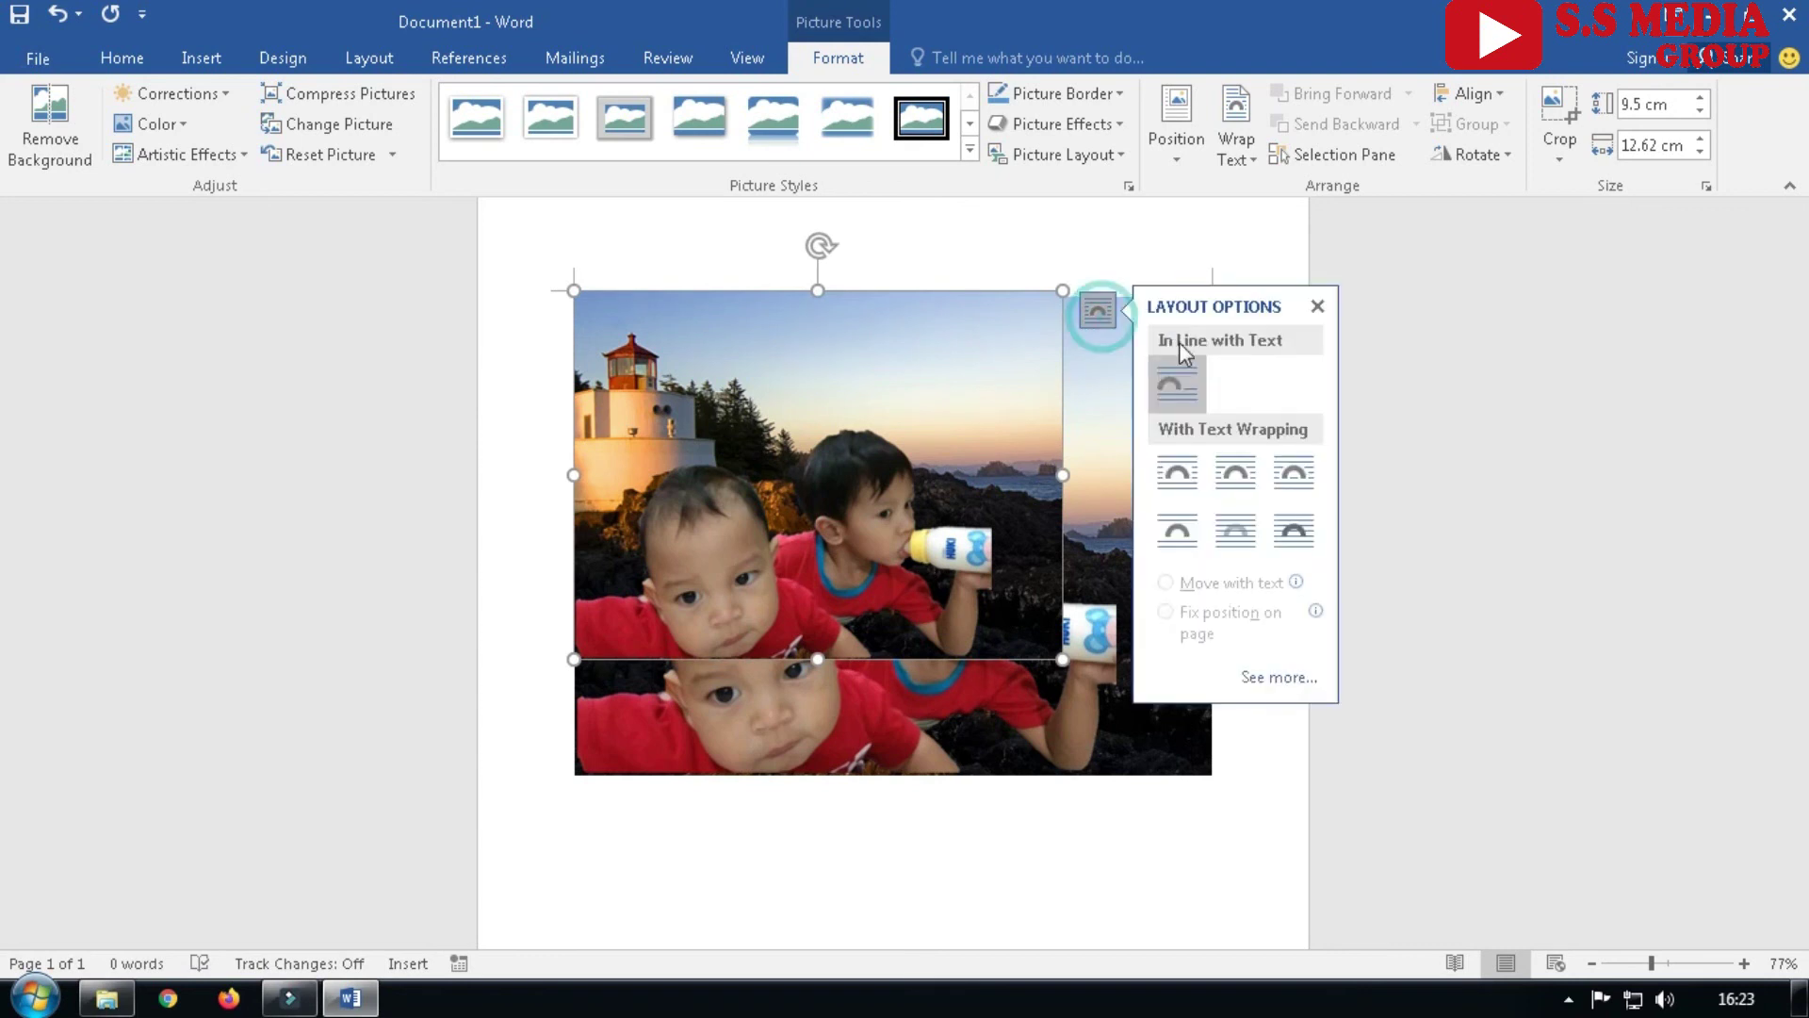
pyautogui.click(1290, 530)
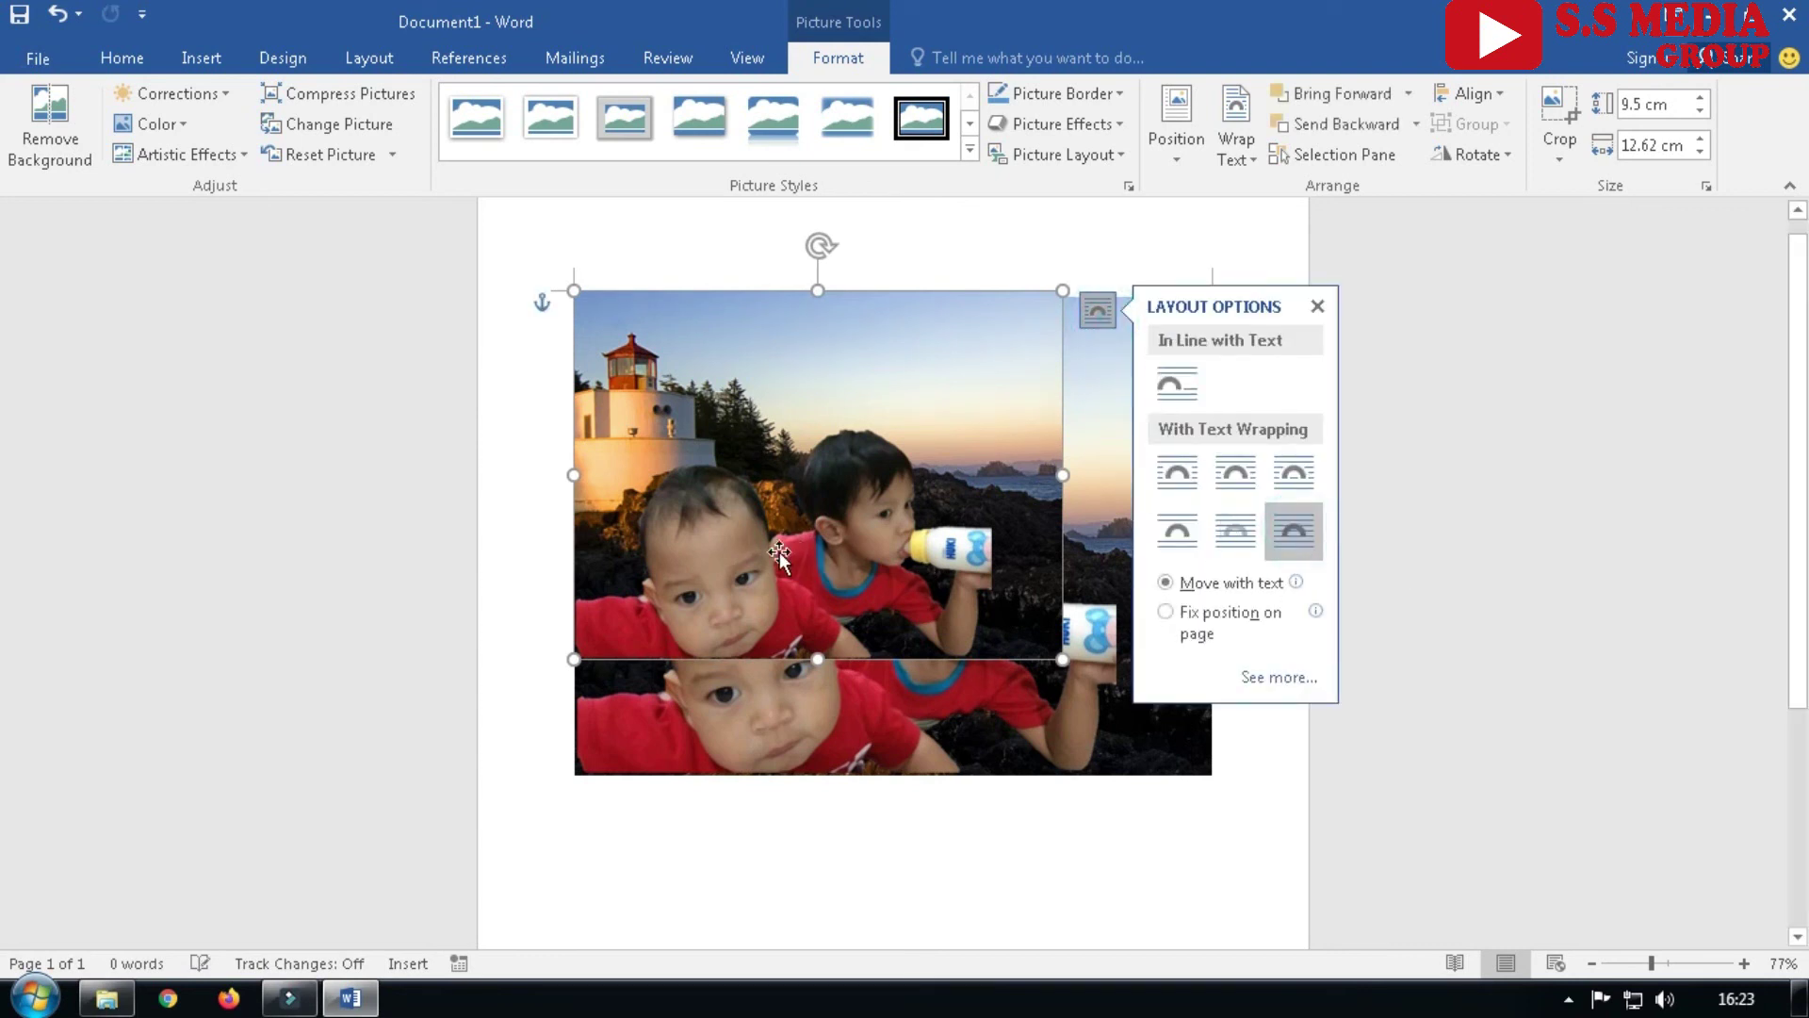
# Drag the clipped image down to overlap the lower part of the grouped picture
pyautogui.click(896, 880)
pyautogui.moveTo(807, 539); pyautogui.dragTo(994, 724)
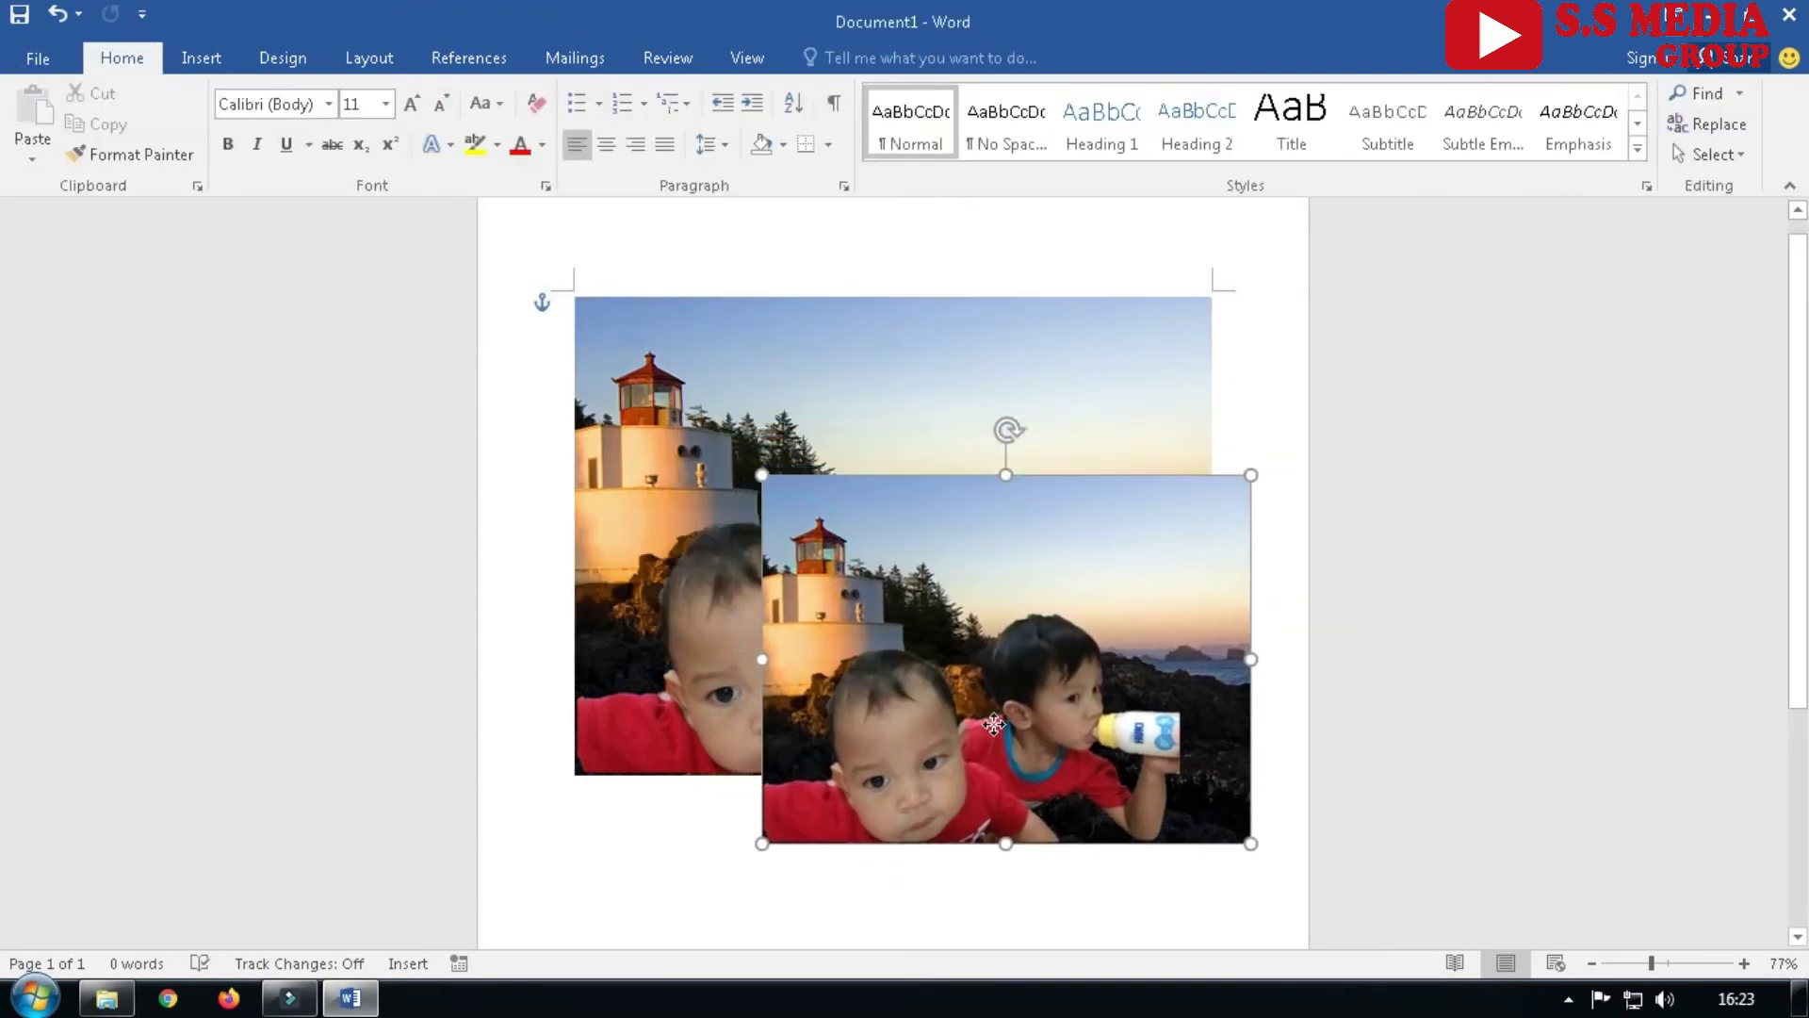
pyautogui.doubleClick(1046, 655)
pyautogui.moveTo(1050, 650); pyautogui.dragTo(881, 681)
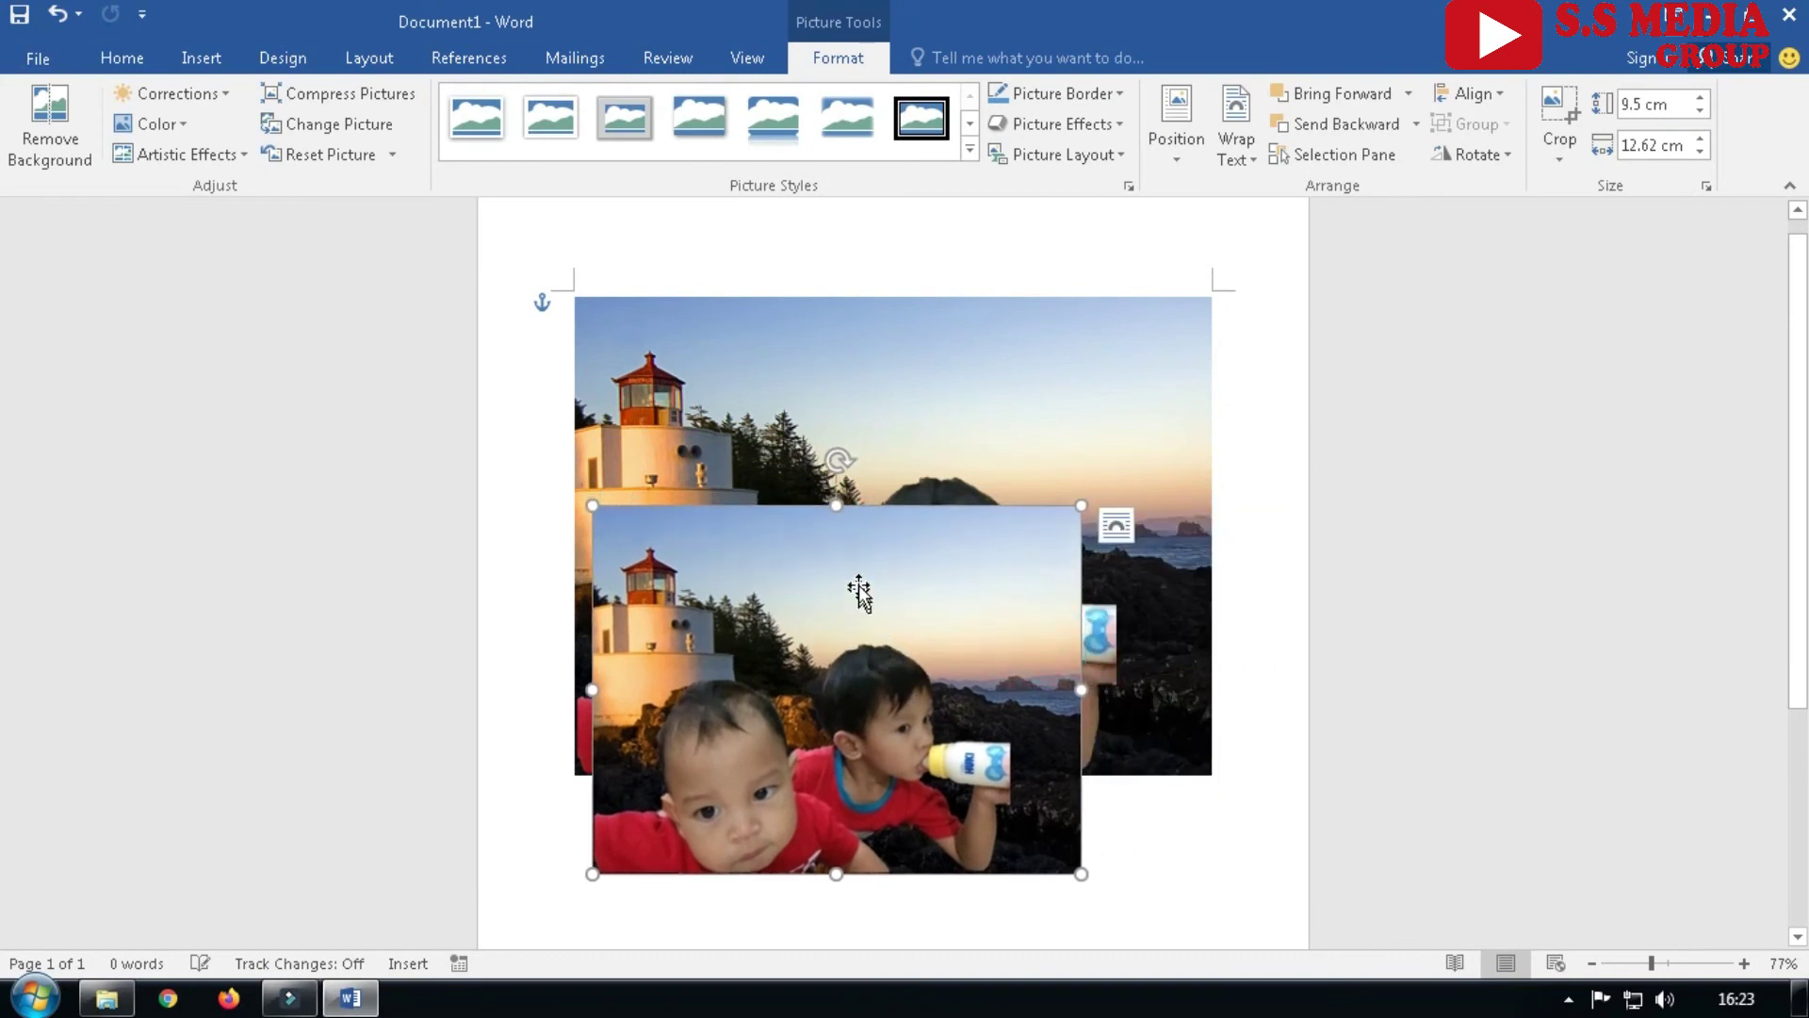
pyautogui.moveTo(859, 592); pyautogui.dragTo(884, 634)
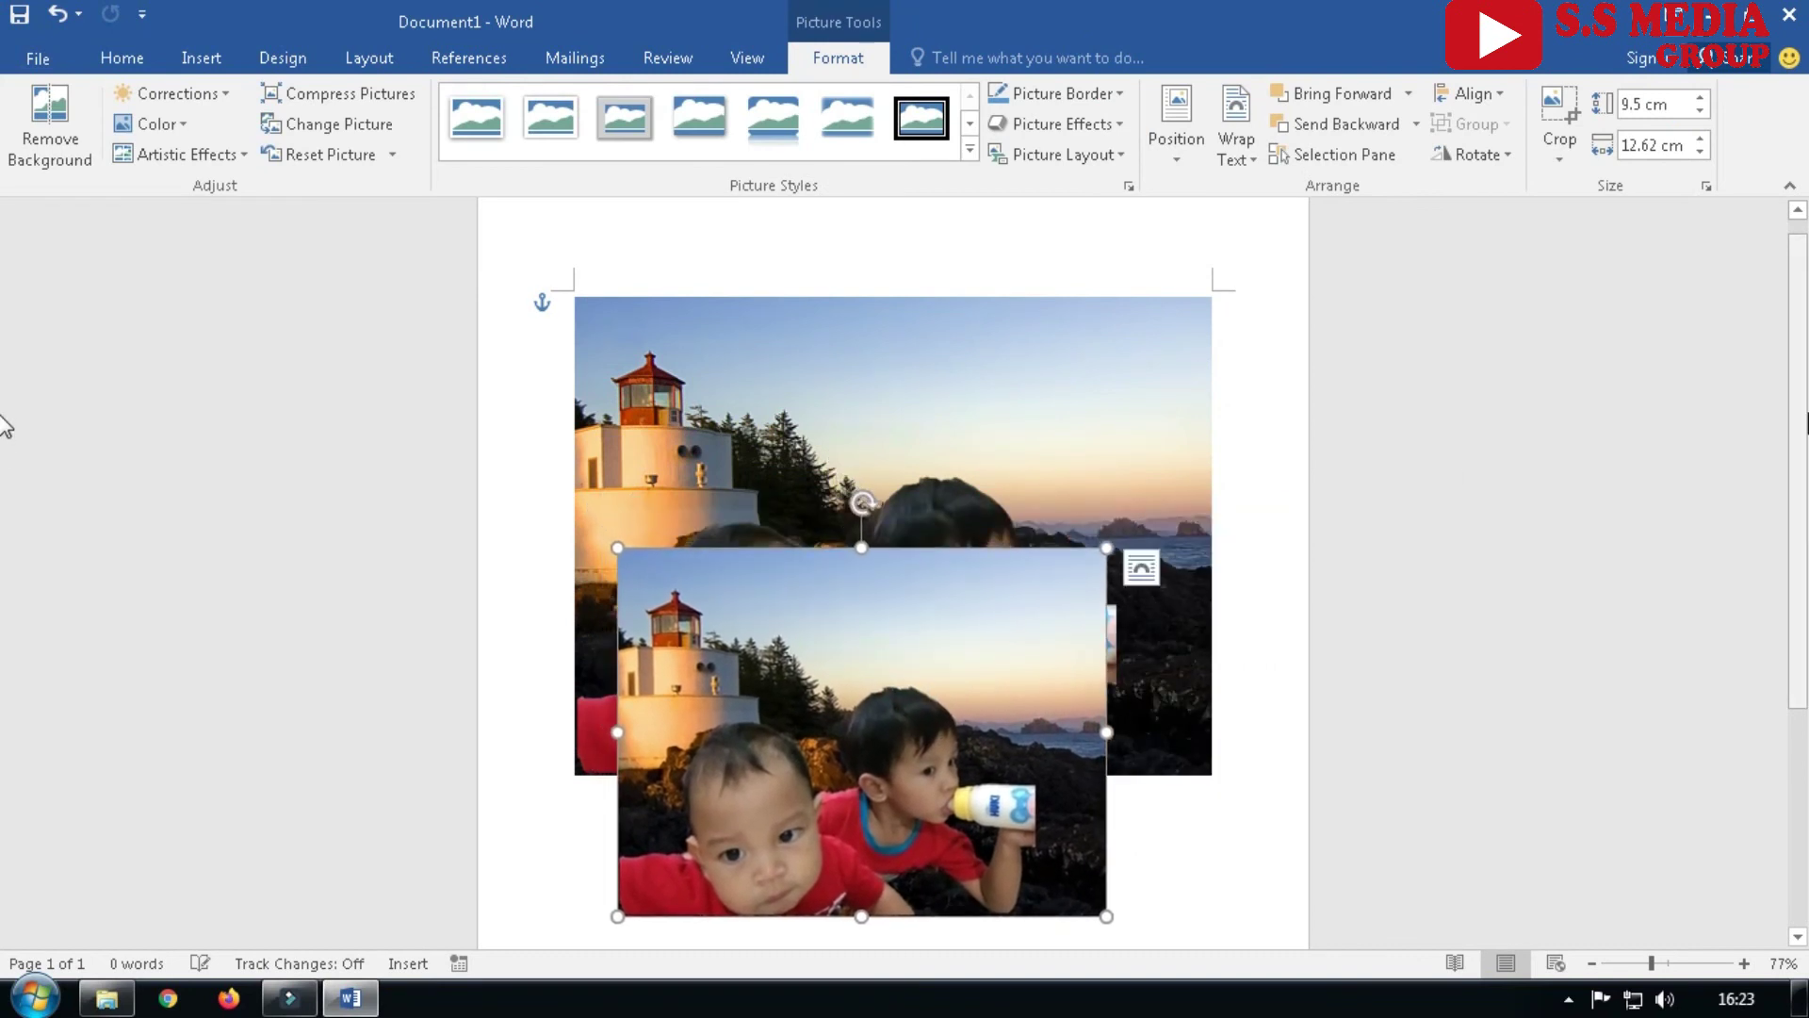
pyautogui.scroll(-3, 5, 452)
pyautogui.moveTo(906, 526)
pyautogui.mouseDown()
pyautogui.moveTo(978, 608)
pyautogui.moveTo(1017, 709)
pyautogui.mouseUp()
# Choose Save as Picture from the clipped image's shortcut menu
pyautogui.click(979, 392)
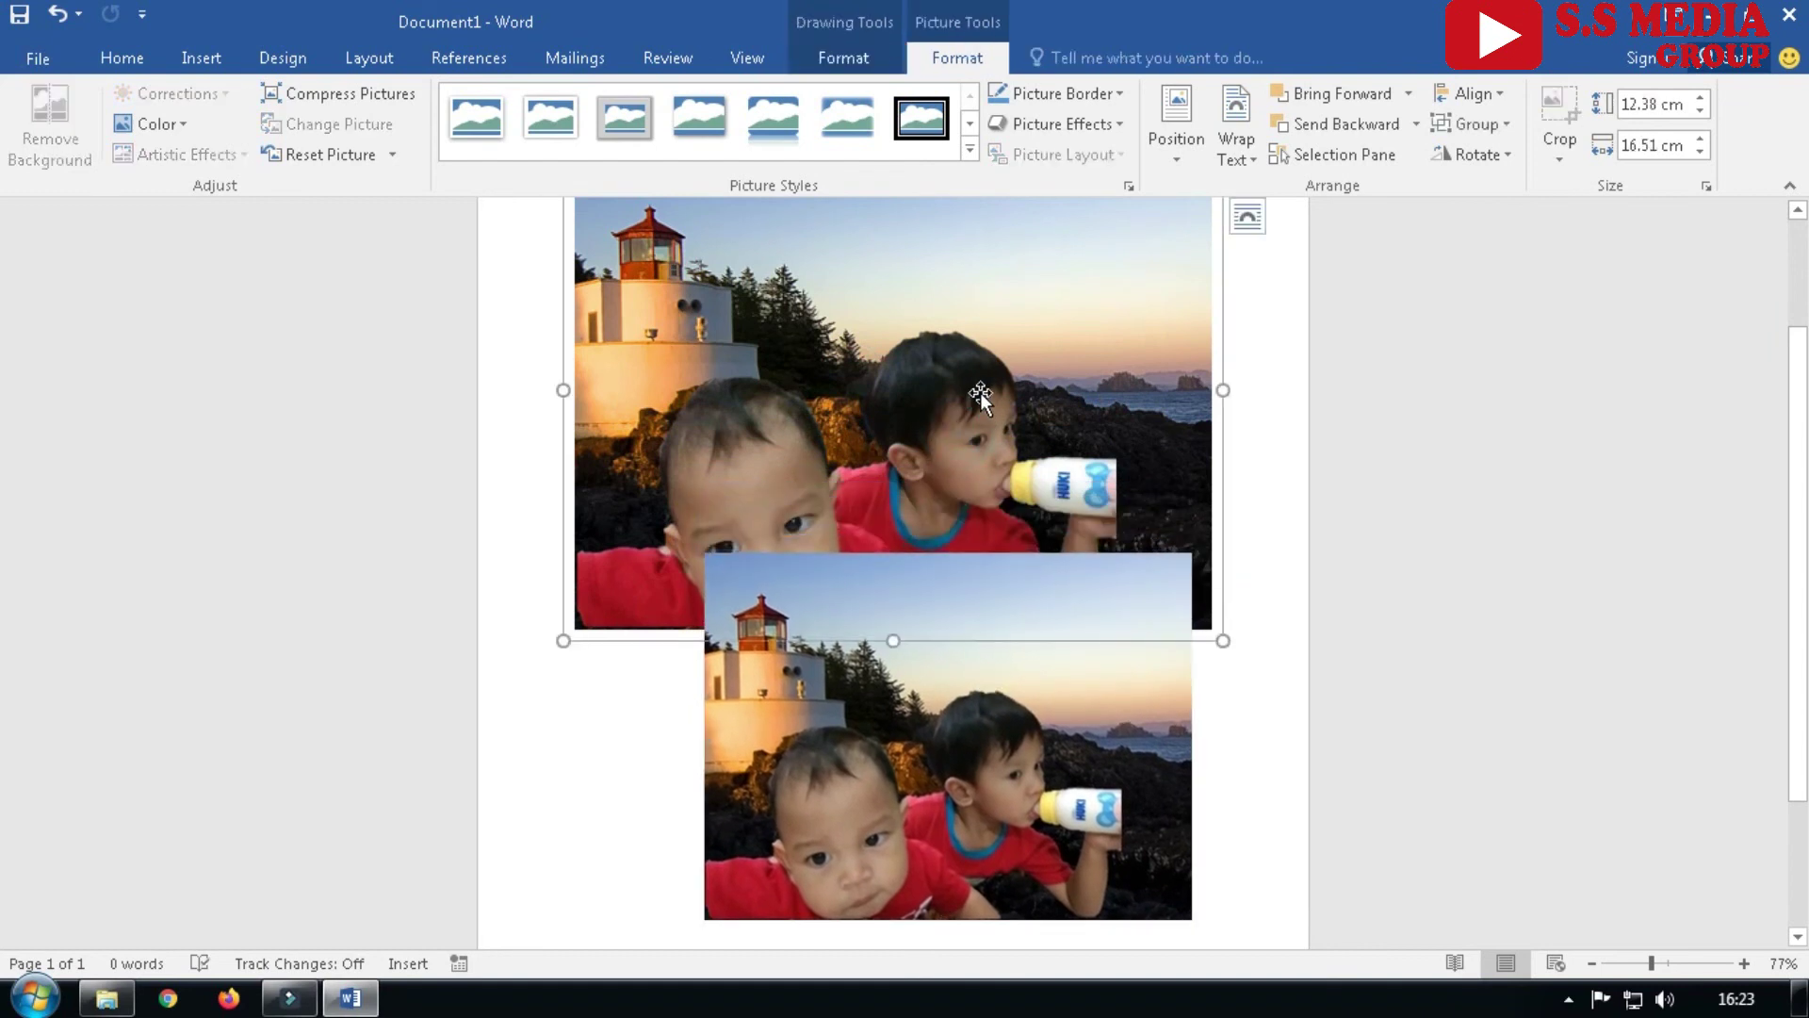
pyautogui.rightClick(980, 392)
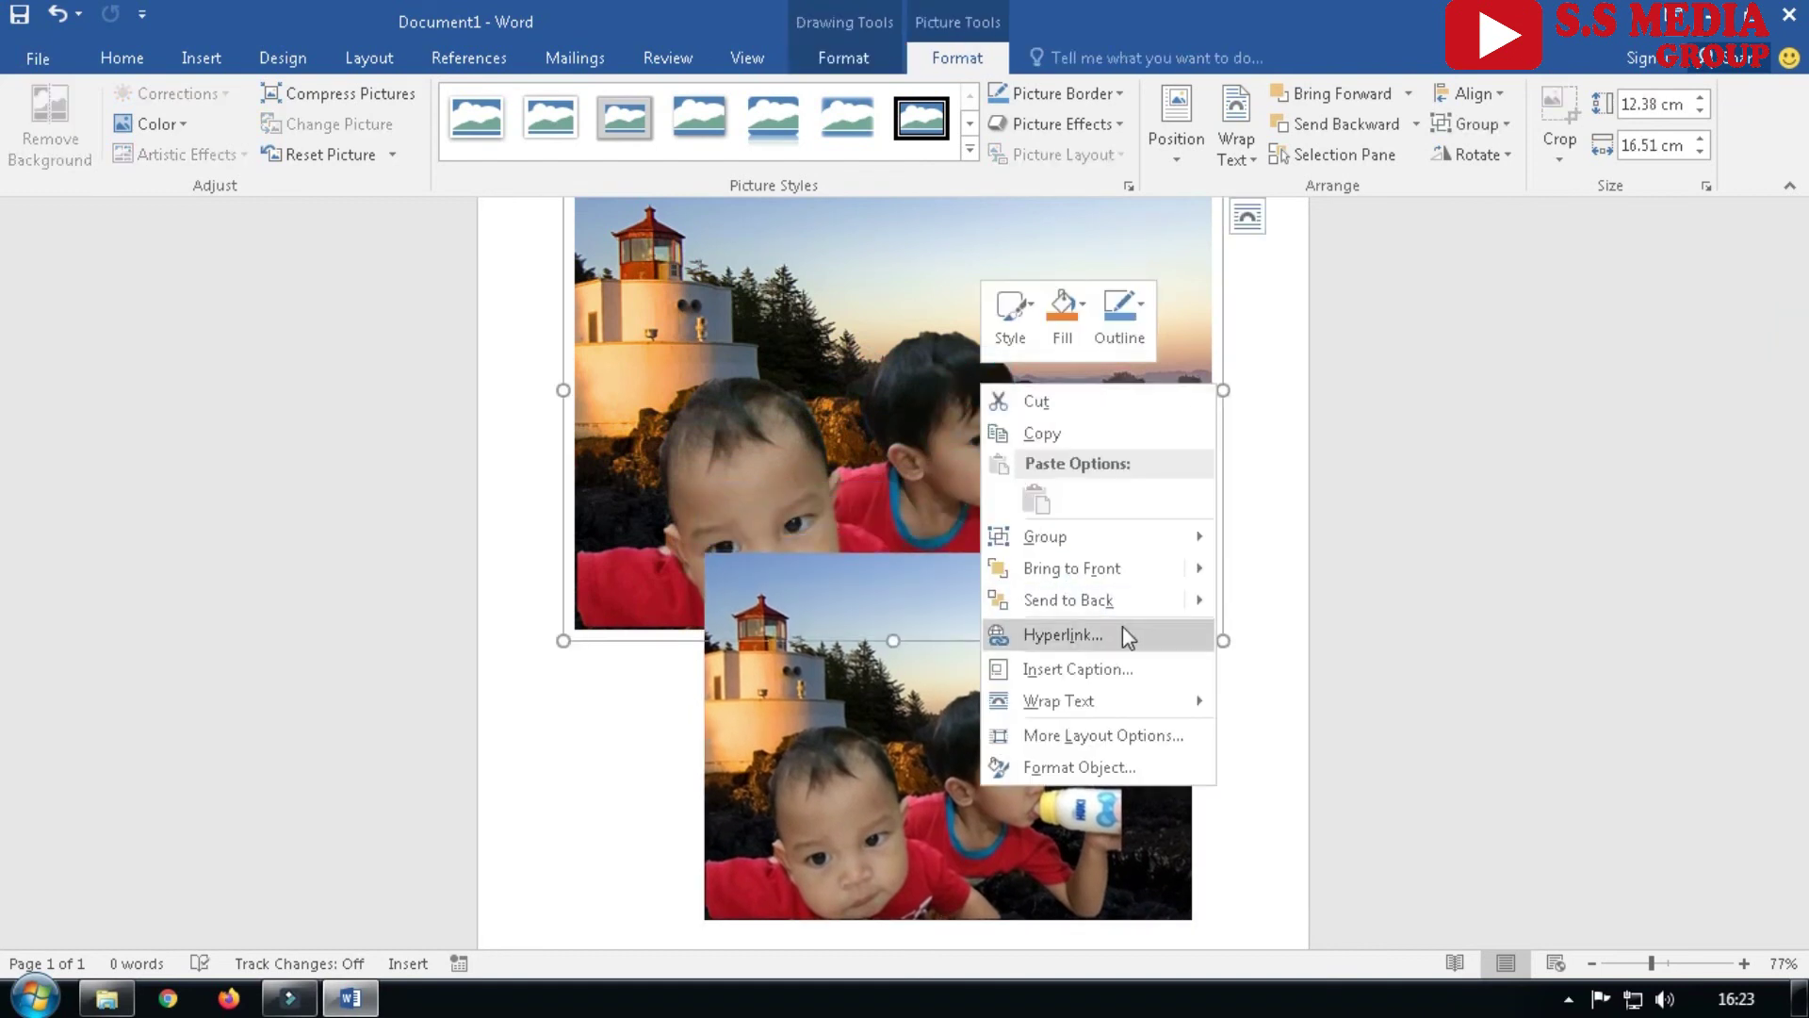
pyautogui.click(895, 716)
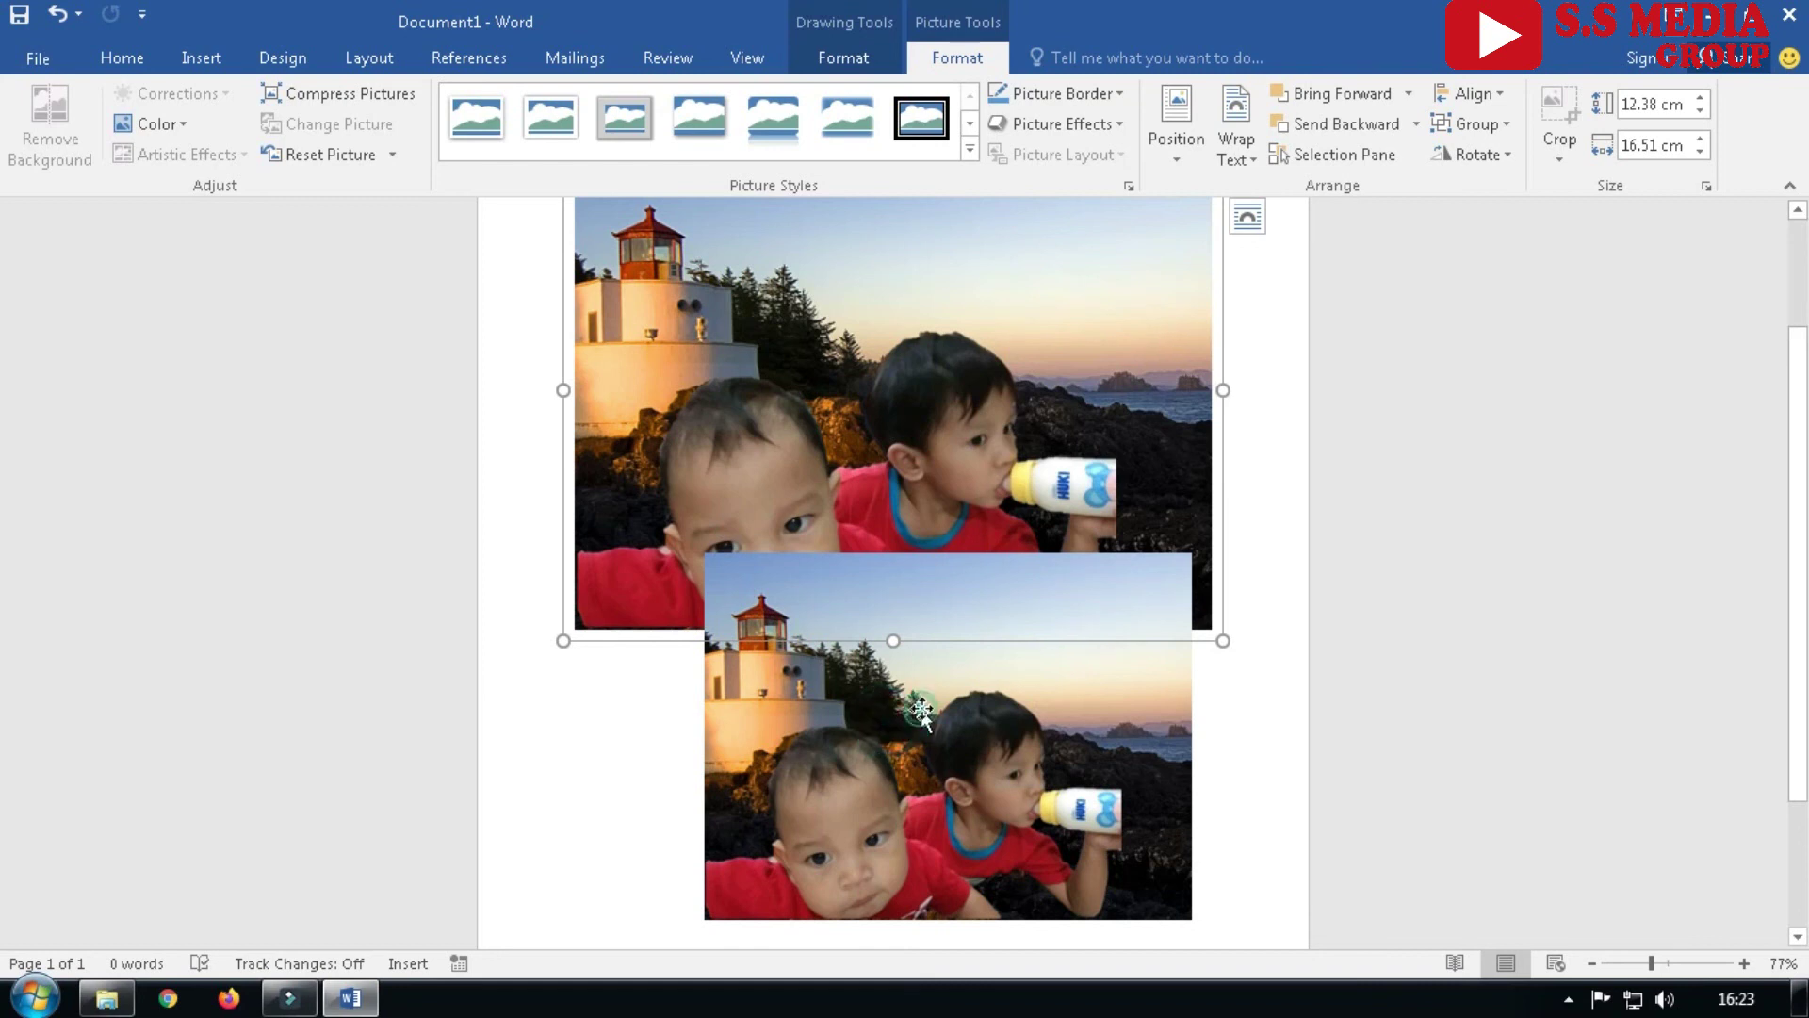
pyautogui.rightClick(921, 713)
pyautogui.rightClick(848, 817)
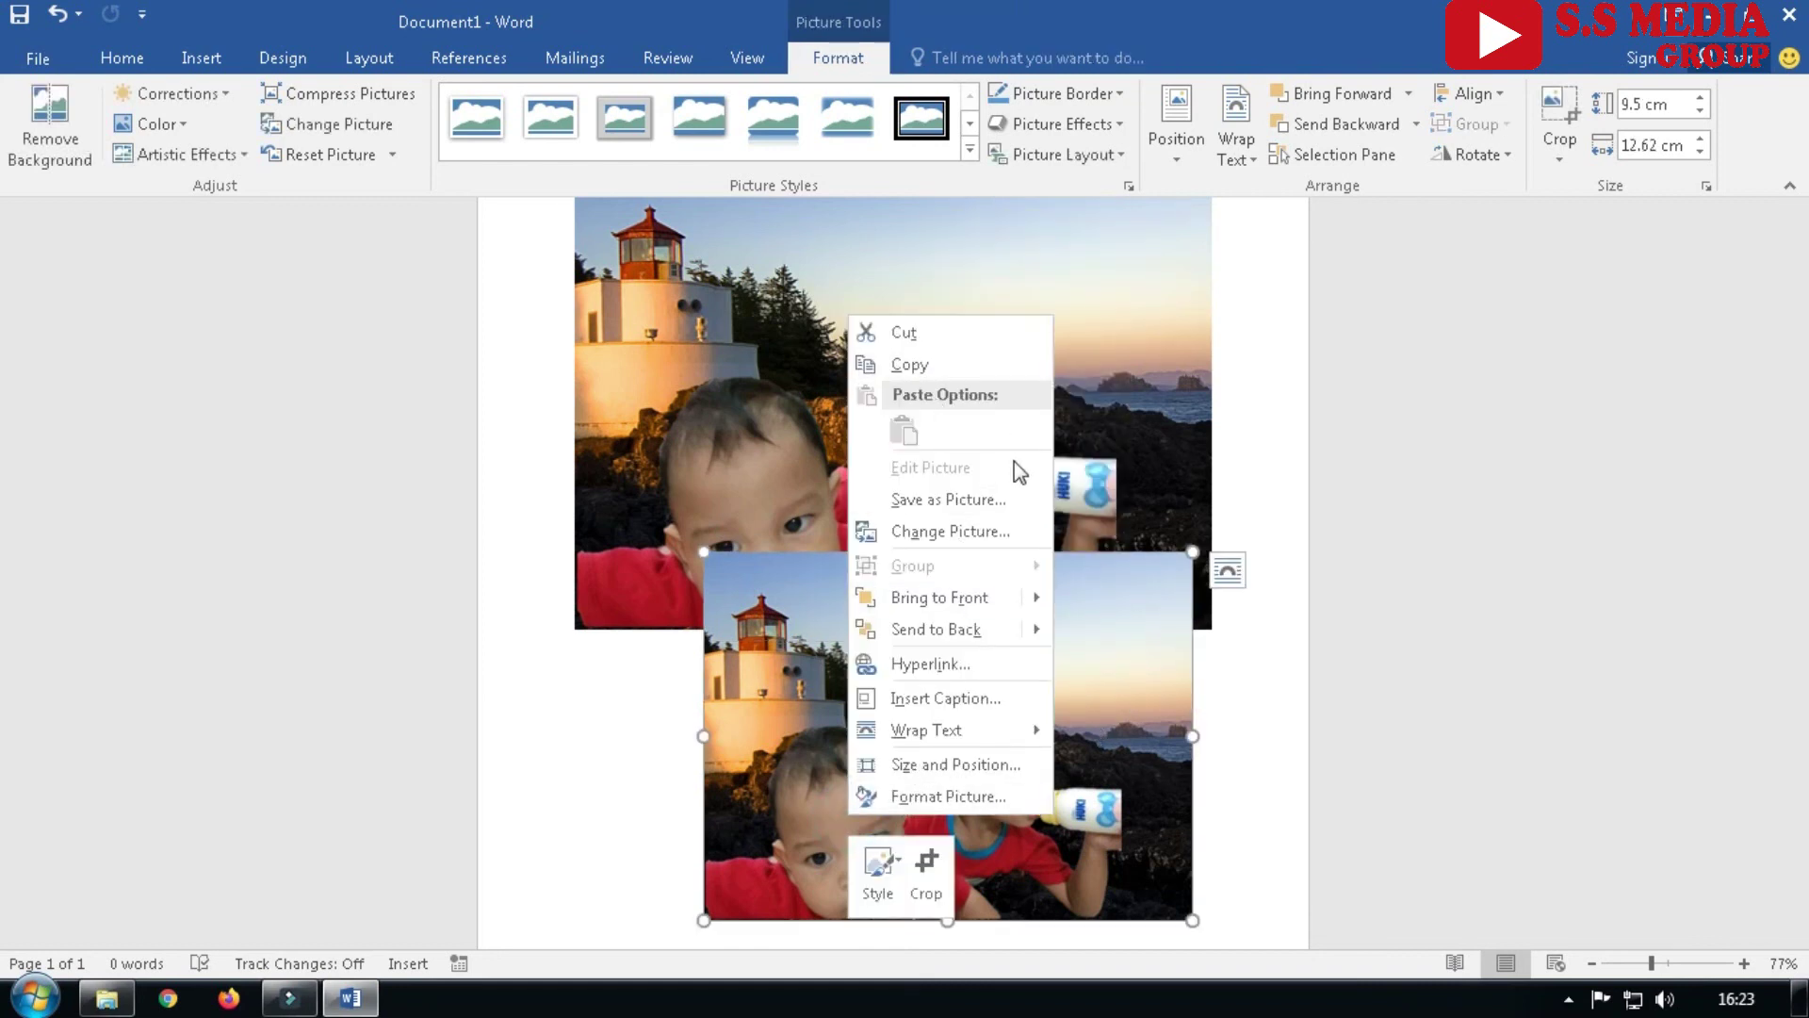
pyautogui.click(969, 504)
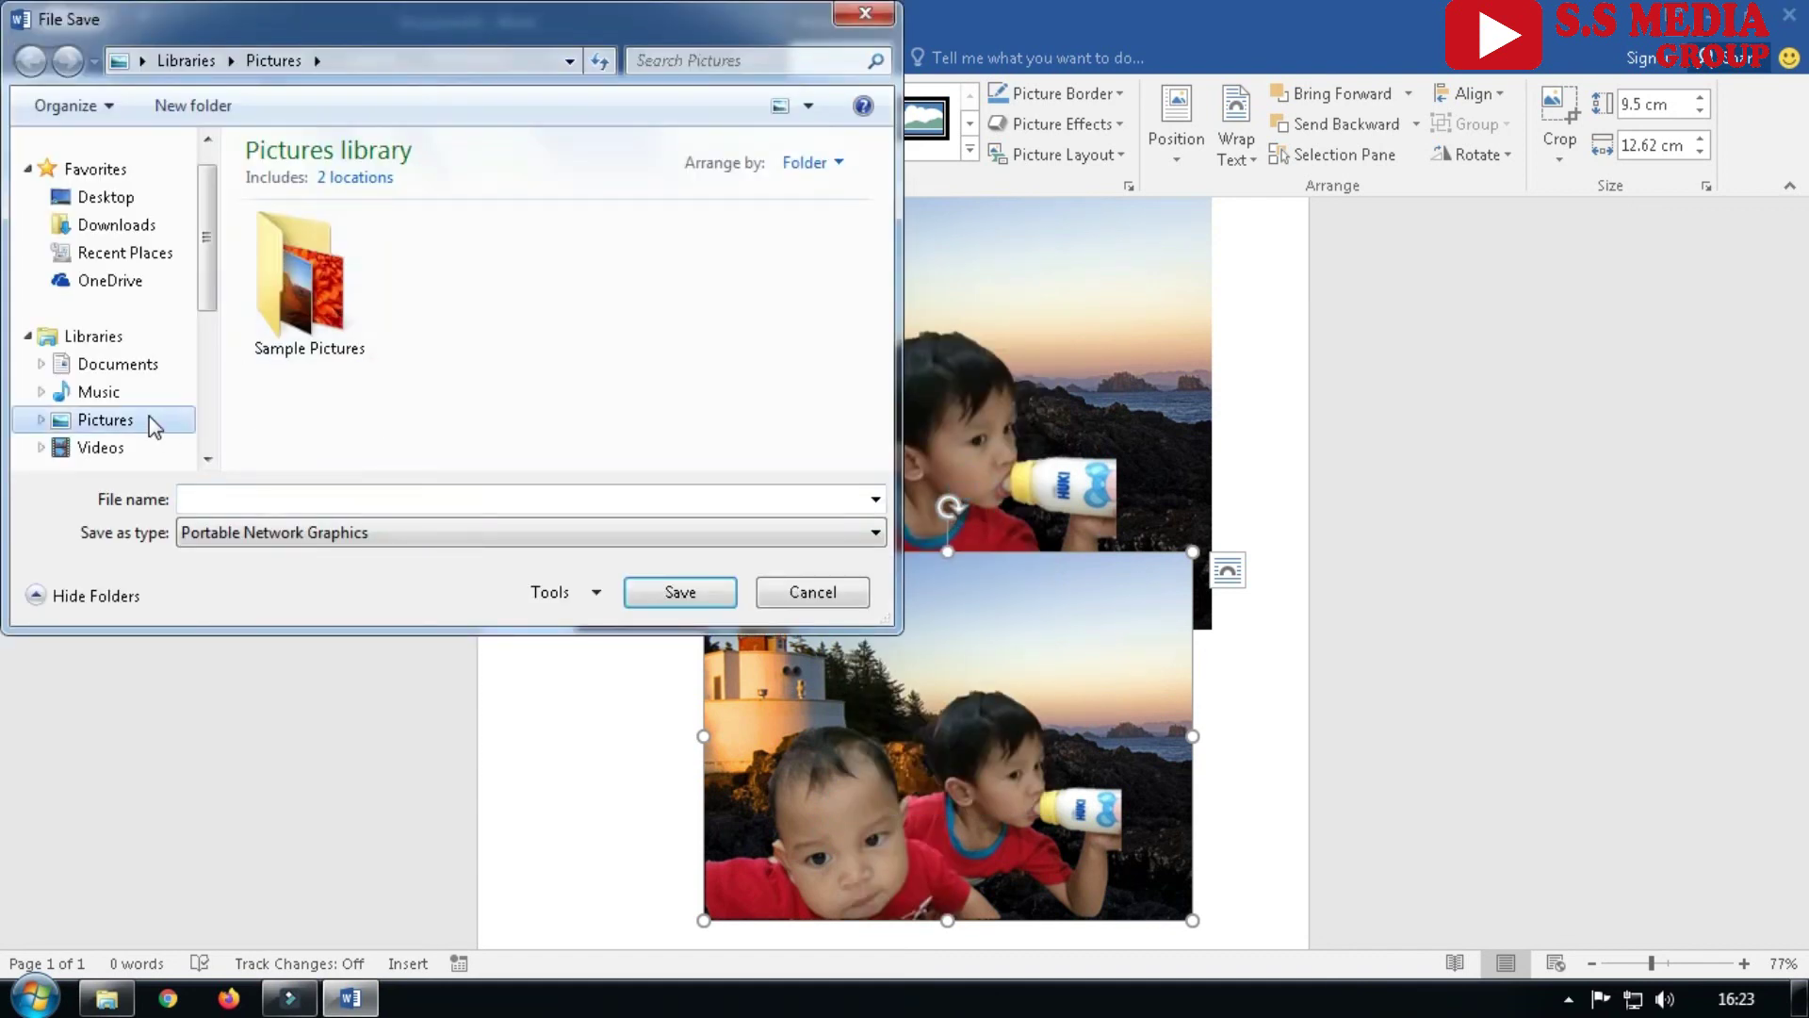
# Name the file 'ganti latar foto dengan mudah pada word' and save it as JPEG File Interchange Format
pyautogui.click(428, 502)
pyautogui.write('ganti latar word')
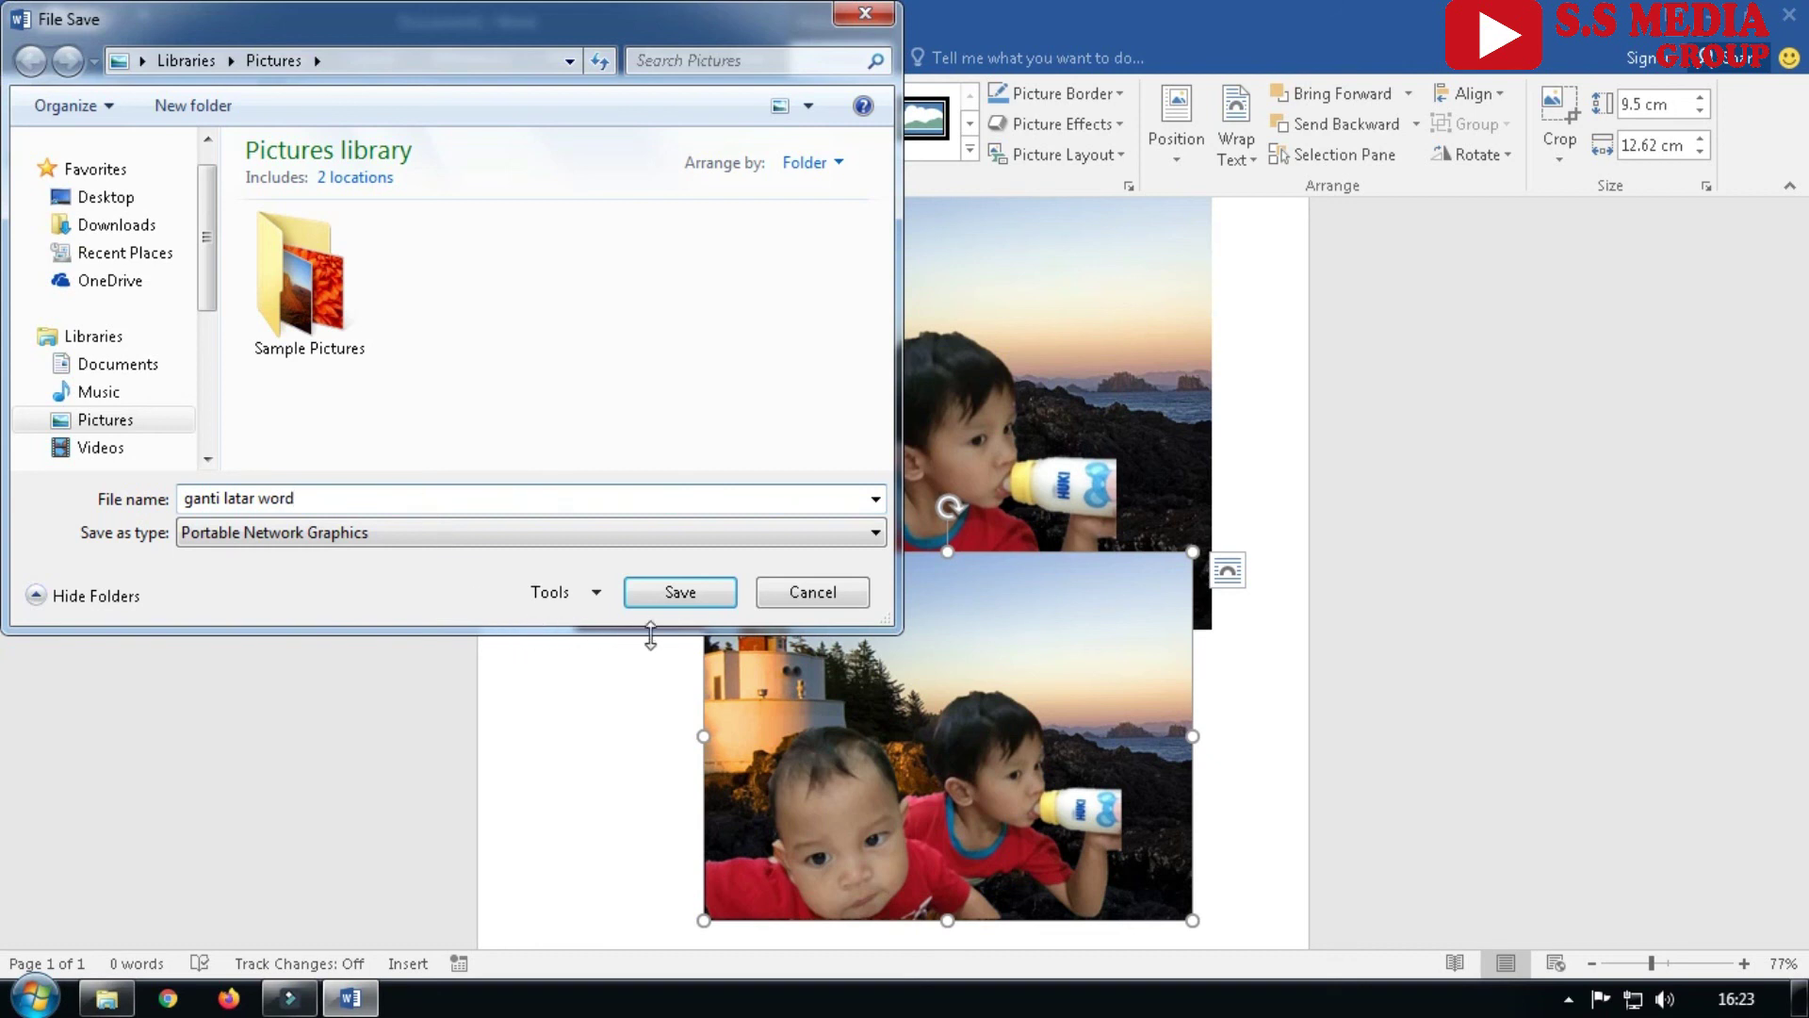
pyautogui.click(260, 503)
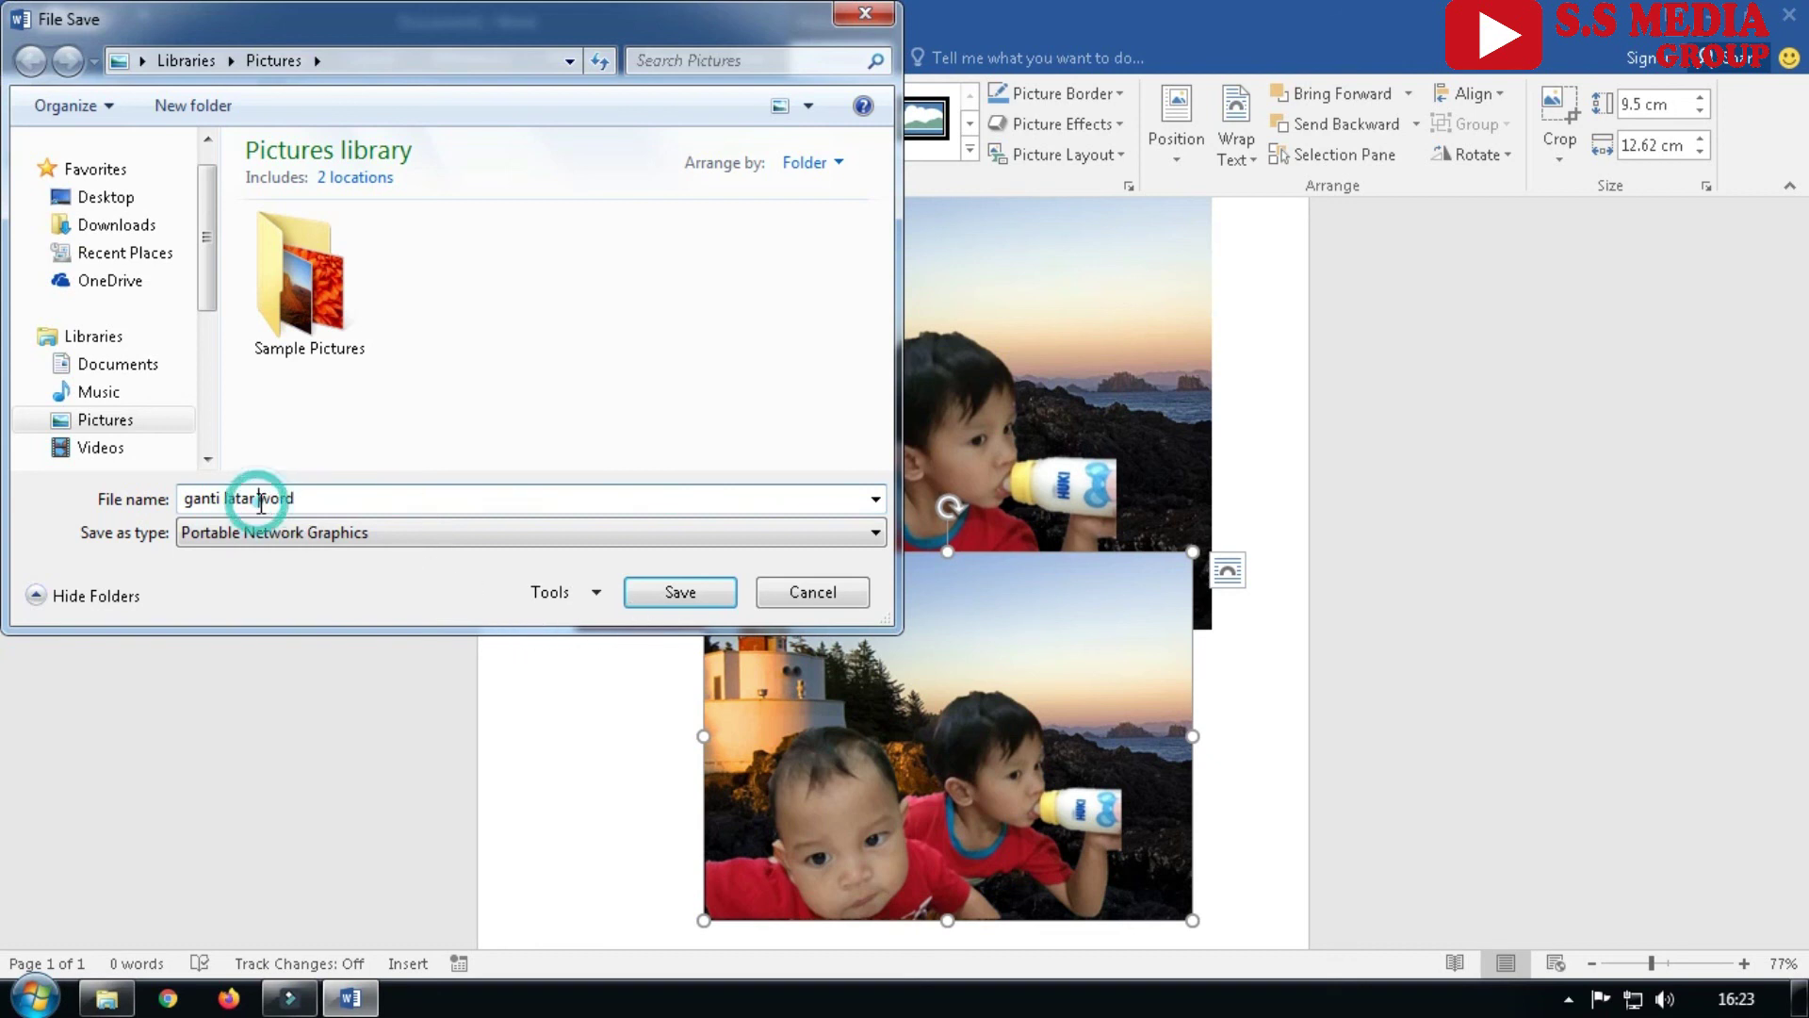
pyautogui.write('fot')
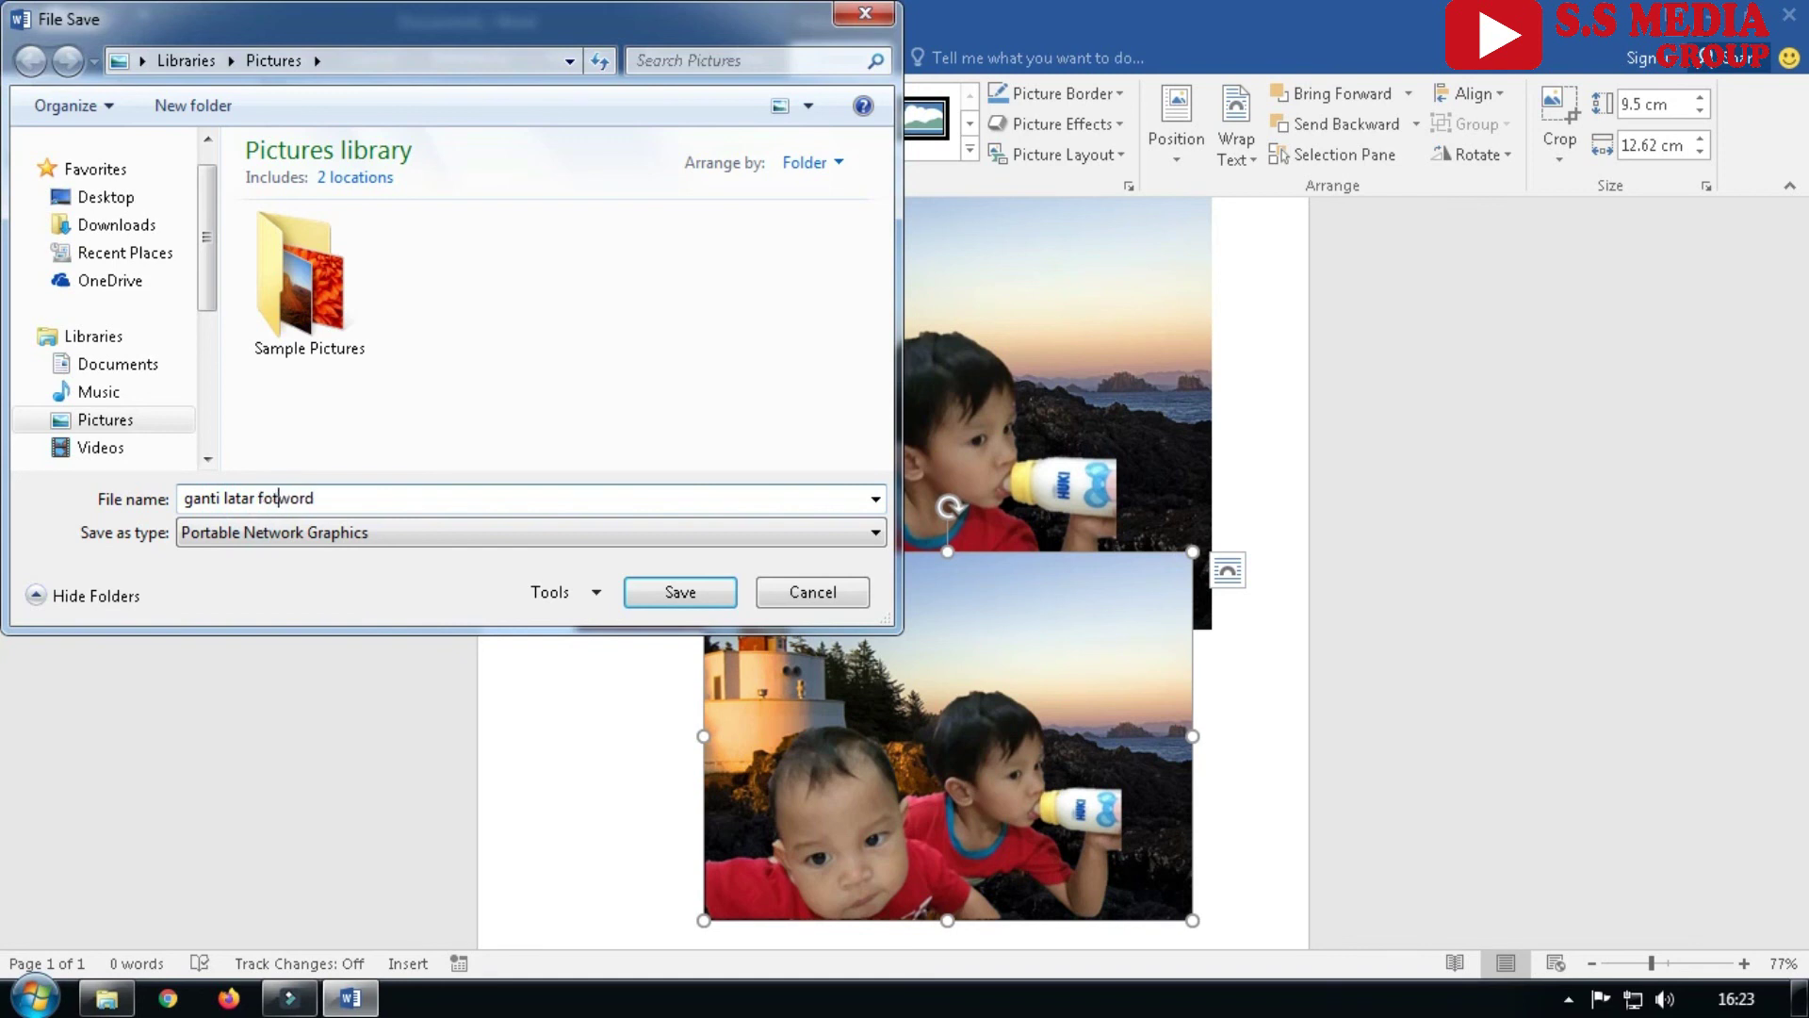
pyautogui.write('o dengan ')
pyautogui.write('mudah ')
pyautogui.write('pada')
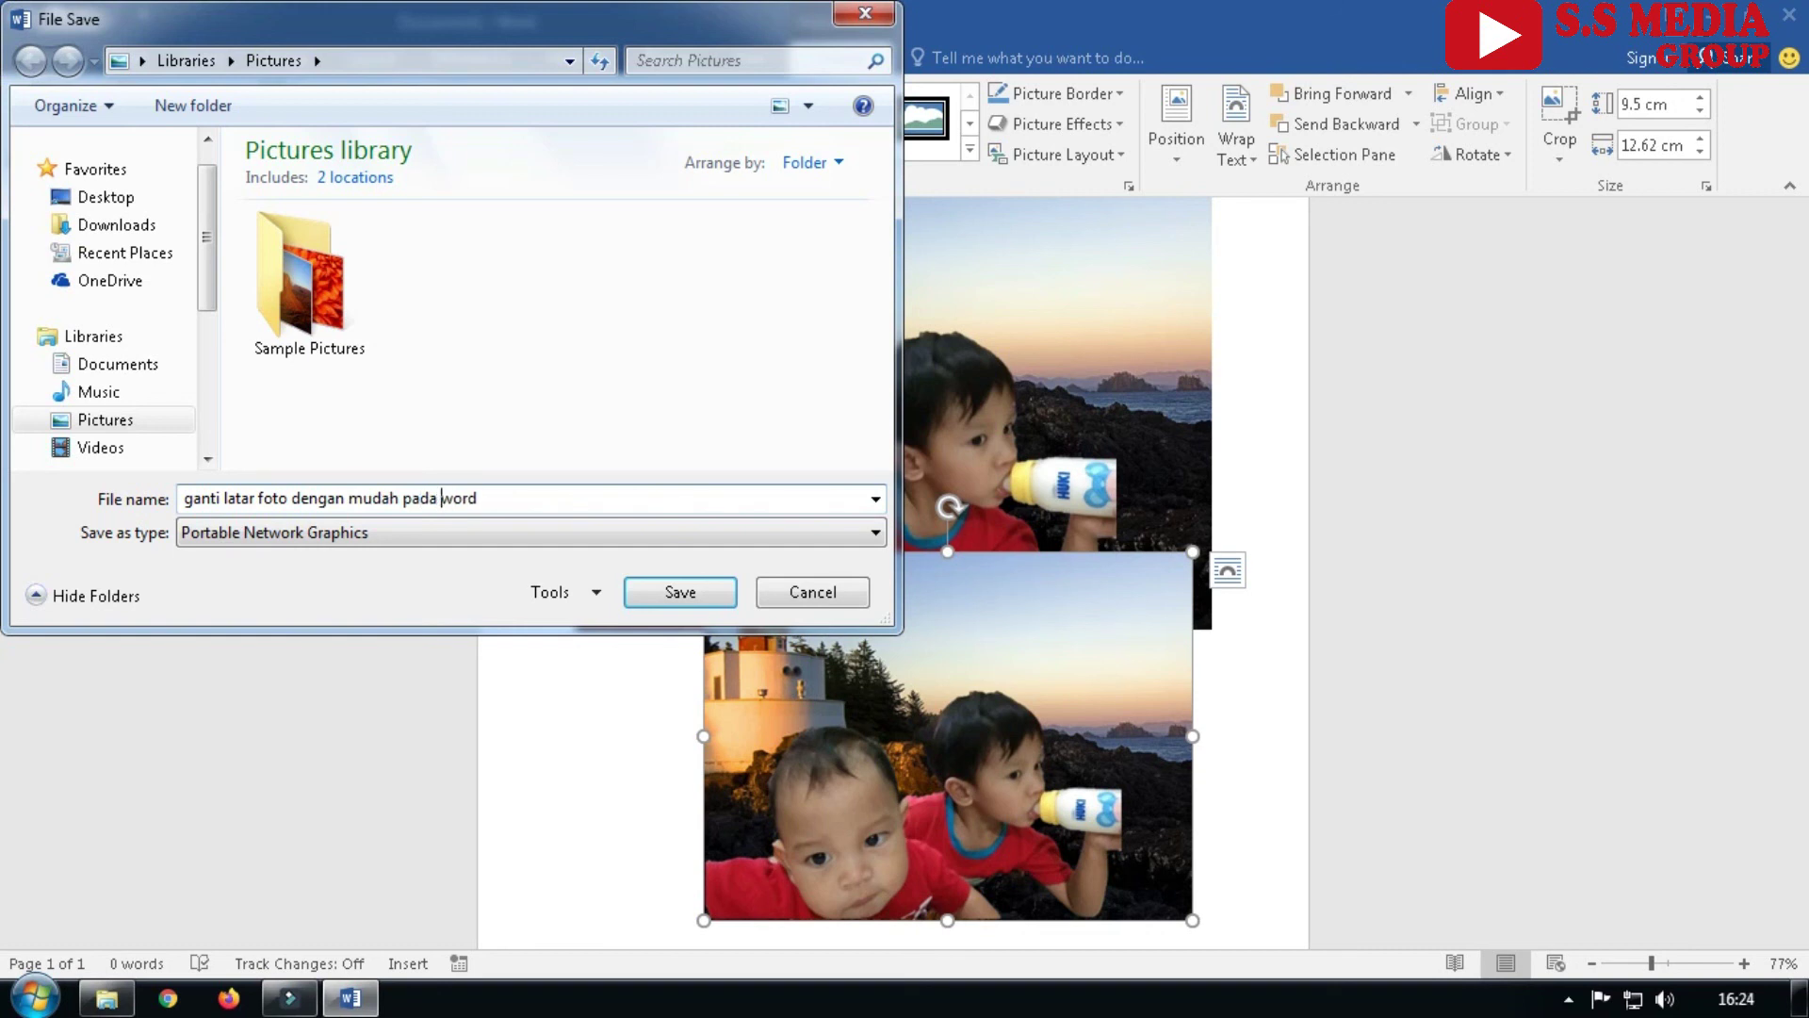
pyautogui.click(341, 542)
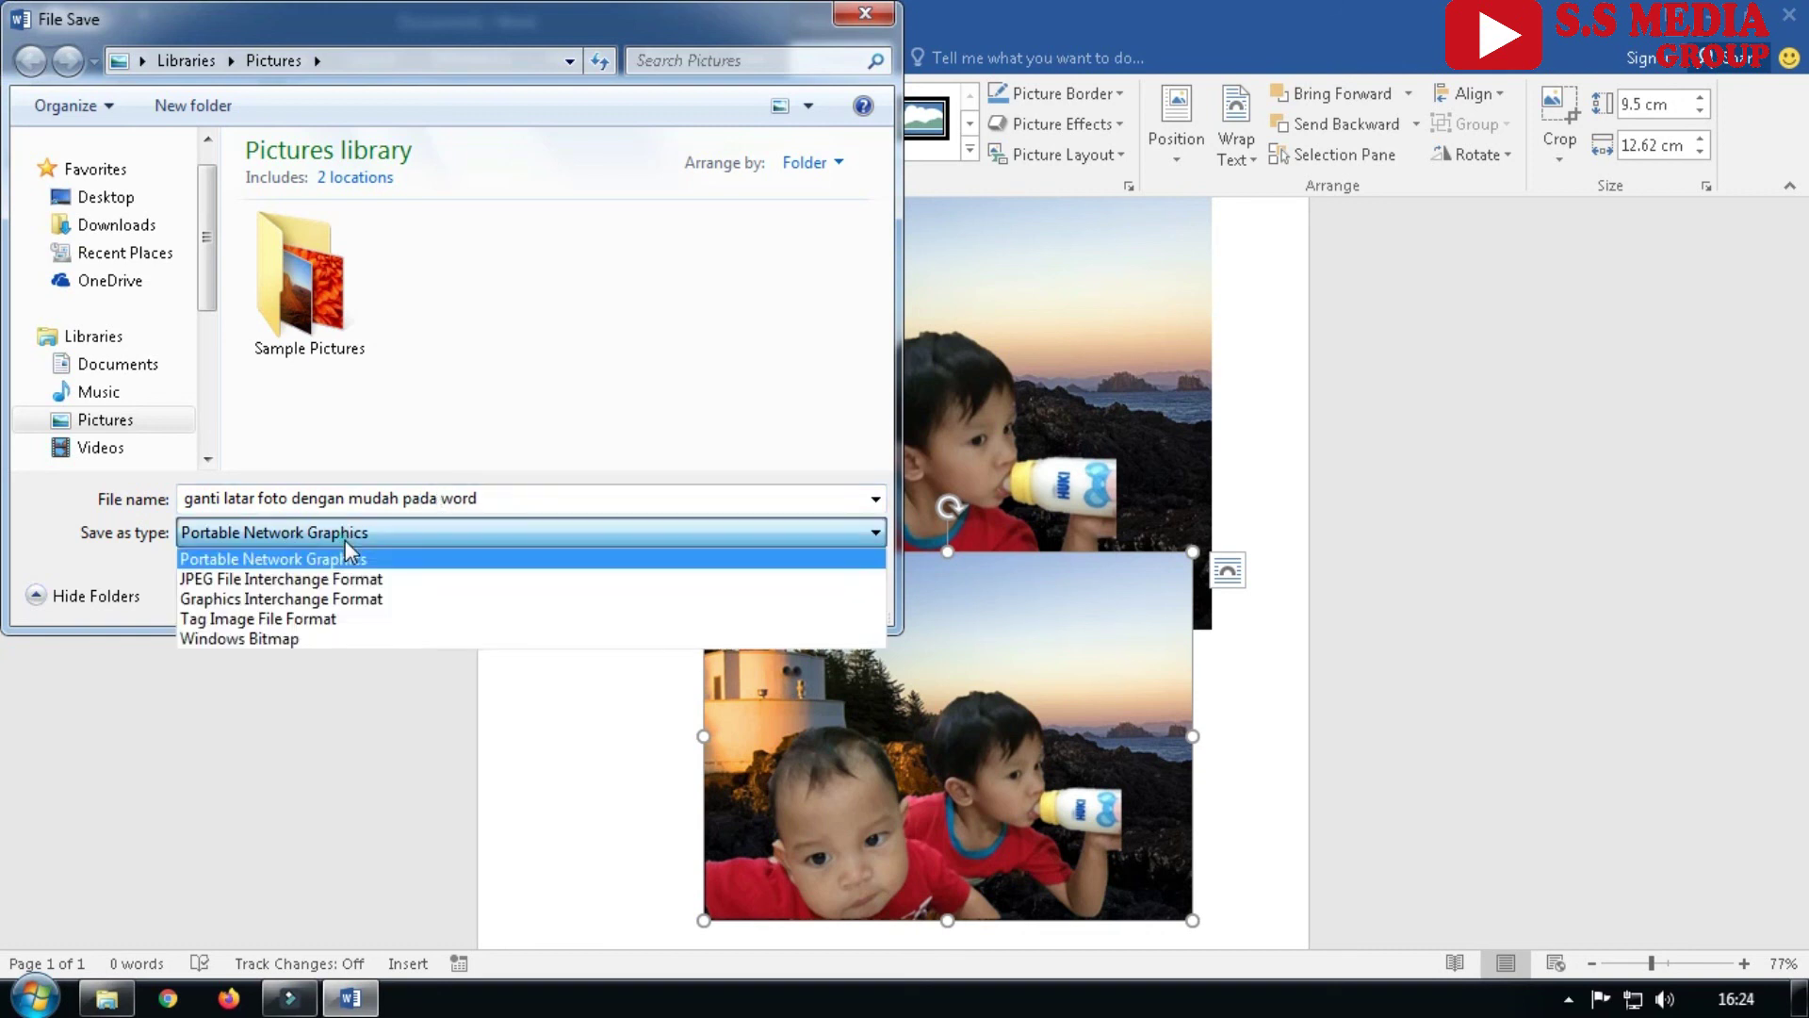
pyautogui.click(317, 582)
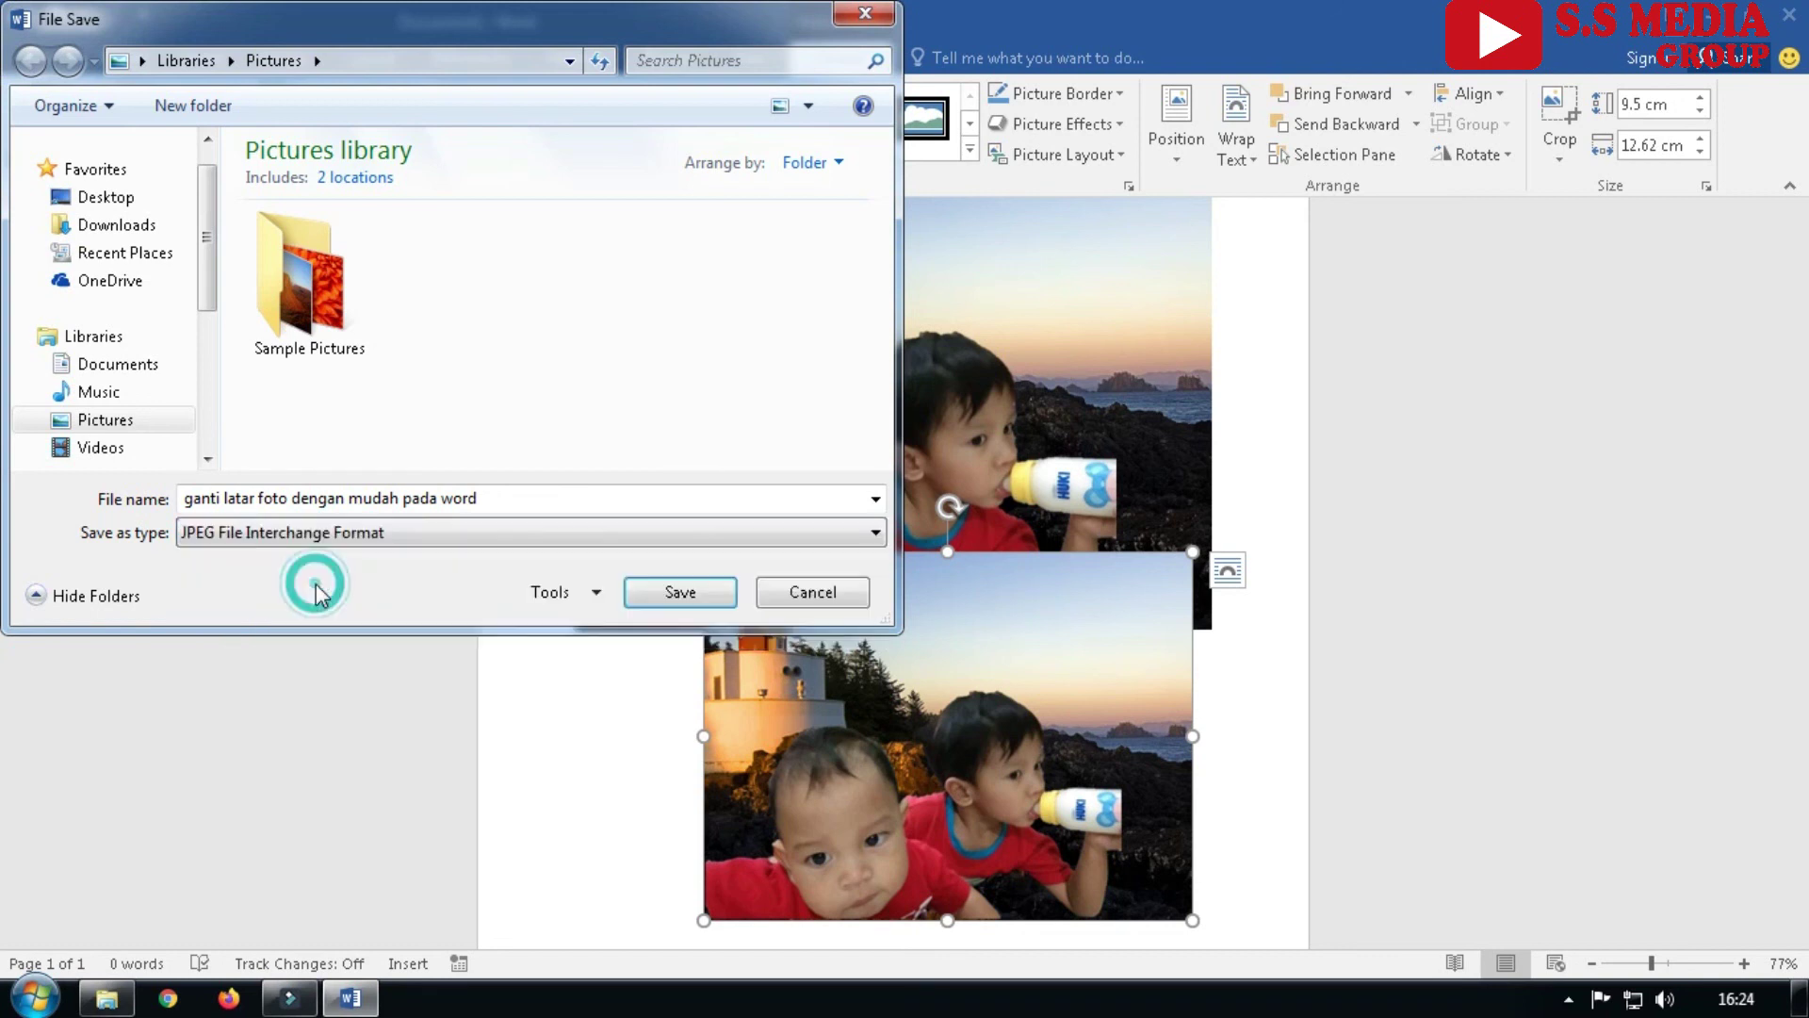
pyautogui.click(686, 595)
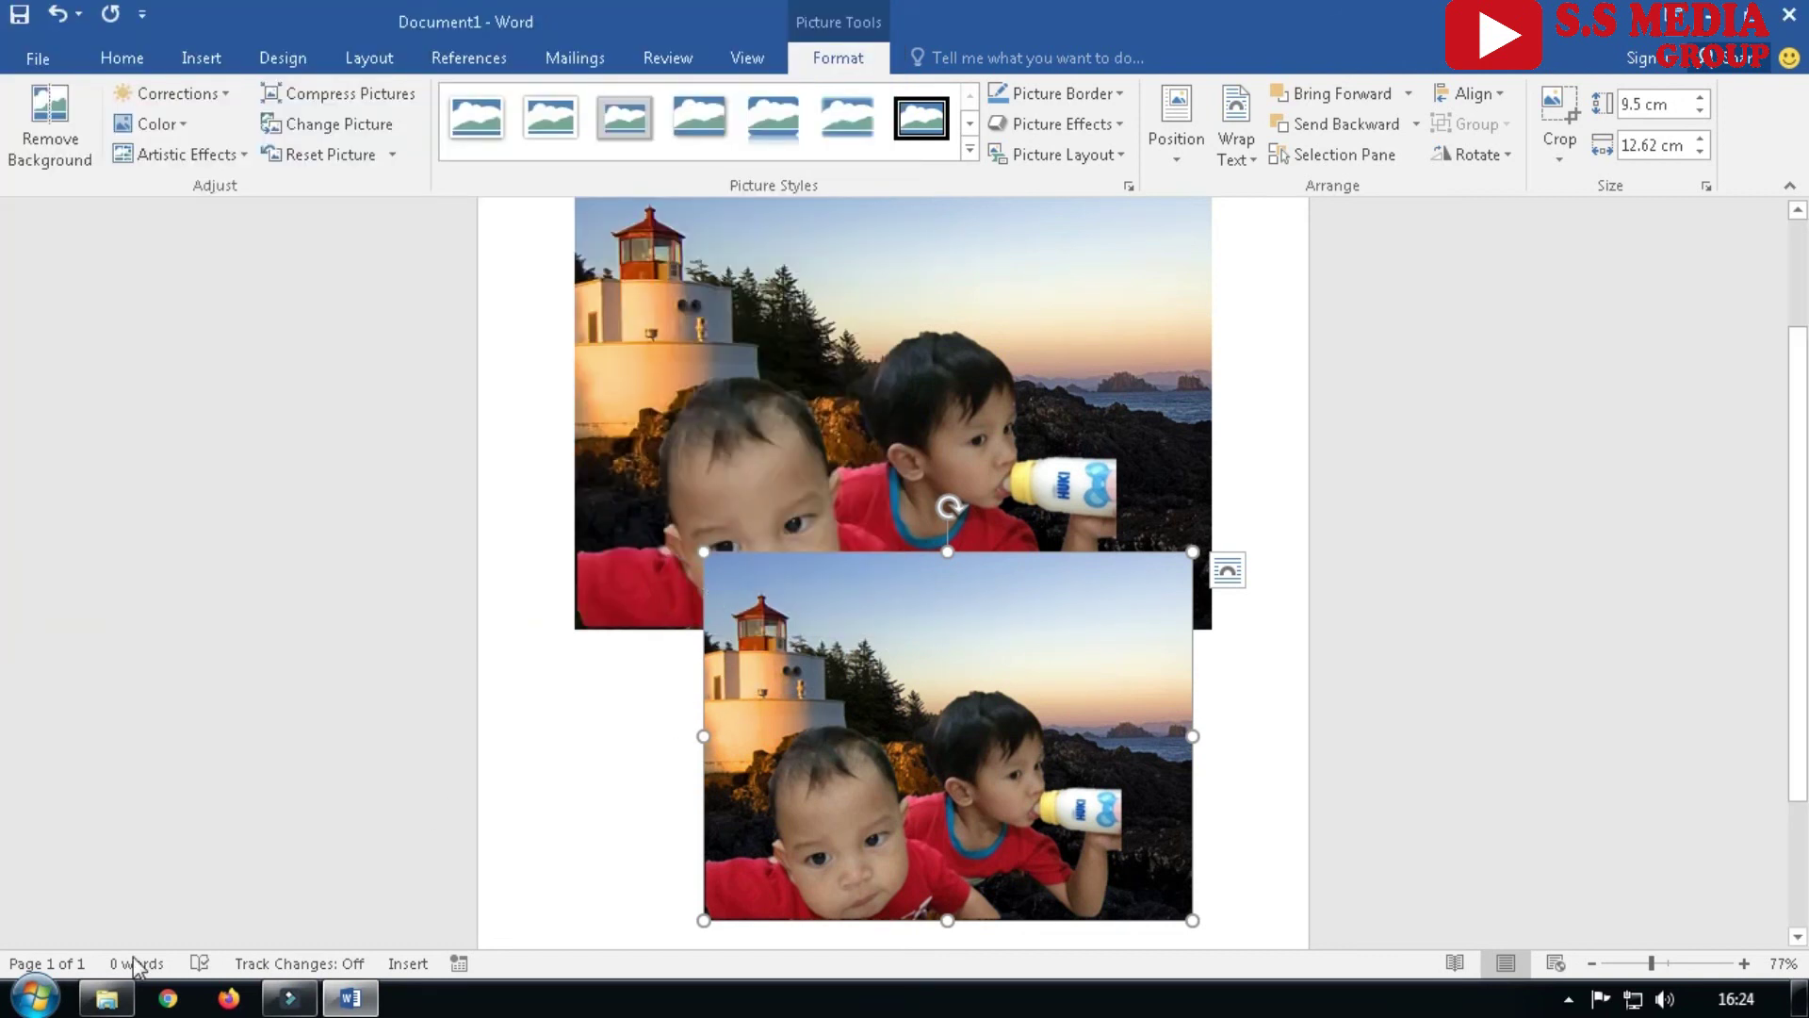
# Open the saved JPEG of the two children from the Pictures library in Windows Explorer to preview it
pyautogui.click(106, 998)
pyautogui.click(408, 532)
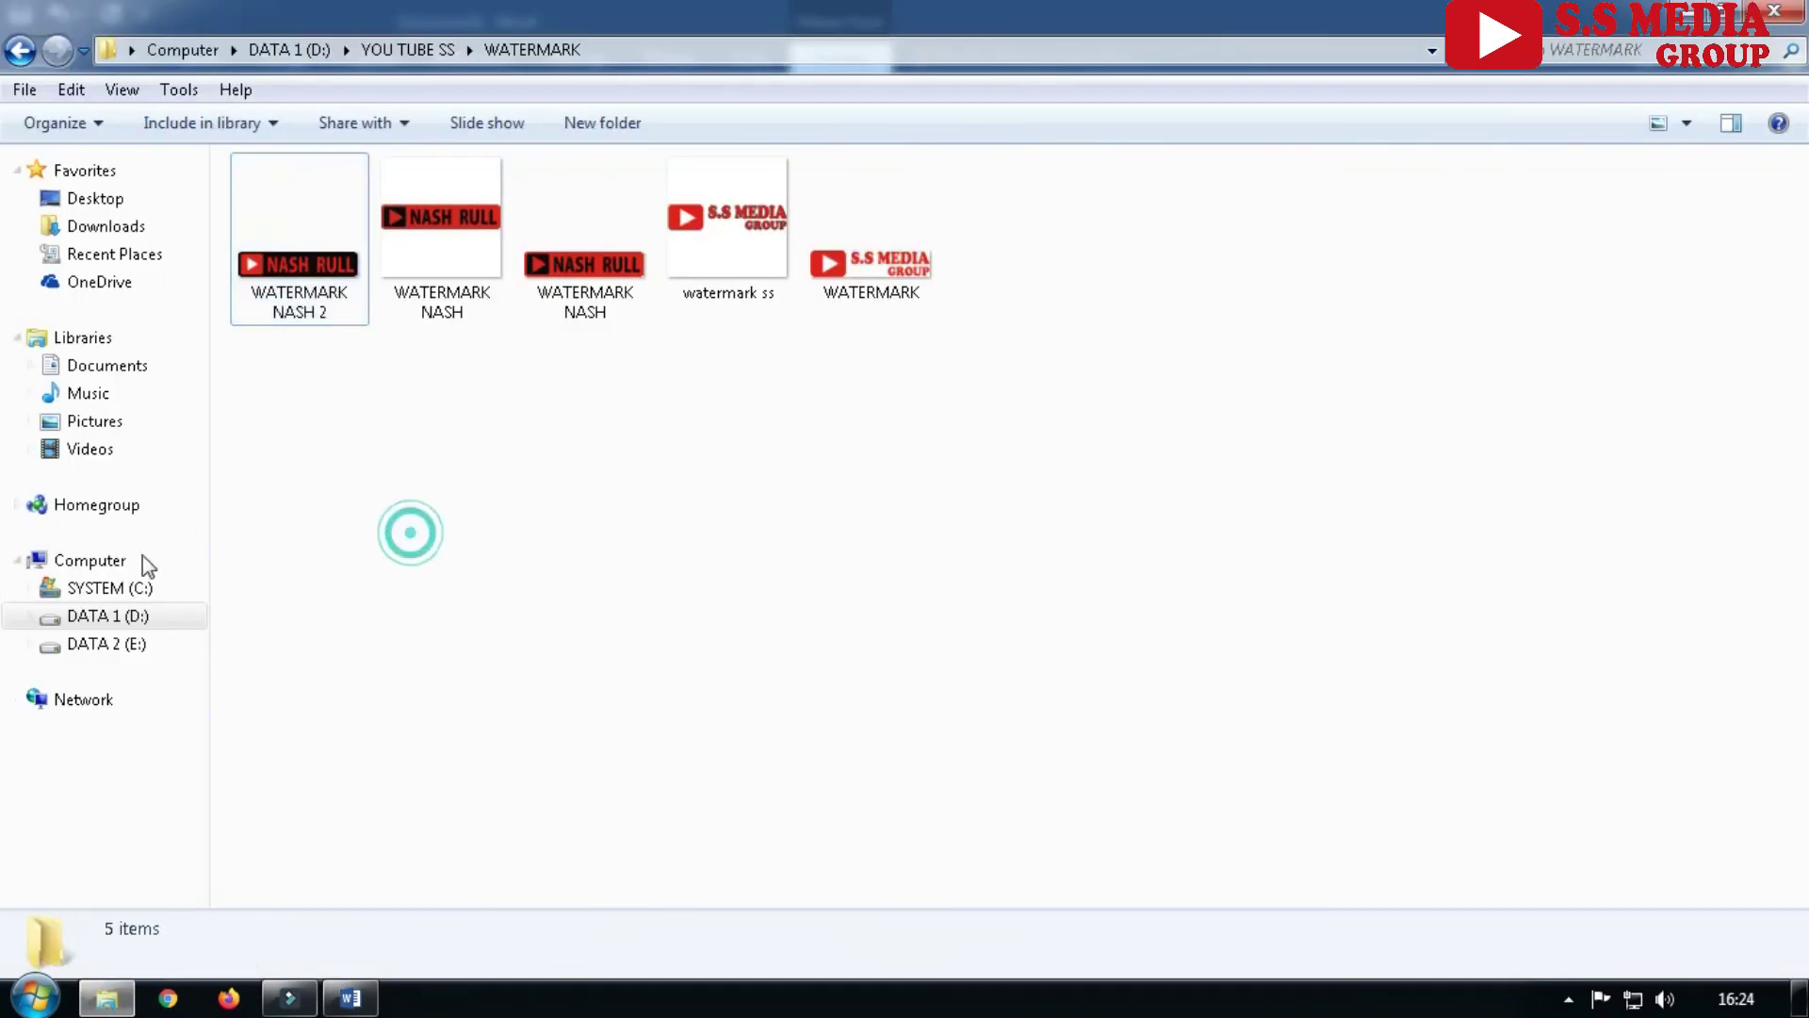
pyautogui.click(95, 424)
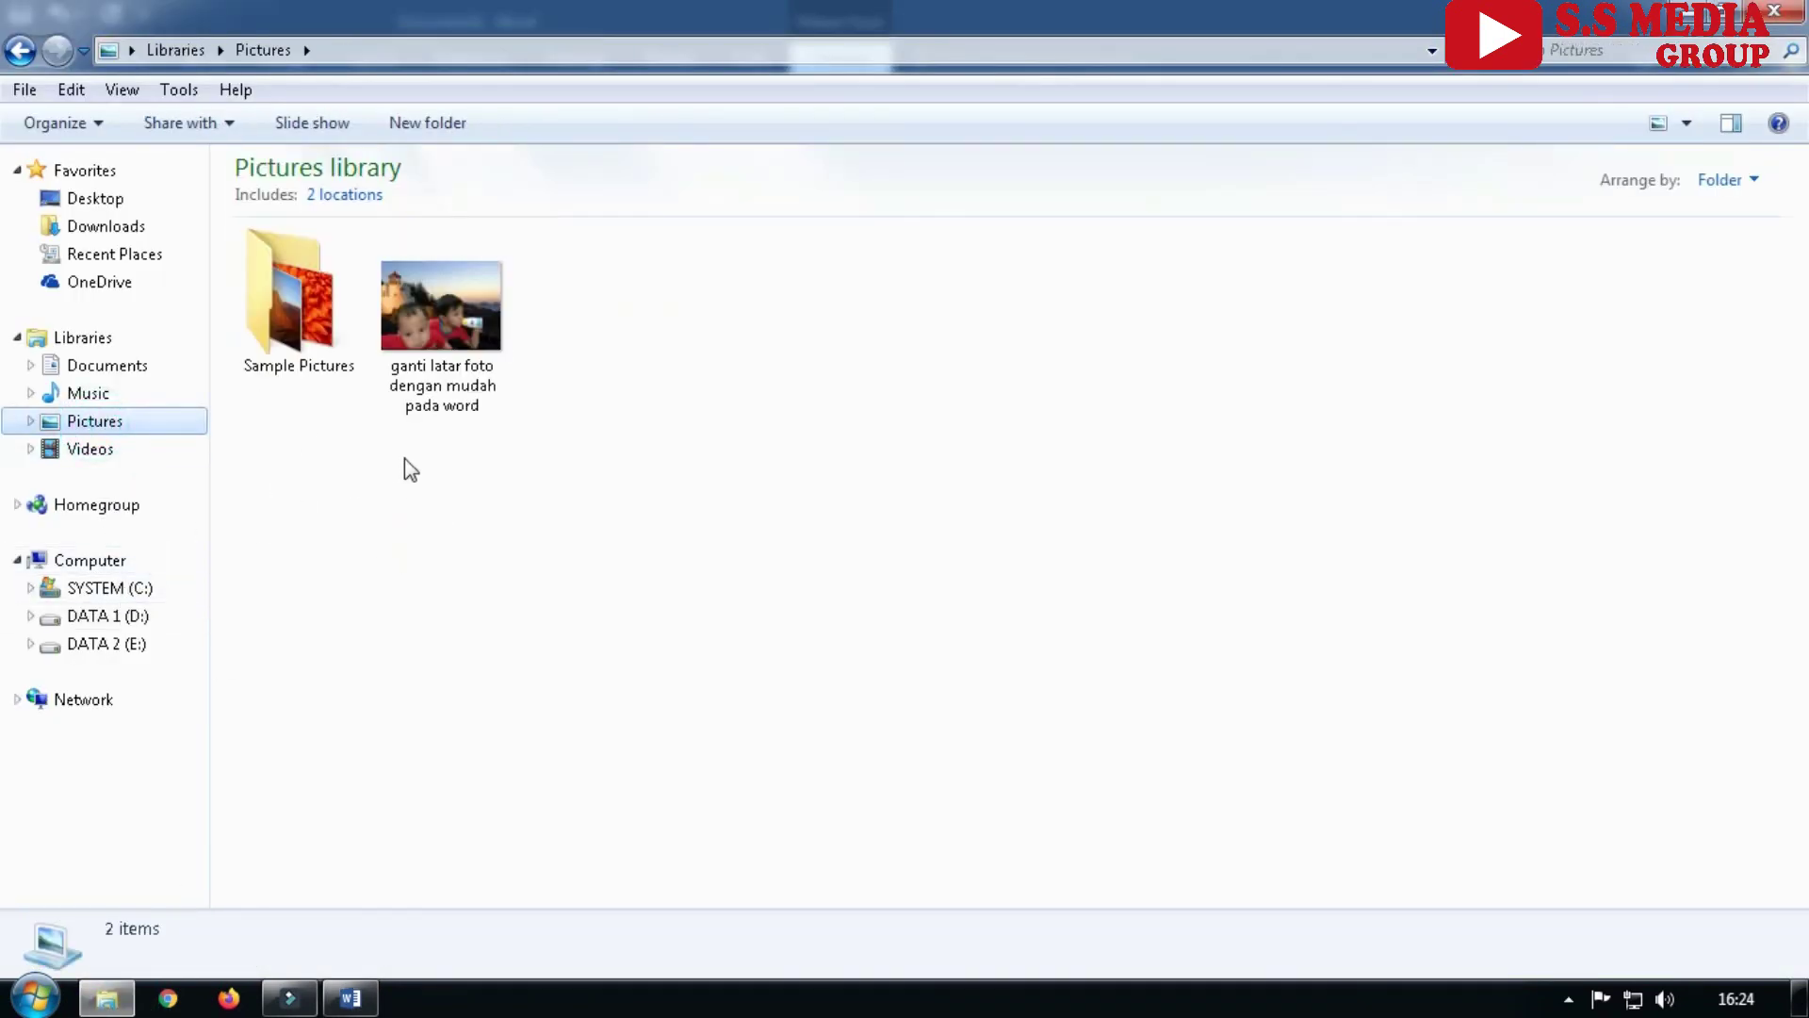
pyautogui.doubleClick(418, 331)
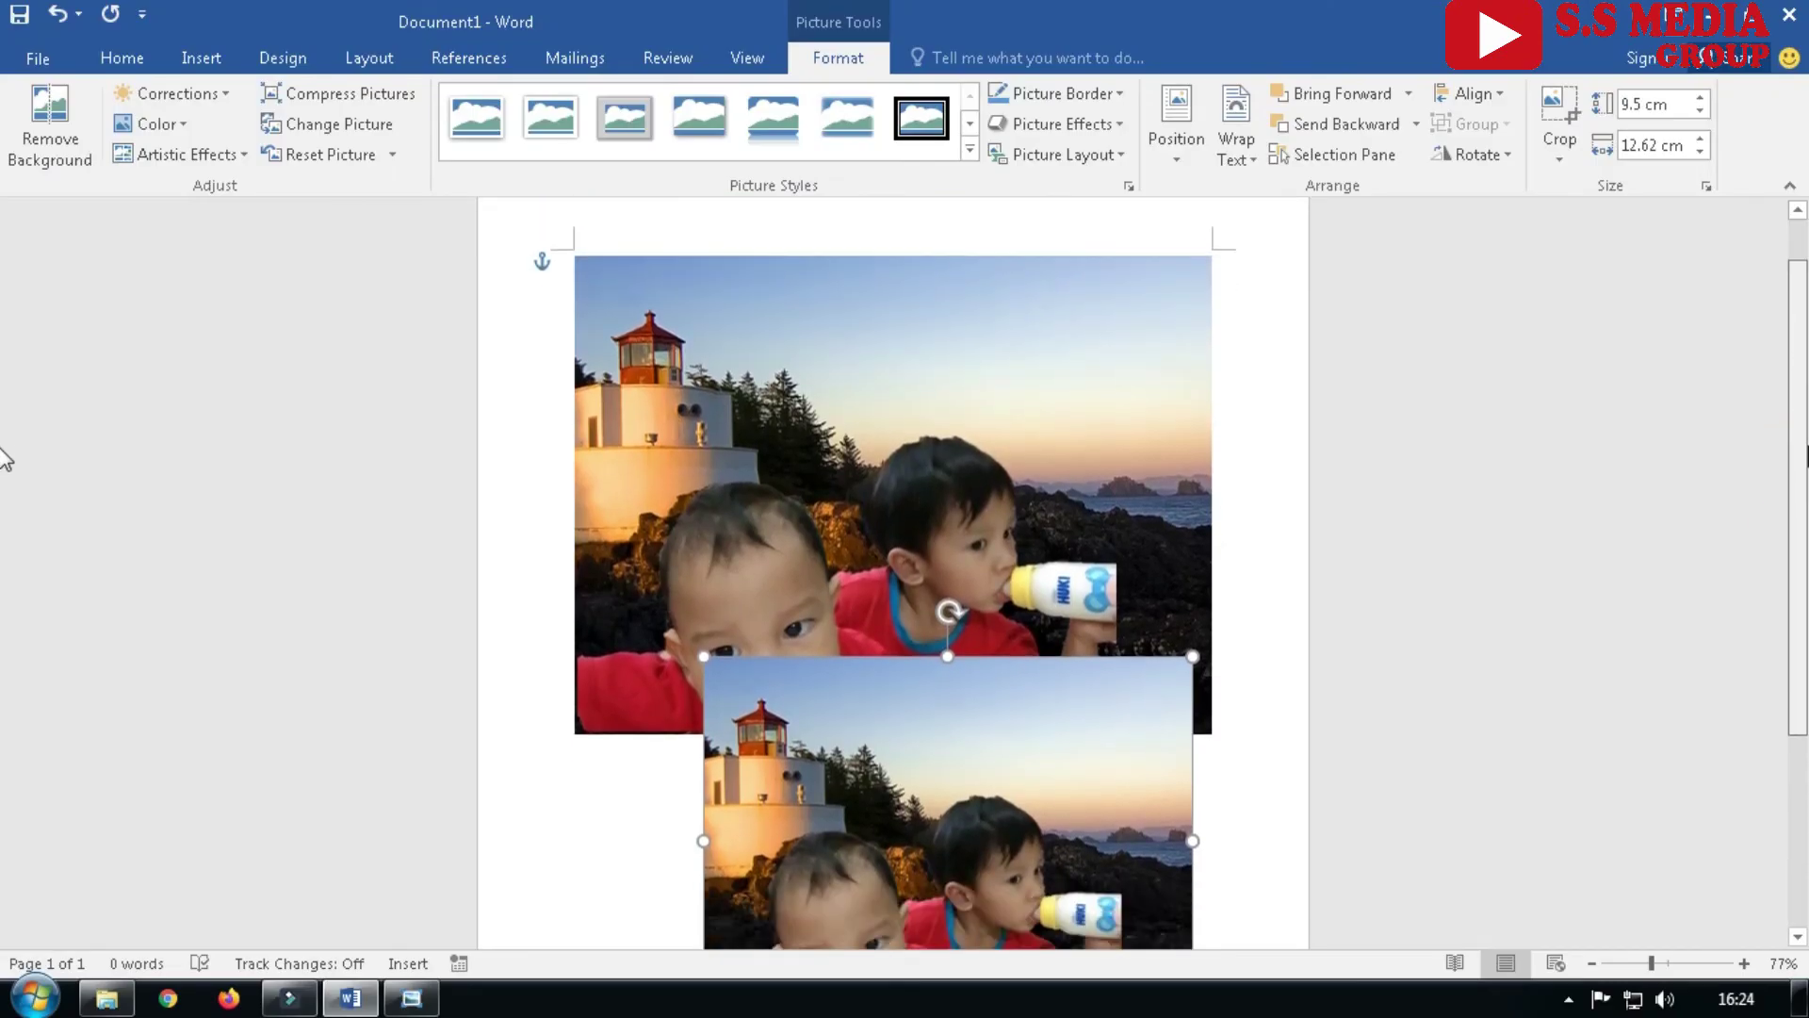
# Move the second photo down-left beneath the first, aligned with its left edge and no longer overlapping
pyautogui.scroll(-5, 9, 471)
pyautogui.moveTo(809, 686); pyautogui.dragTo(690, 749)
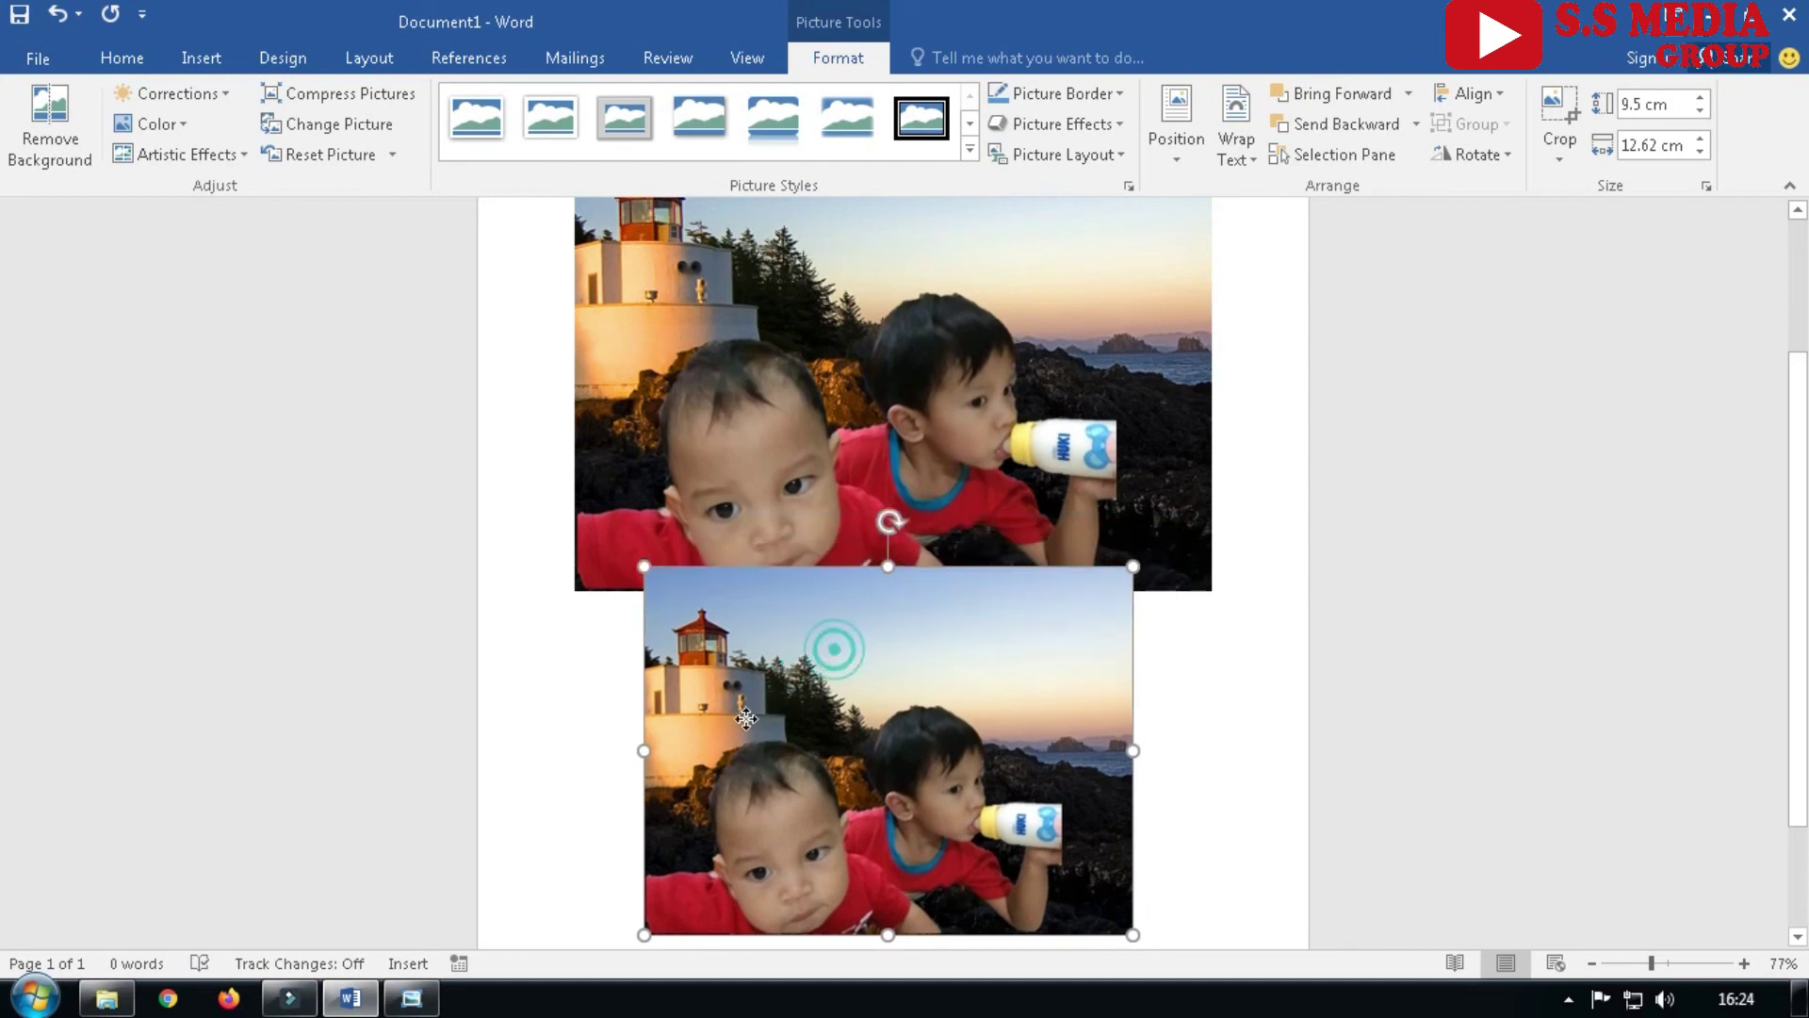
pyautogui.click(1139, 765)
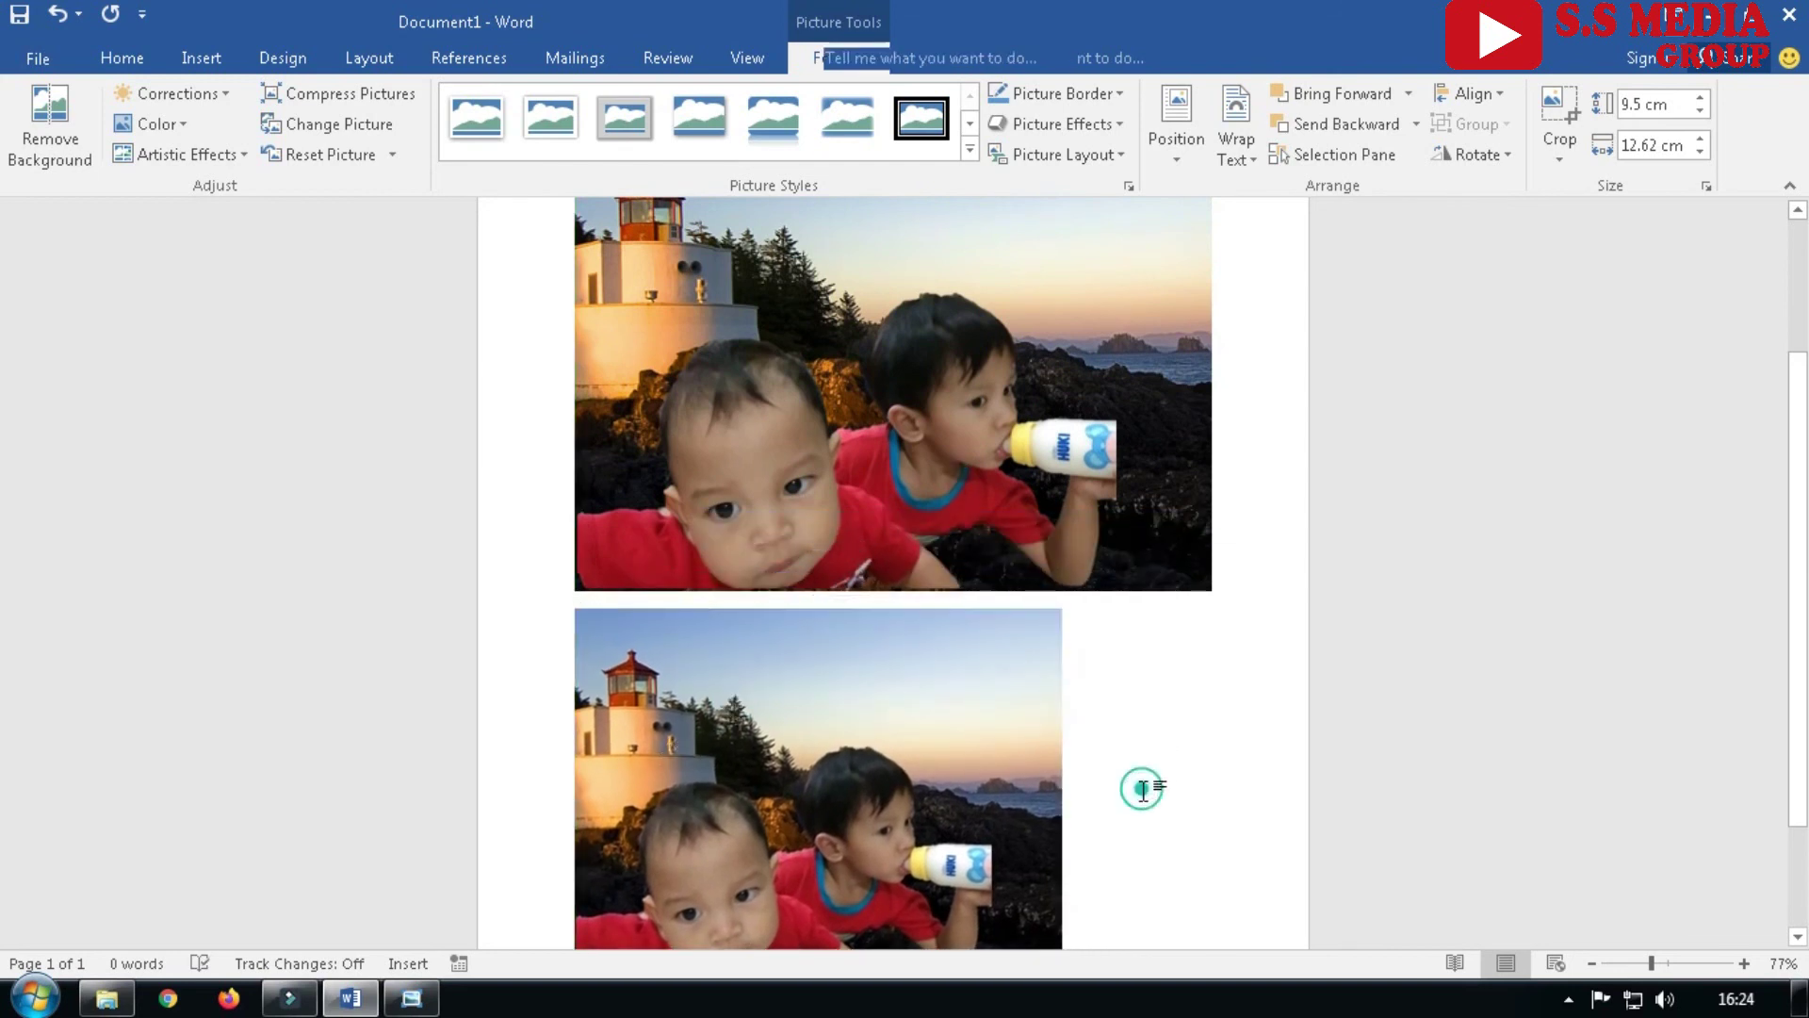
# Scroll through the document to review both lighthouse-and-children pictures in their new layout
pyautogui.scroll(-2, 4, 480)
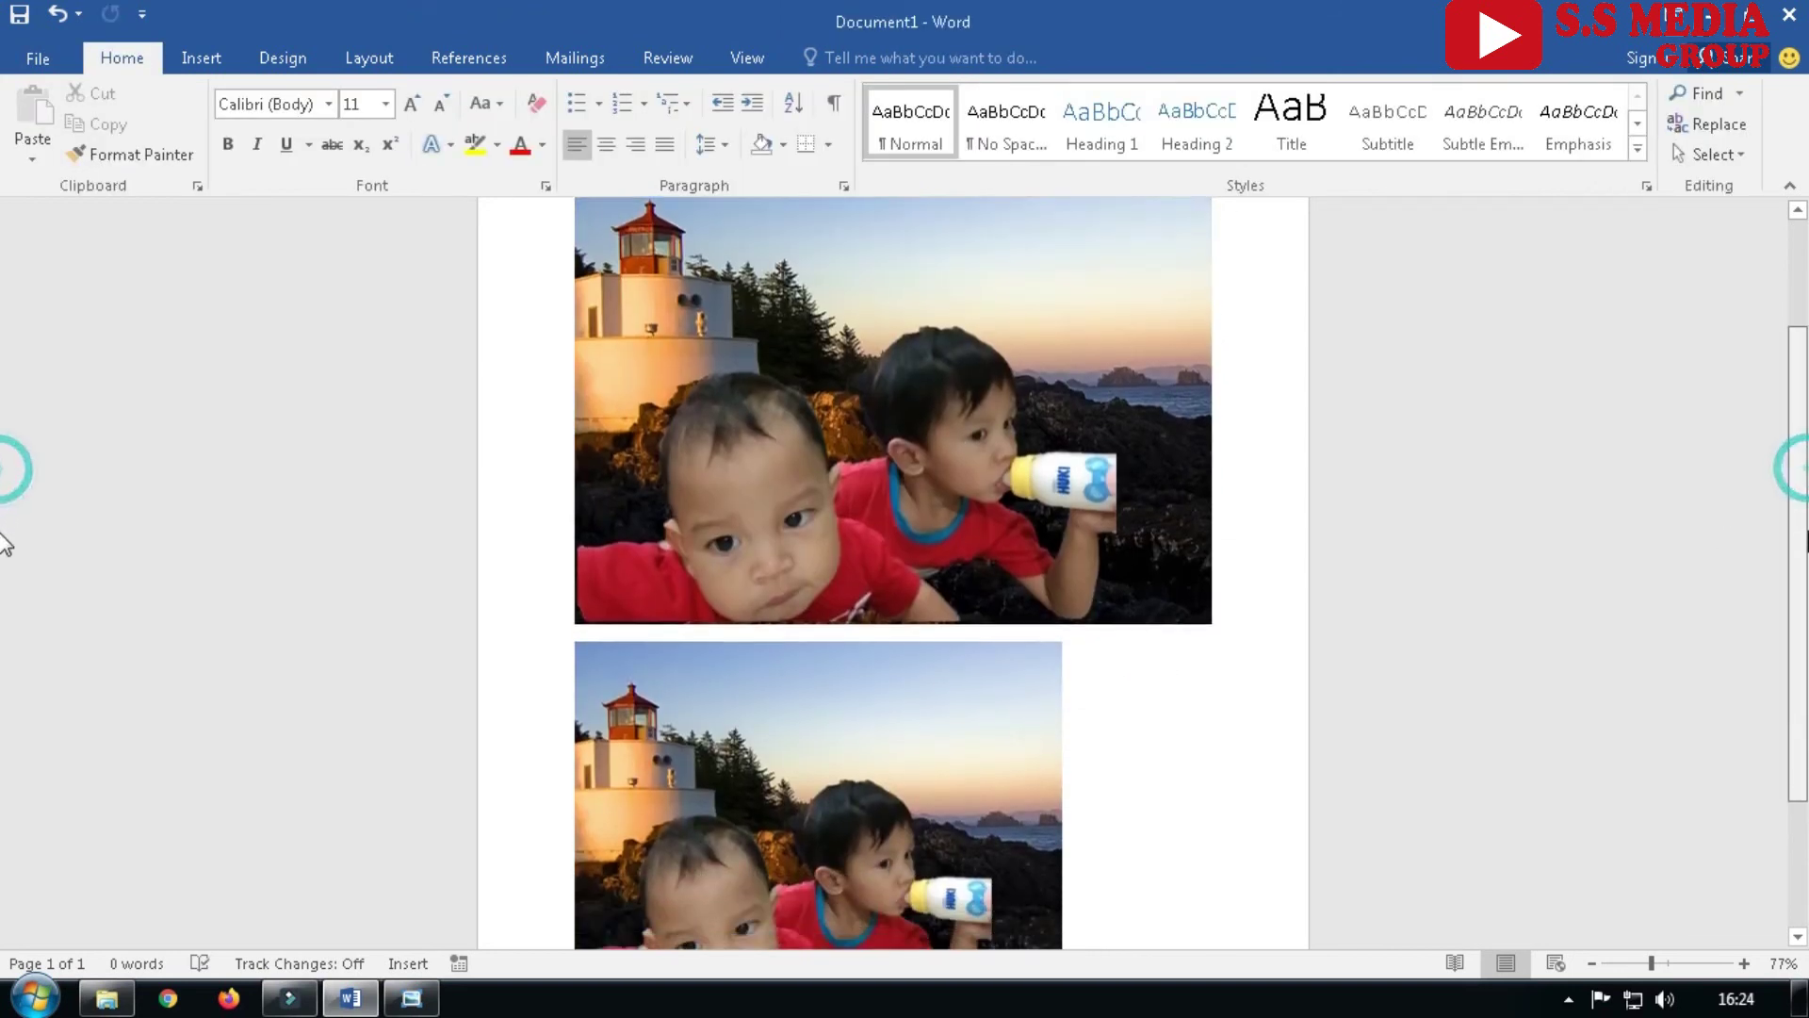
pyautogui.scroll(-3, 3, 566)
pyautogui.scroll(5, 3, 405)
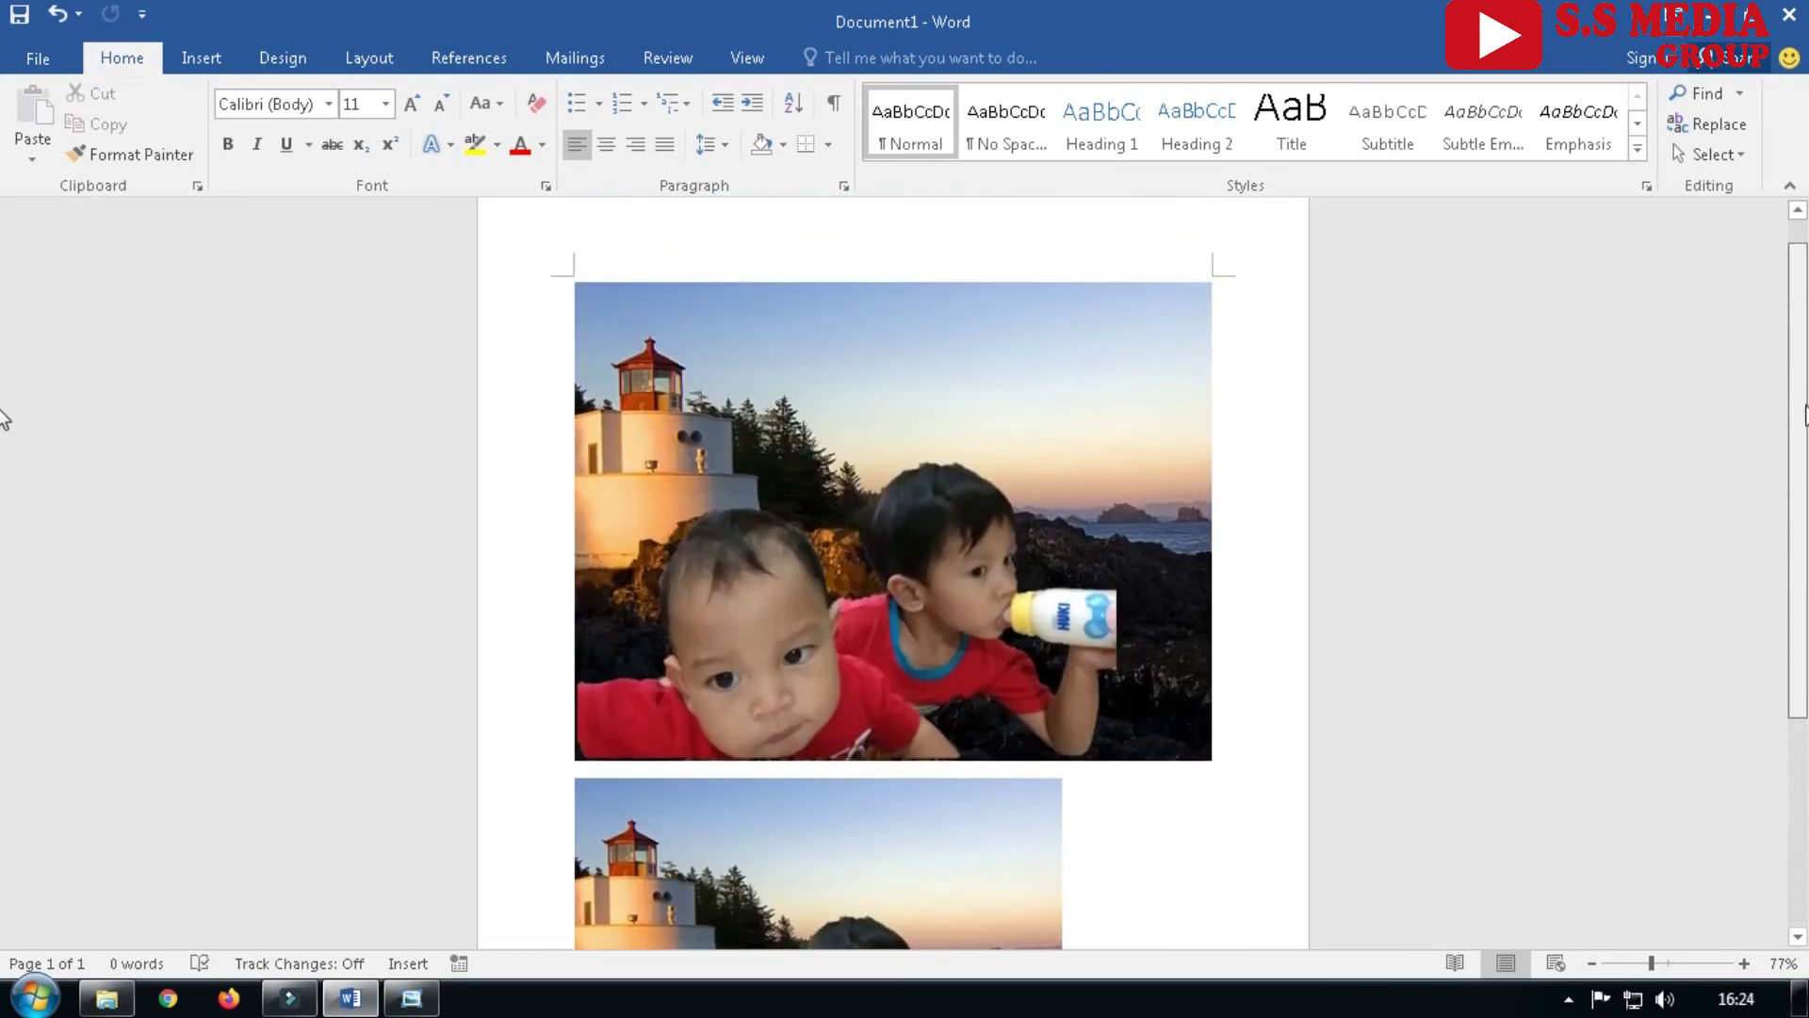
pyautogui.scroll(1, 3, 405)
pyautogui.scroll(-4, 3, 405)
pyautogui.scroll(-4, 2, 688)
pyautogui.scroll(-1, 1800, 683)
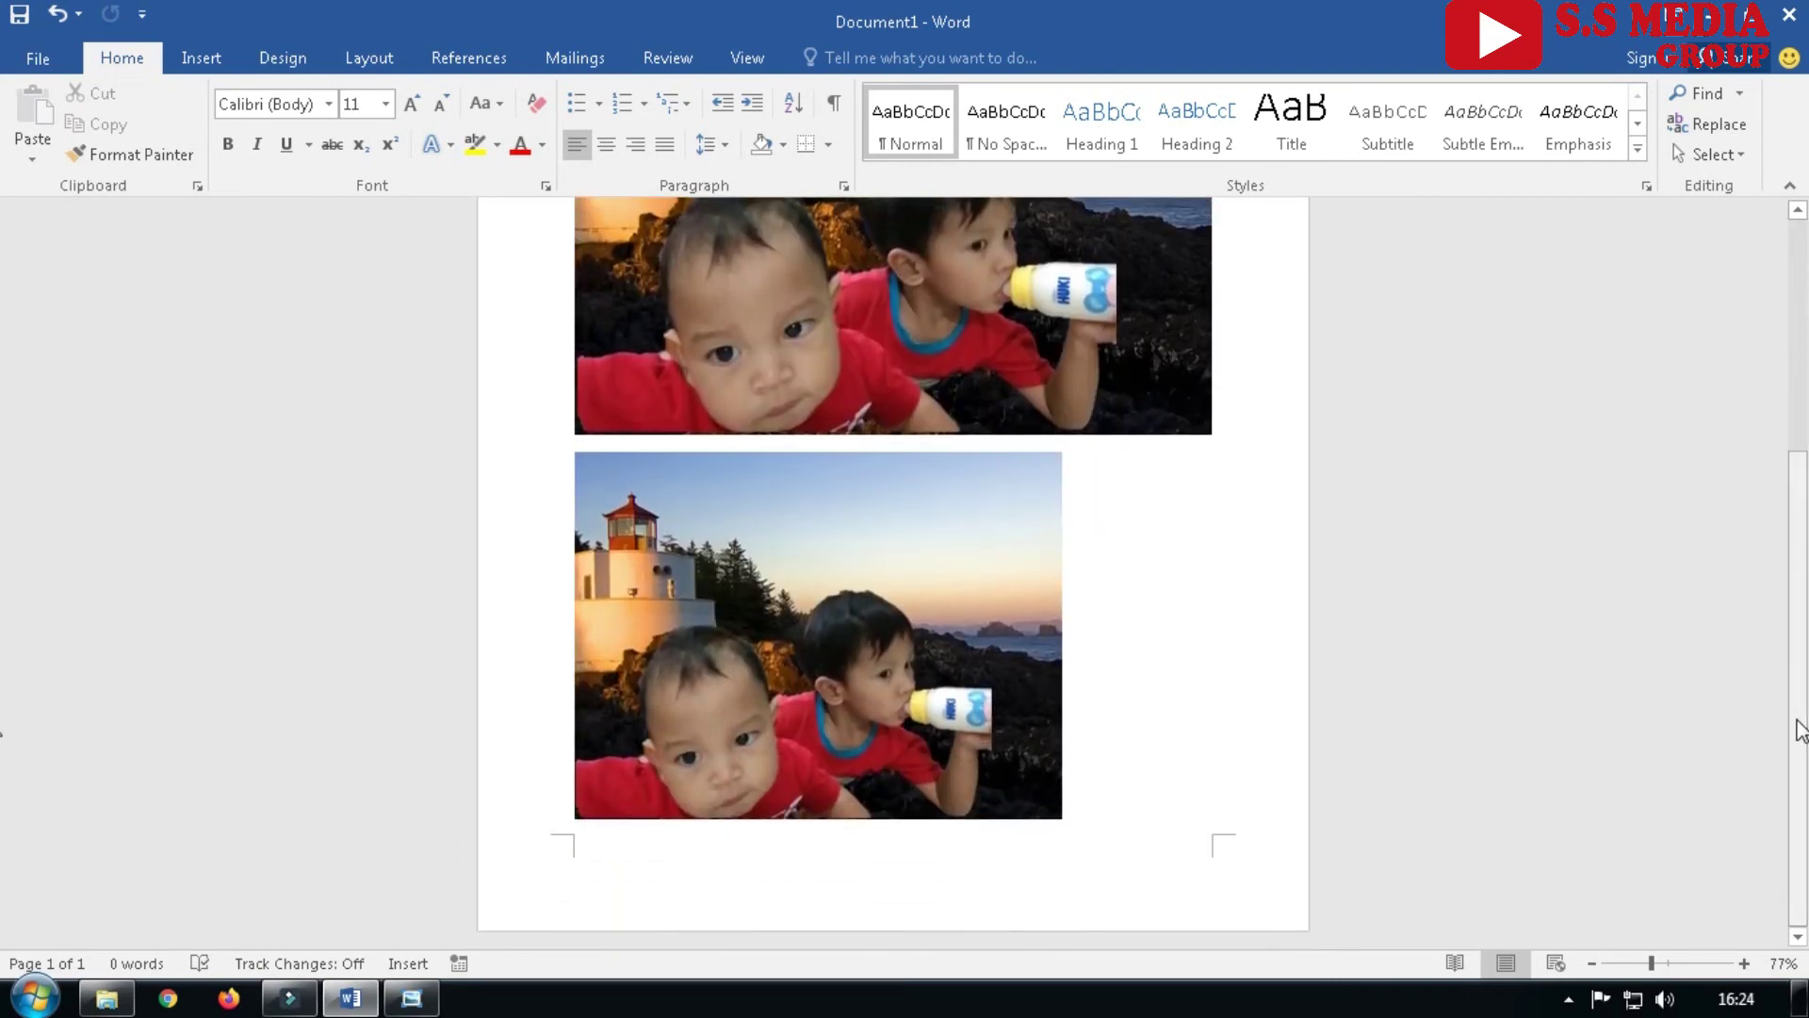
pyautogui.scroll(7, 1123, 715)
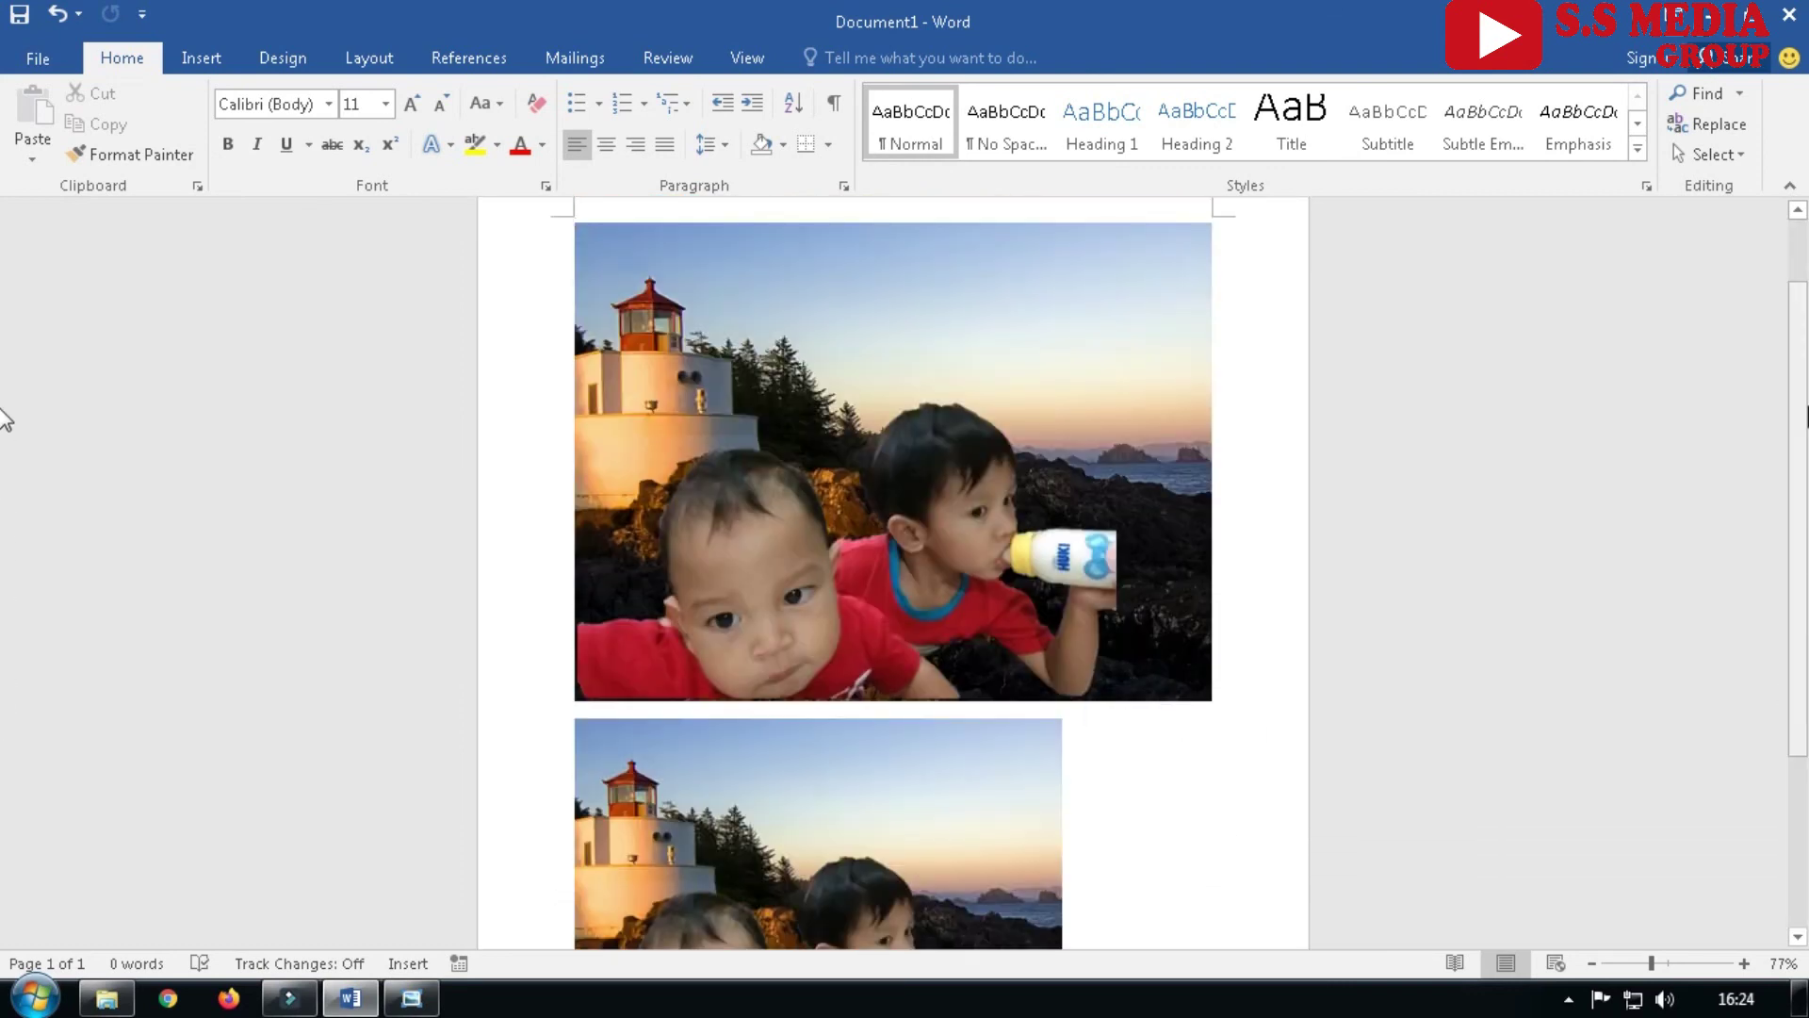
pyautogui.scroll(-7, 1800, 613)
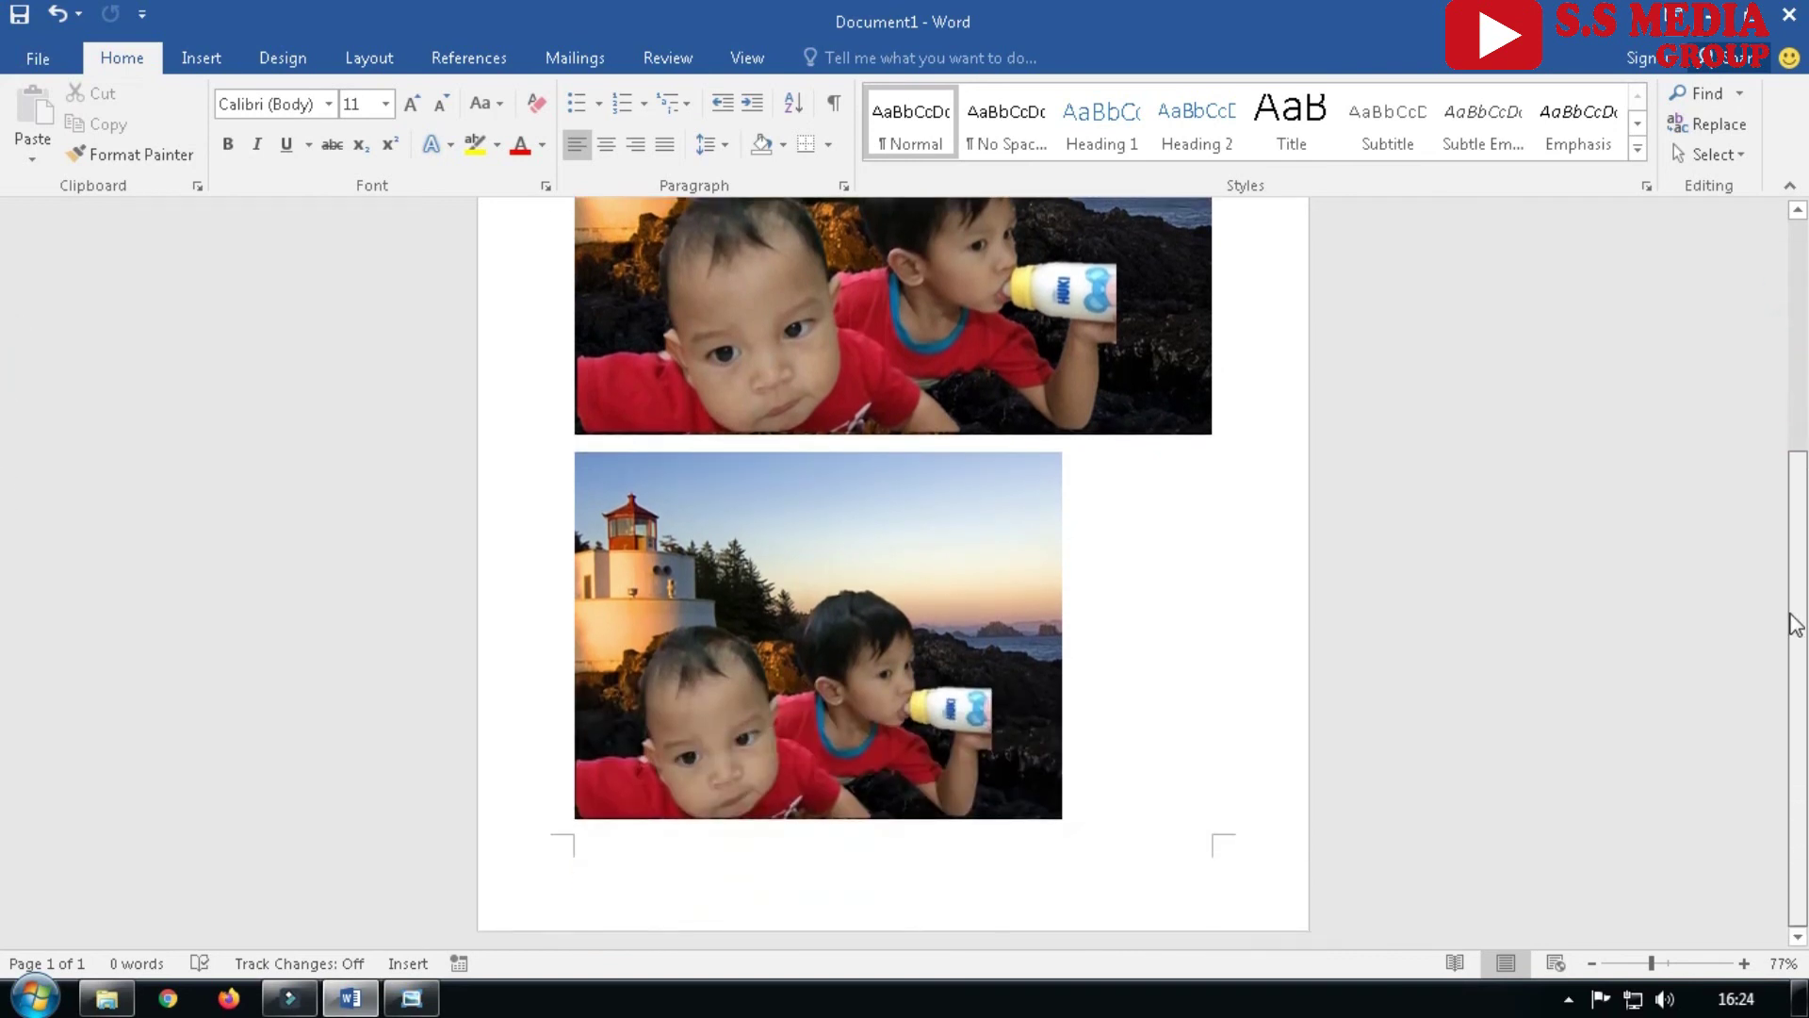
pyautogui.scroll(4, 8, 404)
pyautogui.scroll(6, 5, 275)
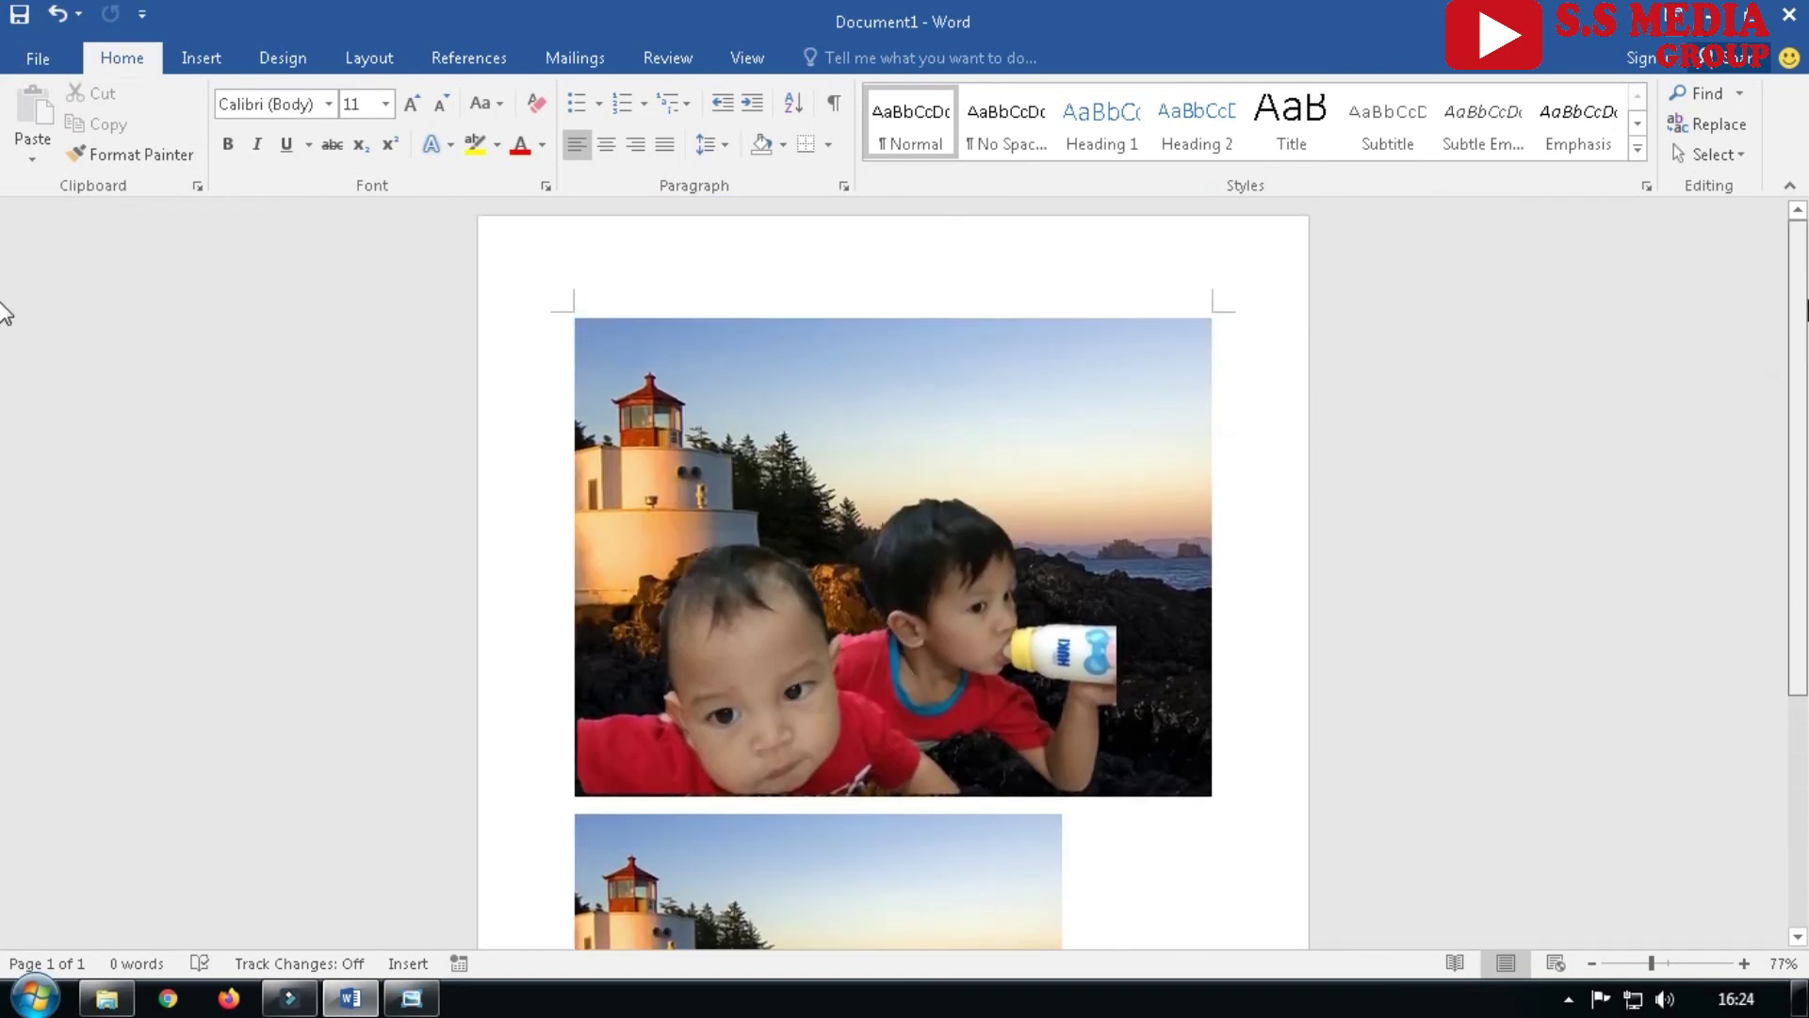
pyautogui.scroll(-8, 4, 314)
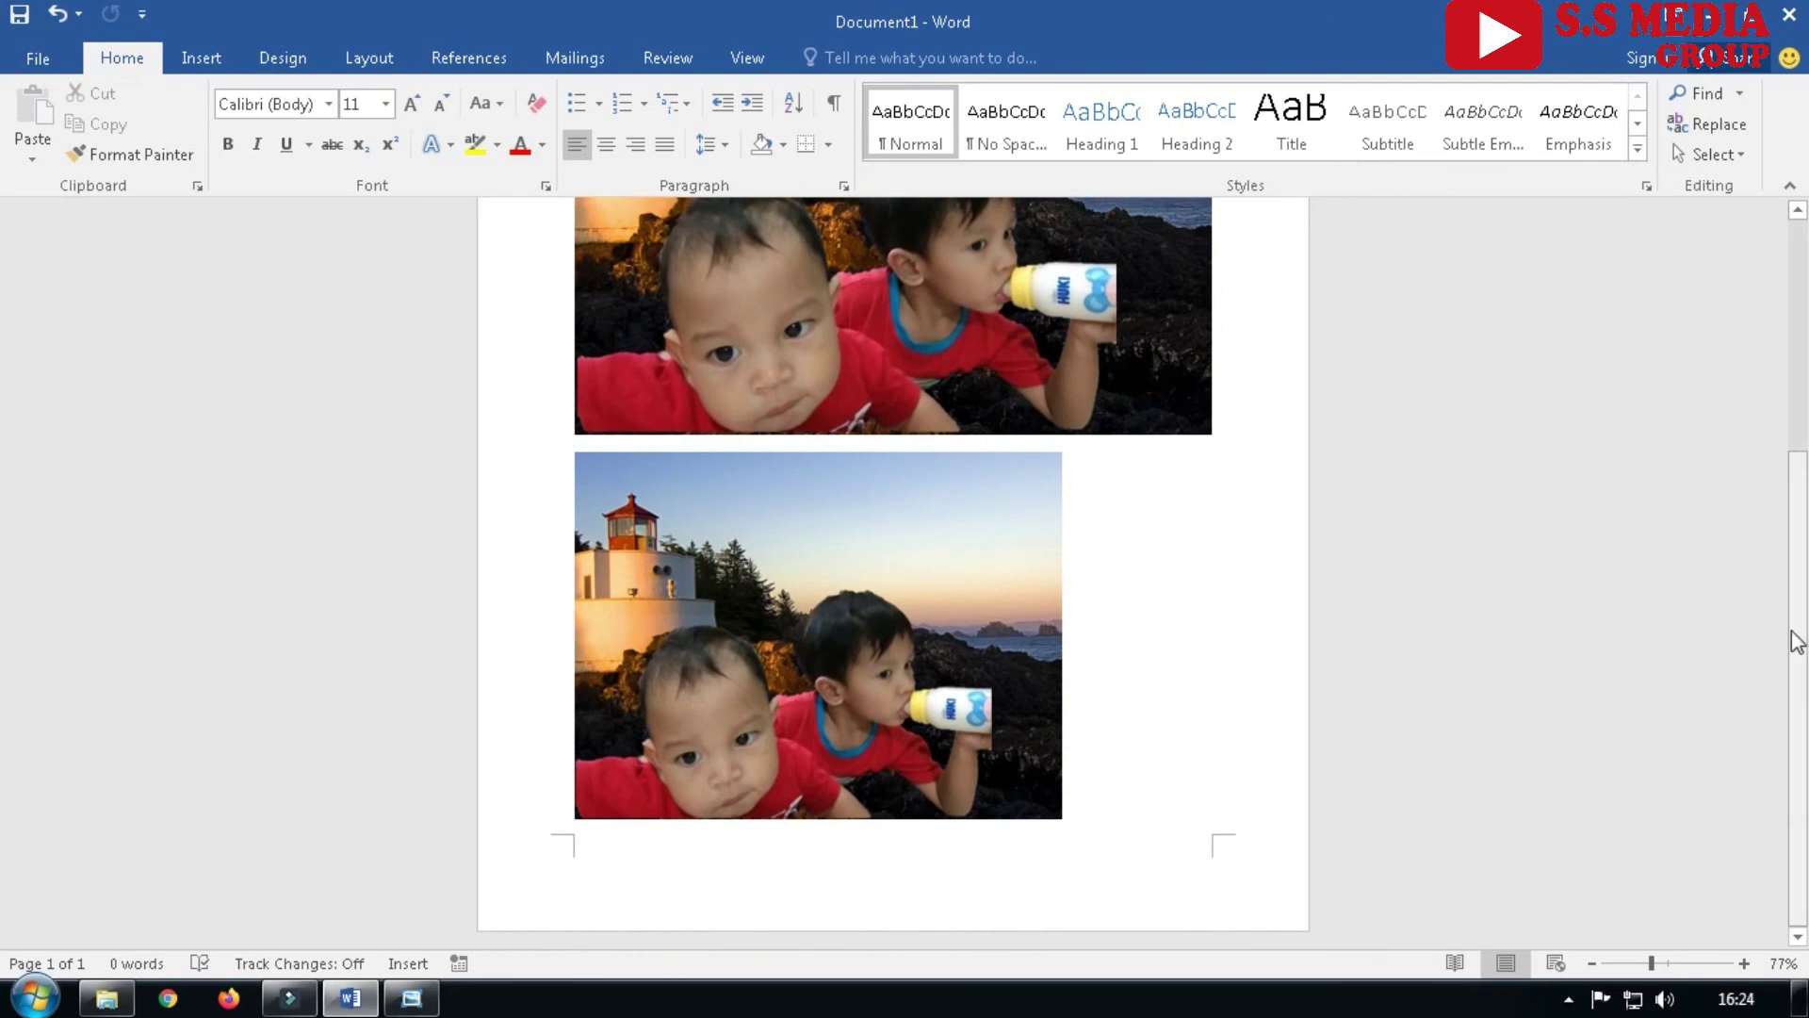
pyautogui.scroll(5, 3, 453)
pyautogui.scroll(4, 3, 396)
pyautogui.scroll(-5, 5, 586)
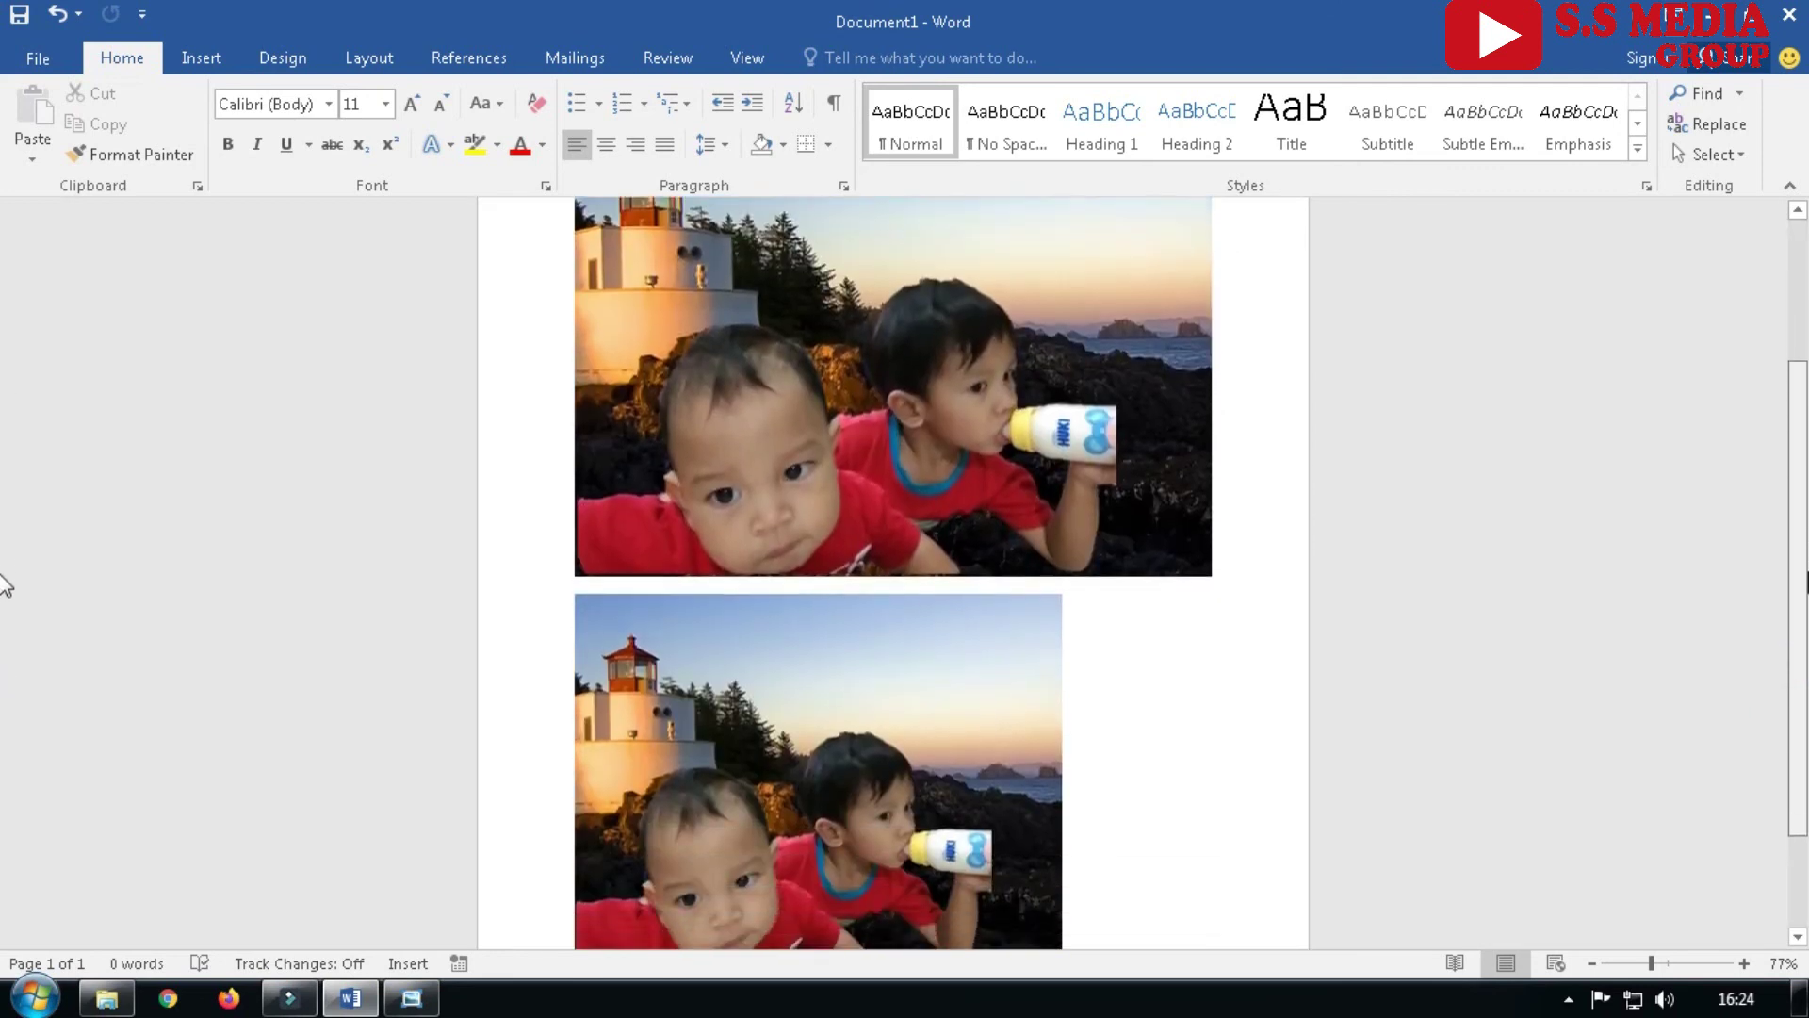
pyautogui.scroll(-3, 4, 586)
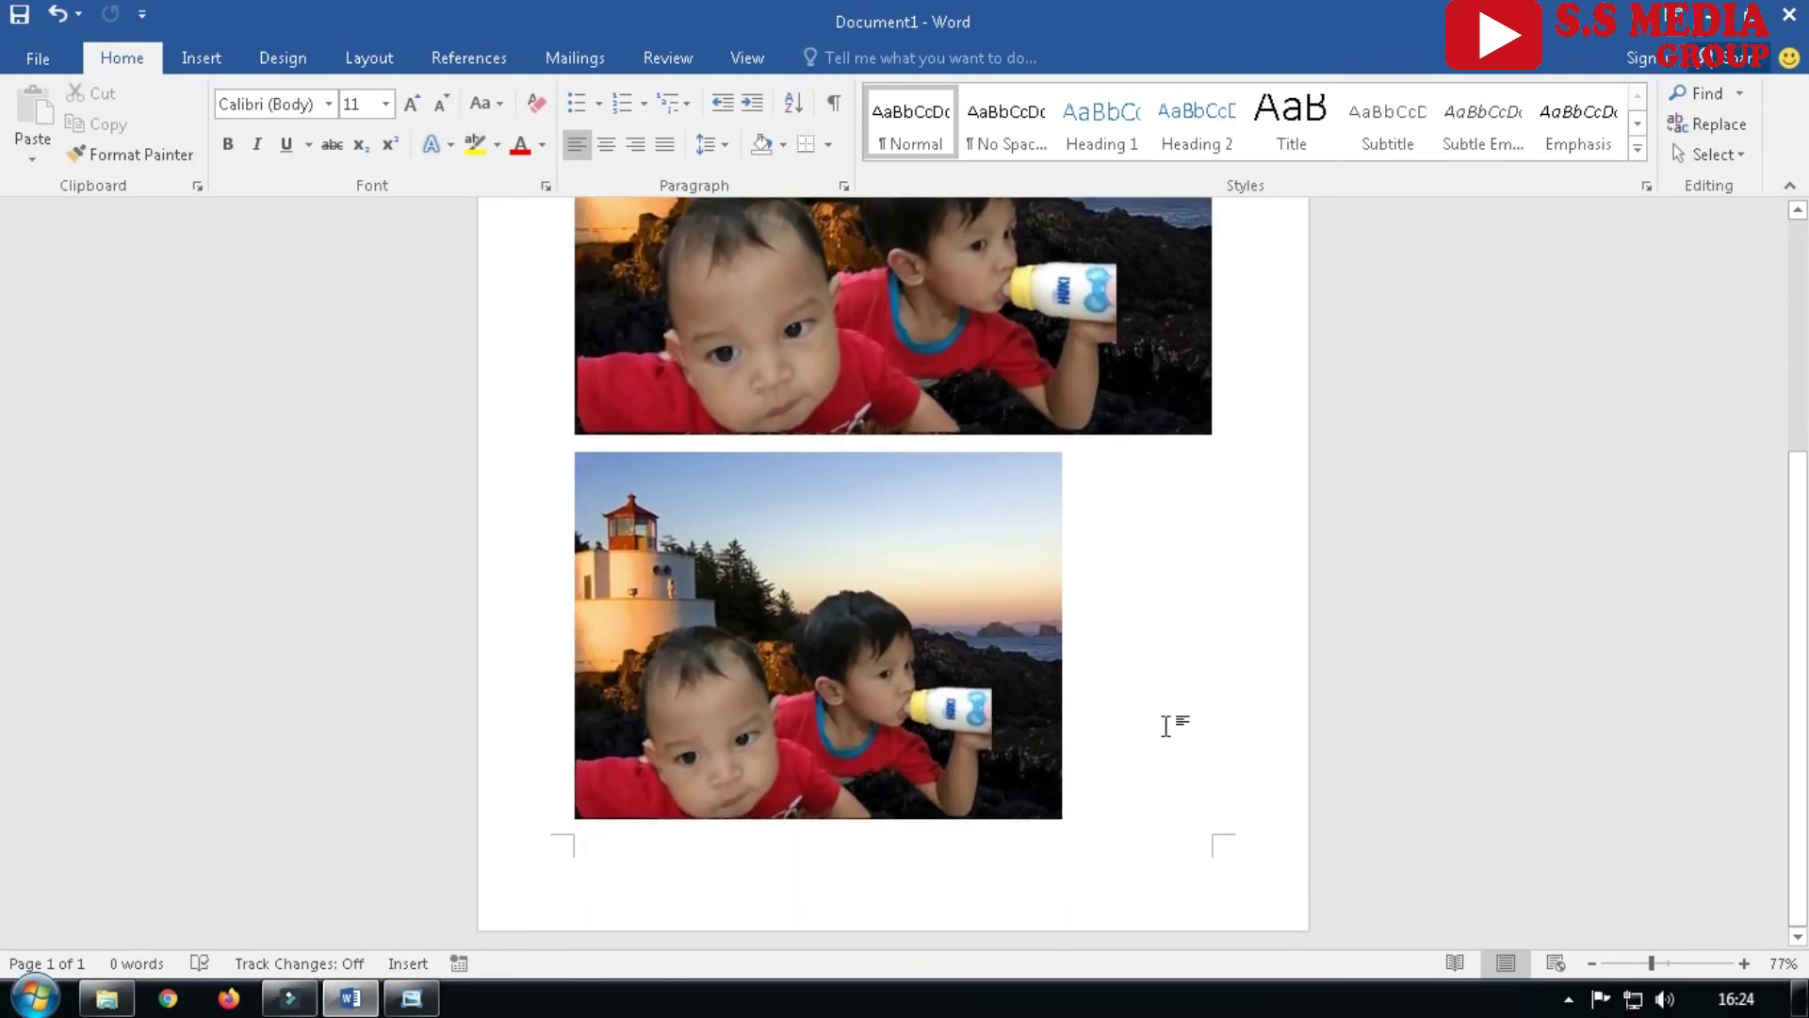
pyautogui.scroll(5, 3, 513)
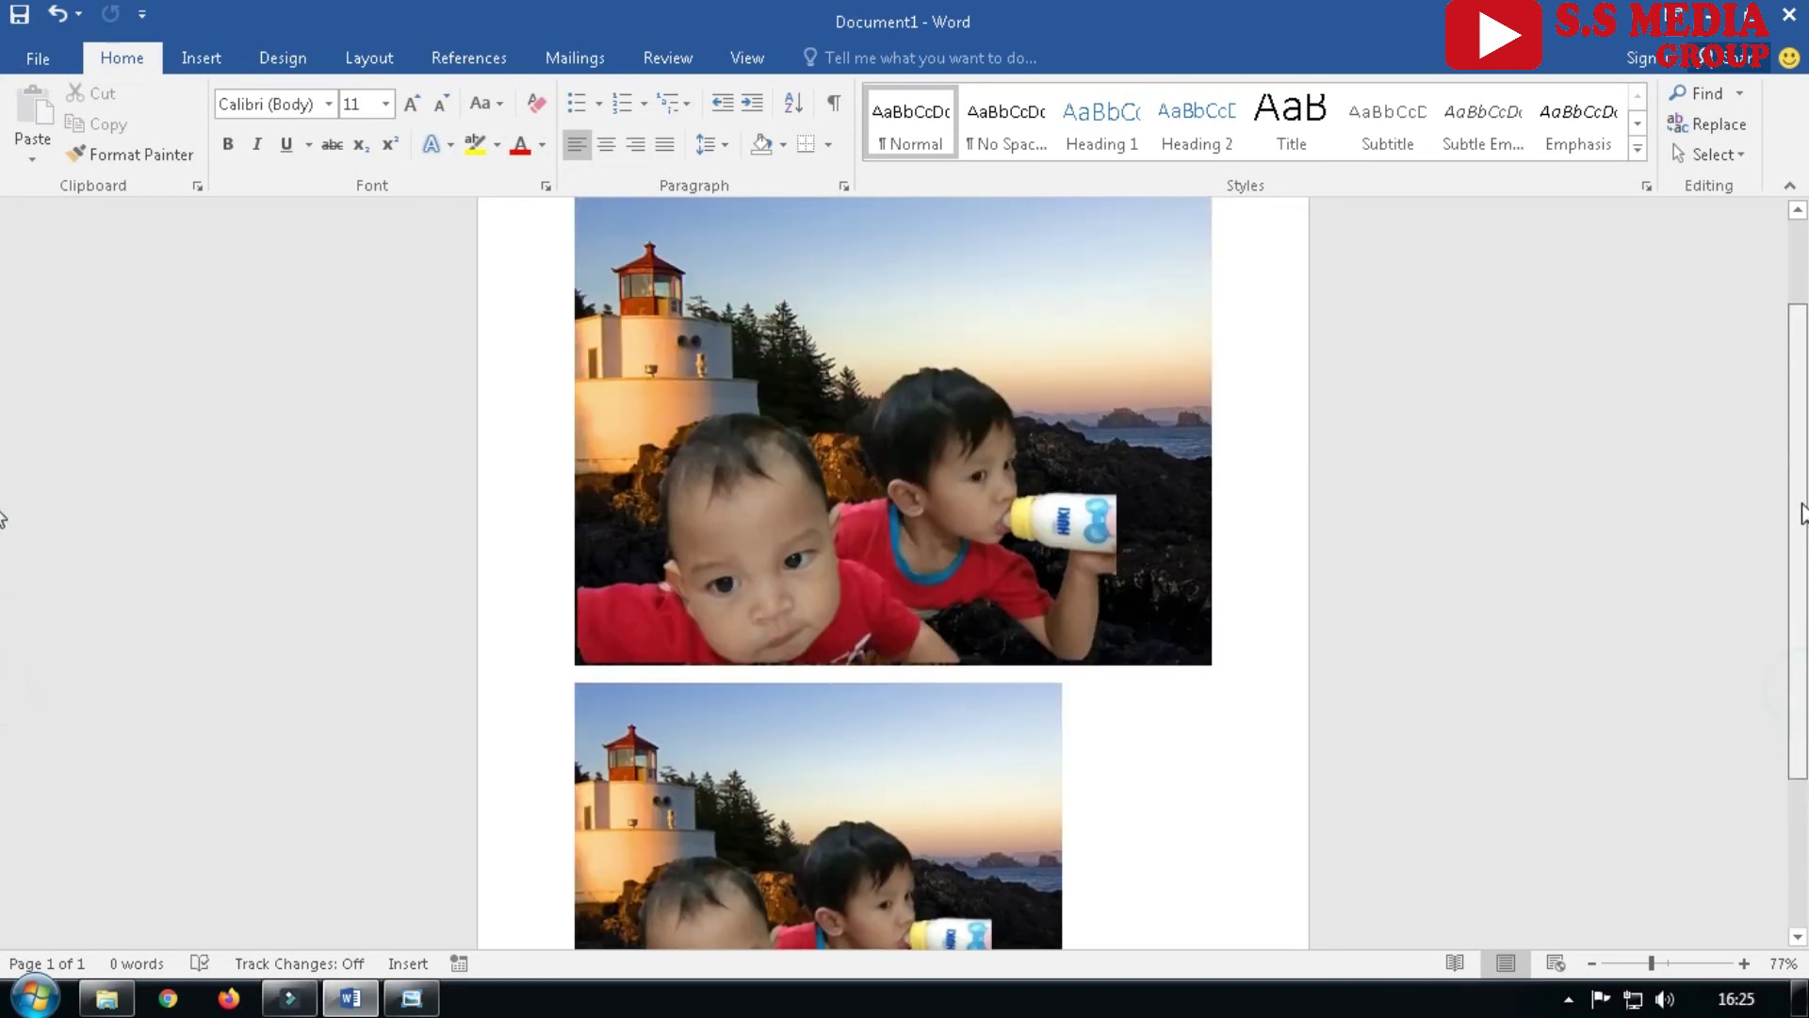
pyautogui.scroll(3, 3, 513)
pyautogui.scroll(-2, 3, 593)
pyautogui.scroll(-4, 4, 673)
pyautogui.scroll(-1, 4, 674)
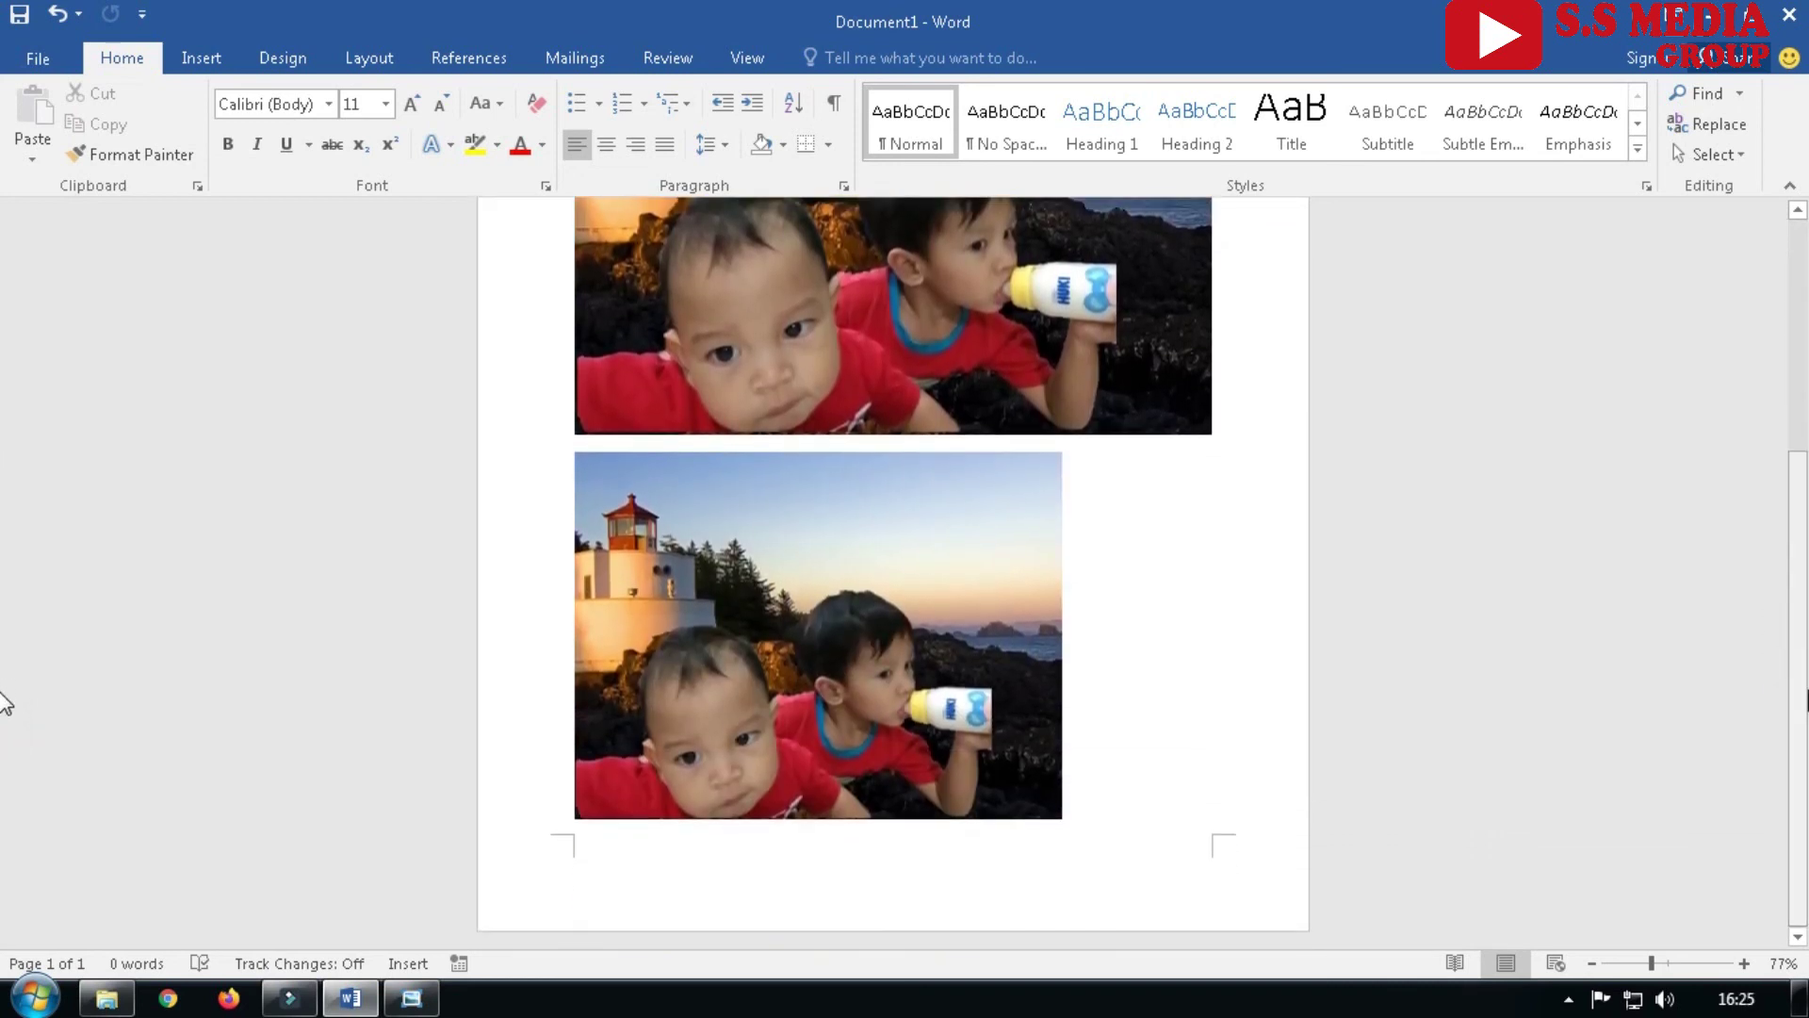